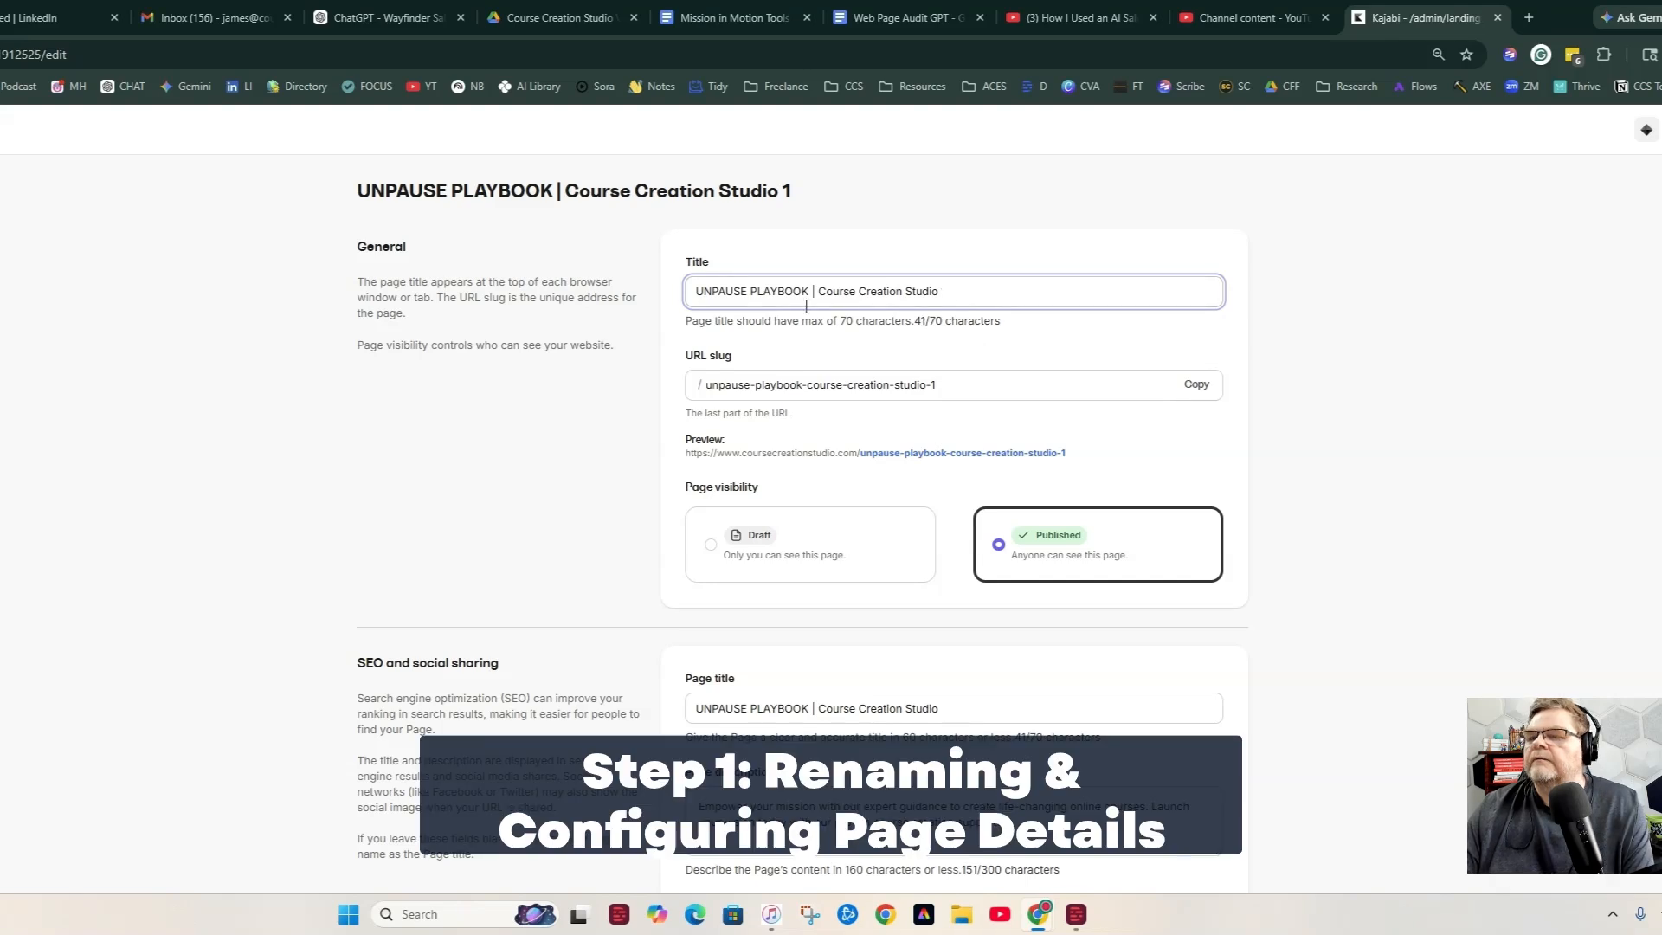
Replace "UNPAUSE PLAYBOOK" in the landing page's general title with "MISSION IN MOTION TOOLS", keeping "| Course Creation Studio".
{"action": "left_click_drag", "start_coordinate": [810, 291], "coordinate": [550, 279]}
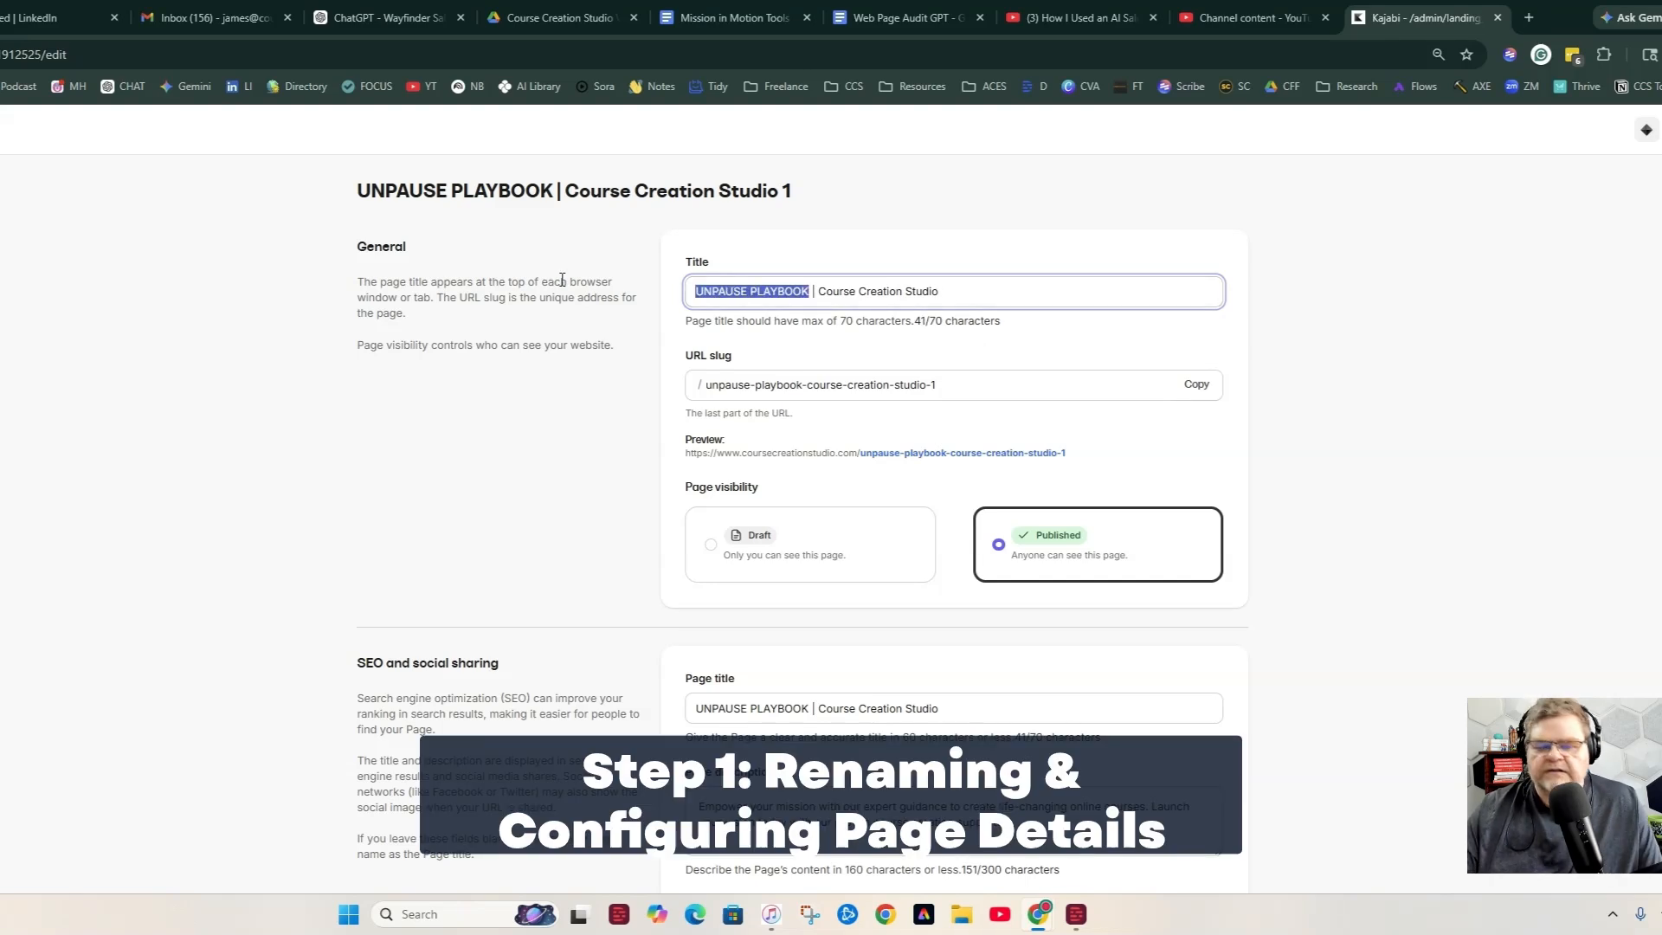
{"action": "type", "text": "MISSION I"}
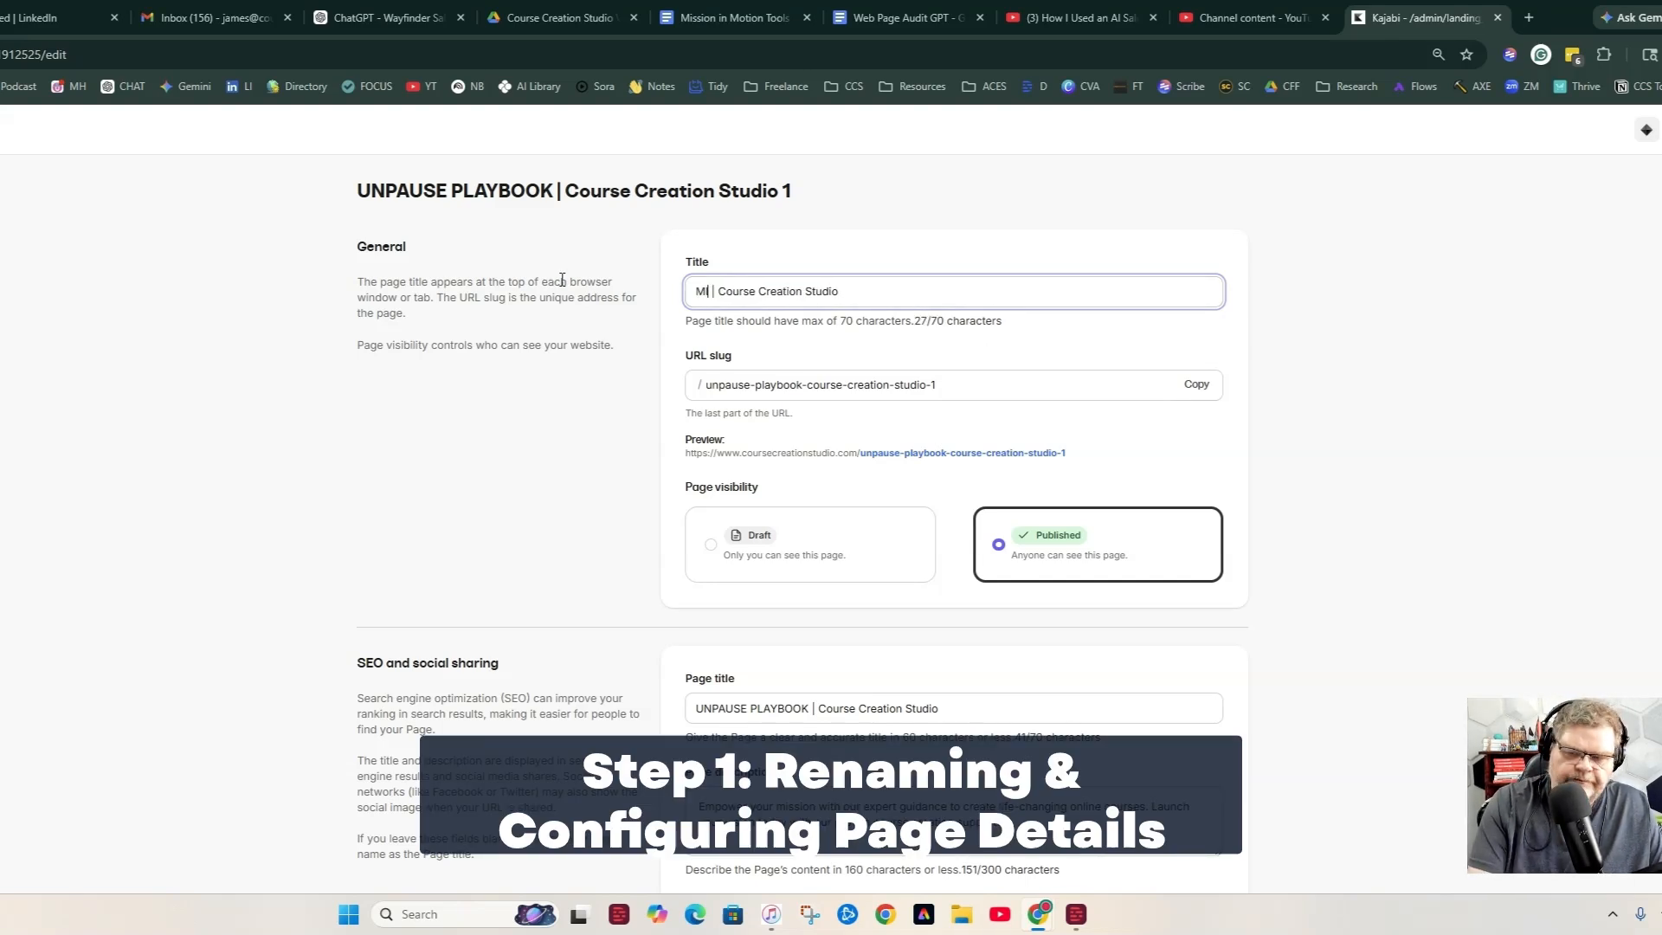
{"action": "type", "text": "N MOTION TO"}
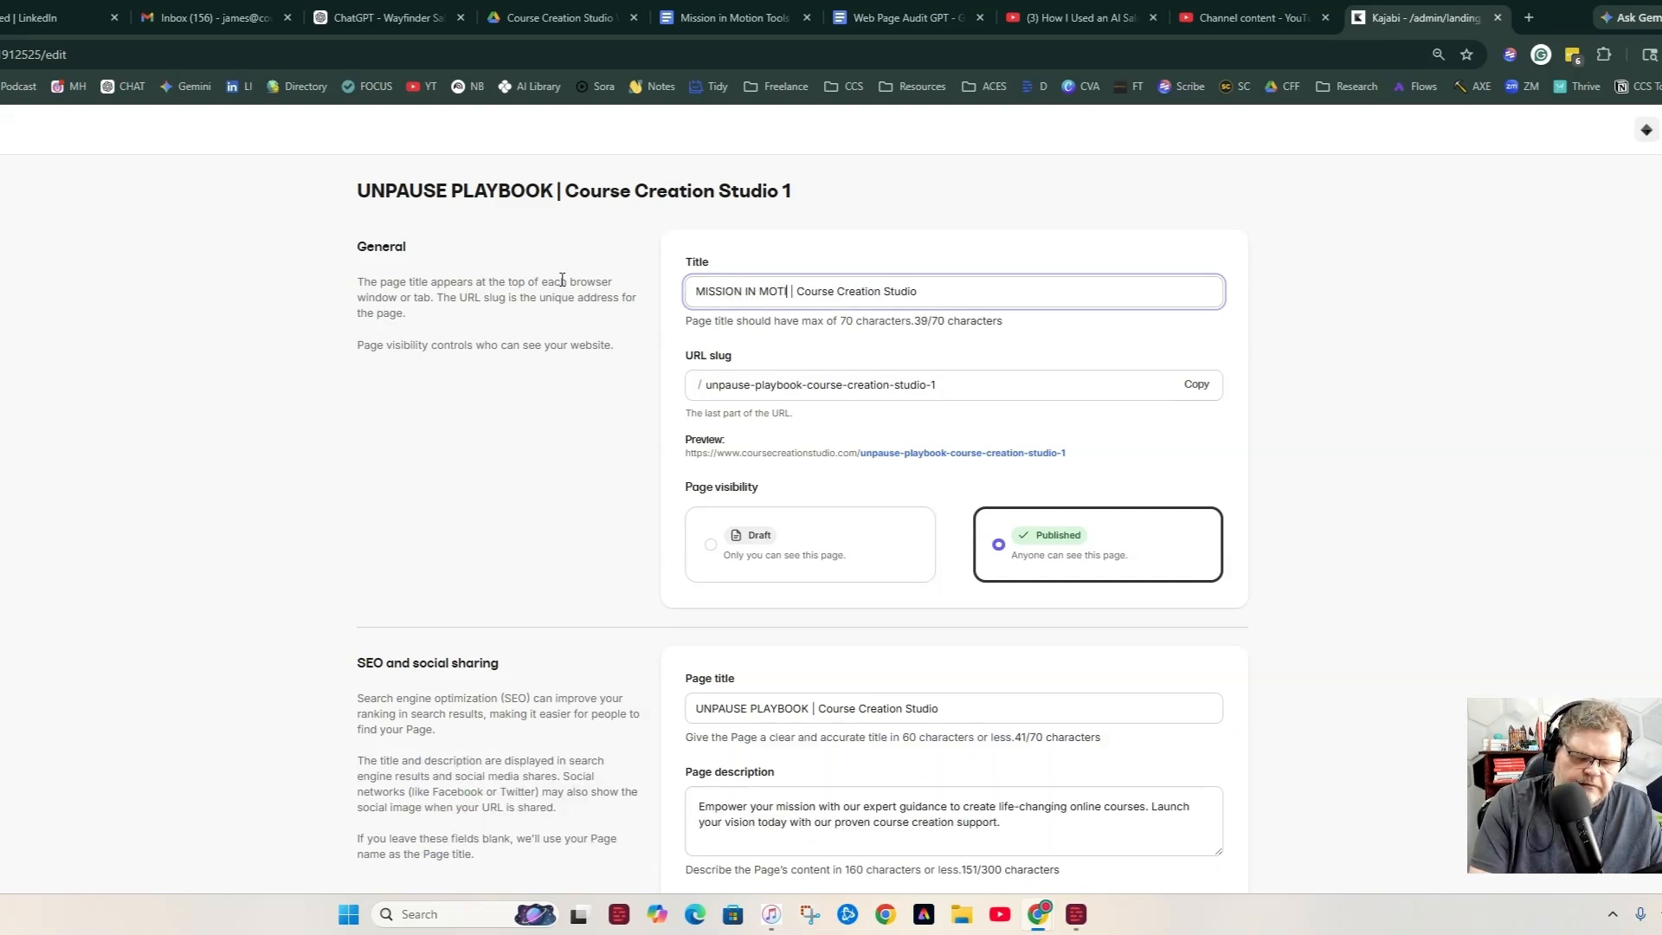
{"action": "type", "text": "OLS"}
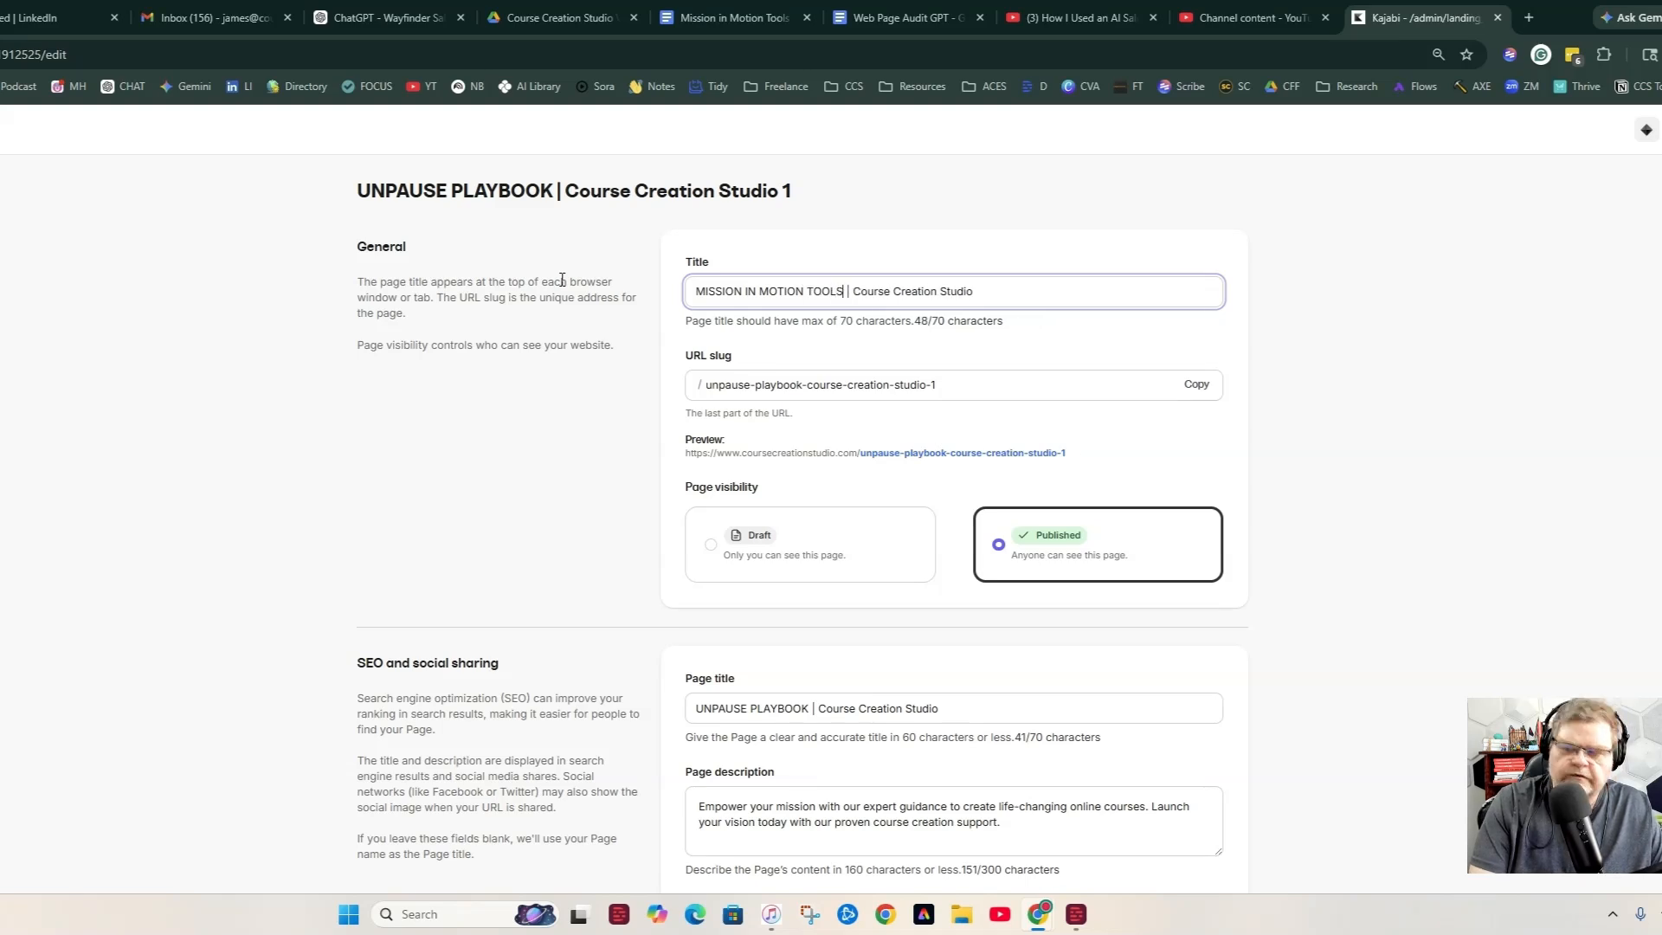
Set the landing page's URL slug to "missioninmotiontools" and its page visibility to Draft.
{"action": "left_click", "coordinate": [920, 396]}
{"action": "left_click_drag", "start_coordinate": [896, 381], "coordinate": [715, 391]}
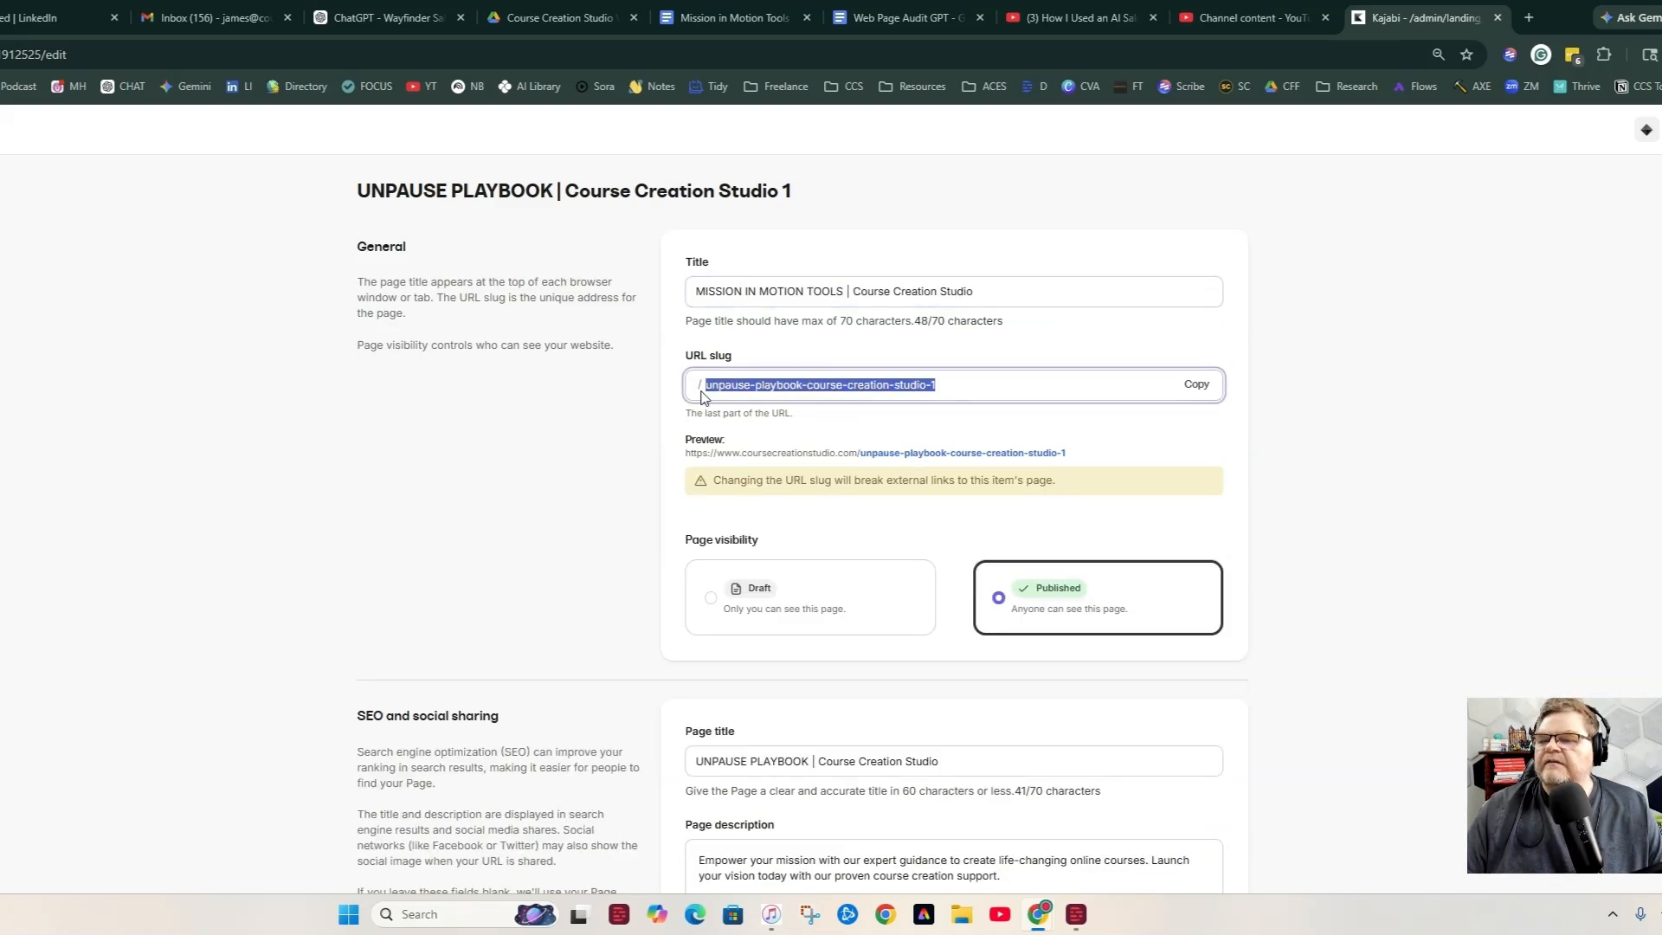
{"action": "type", "text": "M"}
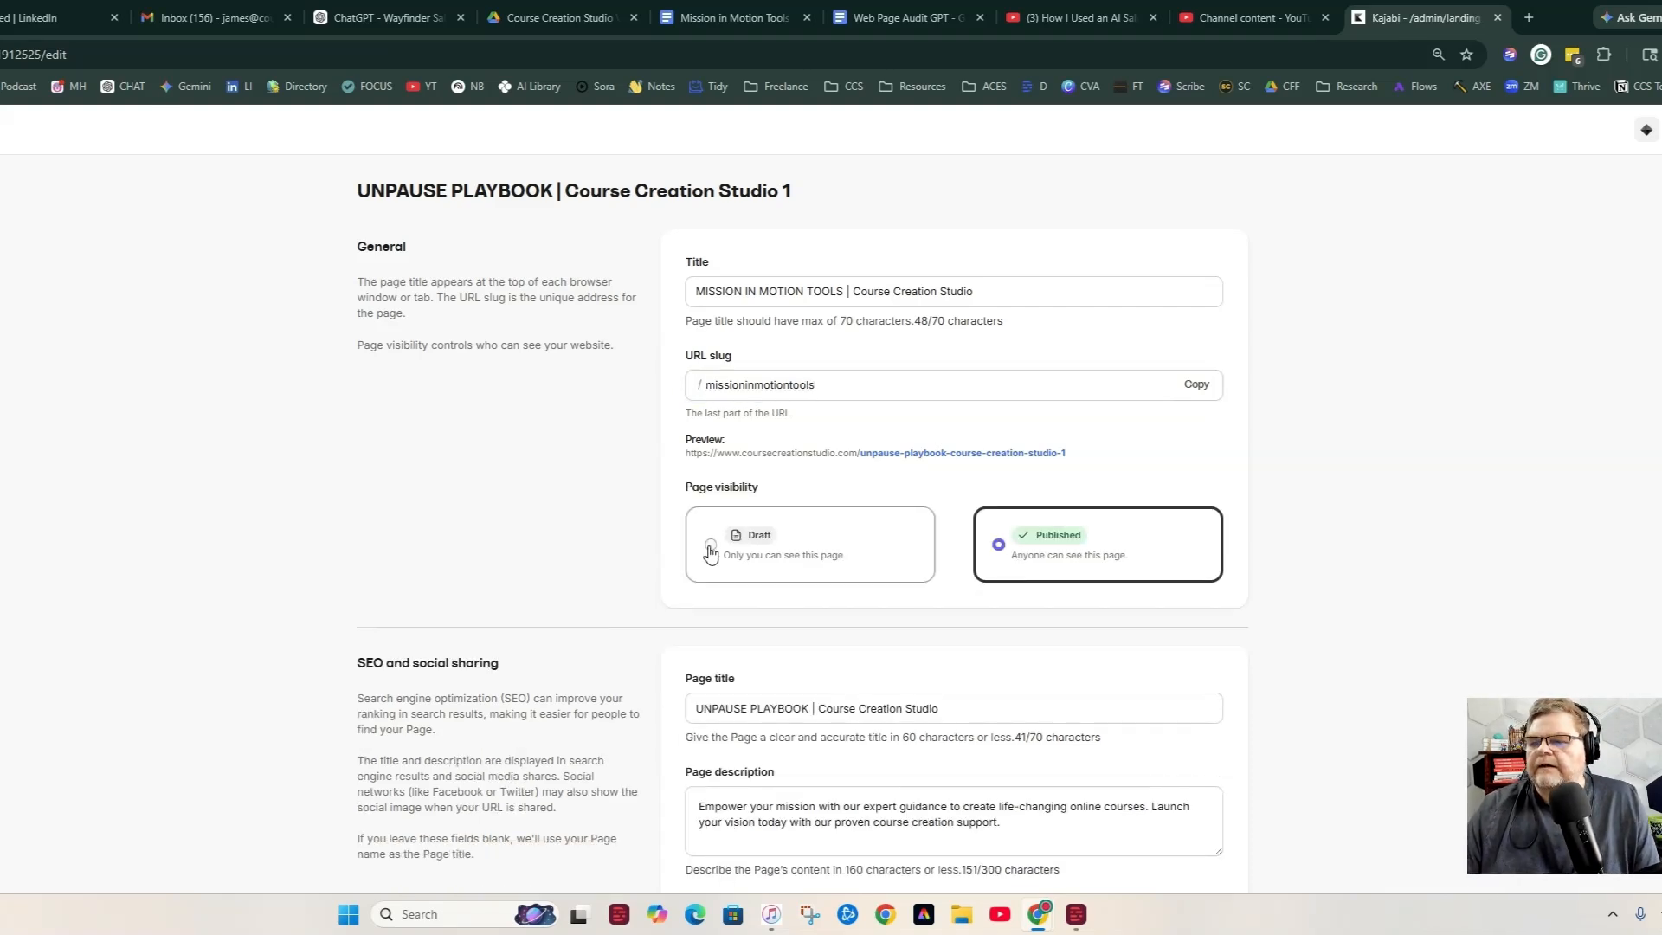
{"action": "left_click", "coordinate": [709, 548]}
Change the SEO page title to "MISSION IN MOTION TOOLS | Course Creation Studio".
{"action": "scroll", "coordinate": [865, 485], "scroll_direction": "down", "scroll_amount": 3}
{"action": "scroll", "coordinate": [801, 458], "scroll_direction": "down", "scroll_amount": 1}
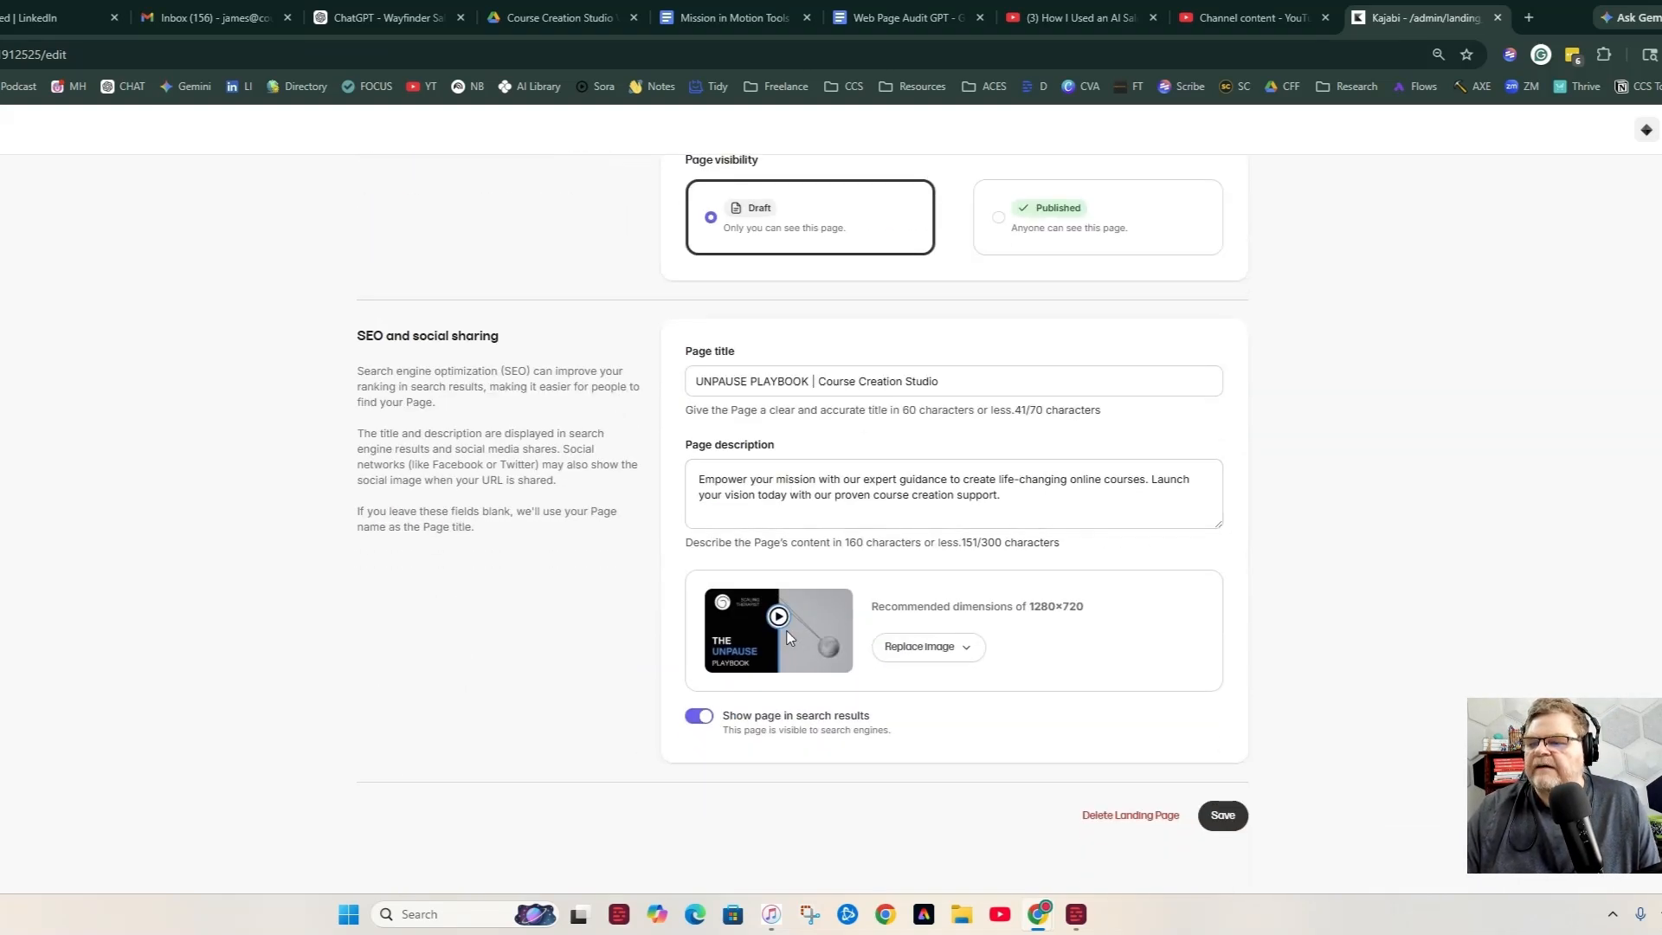
{"action": "left_click", "coordinate": [837, 385]}
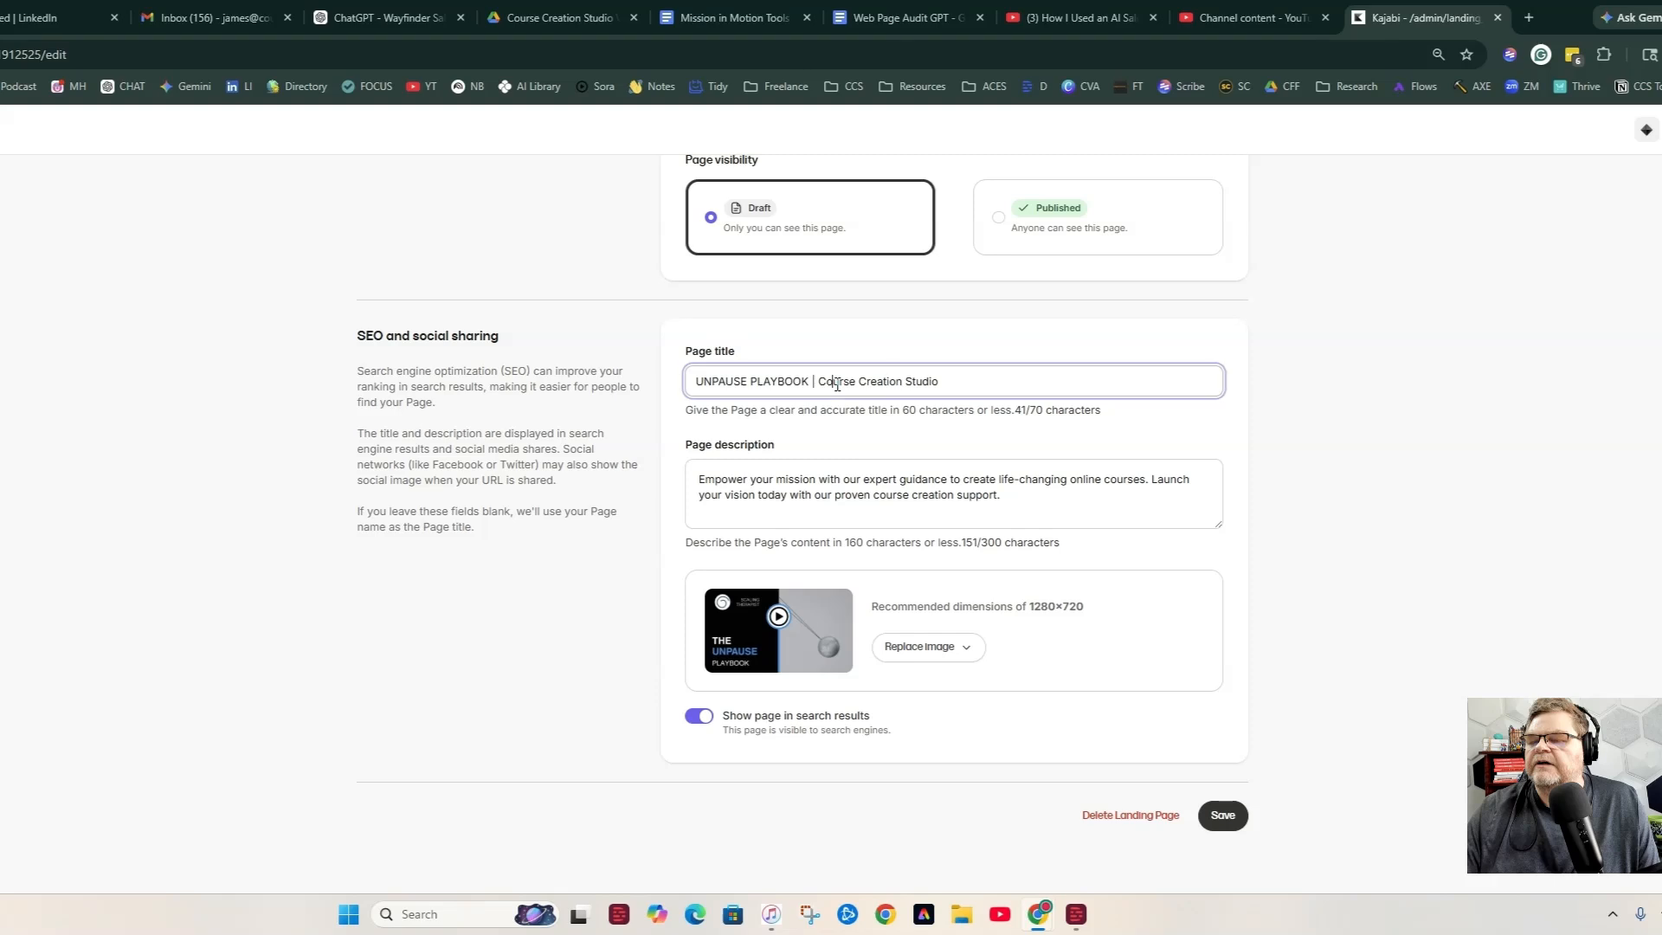
{"action": "left_click_drag", "start_coordinate": [808, 384], "coordinate": [698, 381]}
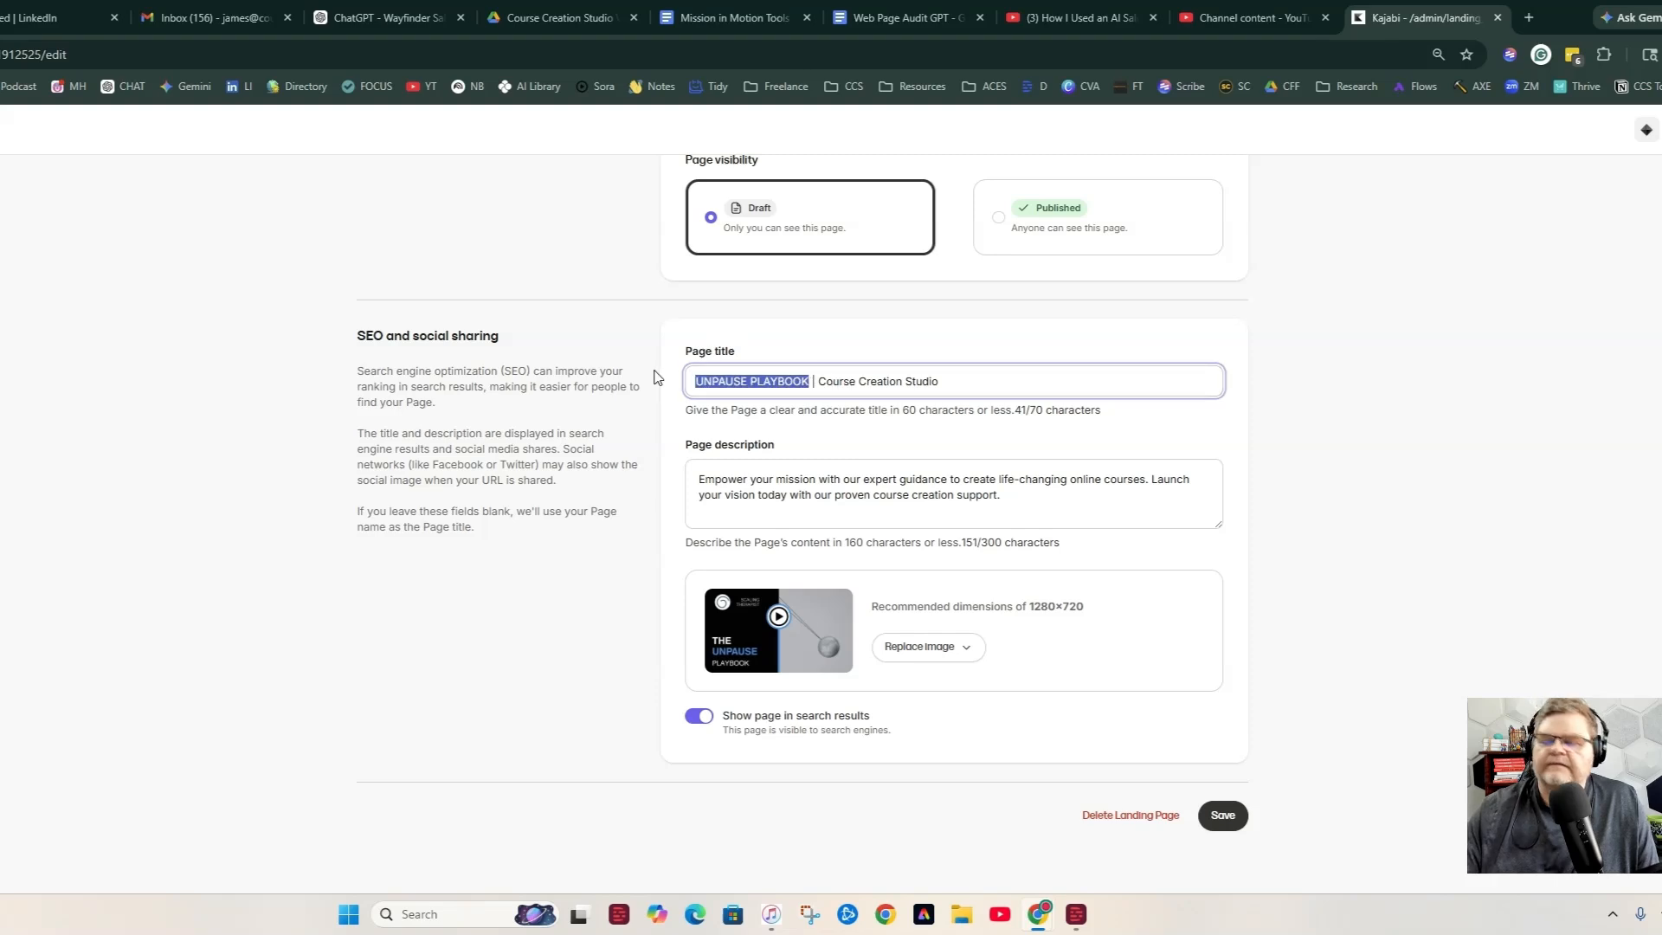
{"action": "type", "text": "MISSION IN MO"}
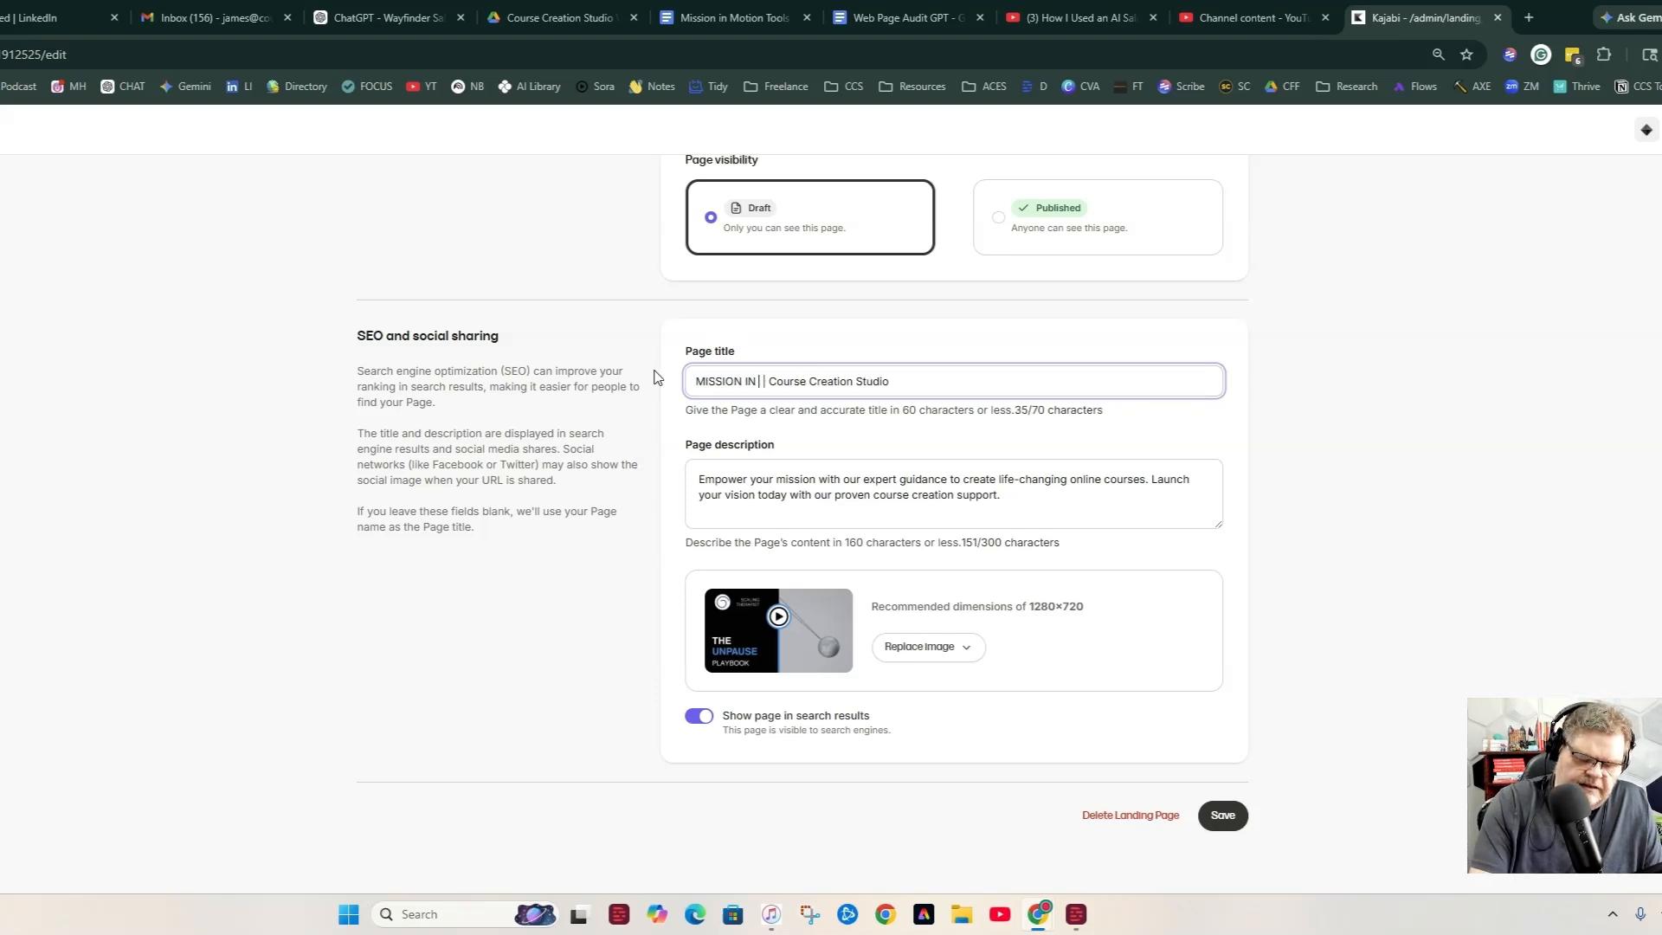
{"action": "type", "text": "TION TOOLS"}
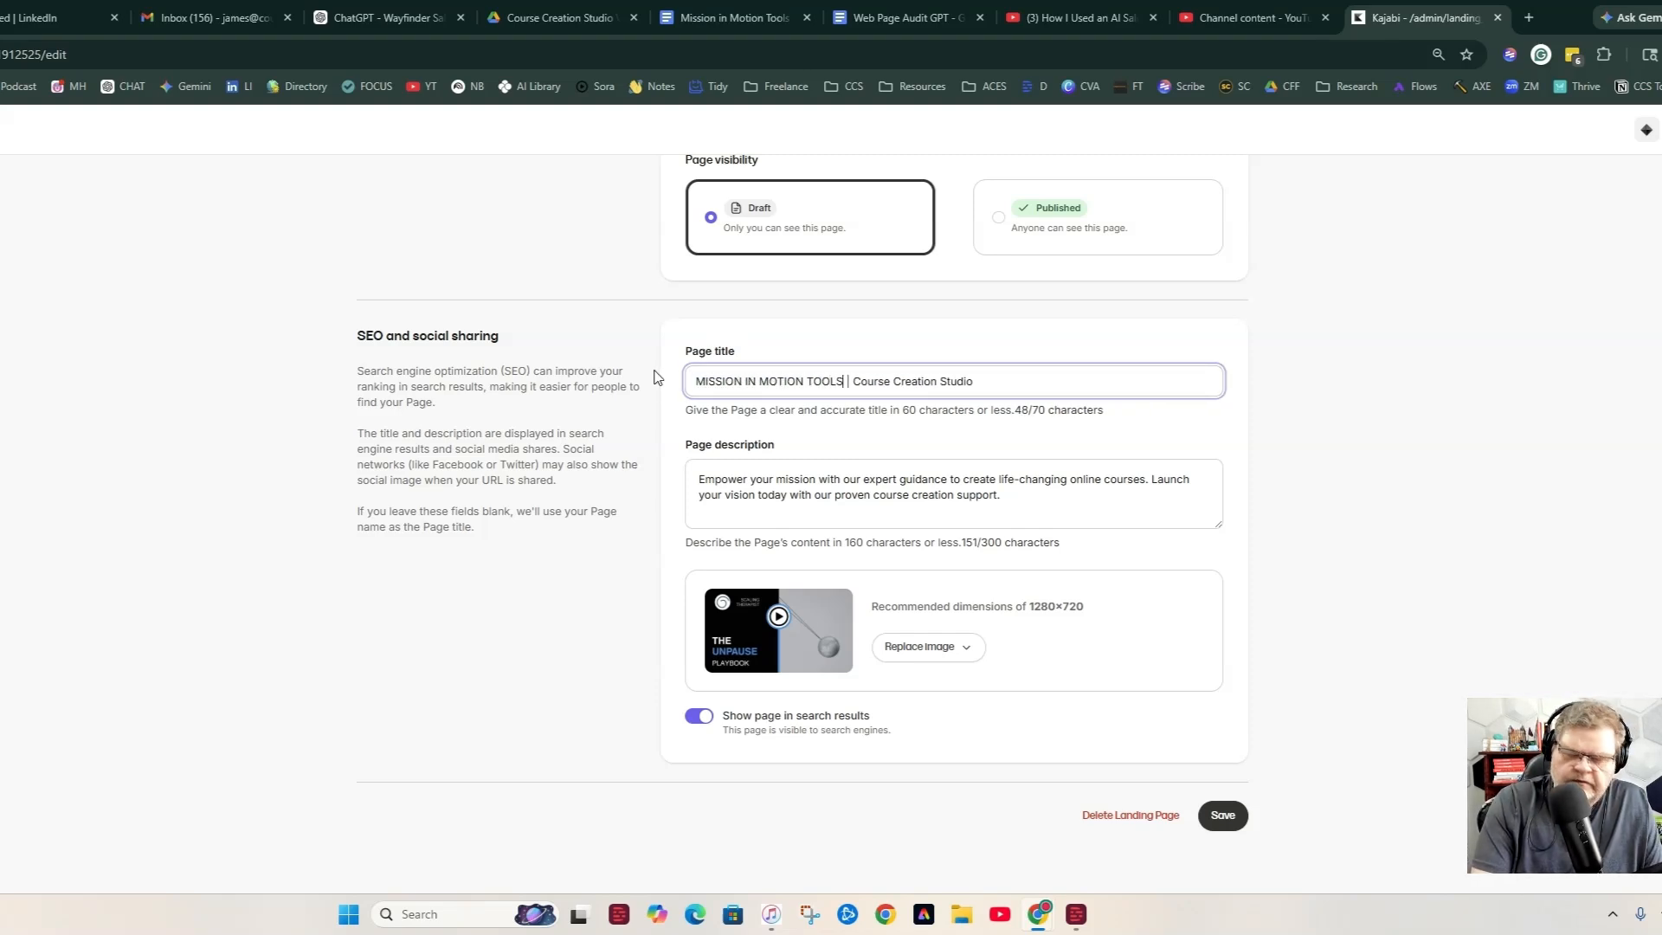
{"action": "left_click", "coordinate": [1494, 340]}
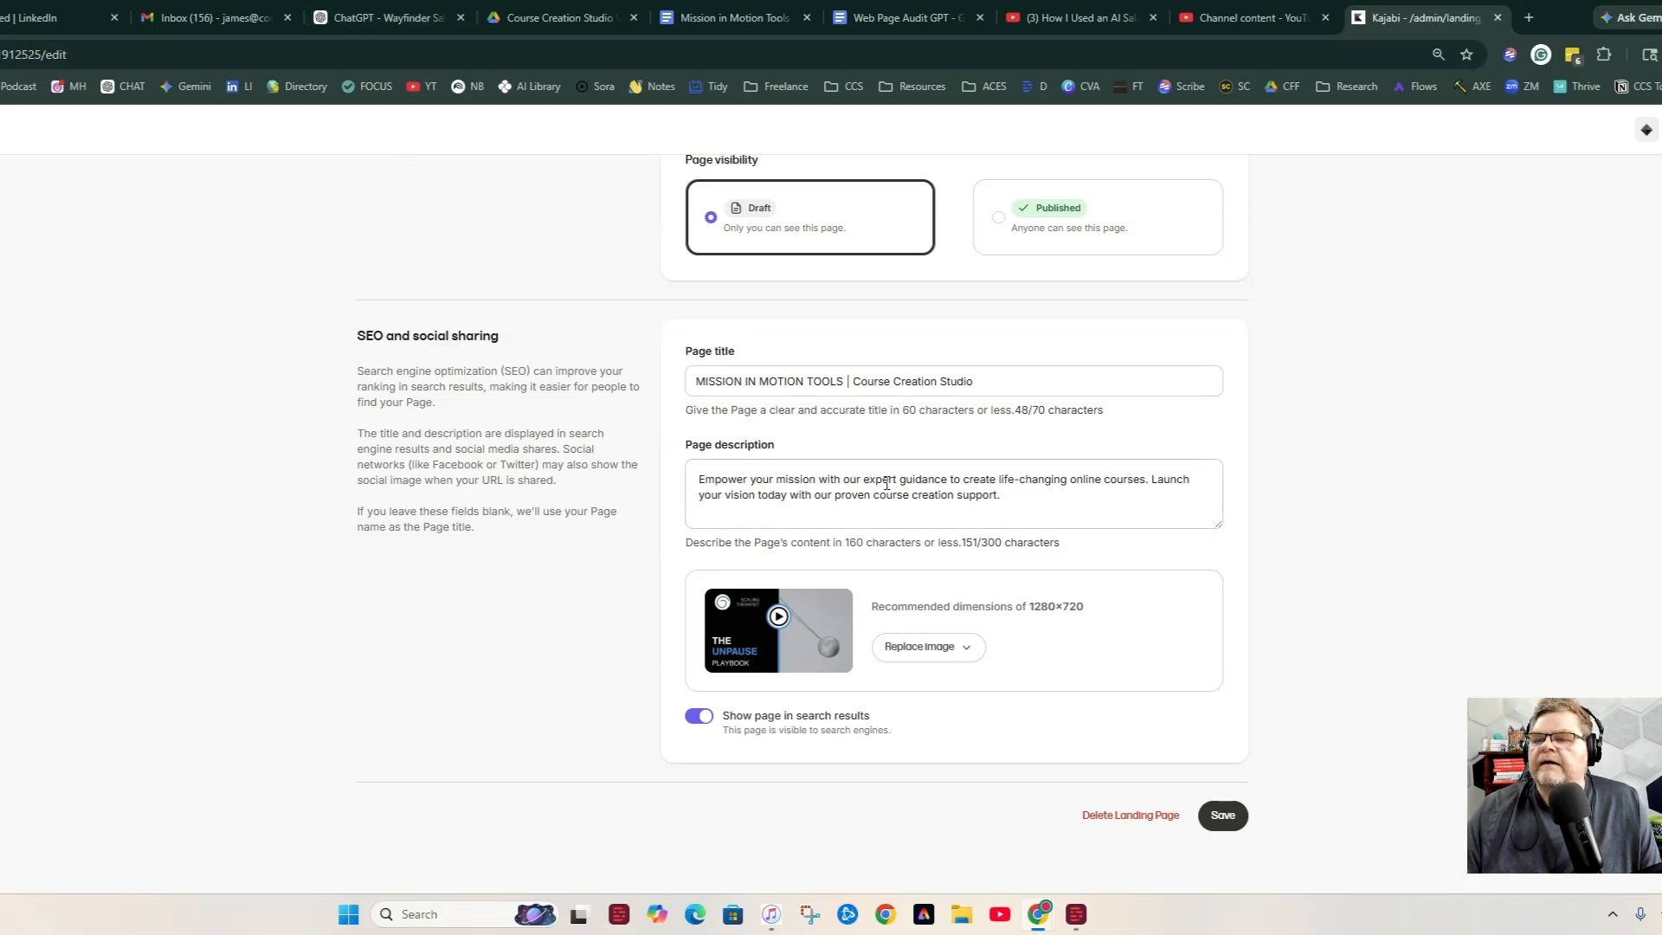
Switch to the ChatGPT sales page assistant and ask for a short SEO page description for Mission in Motion Tools.
{"action": "left_click", "coordinate": [391, 26]}
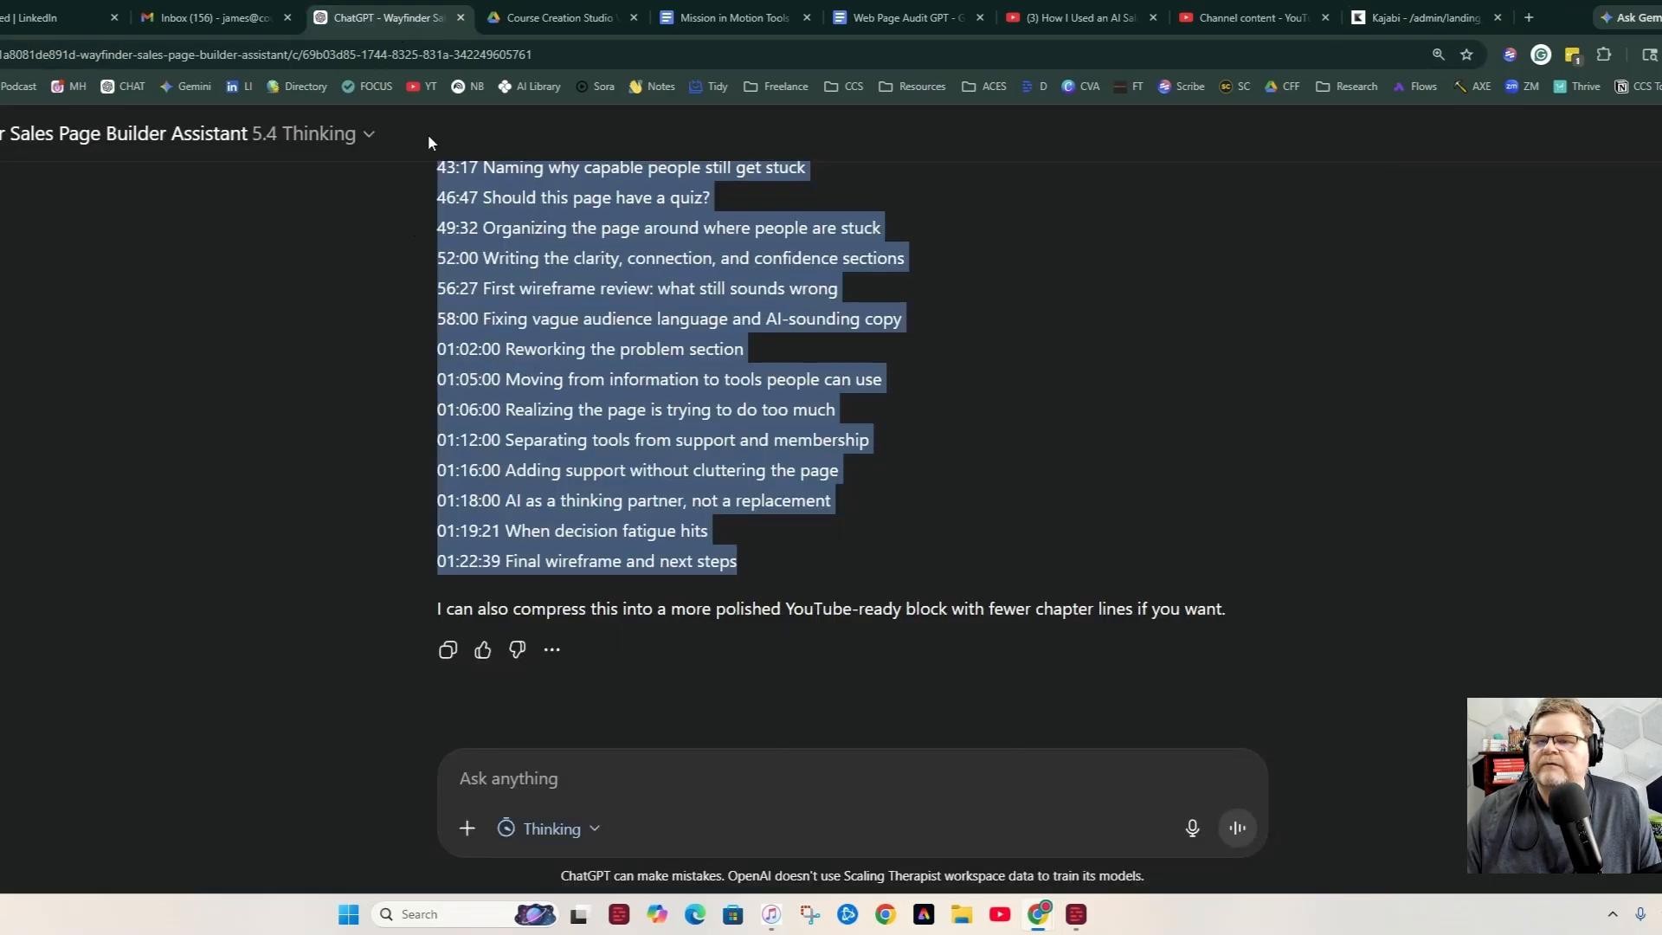
{"action": "left_click", "coordinate": [602, 773]}
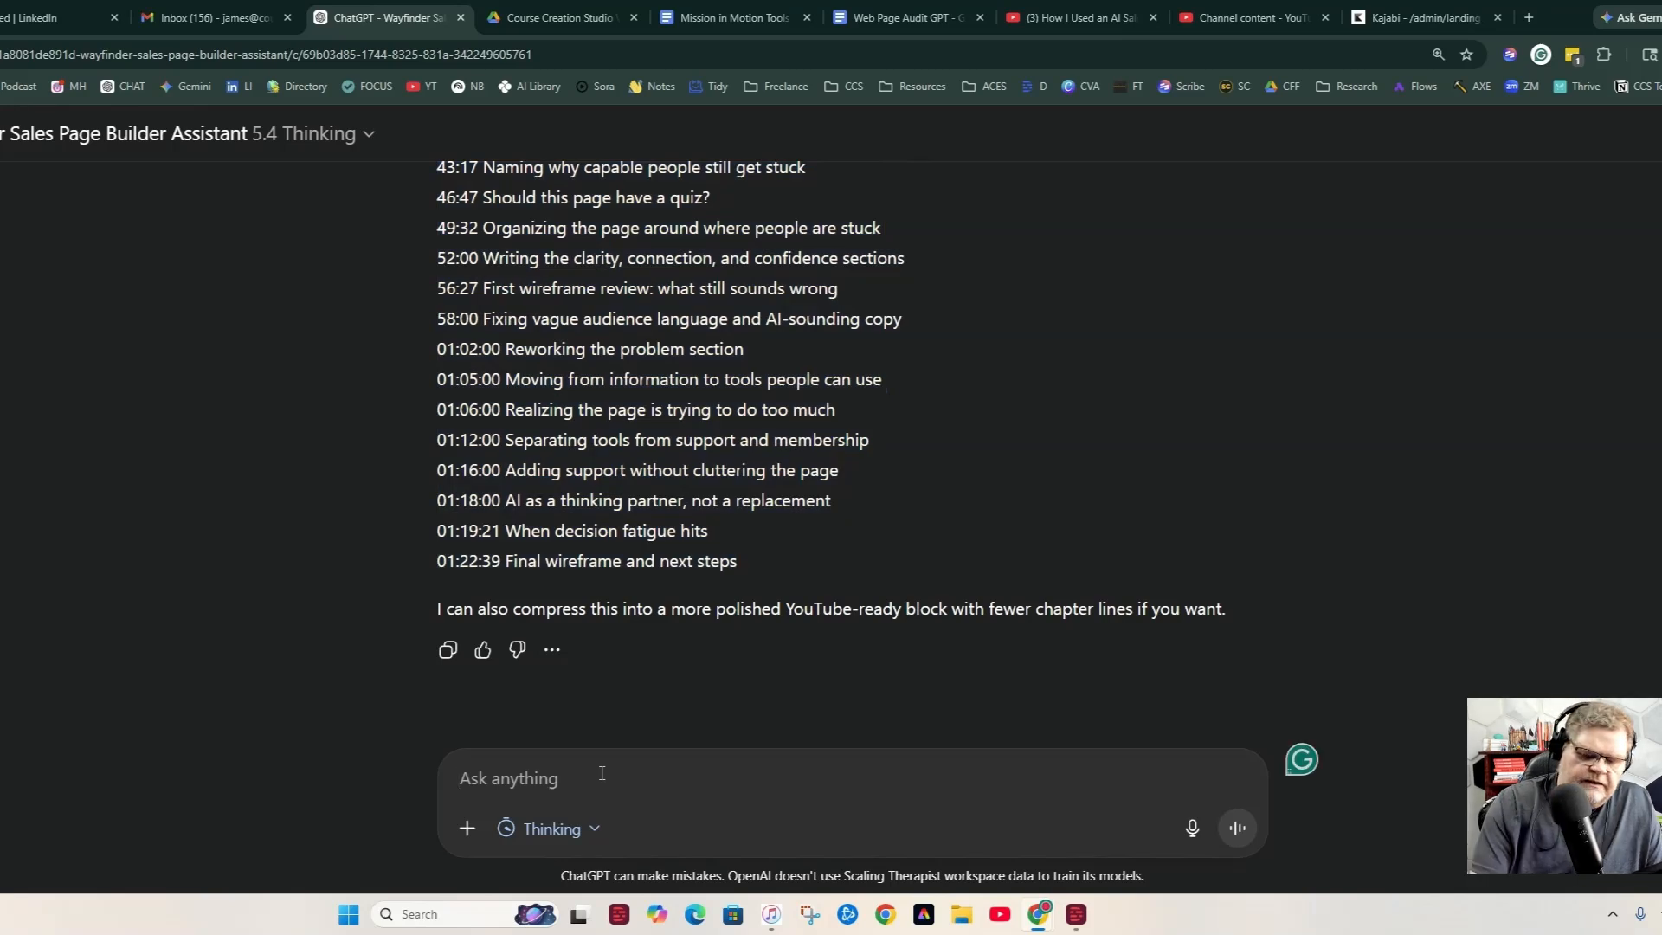
{"action": "type", "text": "I need a short seo page description for mision in motion tools"}
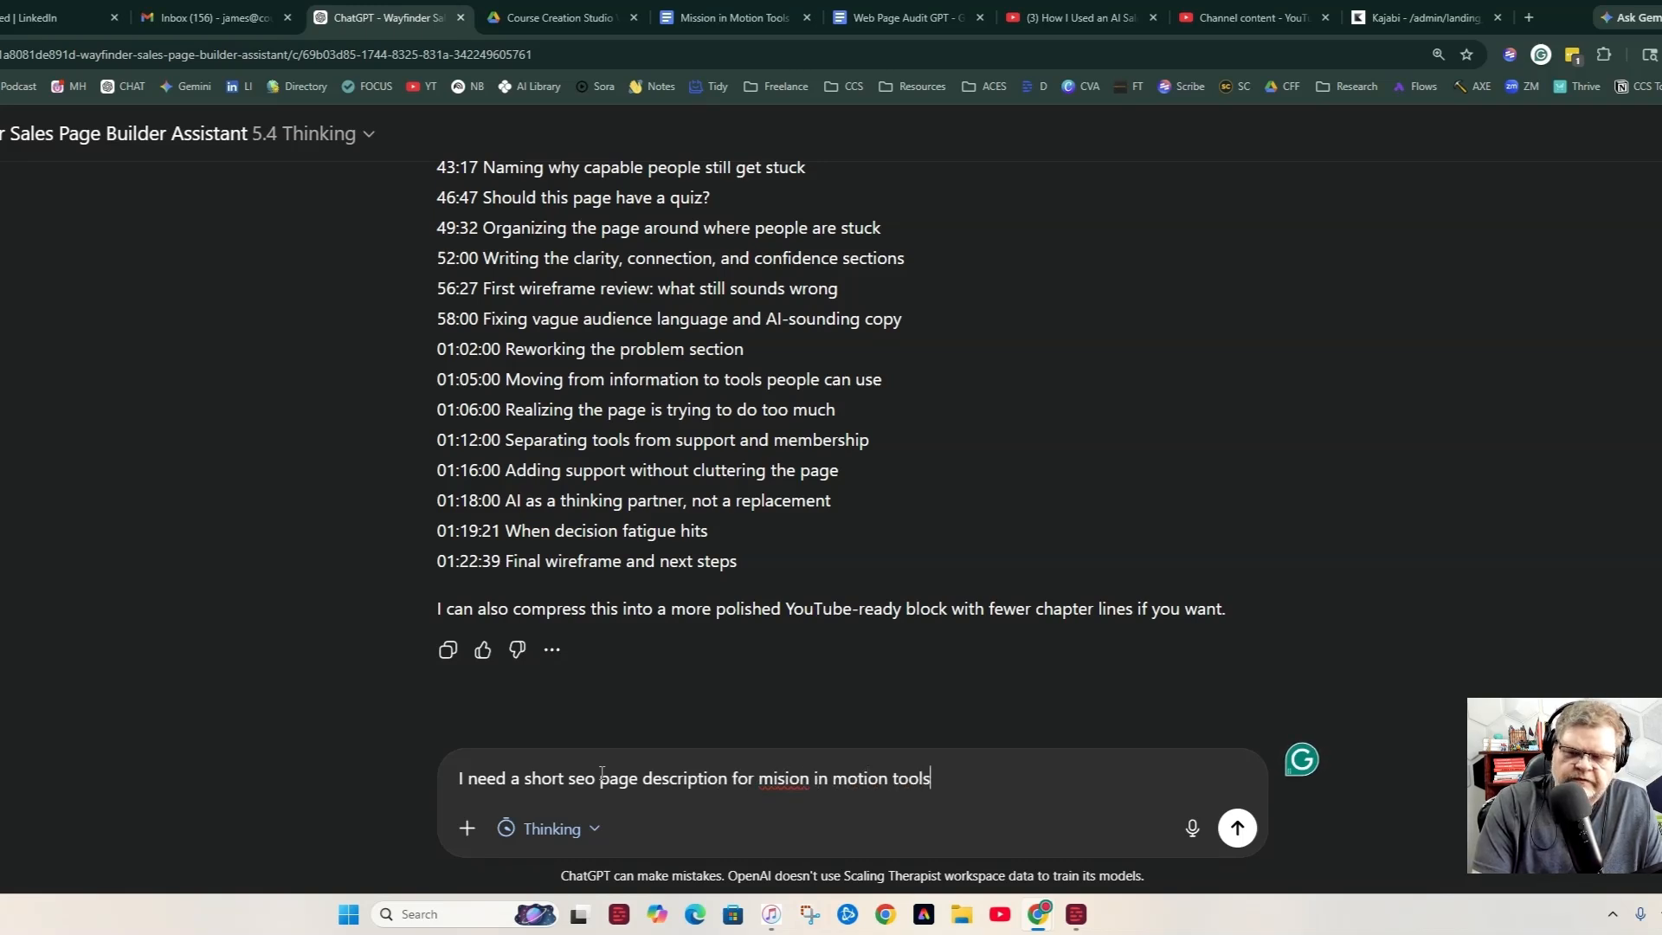
{"action": "key", "text": "Return"}
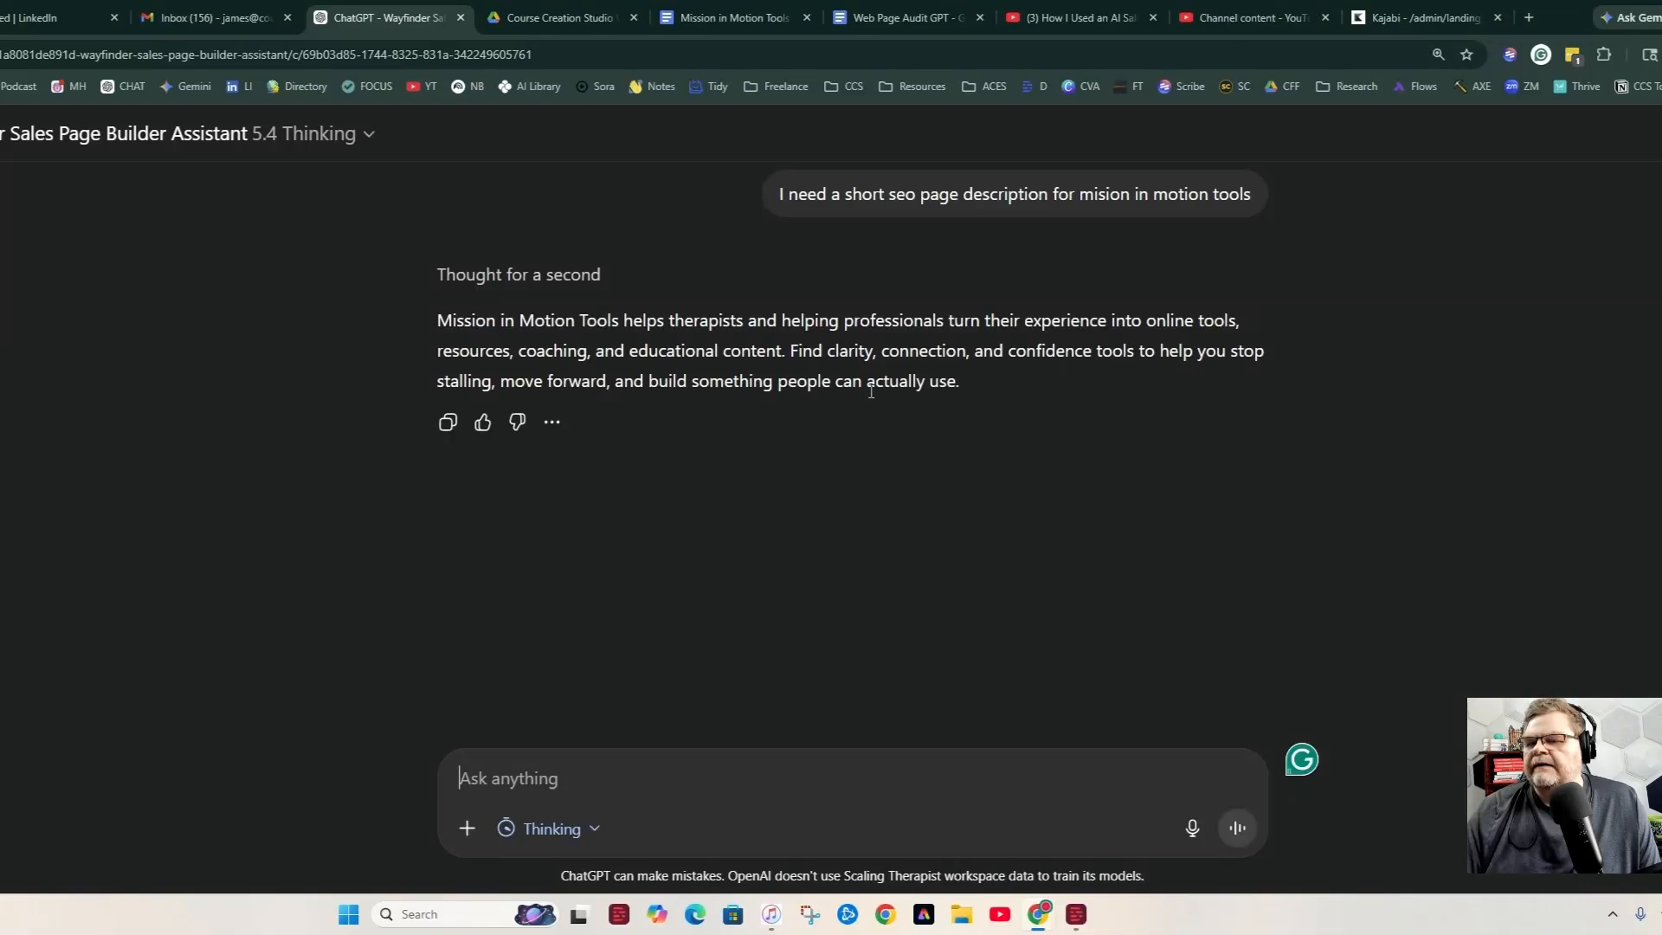
Copy ChatGPT's generated description into the Kajabi SEO page description, replacing the existing text, and save the page details.
{"action": "left_click_drag", "start_coordinate": [990, 387], "coordinate": [435, 318]}
{"action": "key", "text": "ctrl+c"}
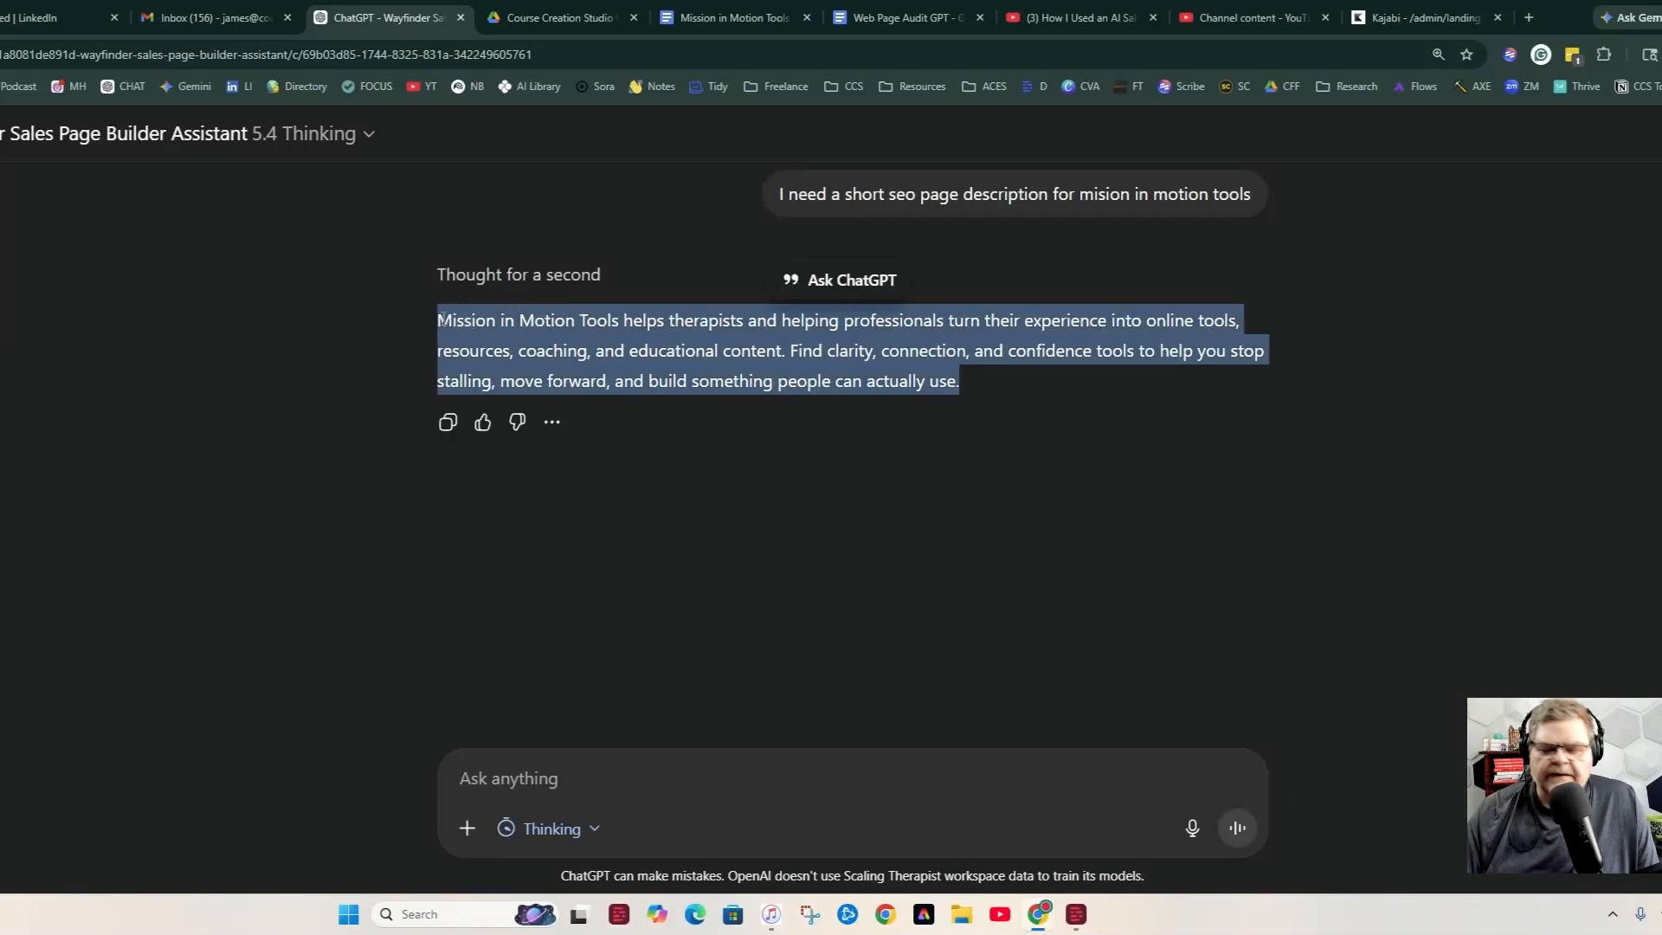
{"action": "left_click", "coordinate": [1420, 17]}
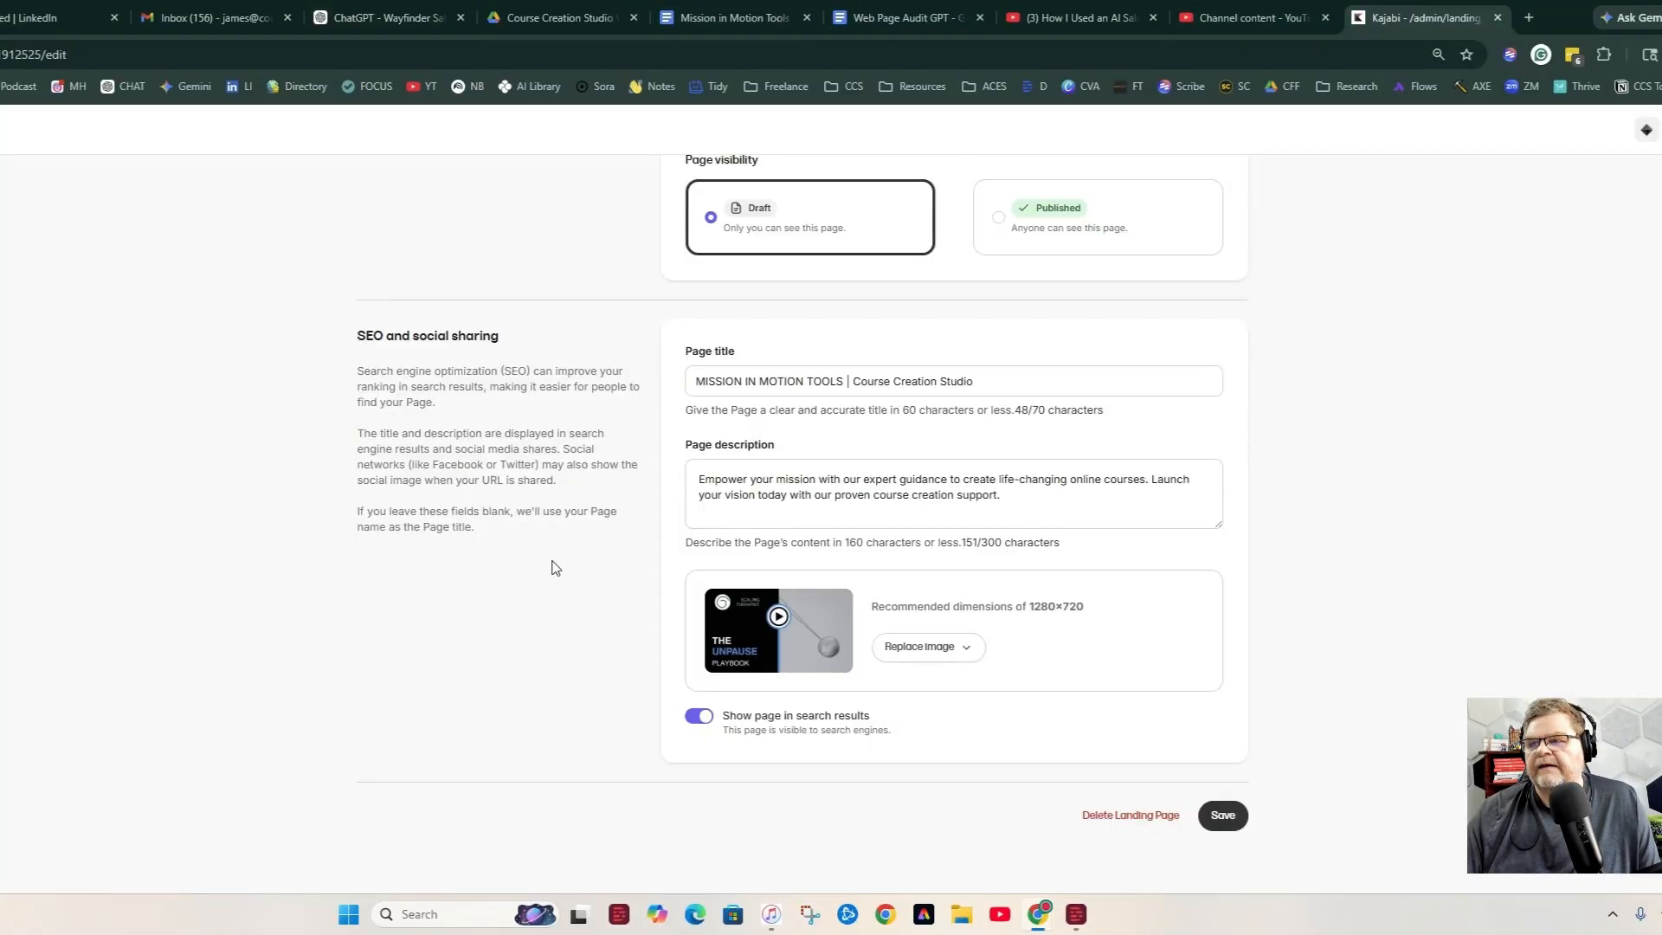
{"action": "triple_click", "coordinate": [1017, 491]}
{"action": "key", "text": "ctrl+v"}
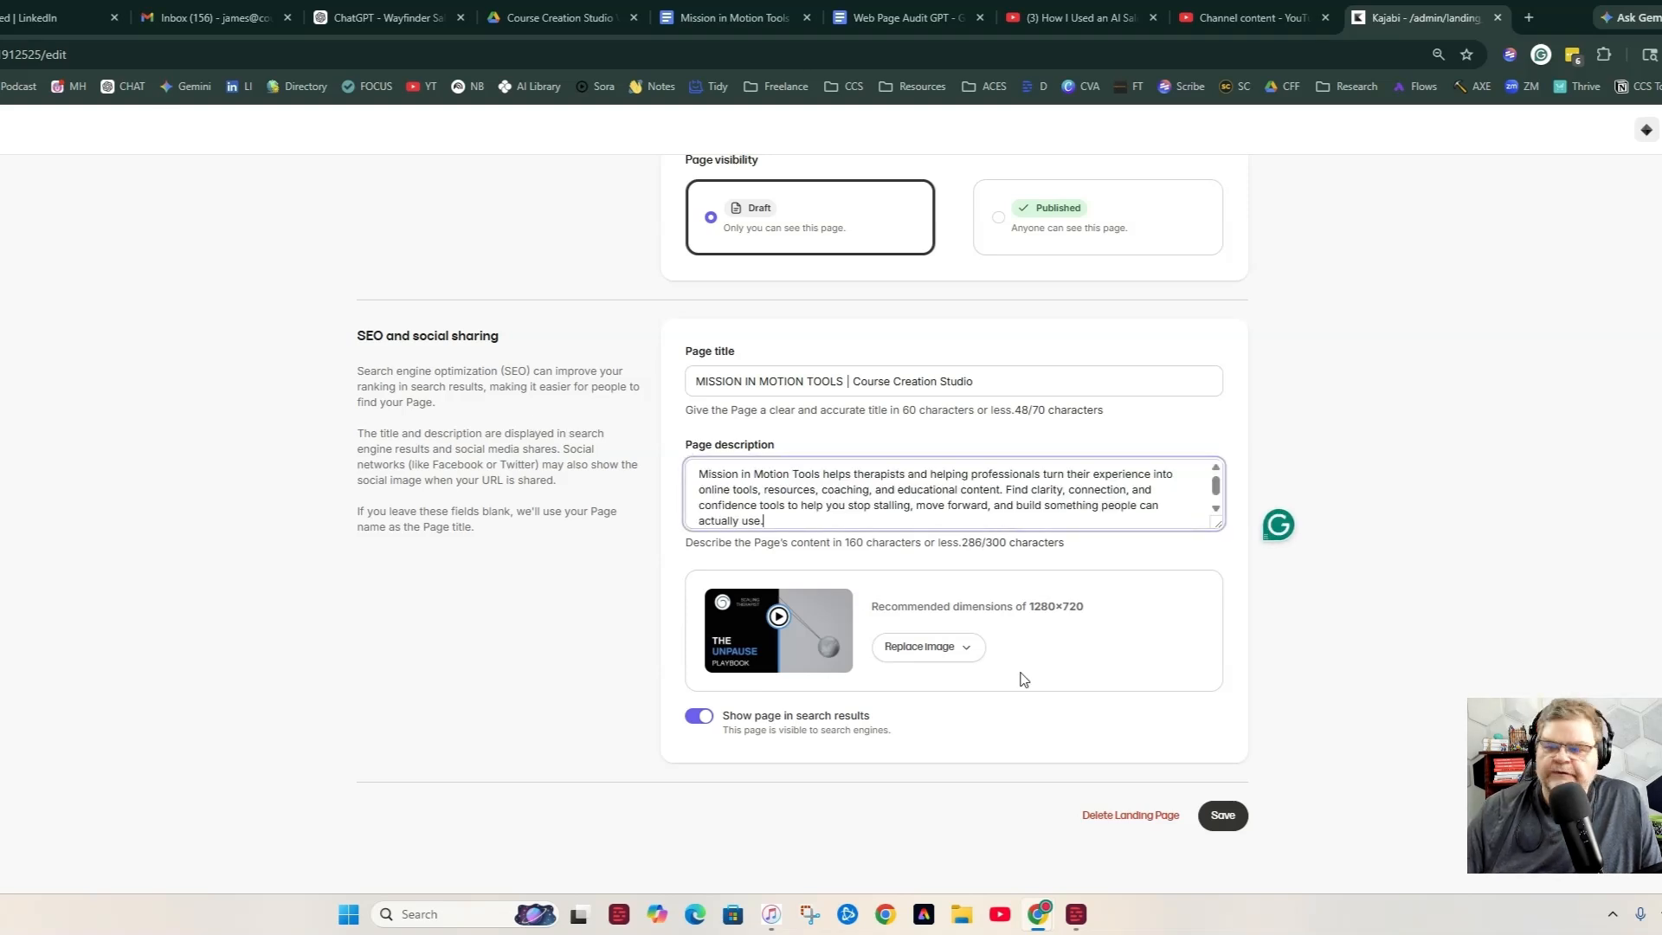
{"action": "left_click", "coordinate": [1220, 813]}
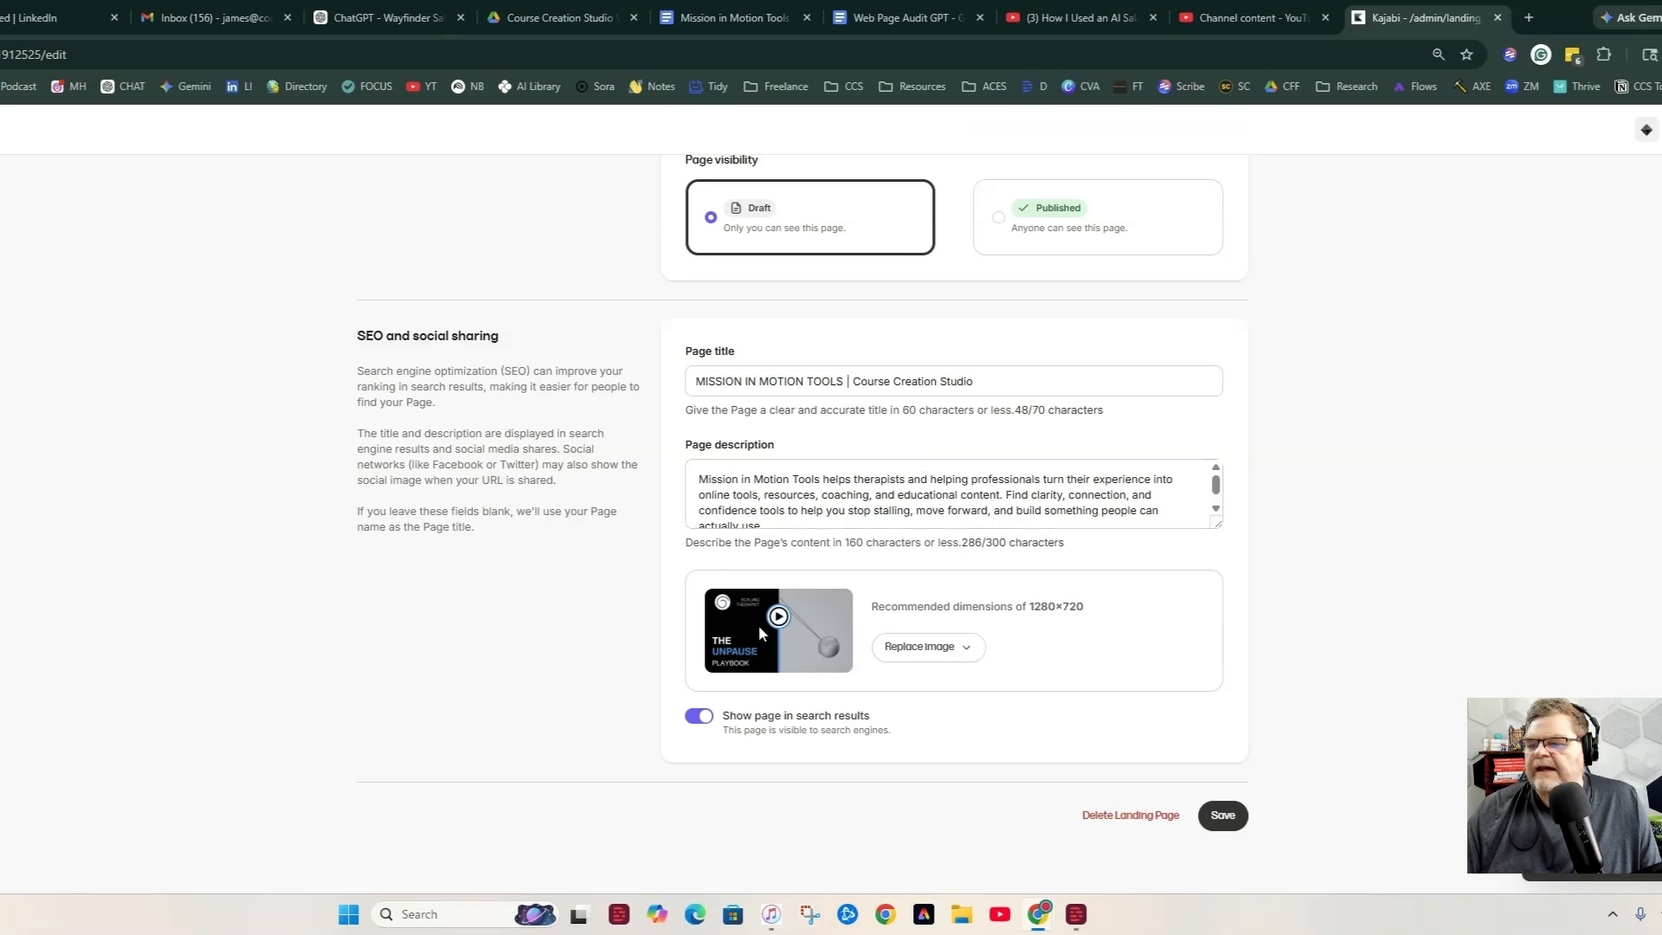
Go to Canva in a new browser tab and open the "Copy of ShephErd Protocol" design containing the Unpause Playbook graphic.
{"action": "left_click", "coordinate": [1528, 17]}
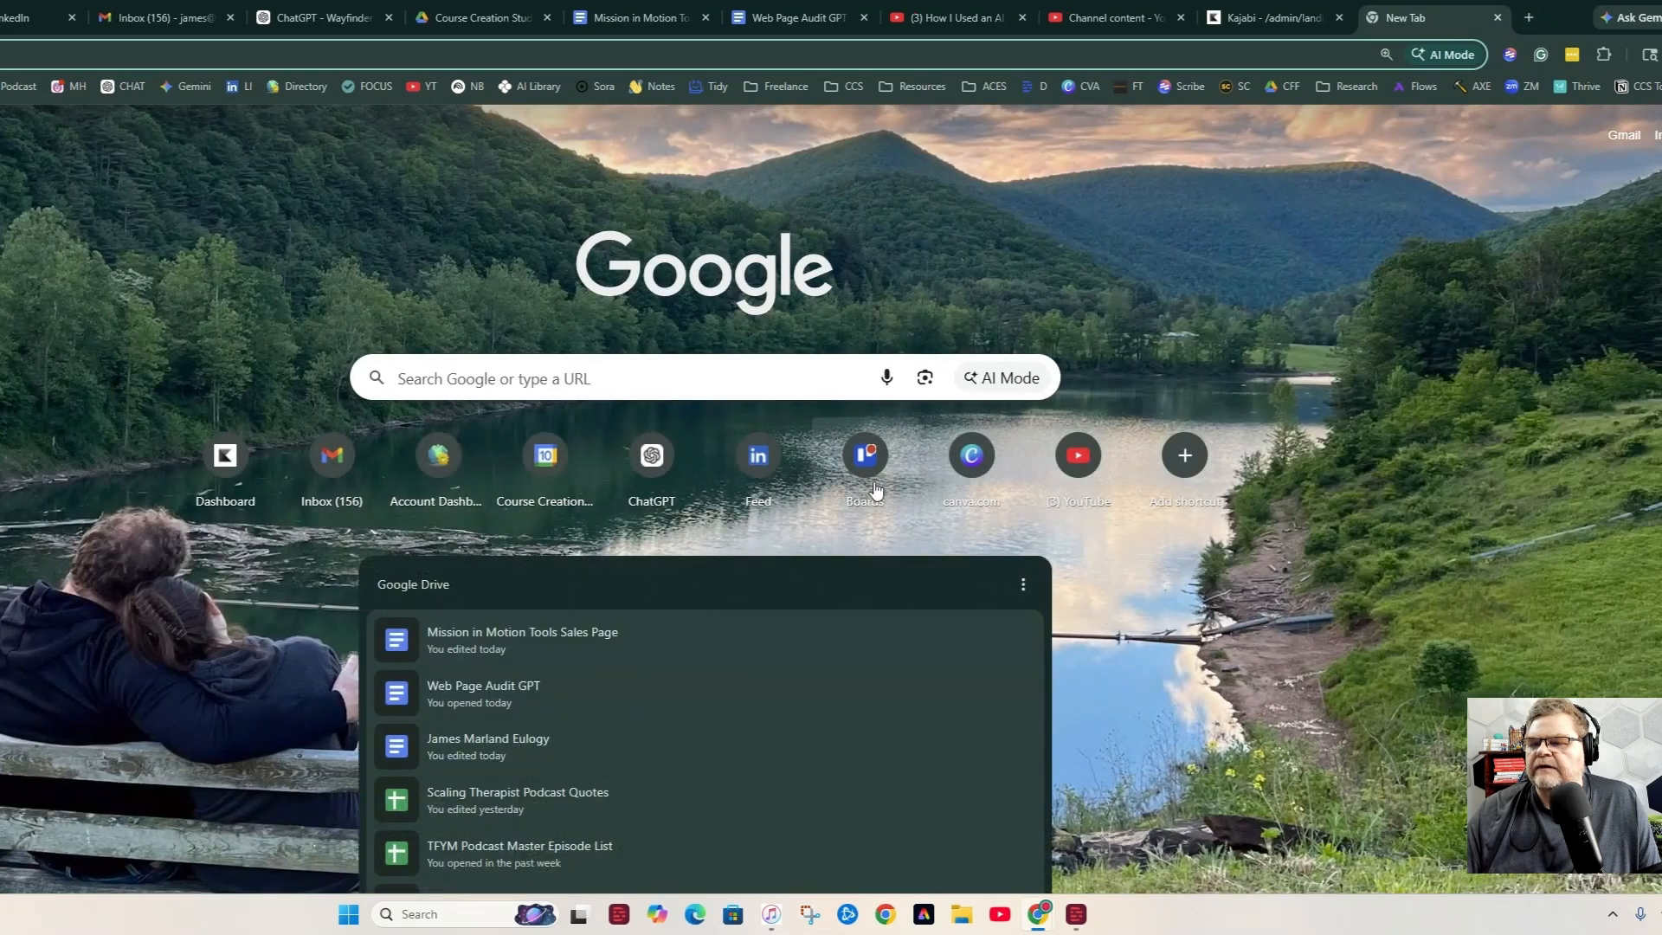
{"action": "left_click", "coordinate": [995, 478]}
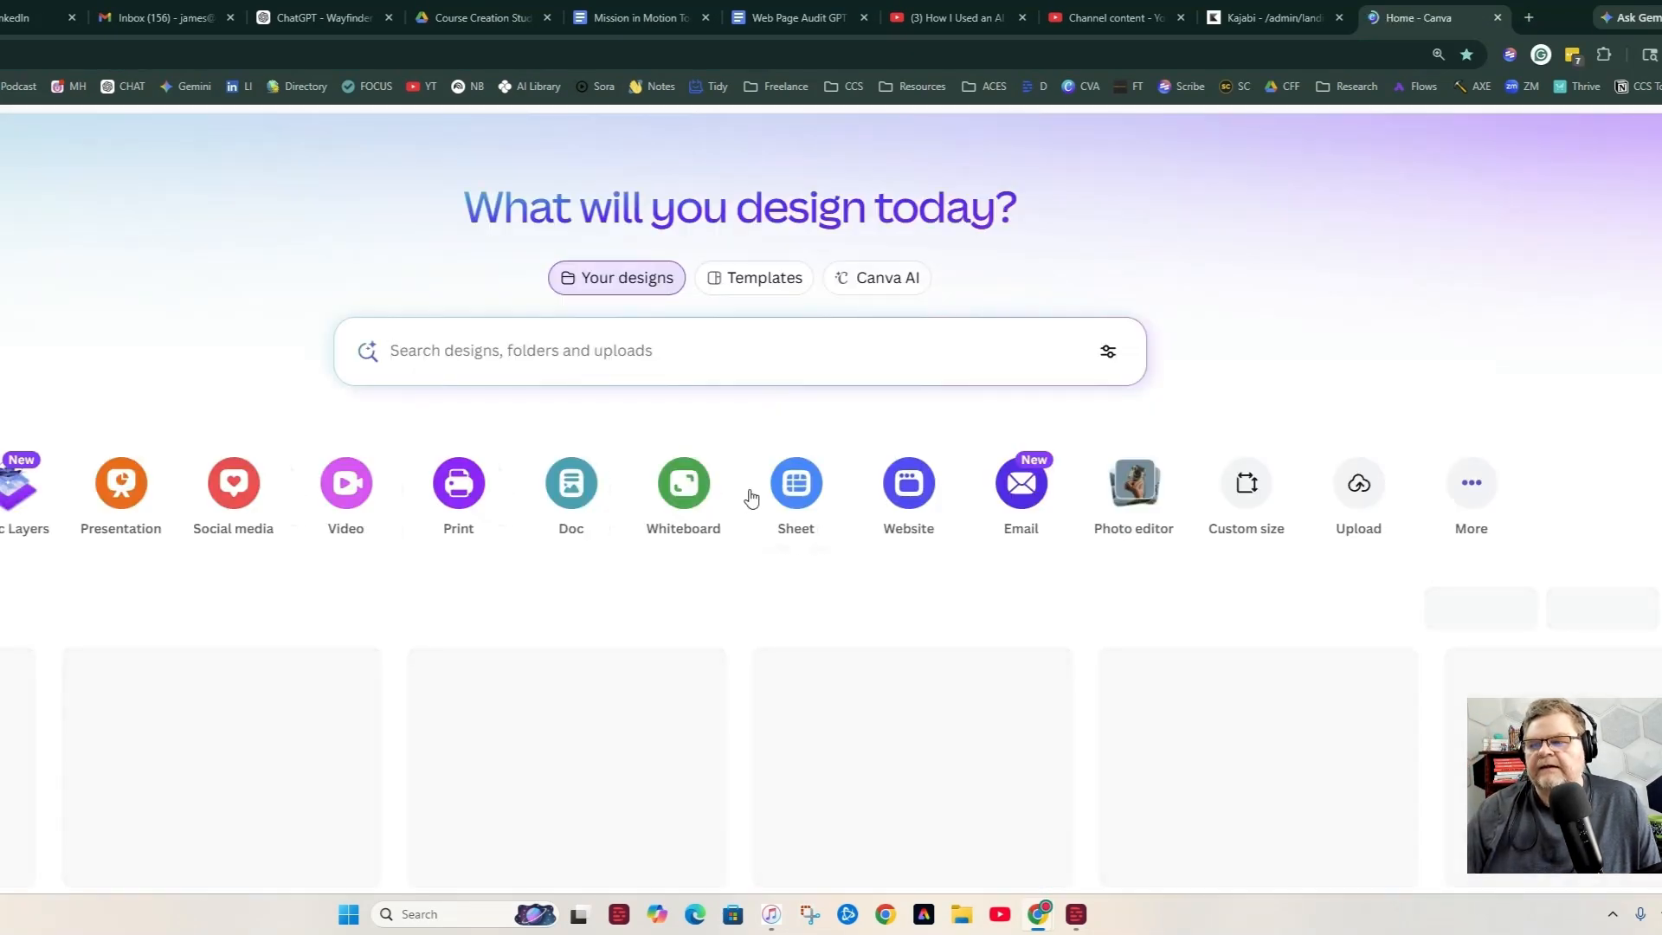
{"action": "scroll", "coordinate": [529, 458], "scroll_direction": "down", "scroll_amount": 4}
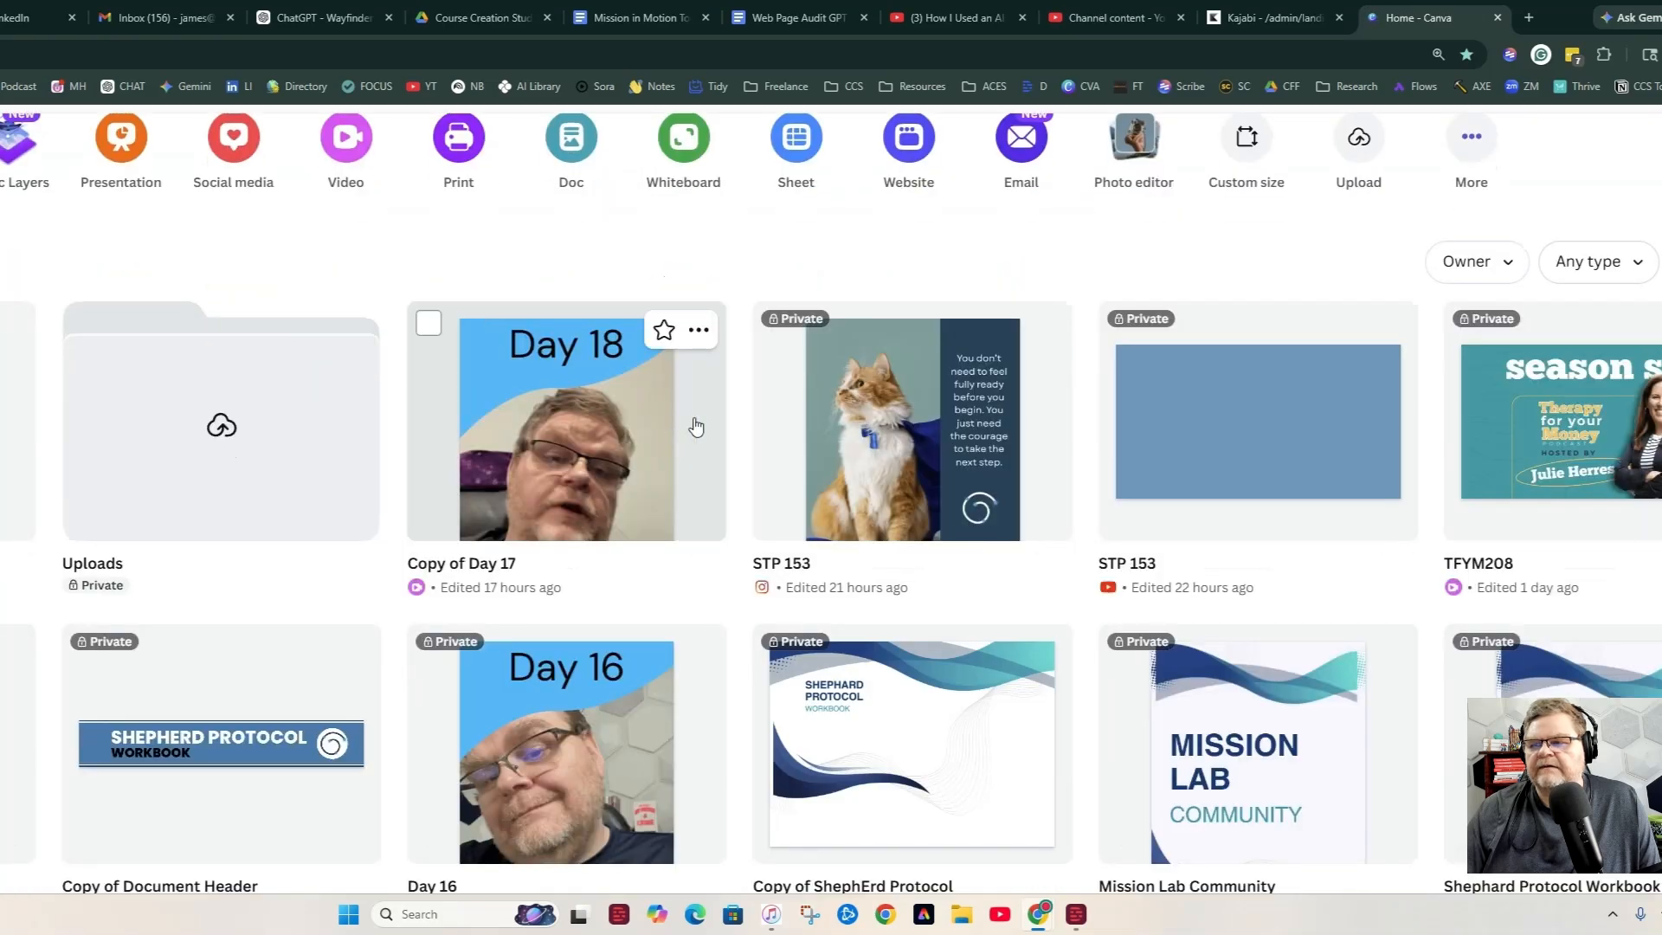
{"action": "scroll", "coordinate": [695, 433], "scroll_direction": "down", "scroll_amount": 15}
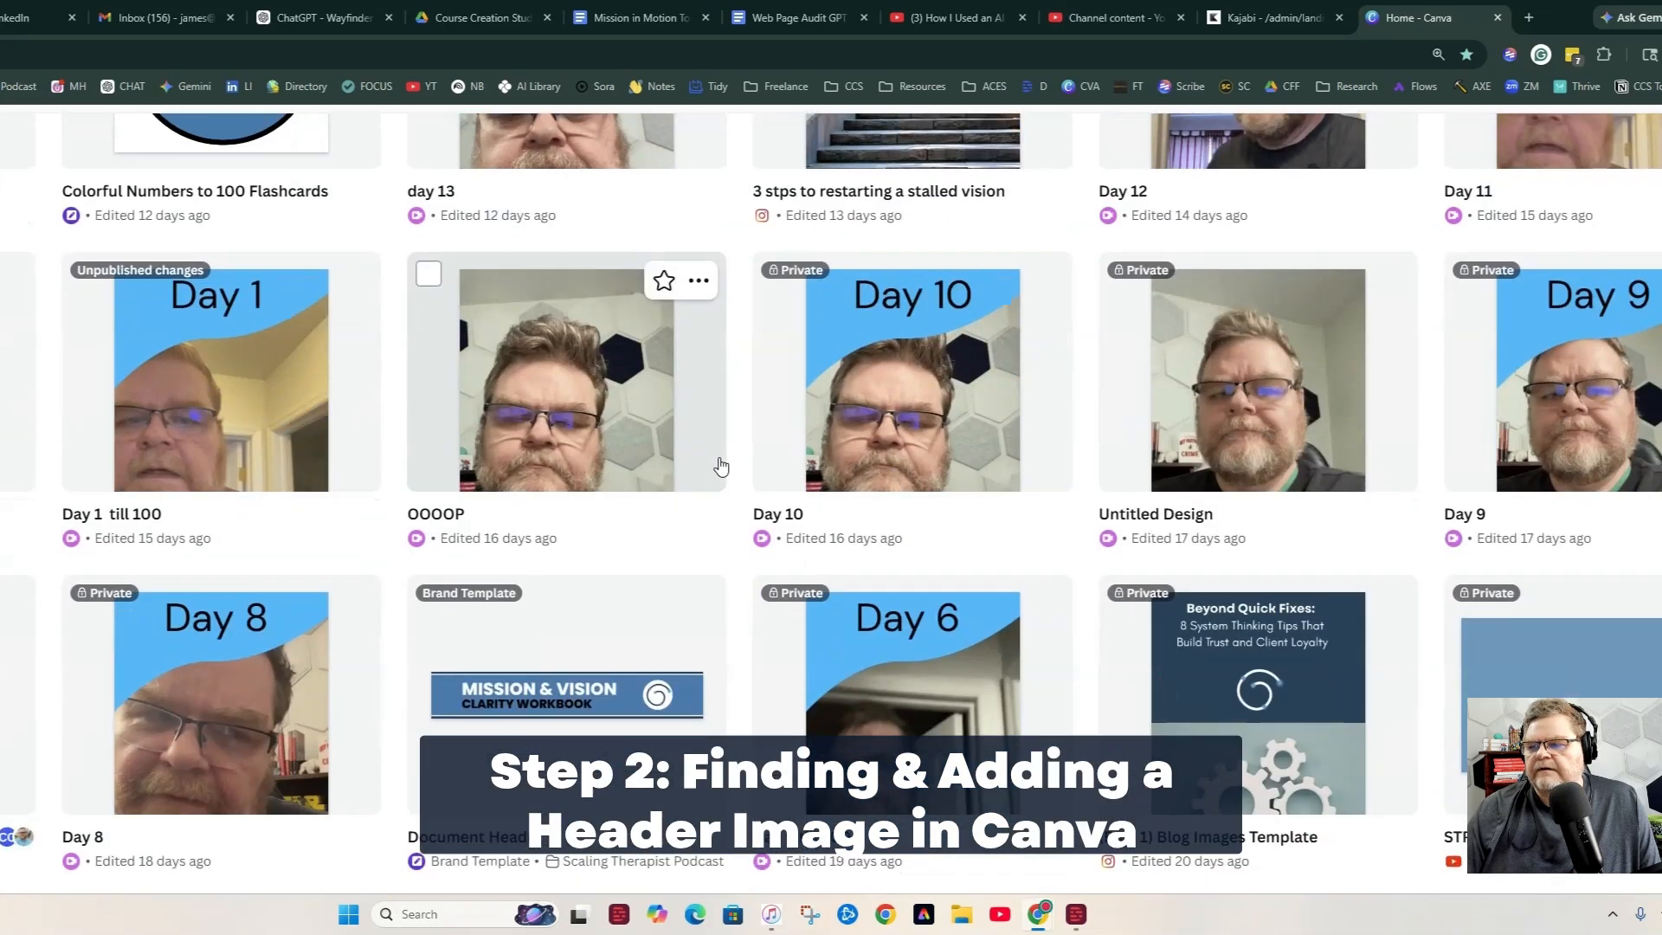
{"action": "scroll", "coordinate": [728, 474], "scroll_direction": "down", "scroll_amount": 5}
{"action": "scroll", "coordinate": [735, 482], "scroll_direction": "up", "scroll_amount": 20}
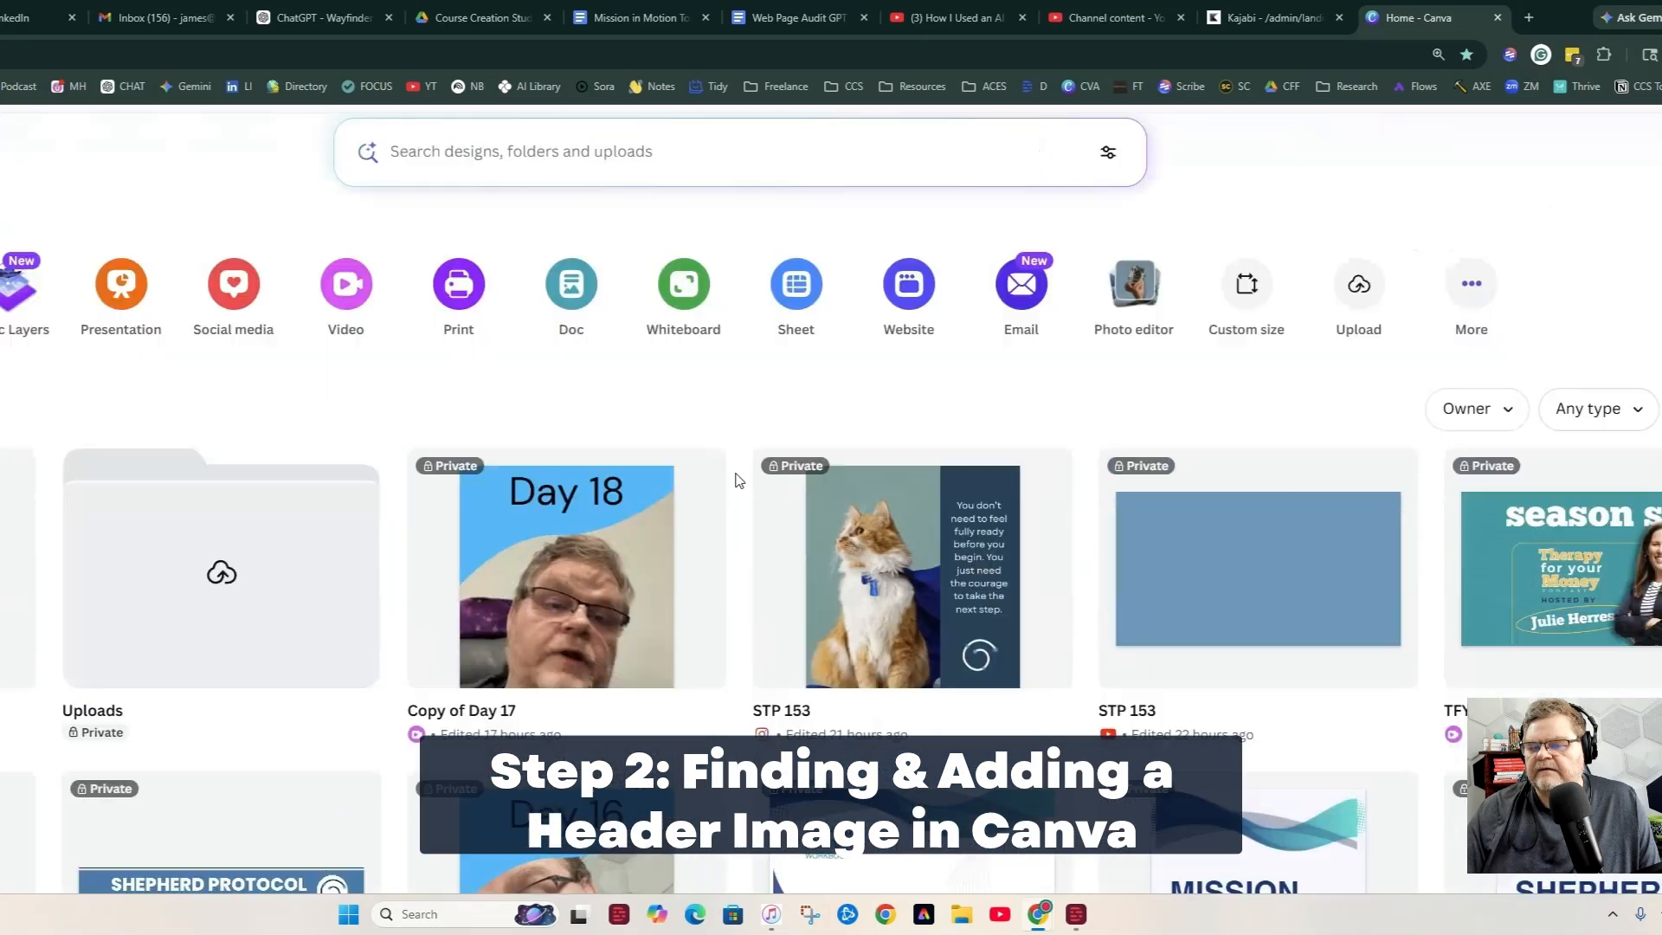
{"action": "scroll", "coordinate": [737, 479], "scroll_direction": "down", "scroll_amount": 6}
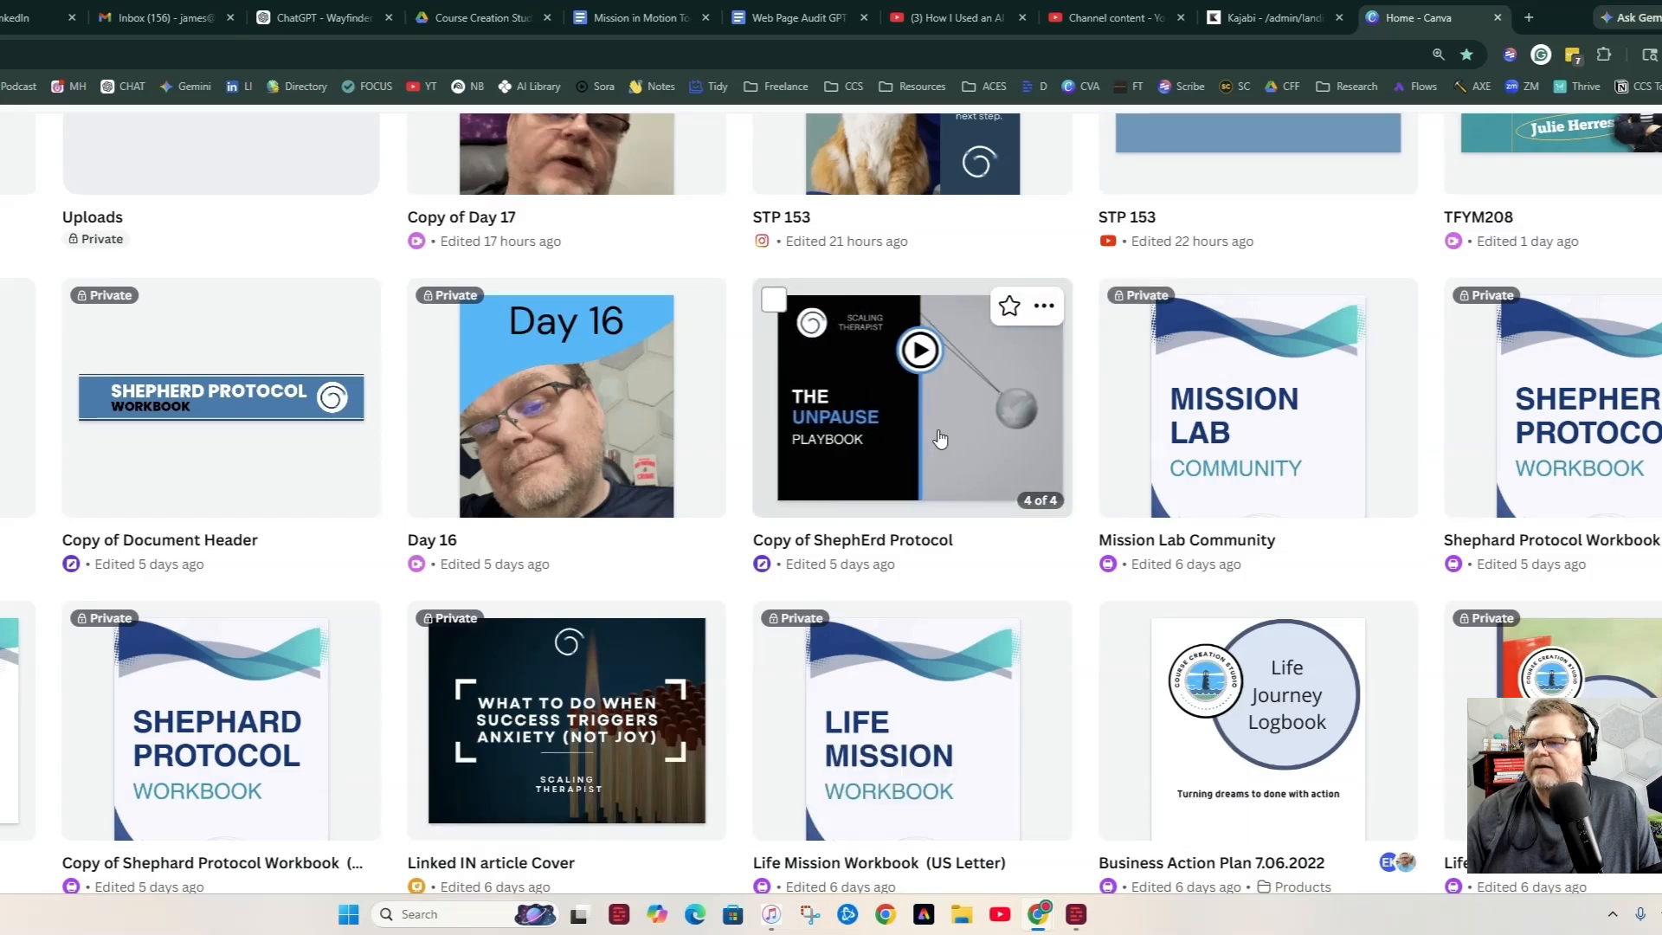
{"action": "left_click", "coordinate": [940, 438]}
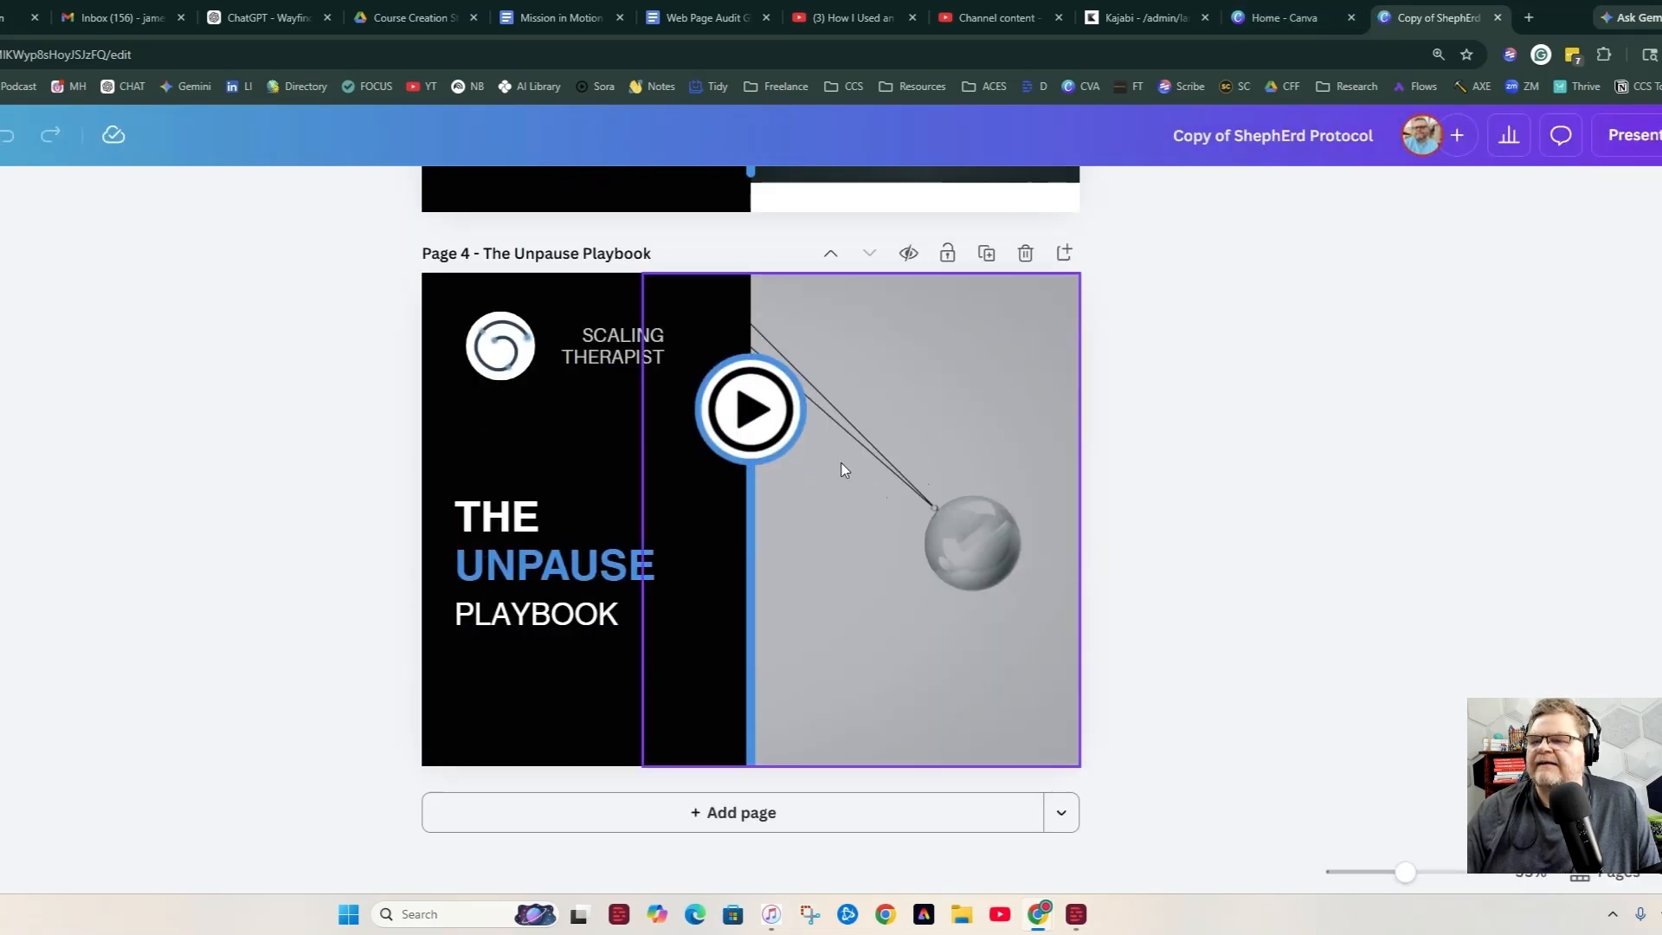
Using the page title in Kajabi as reference, replace "THE UNPAUSE" on page 4 of the Canva design with "MISSION IN MOTION".
{"action": "key", "text": "ctrl+shift+Tab"}
{"action": "key", "text": "ctrl+shift+Tab"}
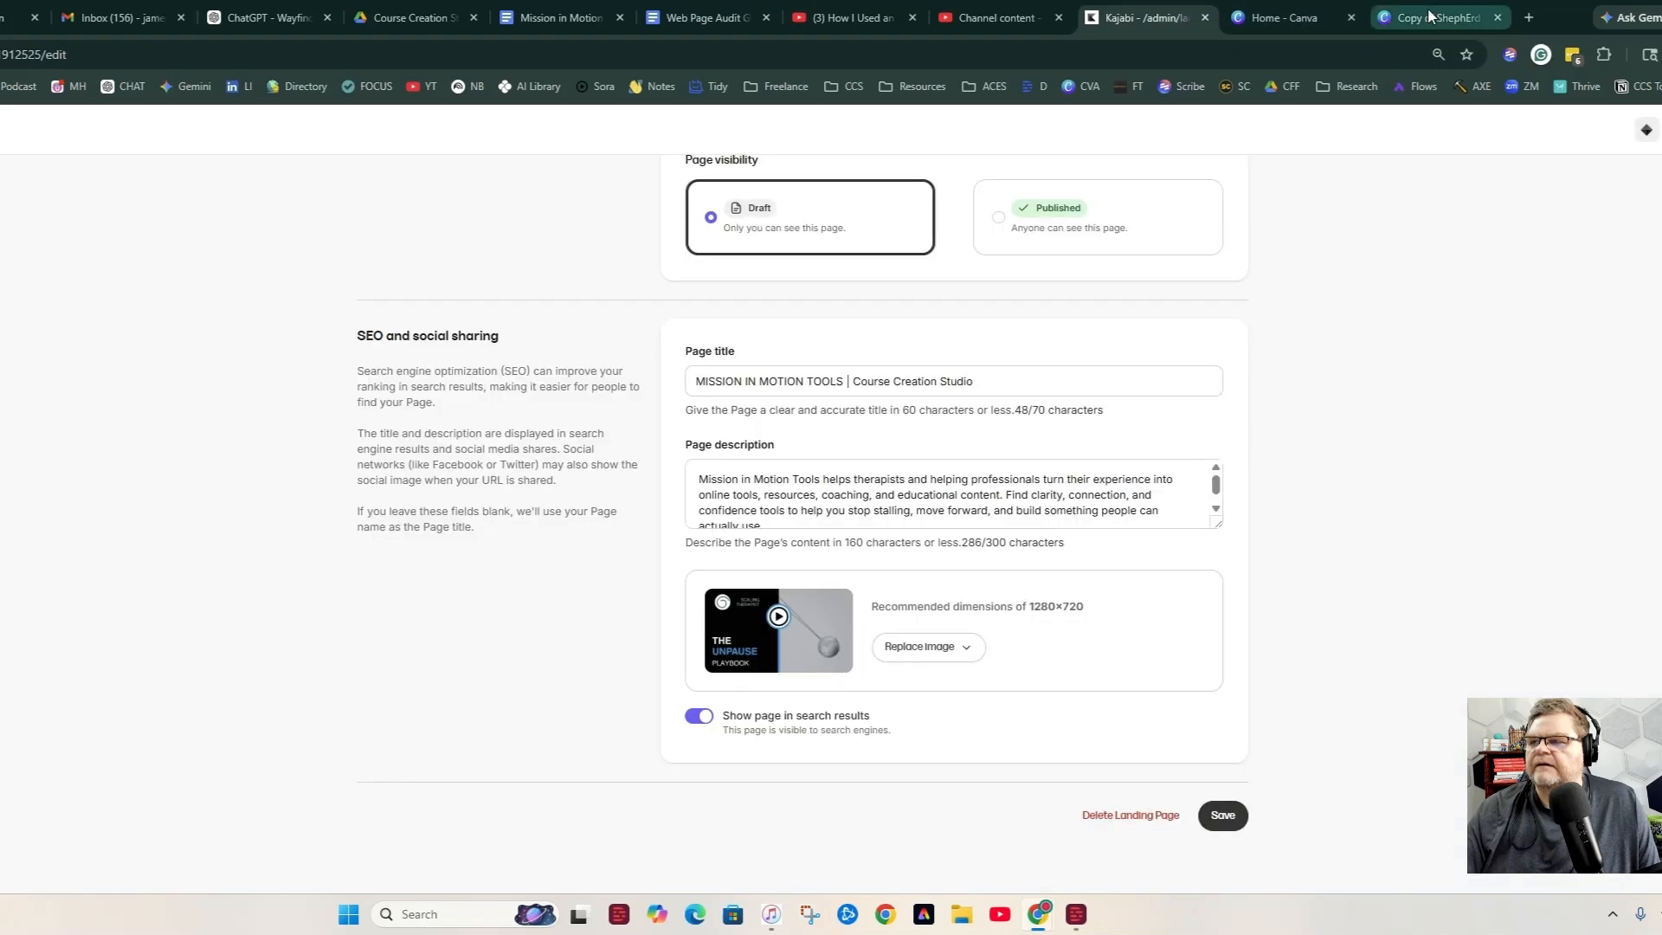
{"action": "left_click_drag", "start_coordinate": [844, 382], "coordinate": [695, 381]}
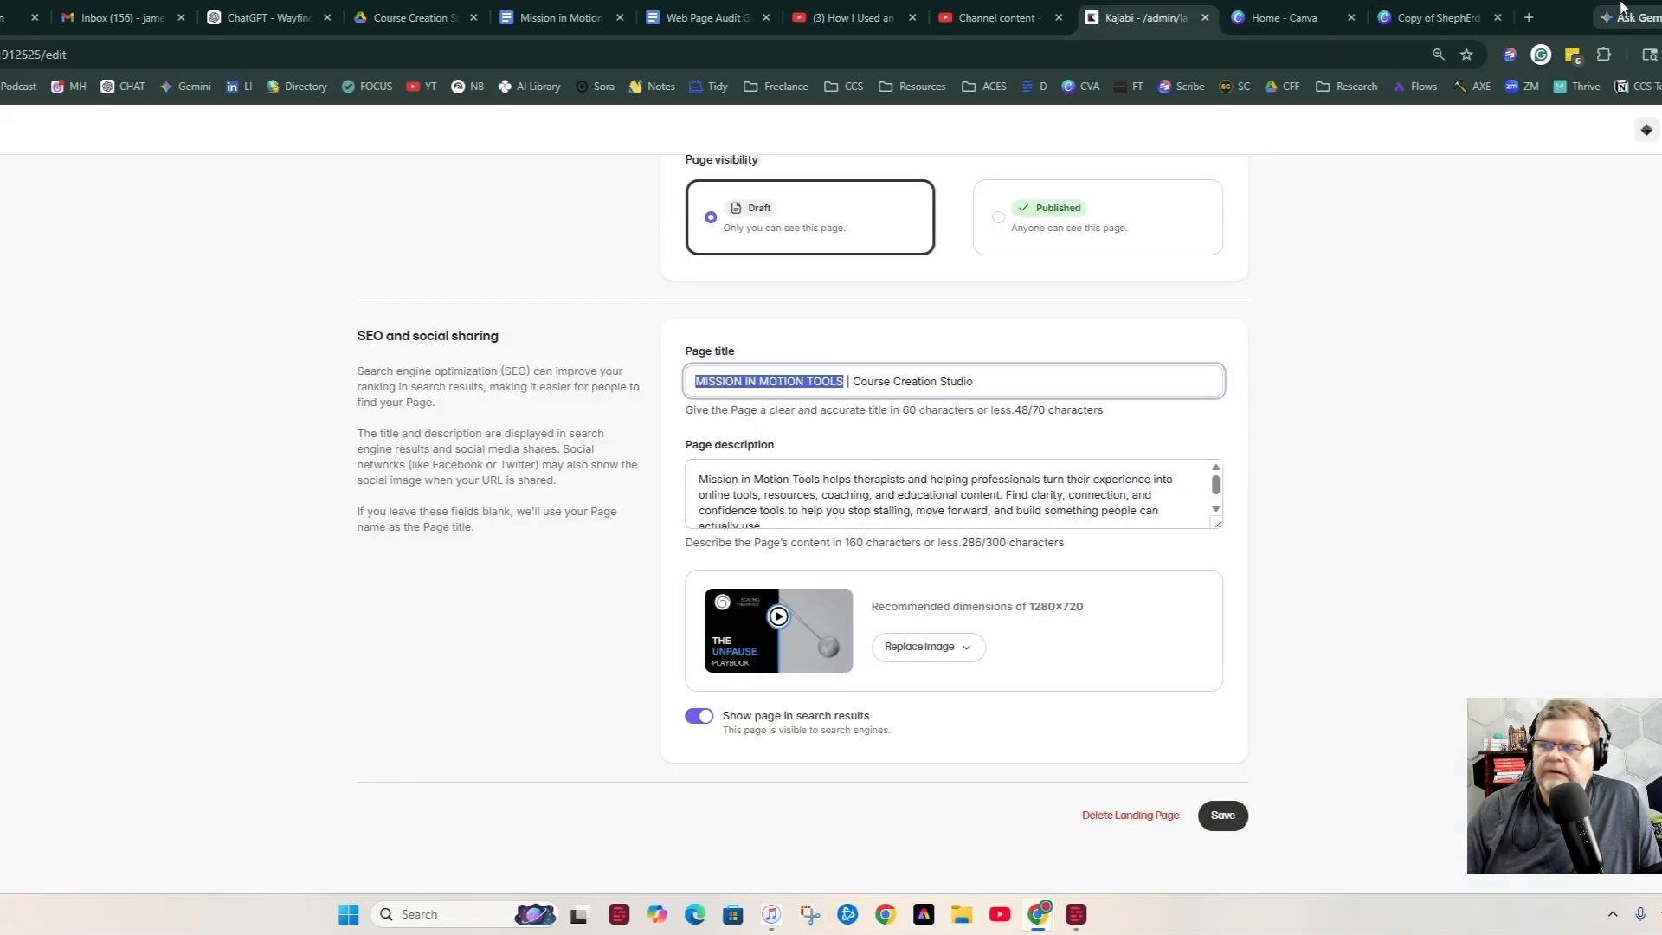
{"action": "left_click", "coordinate": [1437, 17]}
{"action": "double_click", "coordinate": [486, 577]}
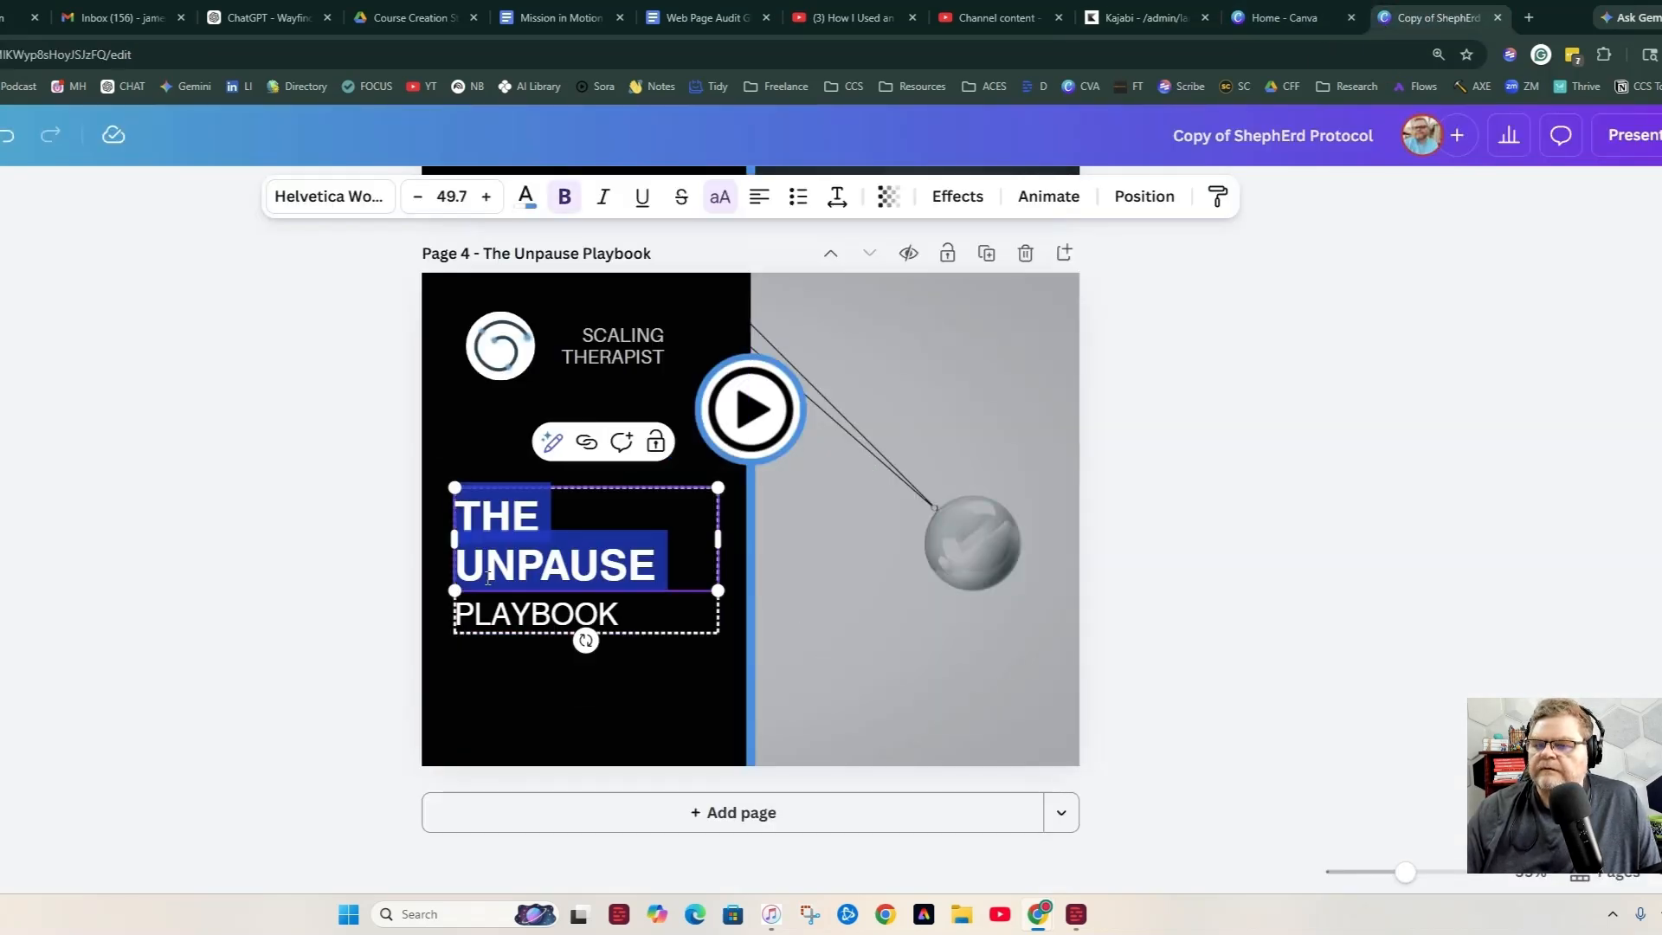
{"action": "left_click", "coordinate": [545, 545]}
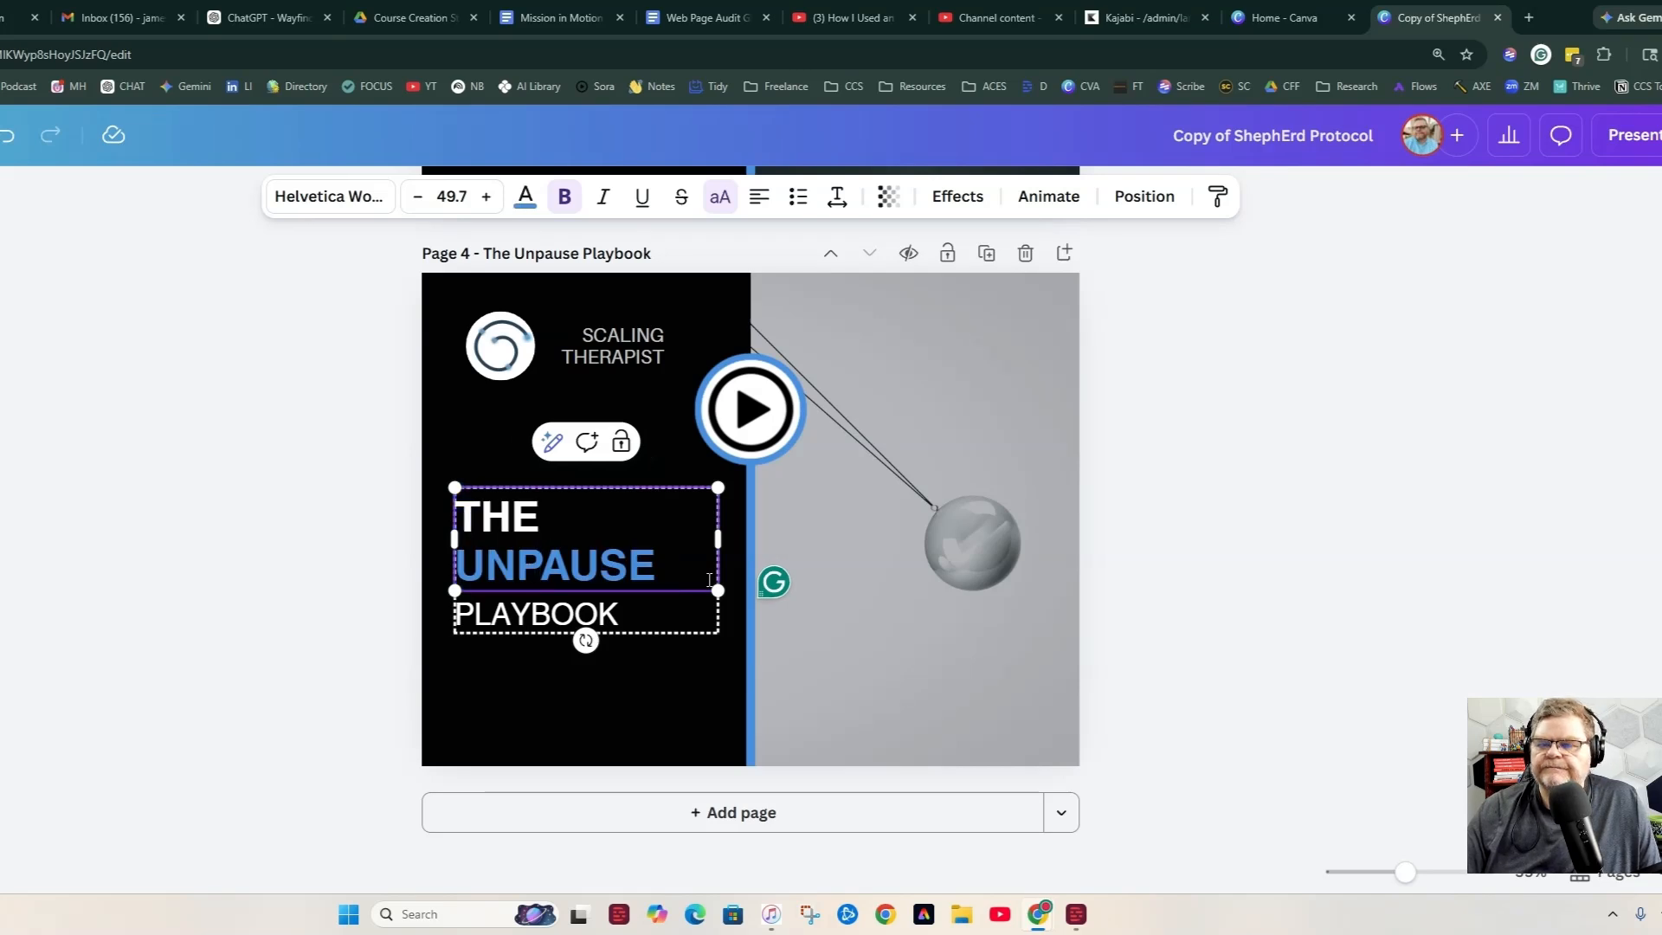
{"action": "key", "text": "ctrl+a"}
{"action": "type", "text": "MISSION IN MOTION"}
Replace the "PLAYBOOK" subheading on page 4 with "TOOLS".
{"action": "left_click", "coordinate": [620, 615]}
{"action": "left_click", "coordinate": [638, 618]}
{"action": "key", "text": "ctrl+a"}
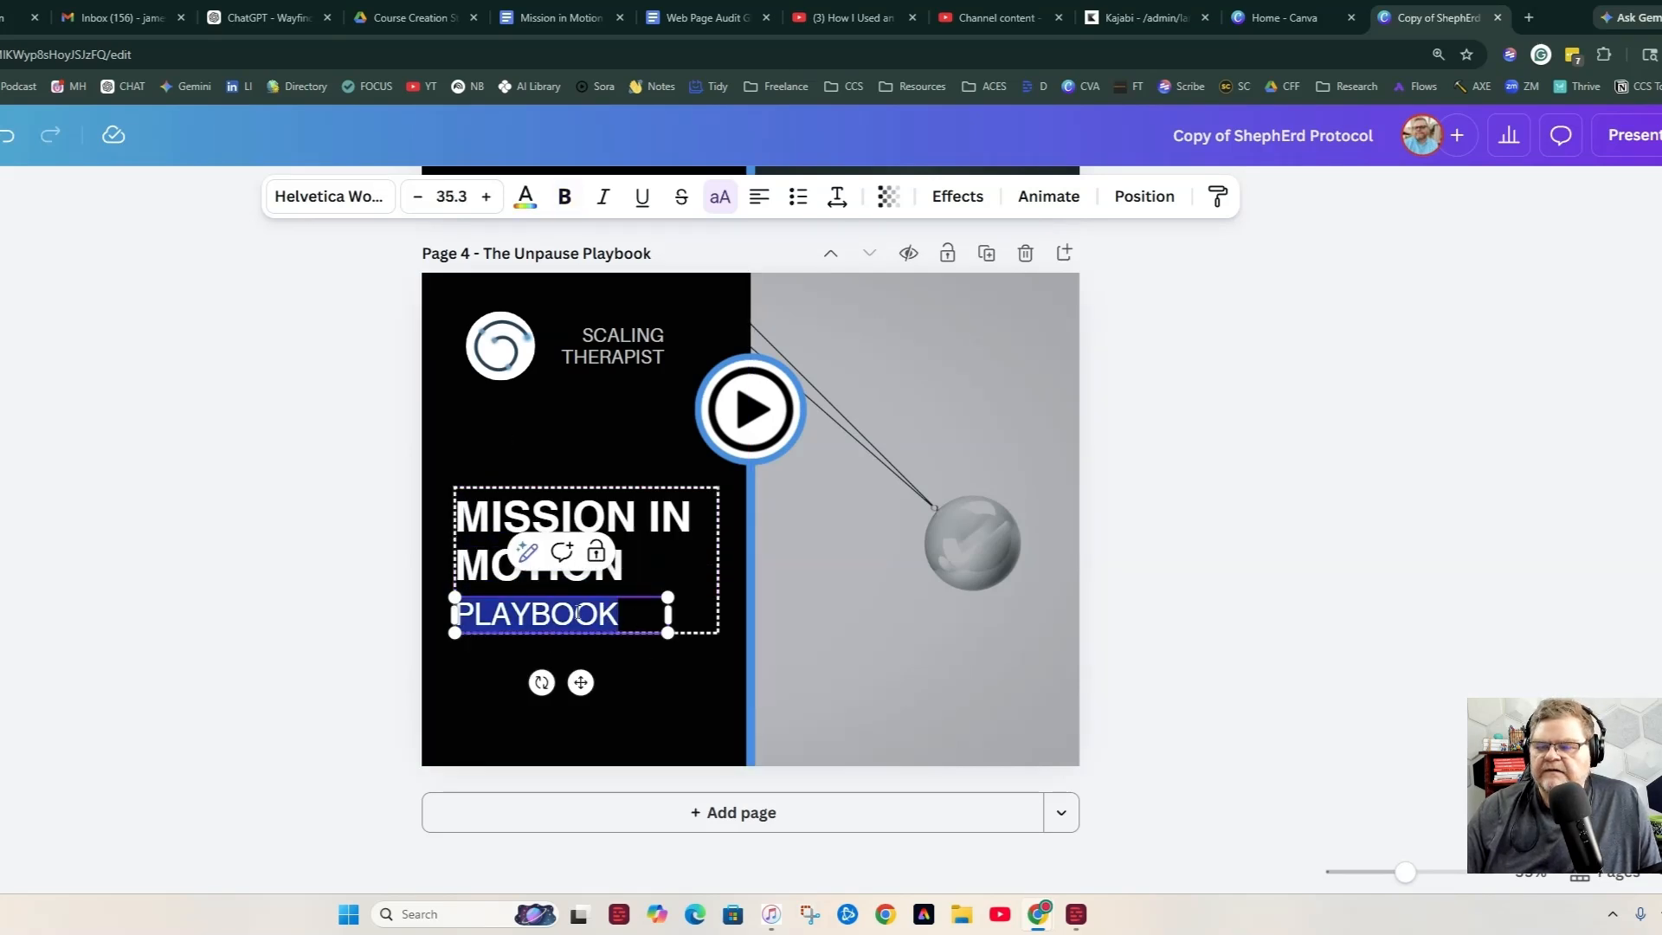
{"action": "type", "text": "TOOLS"}
Color the page 4 headline with the blue sampled from the vertical divider, keeping "MISSION IN" white and only "MOTION" blue.
{"action": "left_click", "coordinate": [666, 564]}
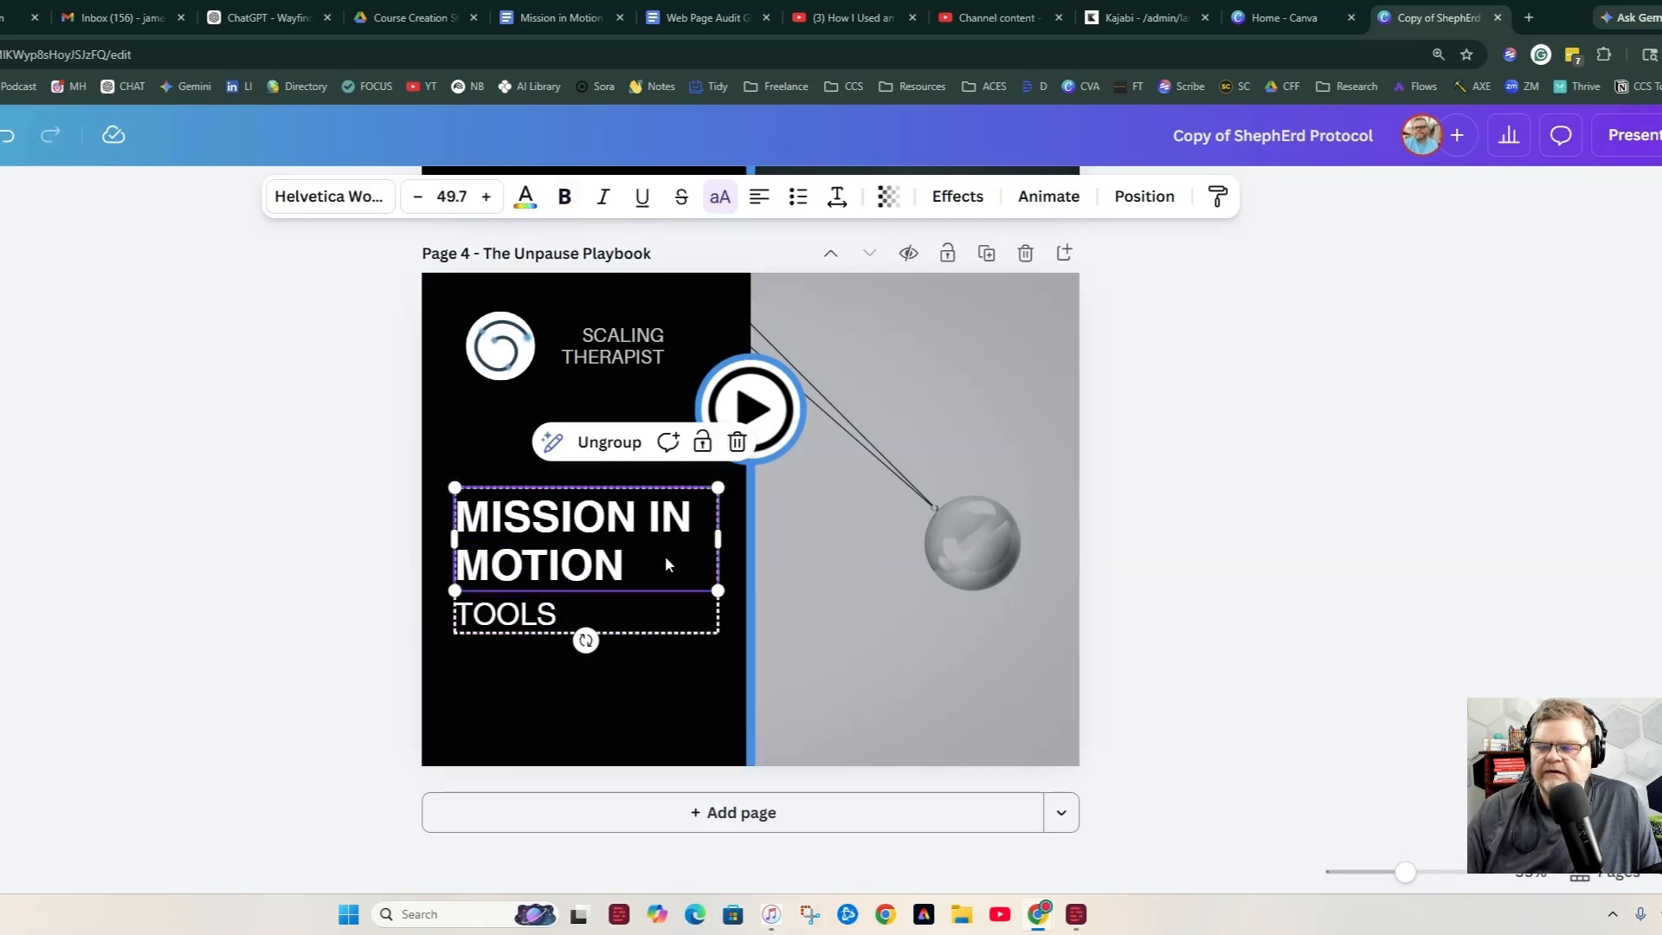
{"action": "left_click", "coordinate": [665, 564]}
{"action": "key", "text": "ctrl+a"}
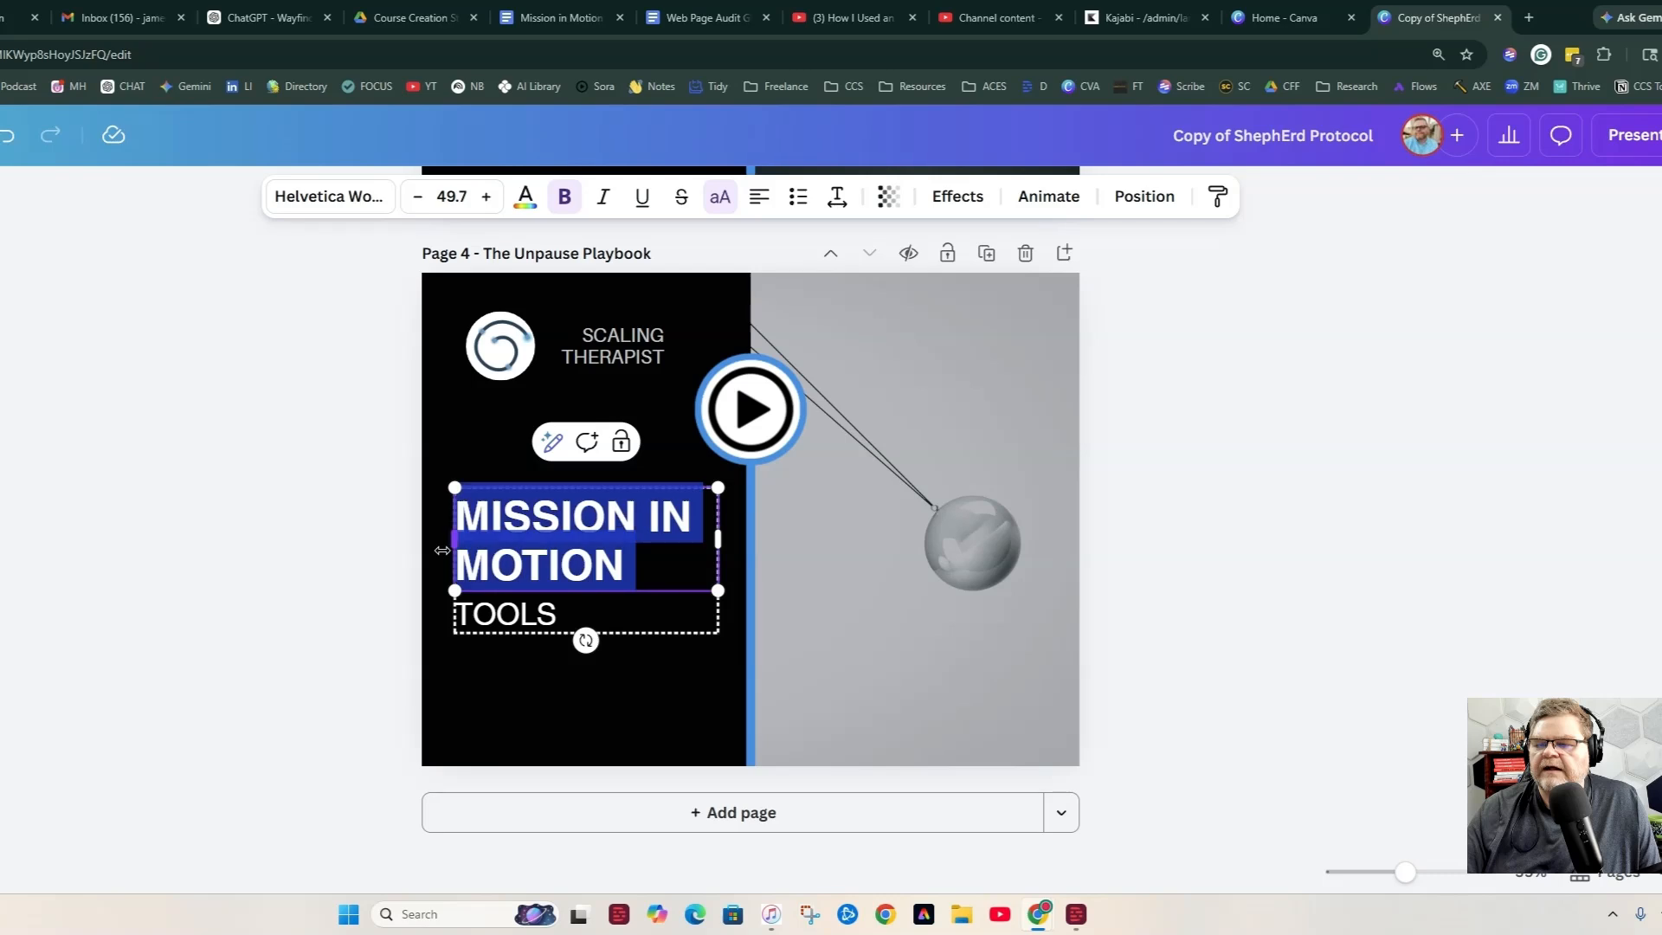
{"action": "left_click", "coordinate": [525, 198]}
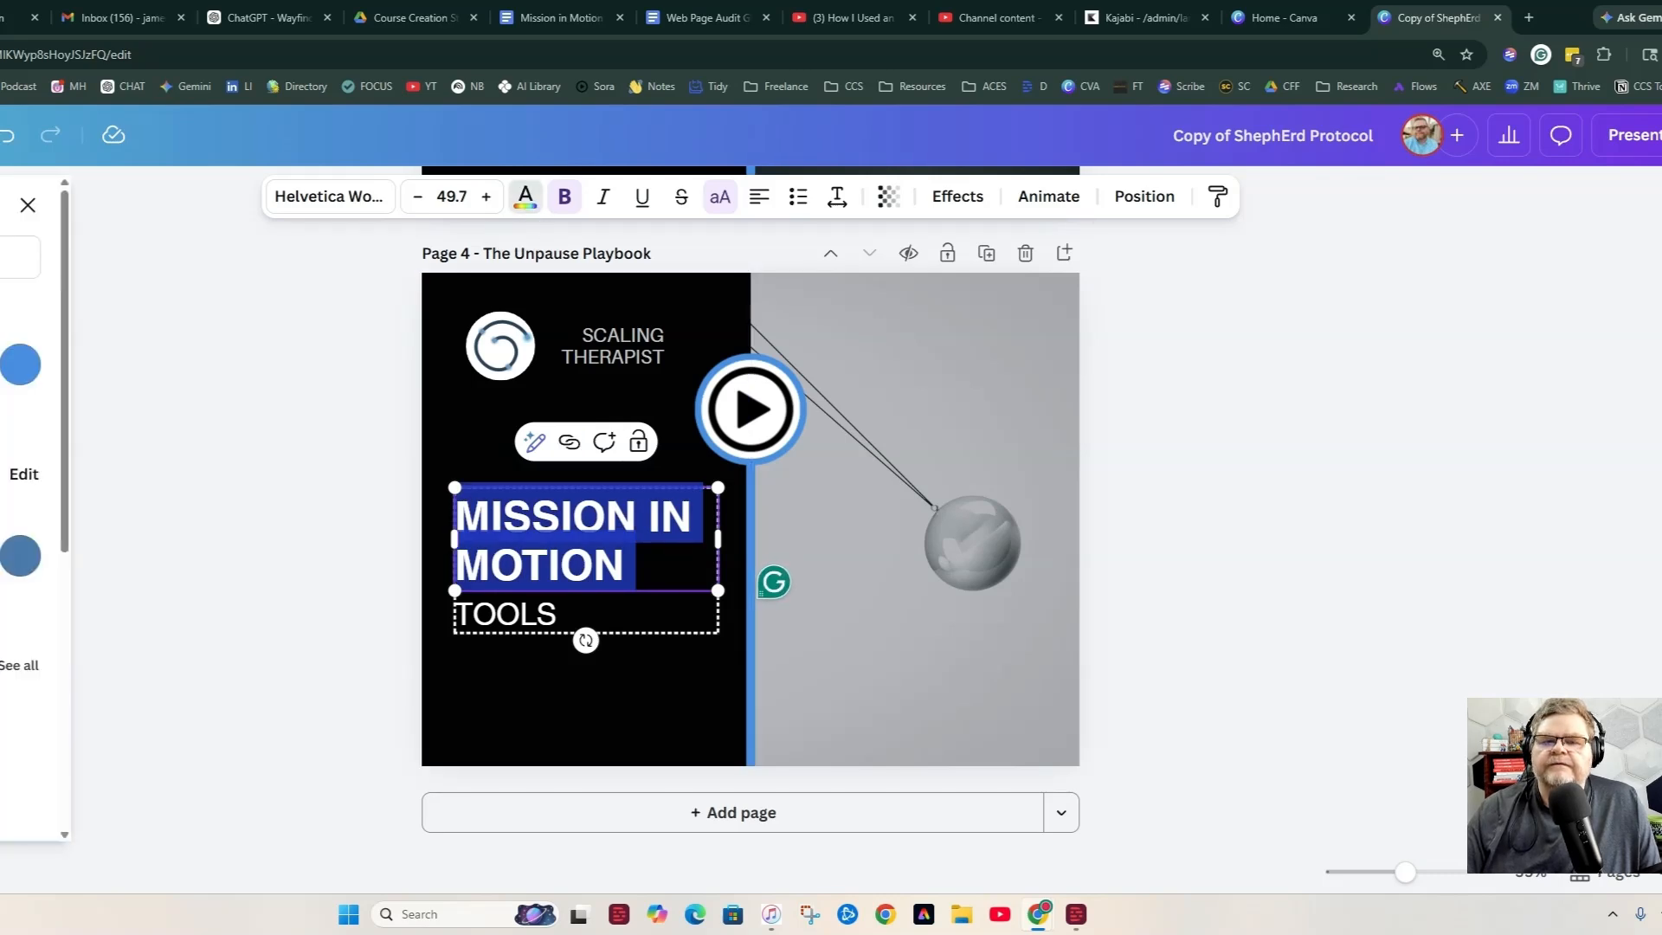
{"action": "left_click", "coordinate": [2, 364]}
{"action": "left_click", "coordinate": [13, 652]}
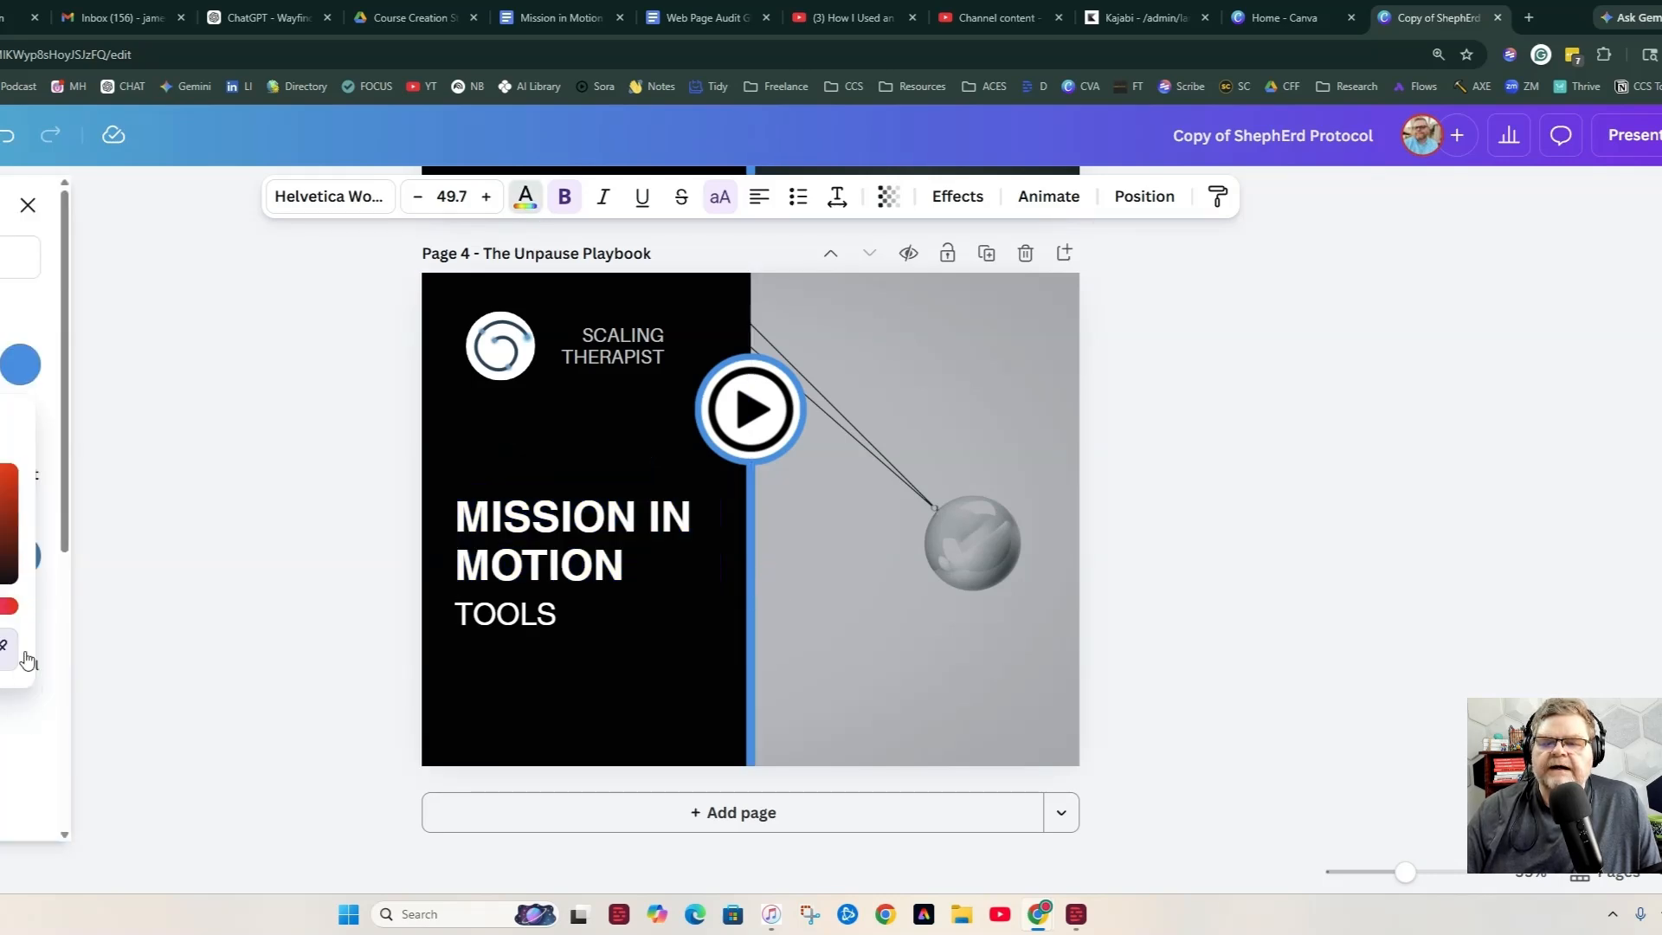
{"action": "left_click", "coordinate": [750, 528]}
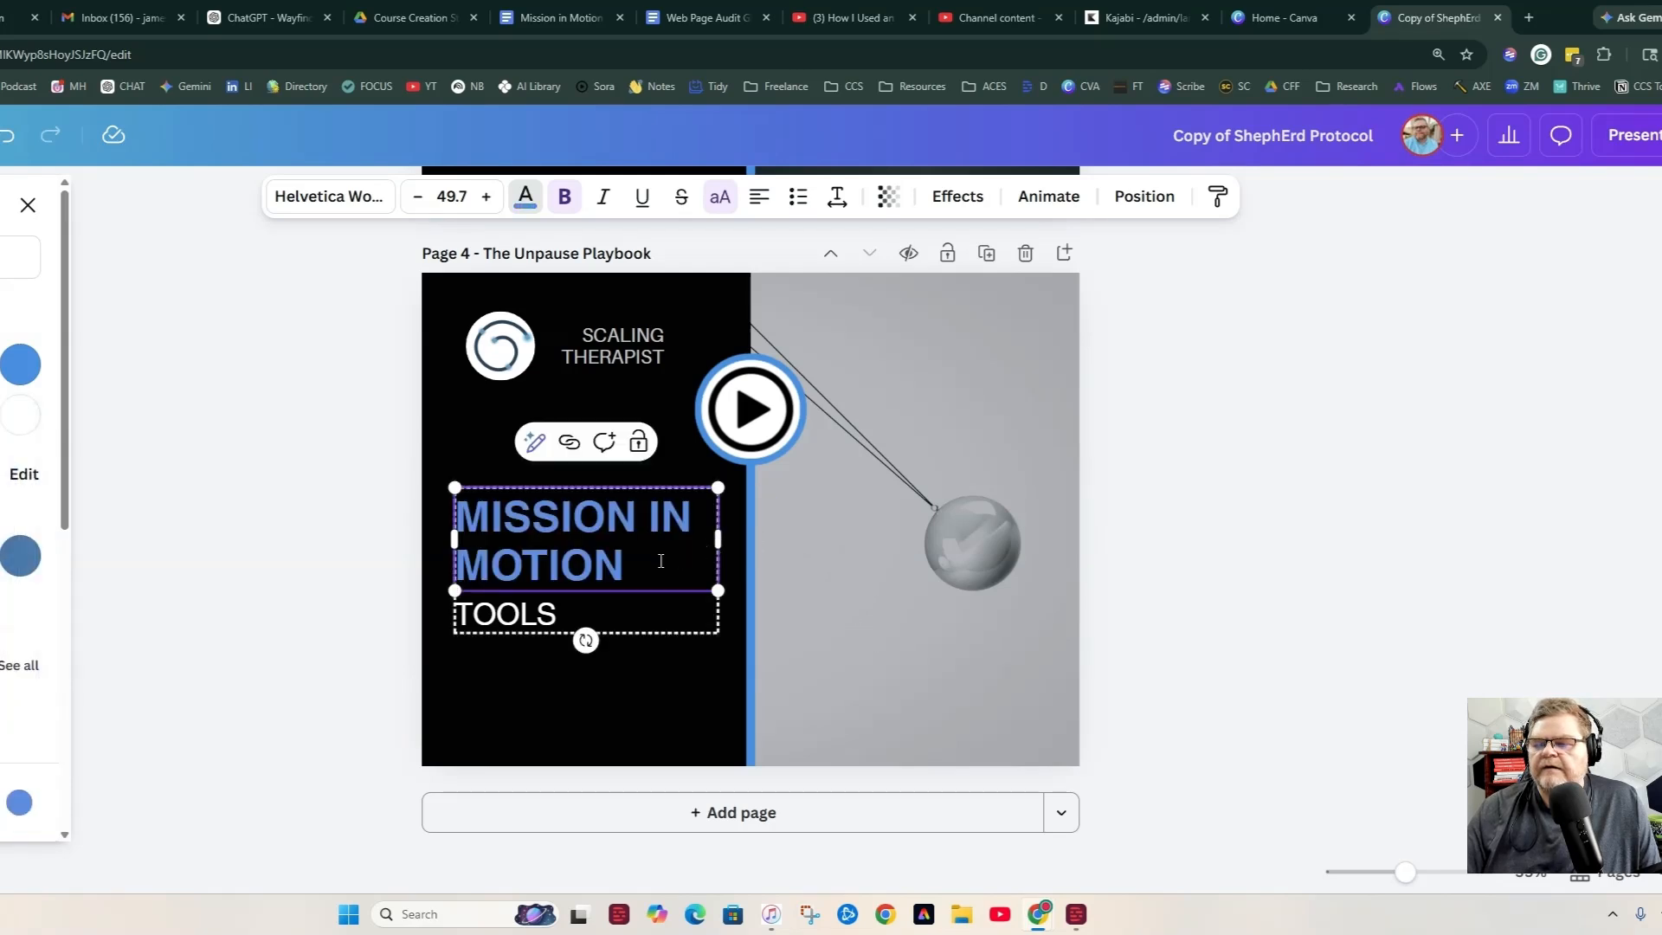
{"action": "left_click_drag", "start_coordinate": [707, 523], "coordinate": [437, 511]}
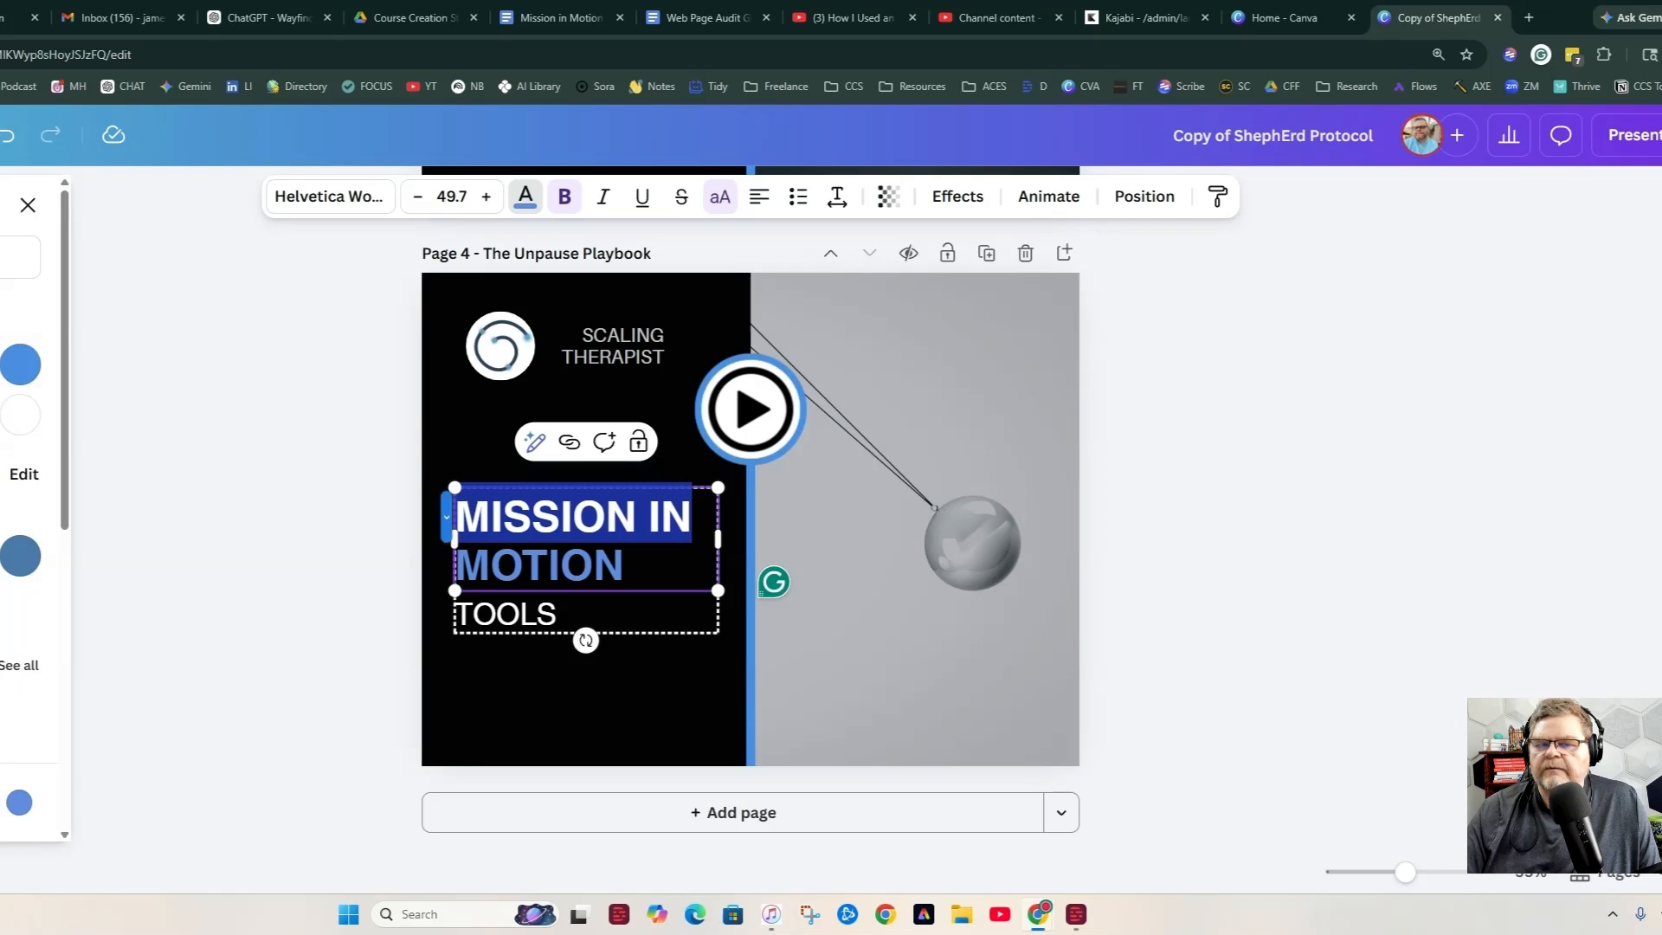
Search the elements library for a replacement for the pendulum image on page 4, limiting the results to photos.
{"action": "left_click", "coordinate": [978, 530]}
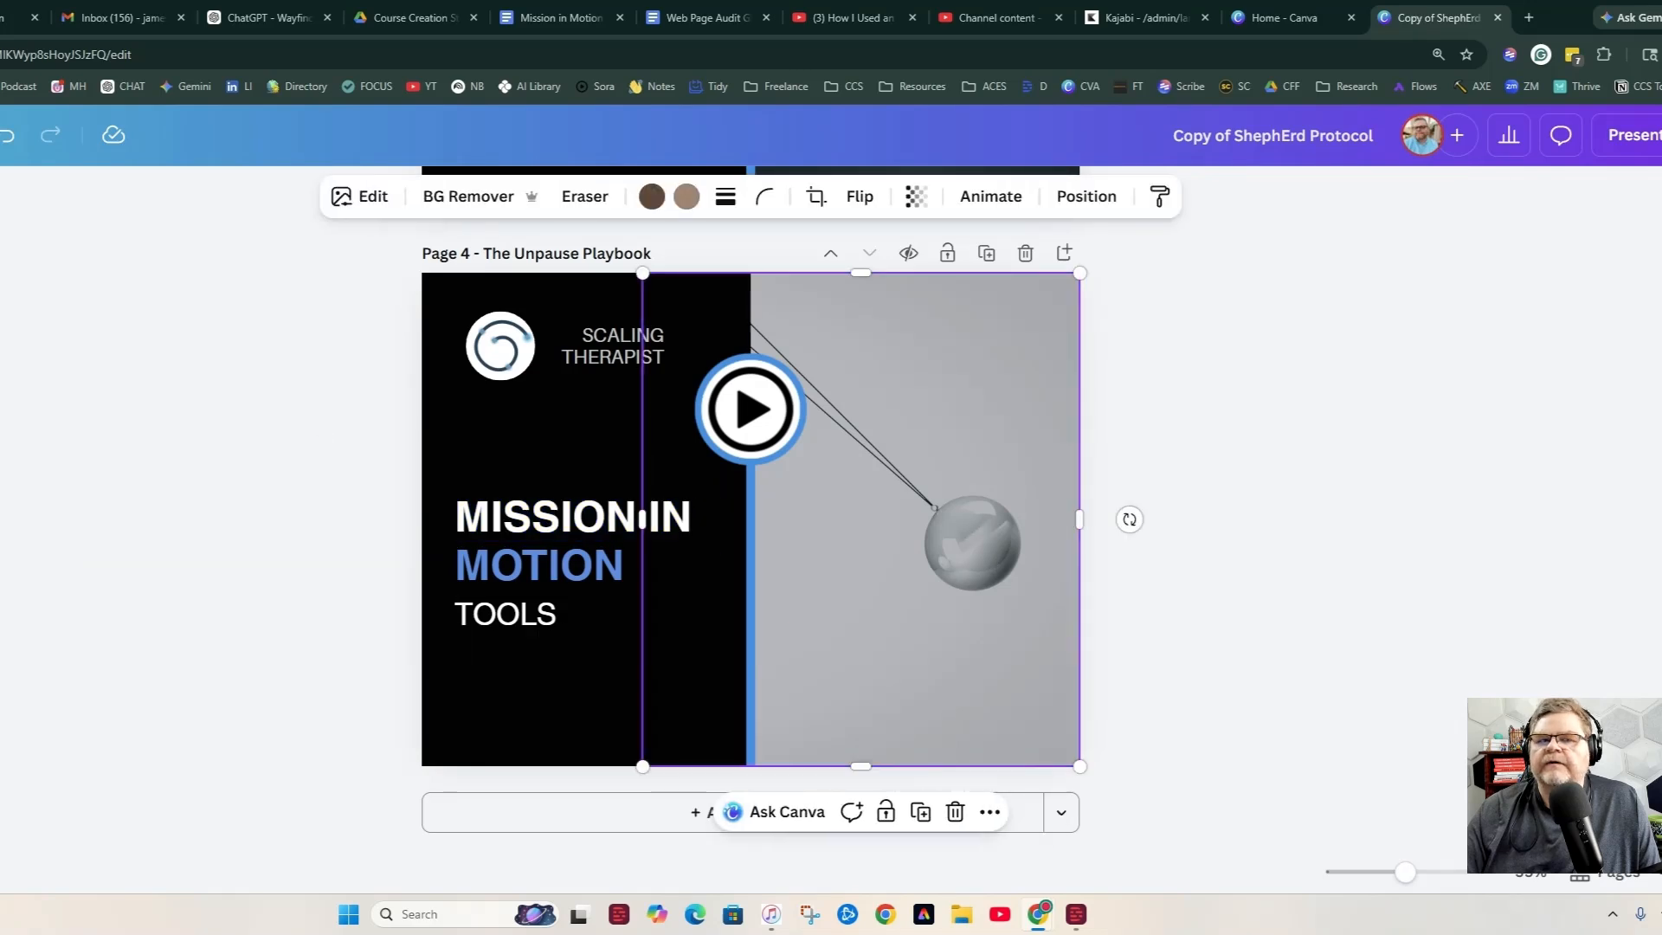
{"action": "left_click", "coordinate": [0, 277]}
{"action": "left_click", "coordinate": [2, 221]}
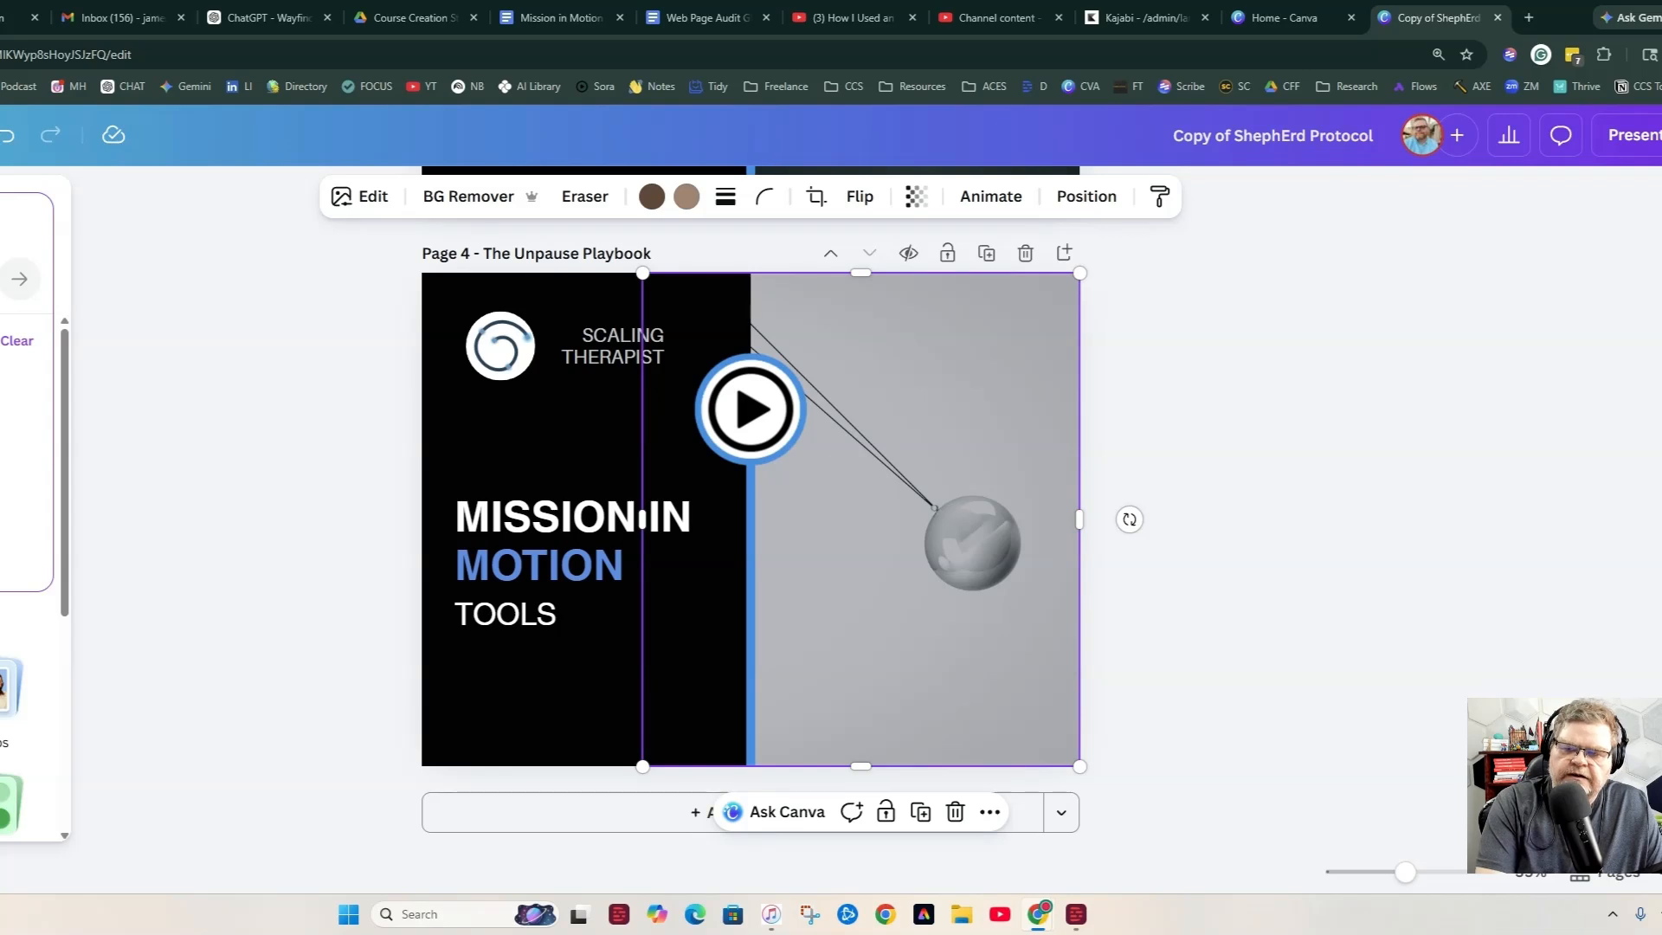
{"action": "left_click", "coordinate": [0, 387]}
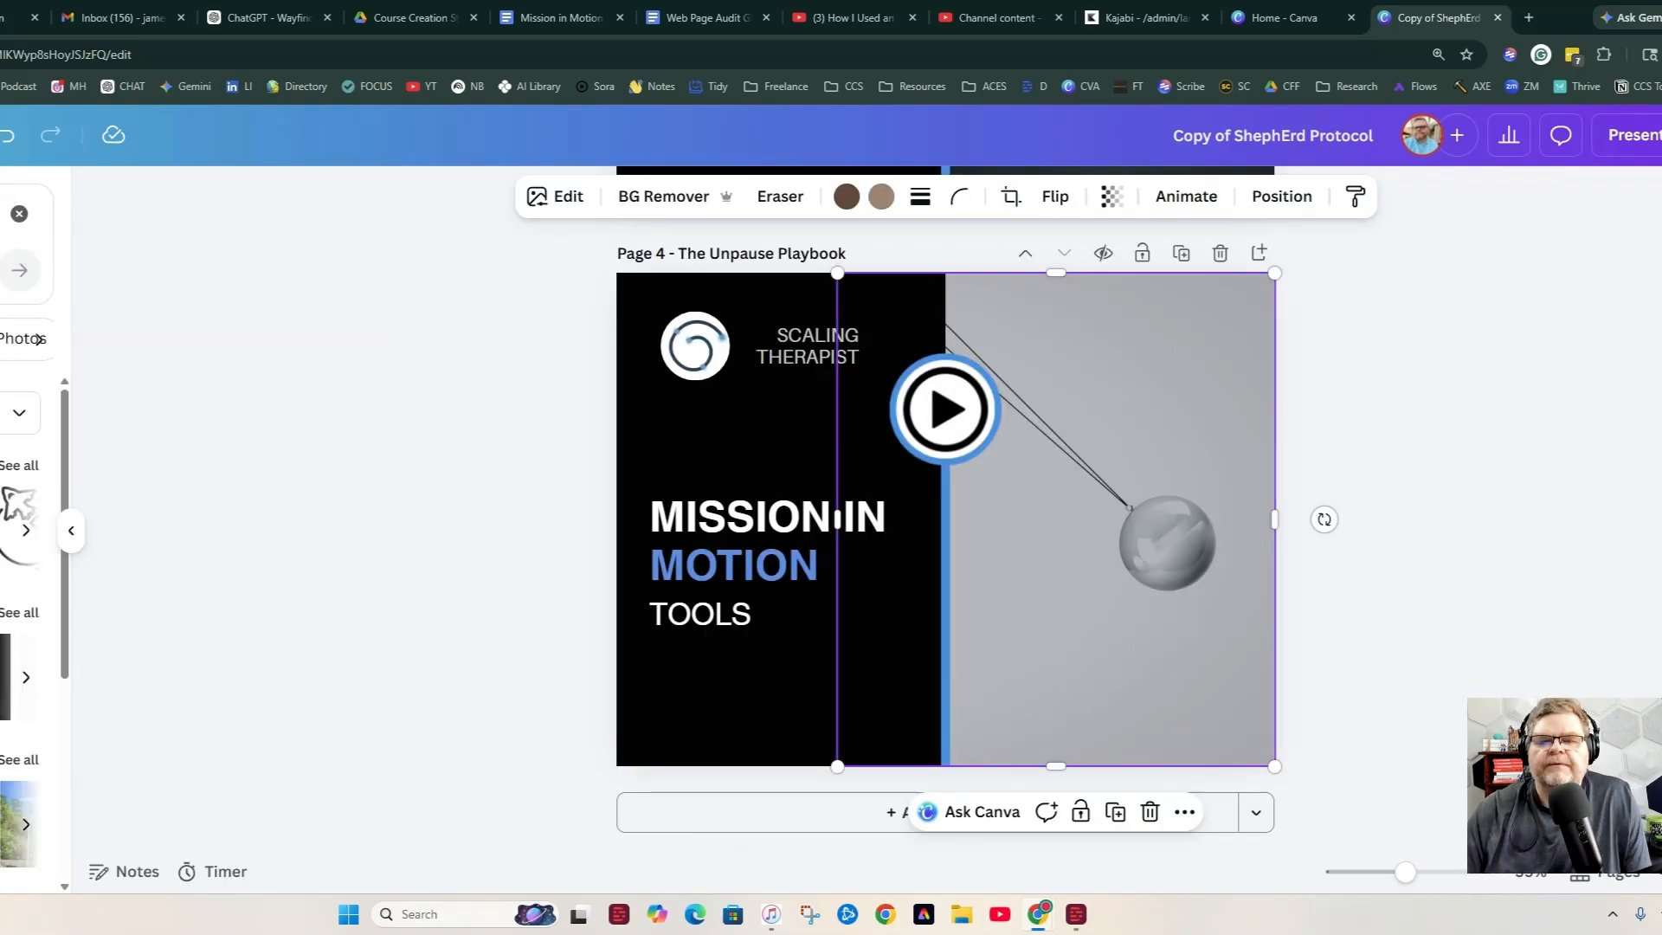
{"action": "left_click", "coordinate": [39, 338]}
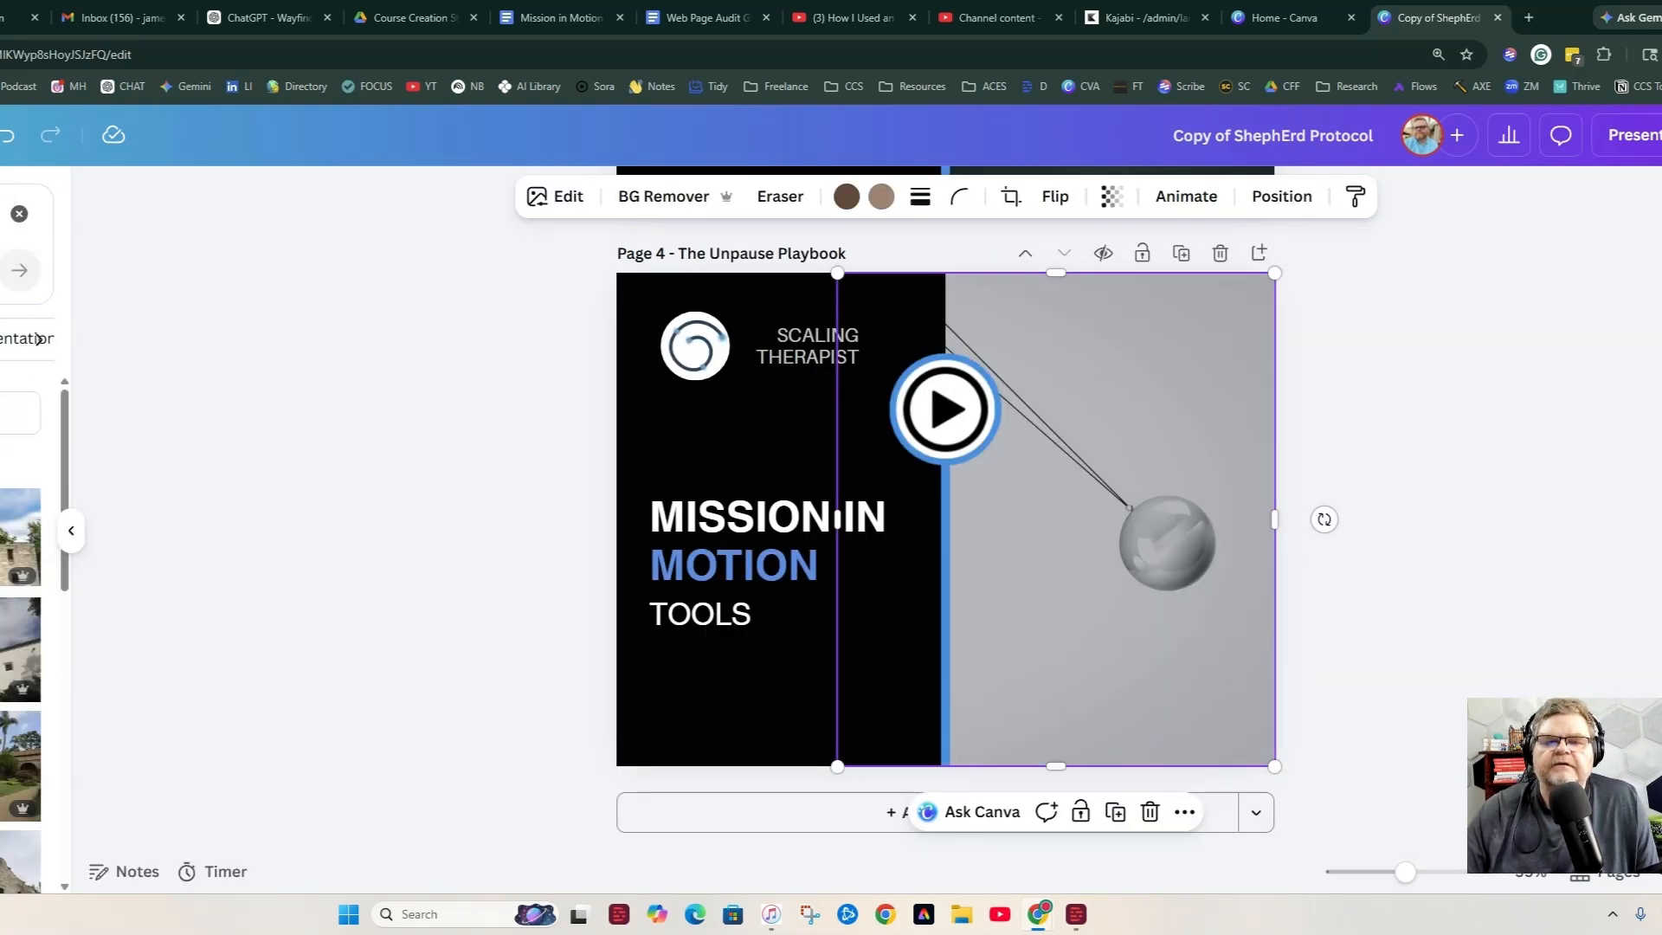
Run another photo search and replace the pendulum image on page 4 with the red heart progress-bar photo.
{"action": "scroll", "coordinate": [21, 631], "scroll_direction": "down", "scroll_amount": 9}
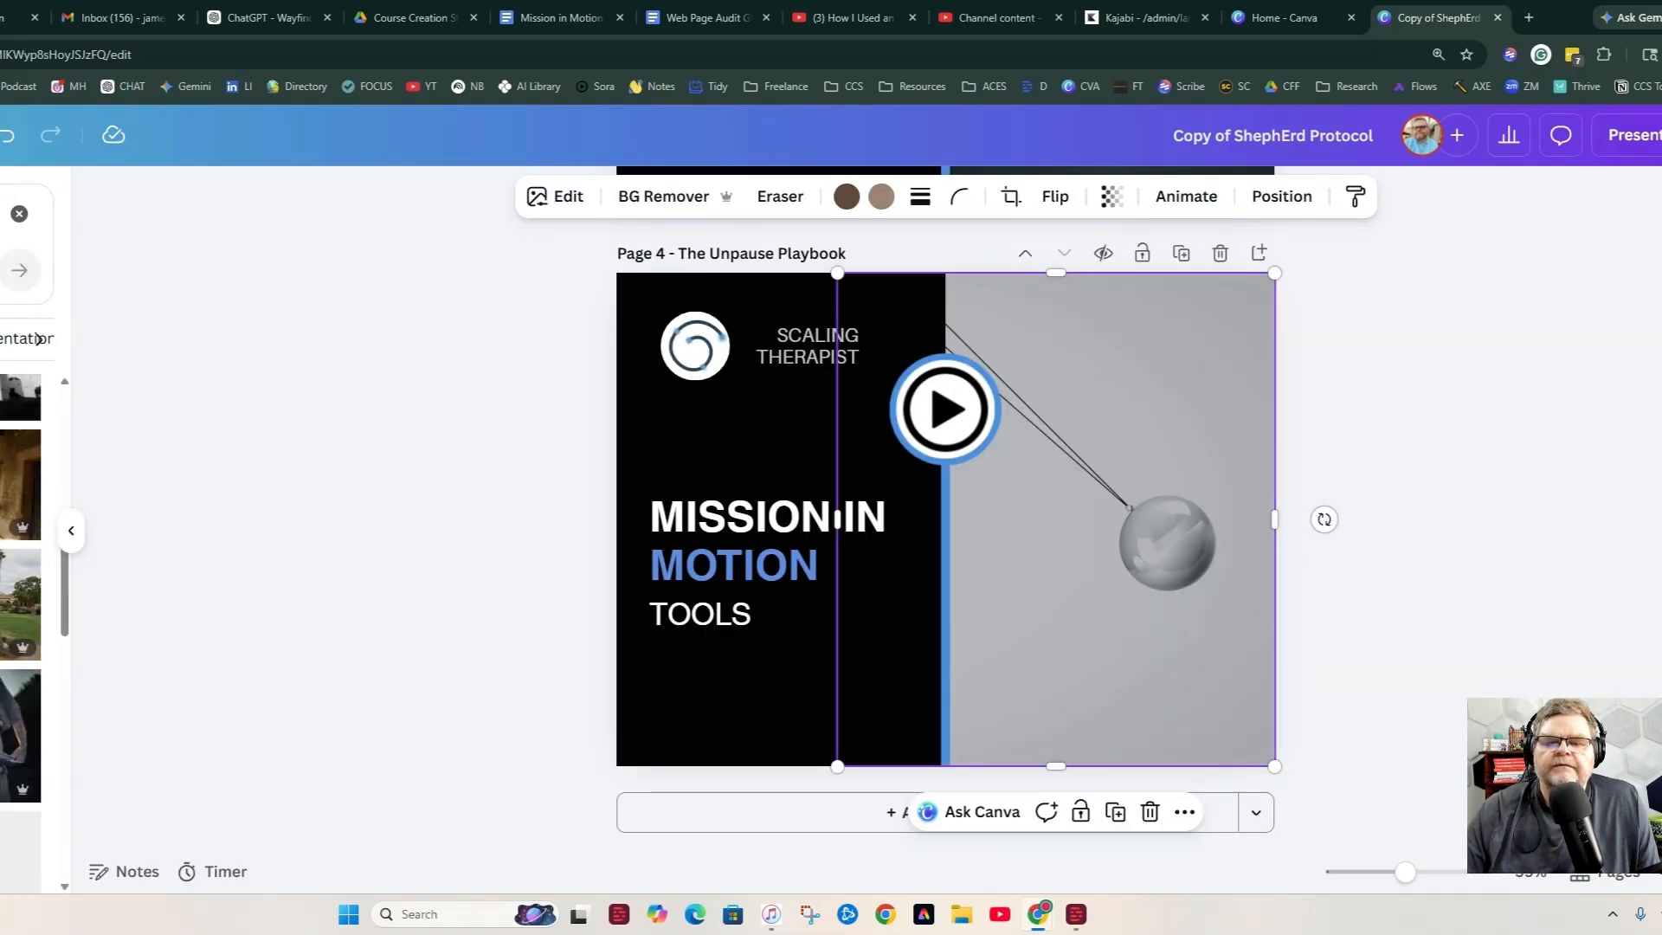
{"action": "scroll", "coordinate": [21, 632], "scroll_direction": "up", "scroll_amount": 3}
{"action": "left_click", "coordinate": [0, 213]}
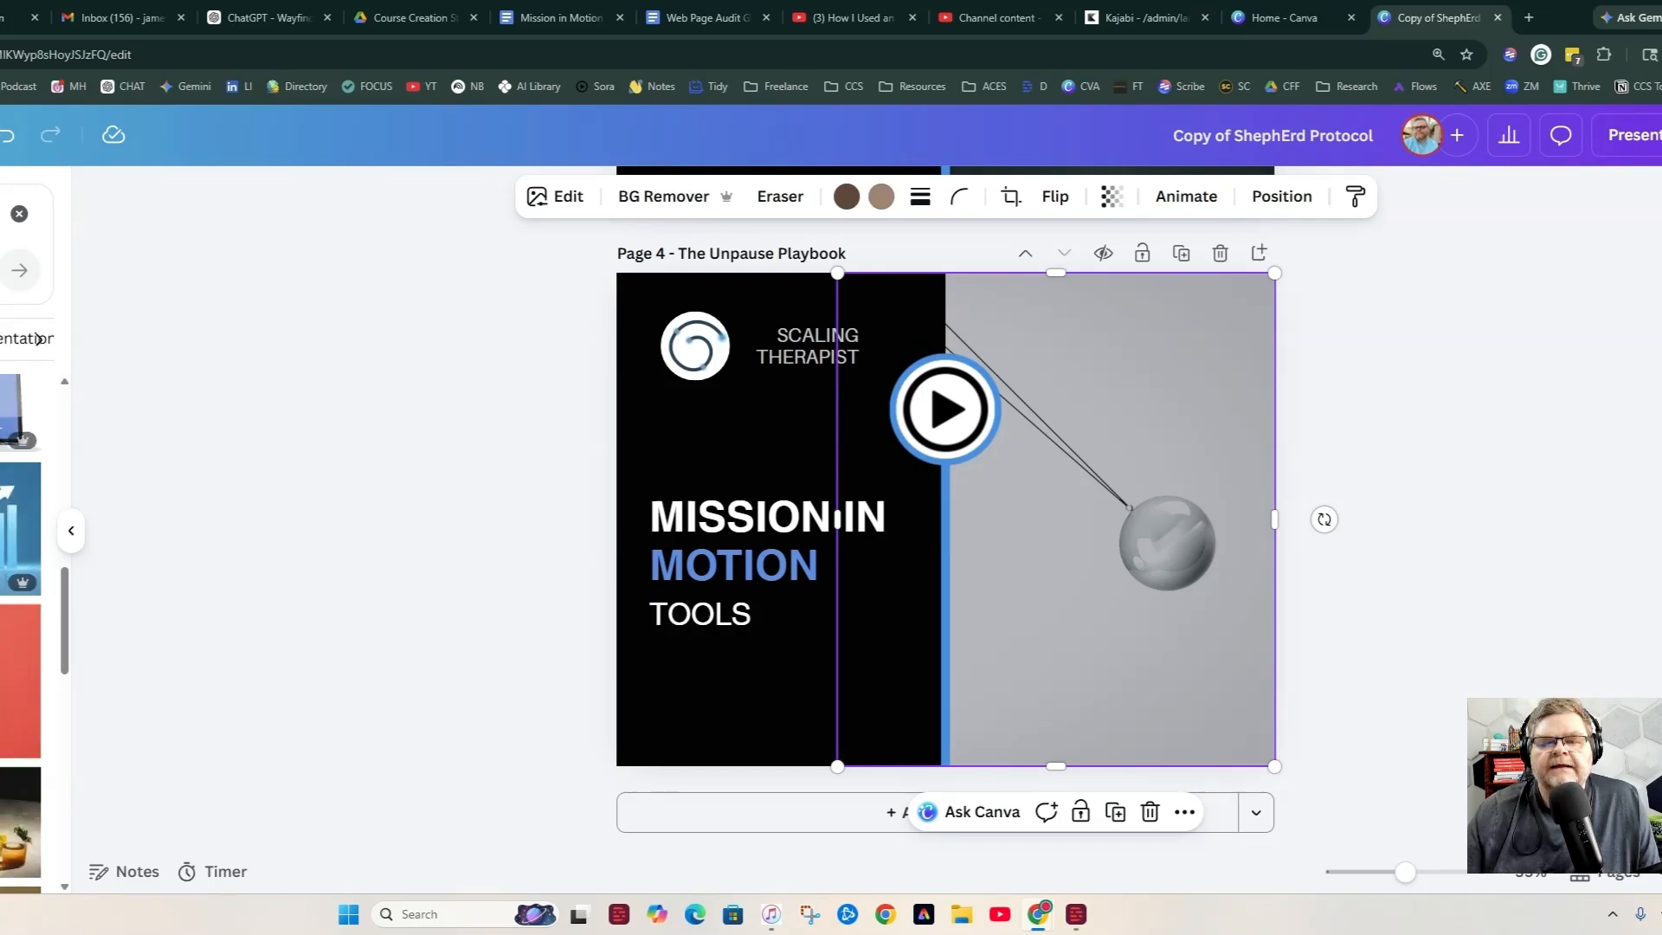
{"action": "scroll", "coordinate": [21, 631], "scroll_direction": "down", "scroll_amount": 10}
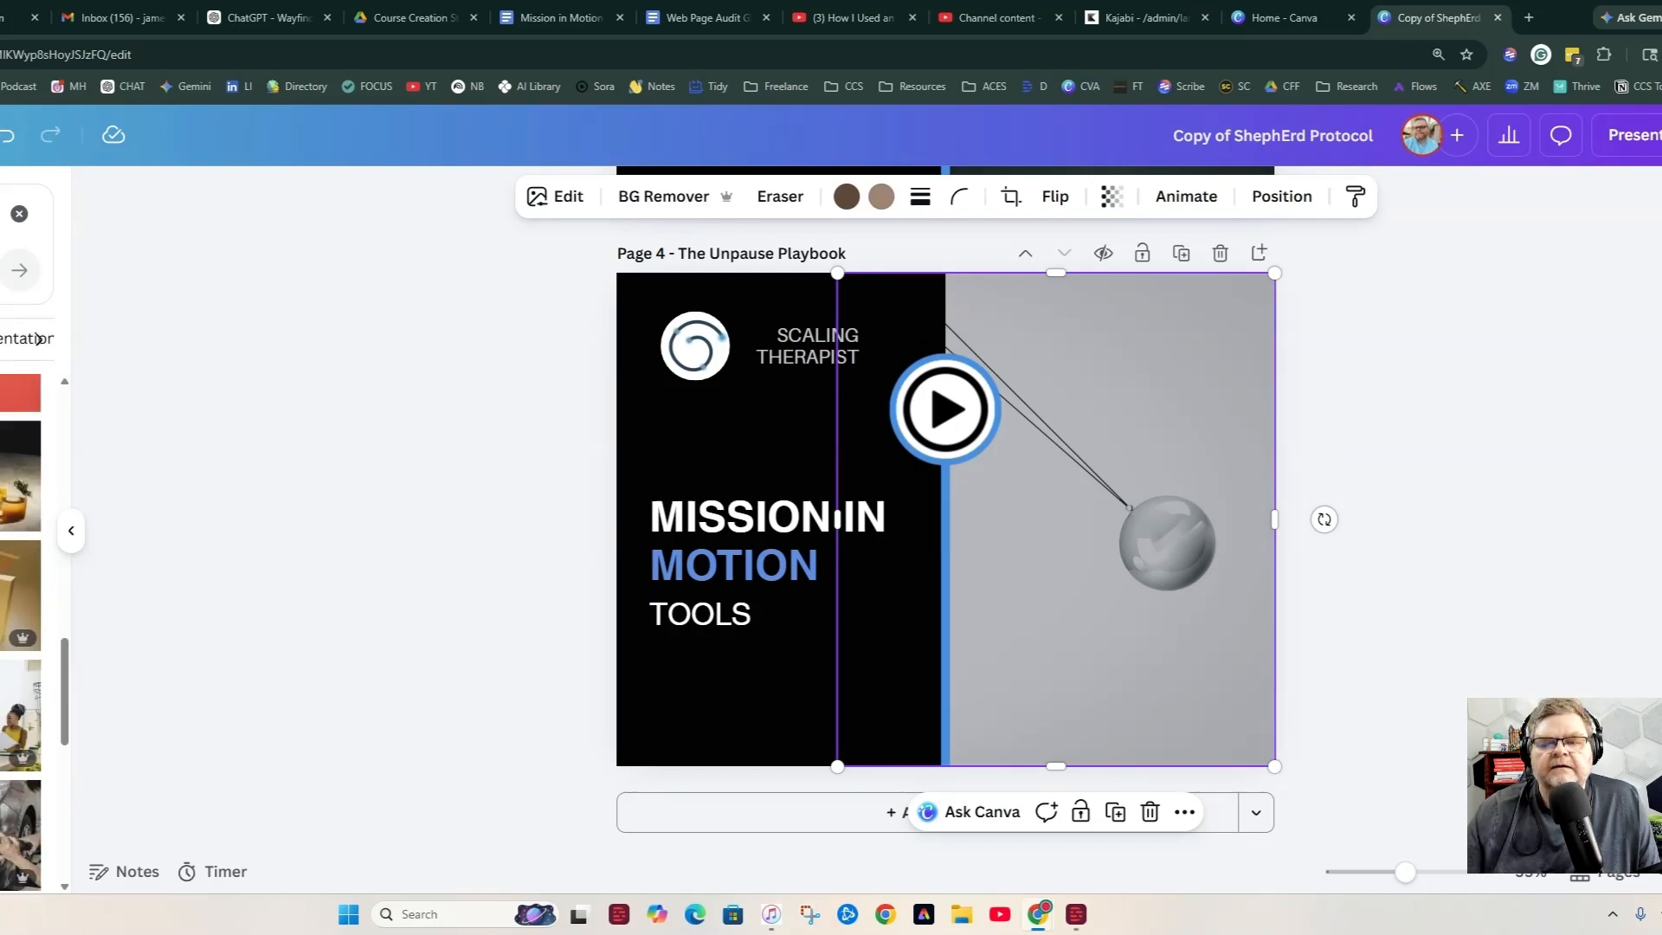
{"action": "left_click_drag", "start_coordinate": [2, 527], "coordinate": [1019, 532]}
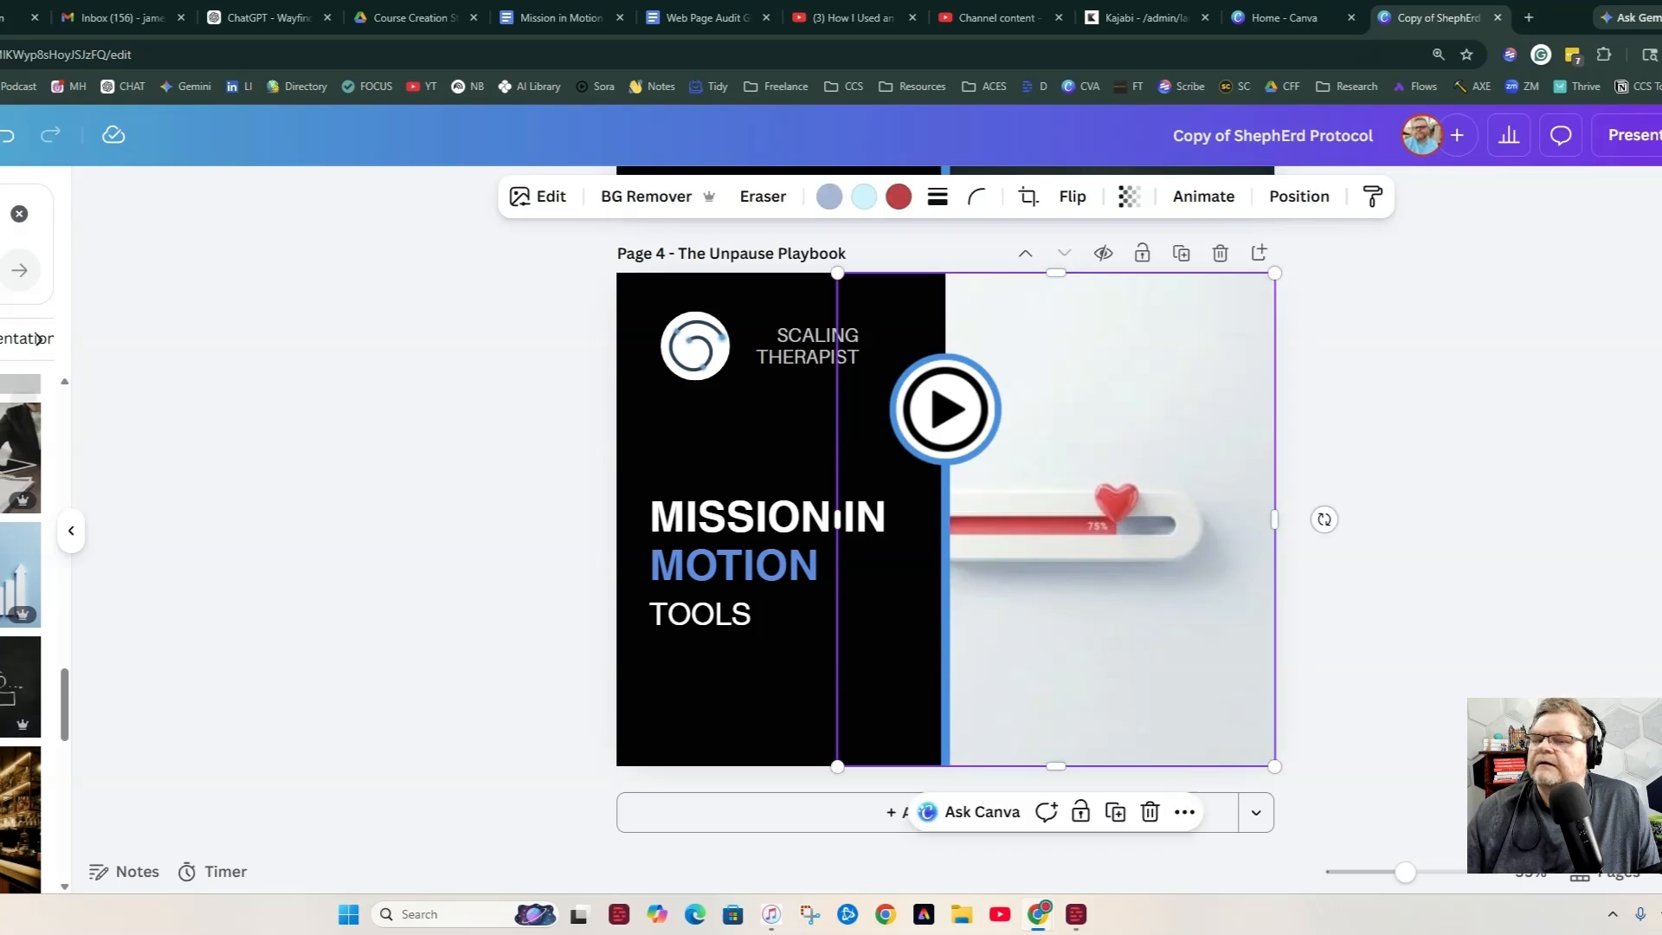
Try the chalkboard "PROGRESS" photo as the page 4 image, and swap it for the person standing atop the staircase.
{"action": "scroll", "coordinate": [20, 562], "scroll_direction": "down", "scroll_amount": 5}
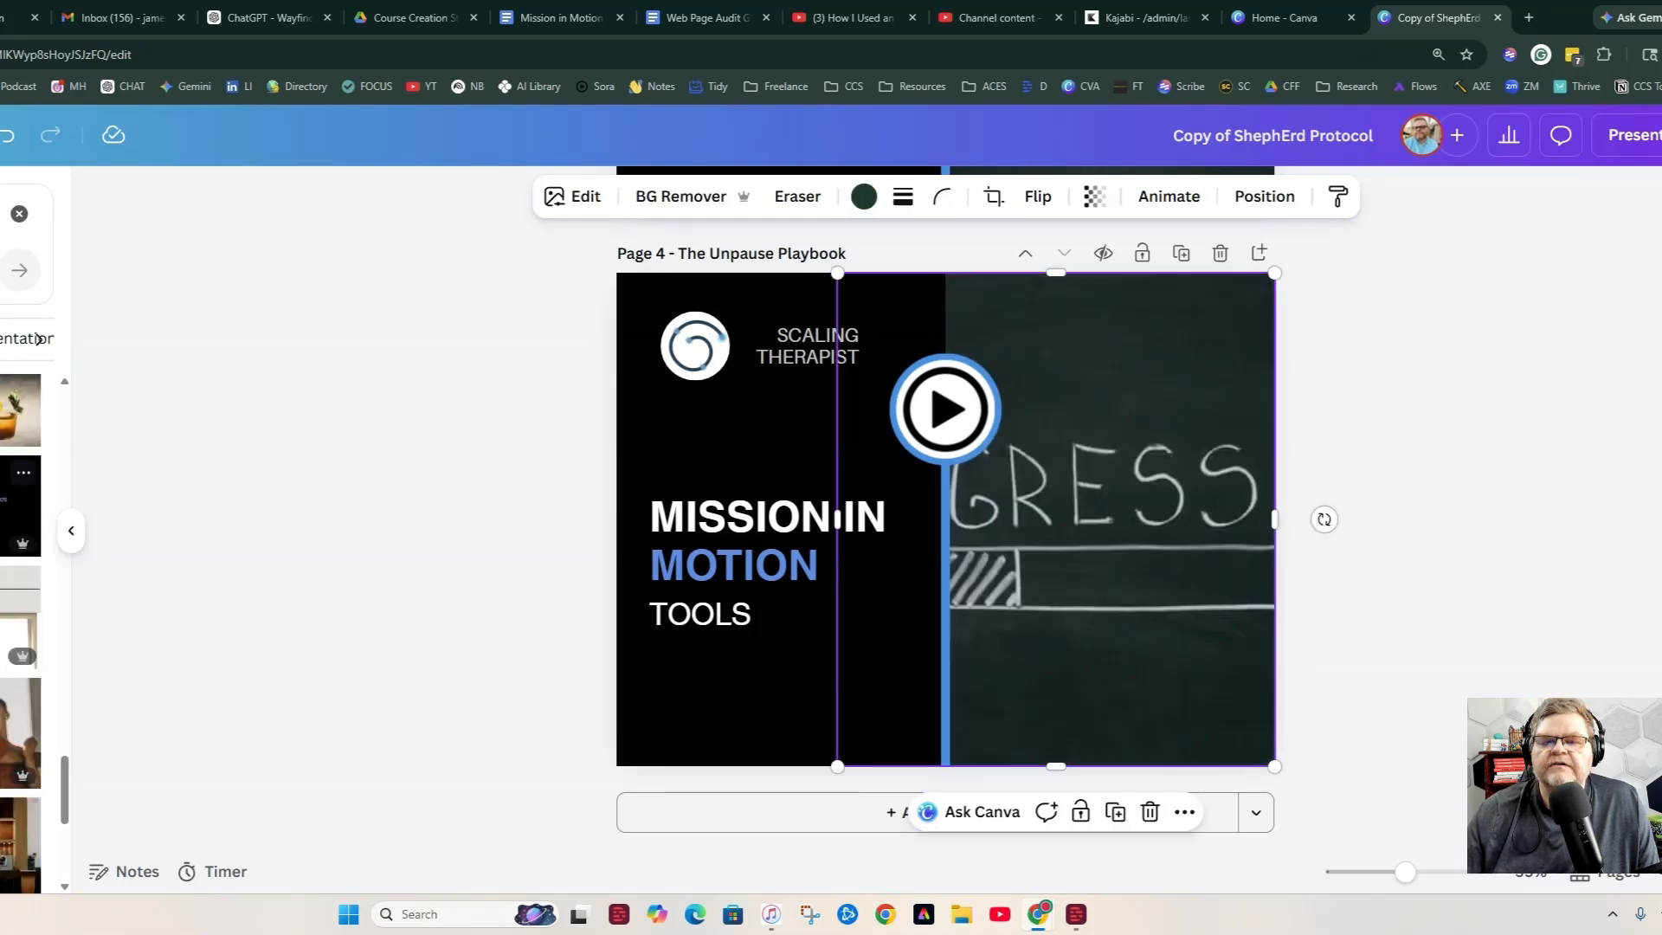
{"action": "scroll", "coordinate": [21, 632], "scroll_direction": "down", "scroll_amount": 5}
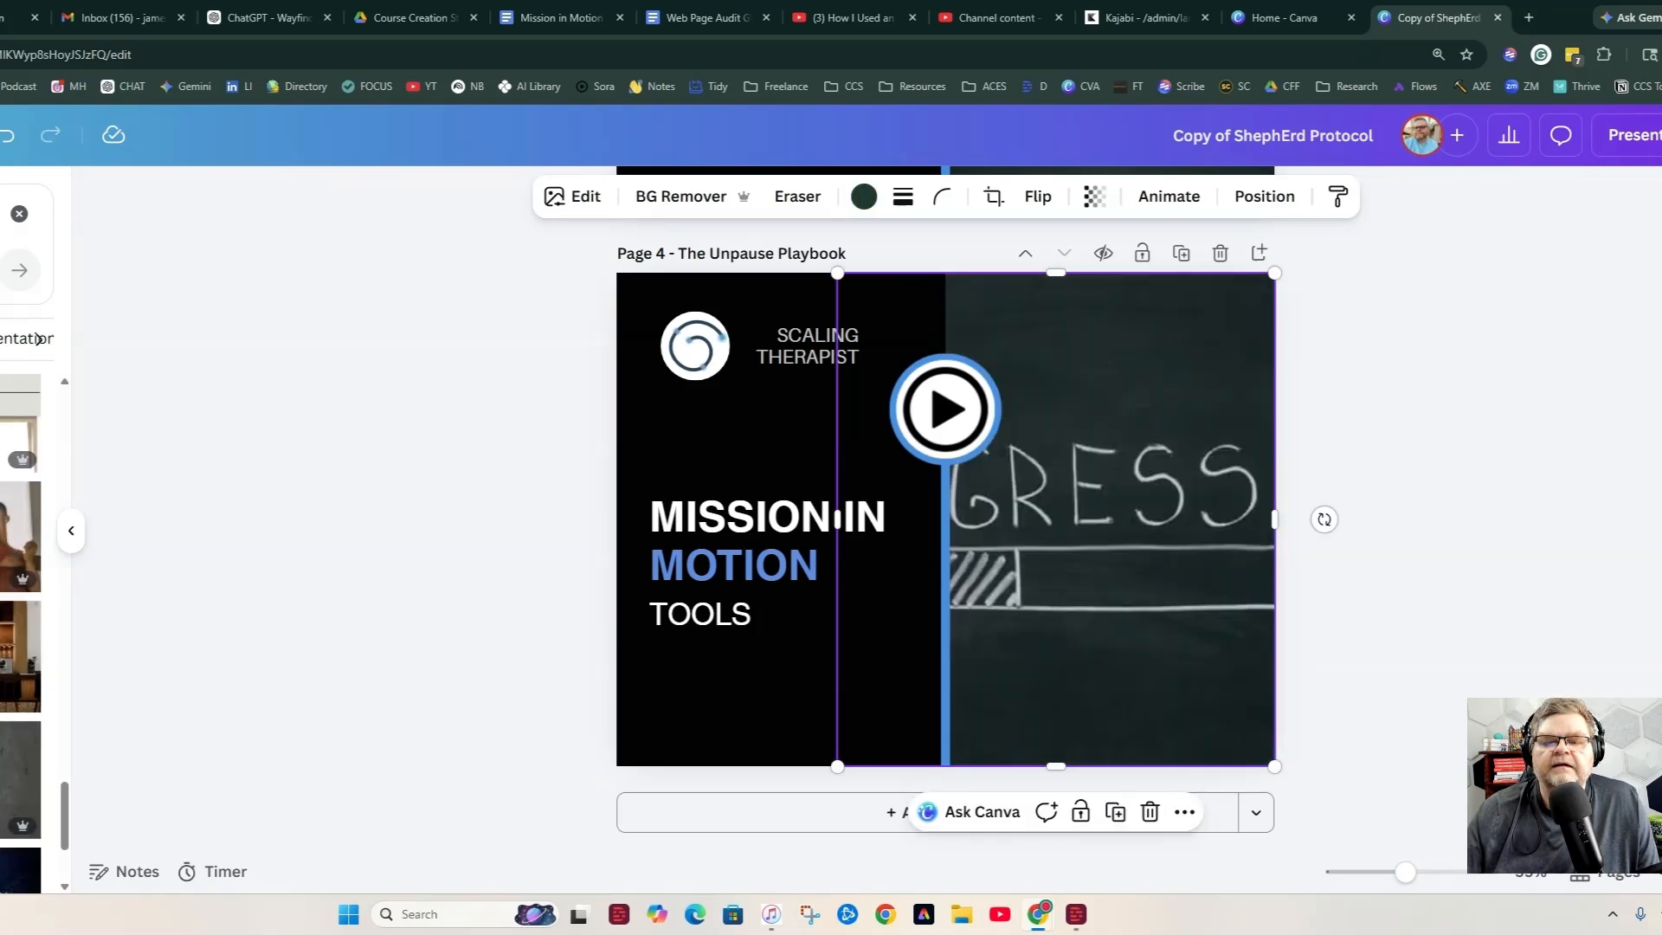
{"action": "scroll", "coordinate": [21, 632], "scroll_direction": "down", "scroll_amount": 3}
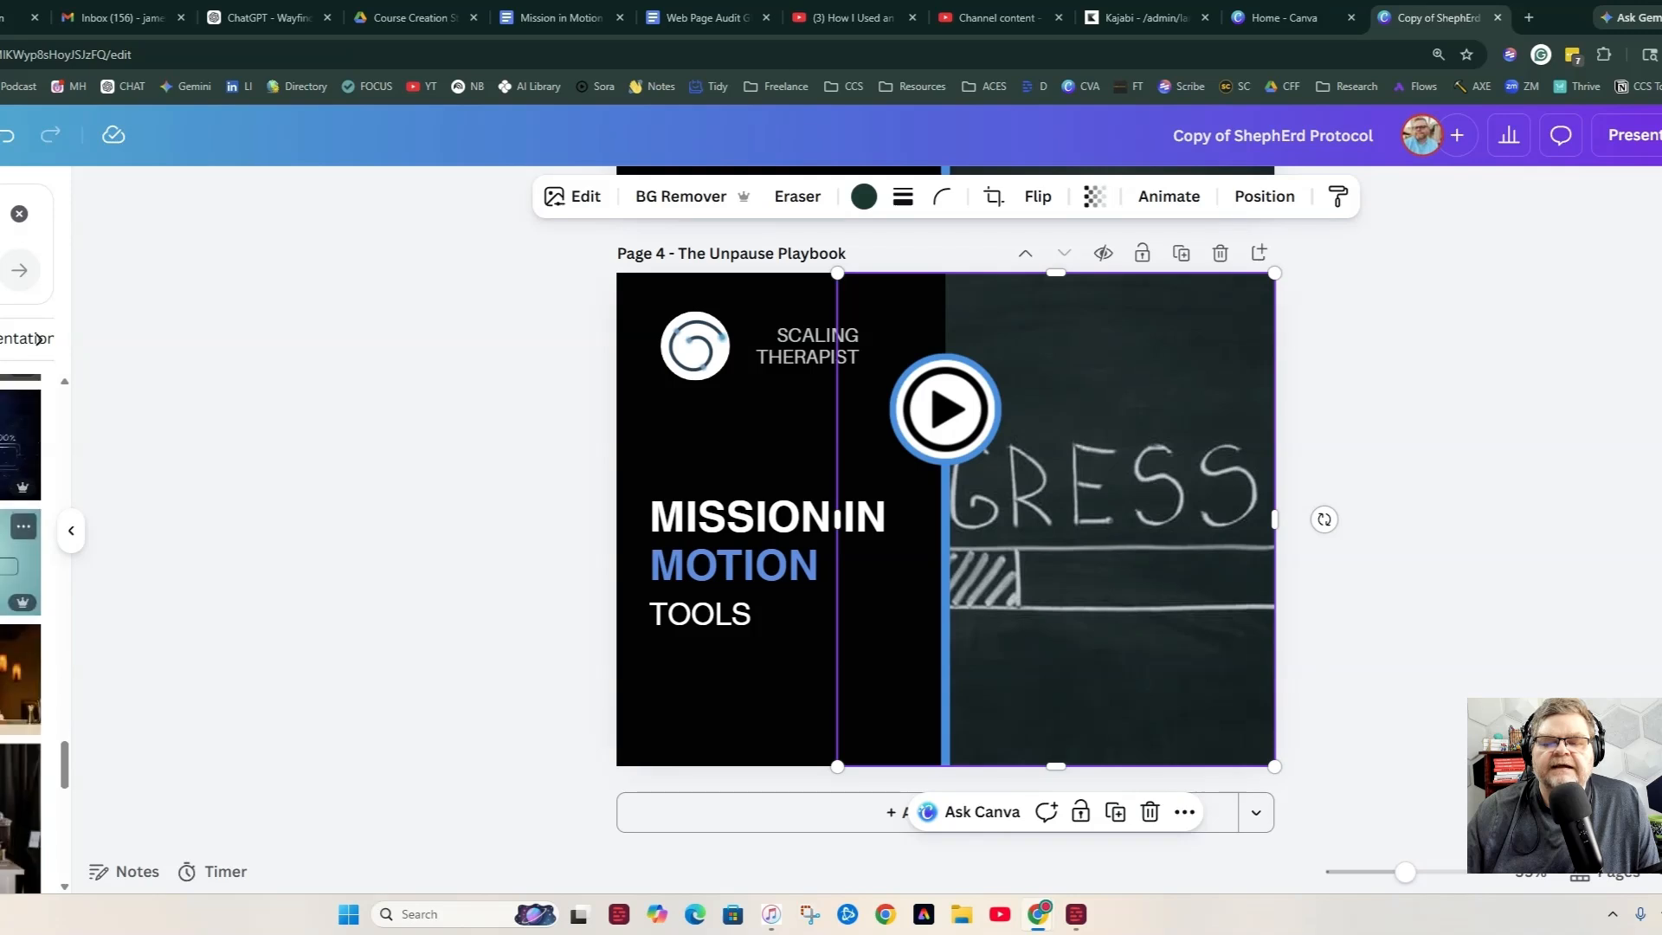
{"action": "scroll", "coordinate": [21, 554], "scroll_direction": "down", "scroll_amount": 3}
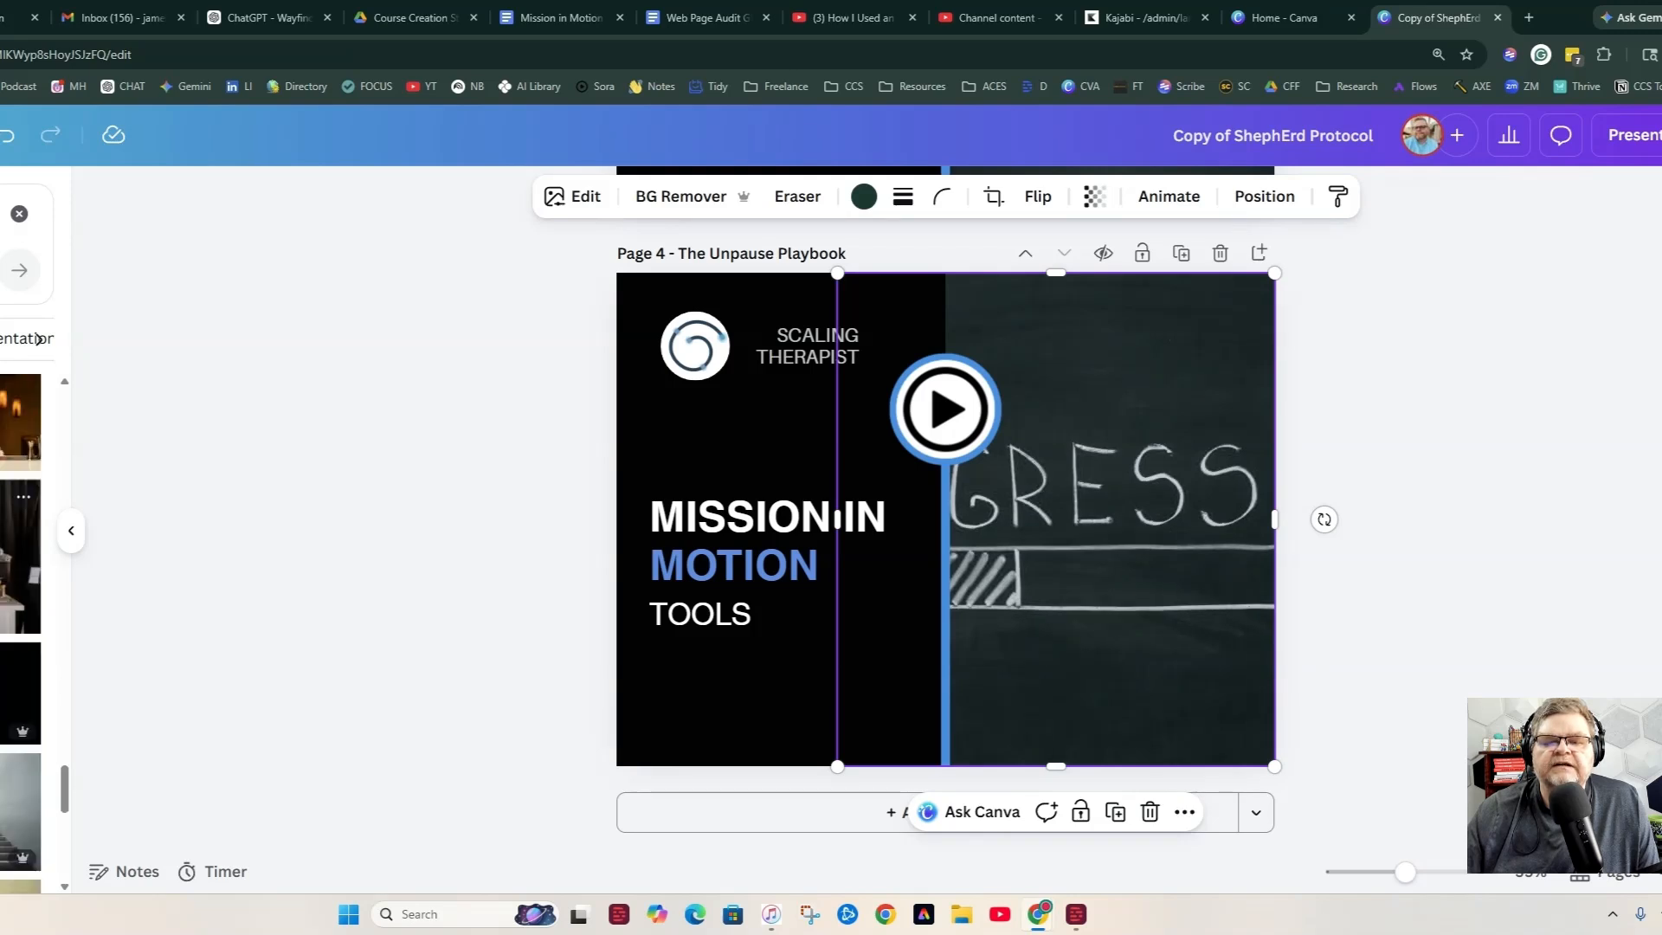
{"action": "scroll", "coordinate": [21, 553], "scroll_direction": "down", "scroll_amount": 3}
{"action": "left_click_drag", "start_coordinate": [21, 554], "coordinate": [1102, 517]}
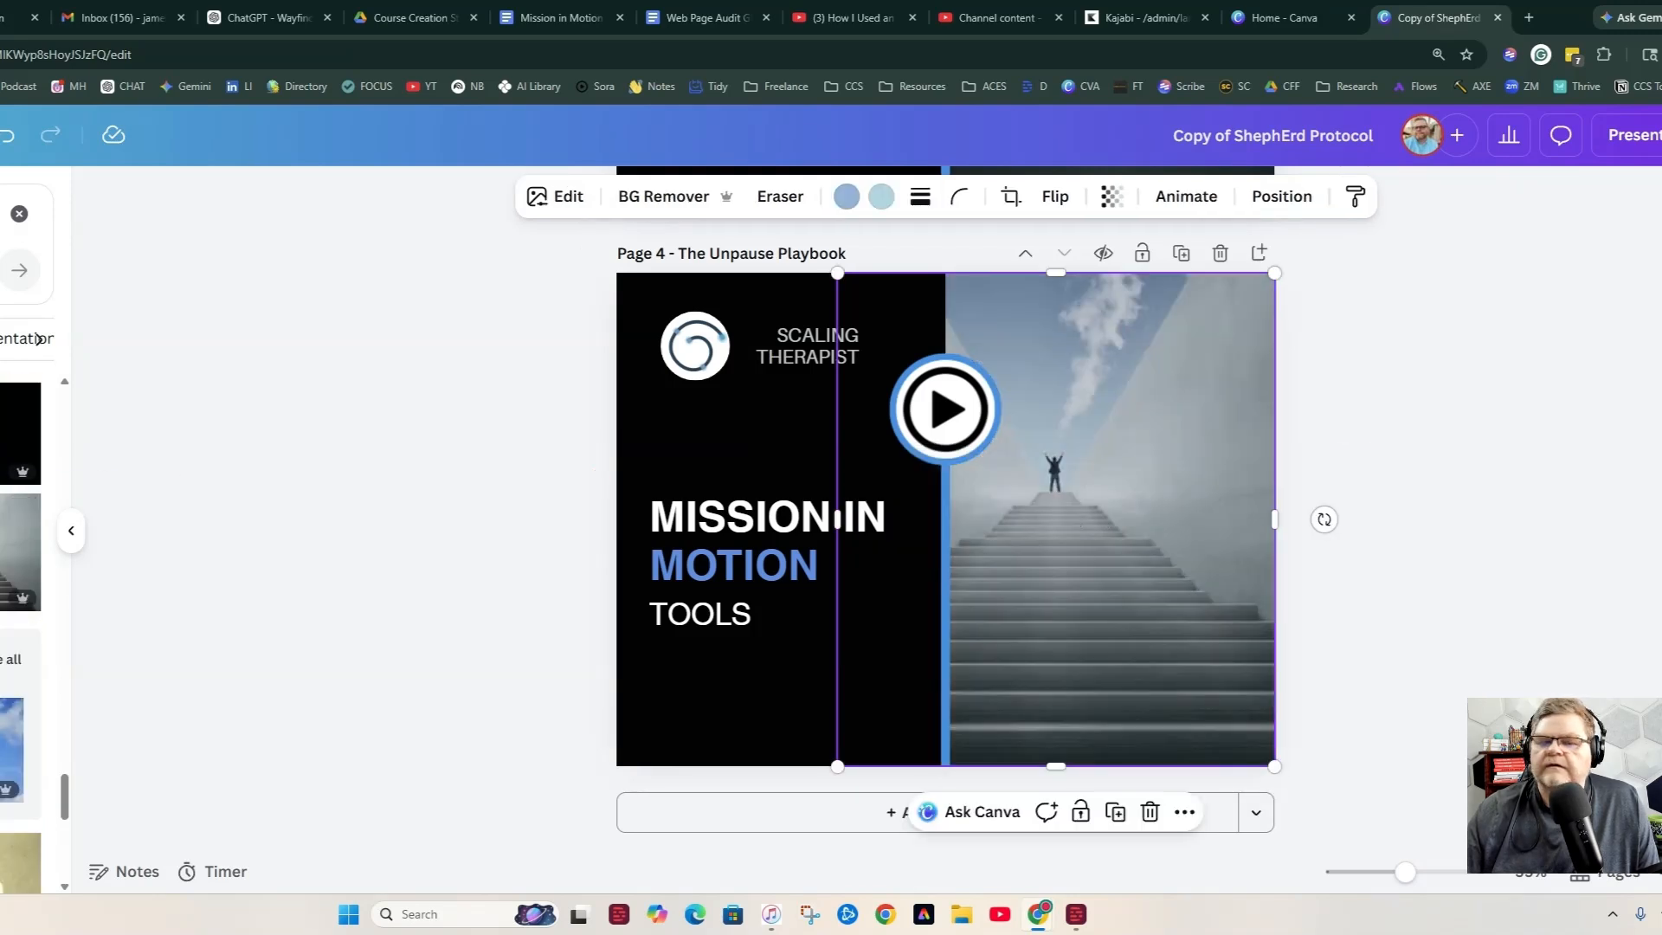
Try the blue 64% dial photo and the chalk "Repairing" tools photo as the page 4 image, and undo the last replacement.
{"action": "scroll", "coordinate": [21, 528], "scroll_direction": "down", "scroll_amount": 7}
{"action": "scroll", "coordinate": [21, 528], "scroll_direction": "down", "scroll_amount": 1}
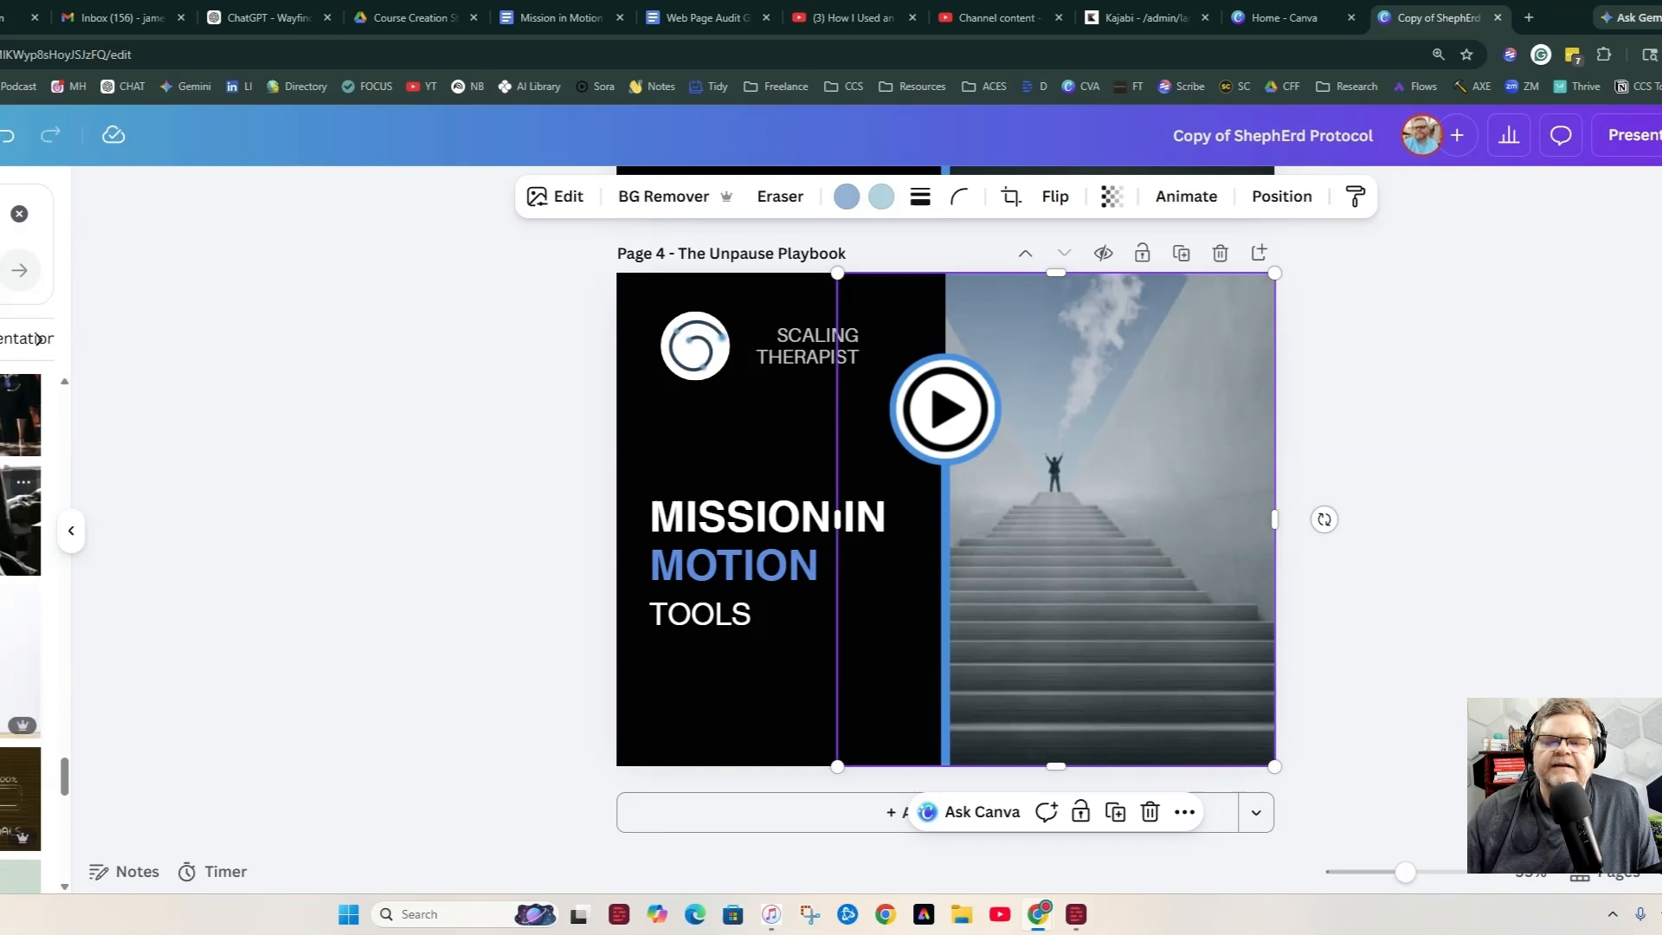
{"action": "scroll", "coordinate": [21, 528], "scroll_direction": "down", "scroll_amount": 2}
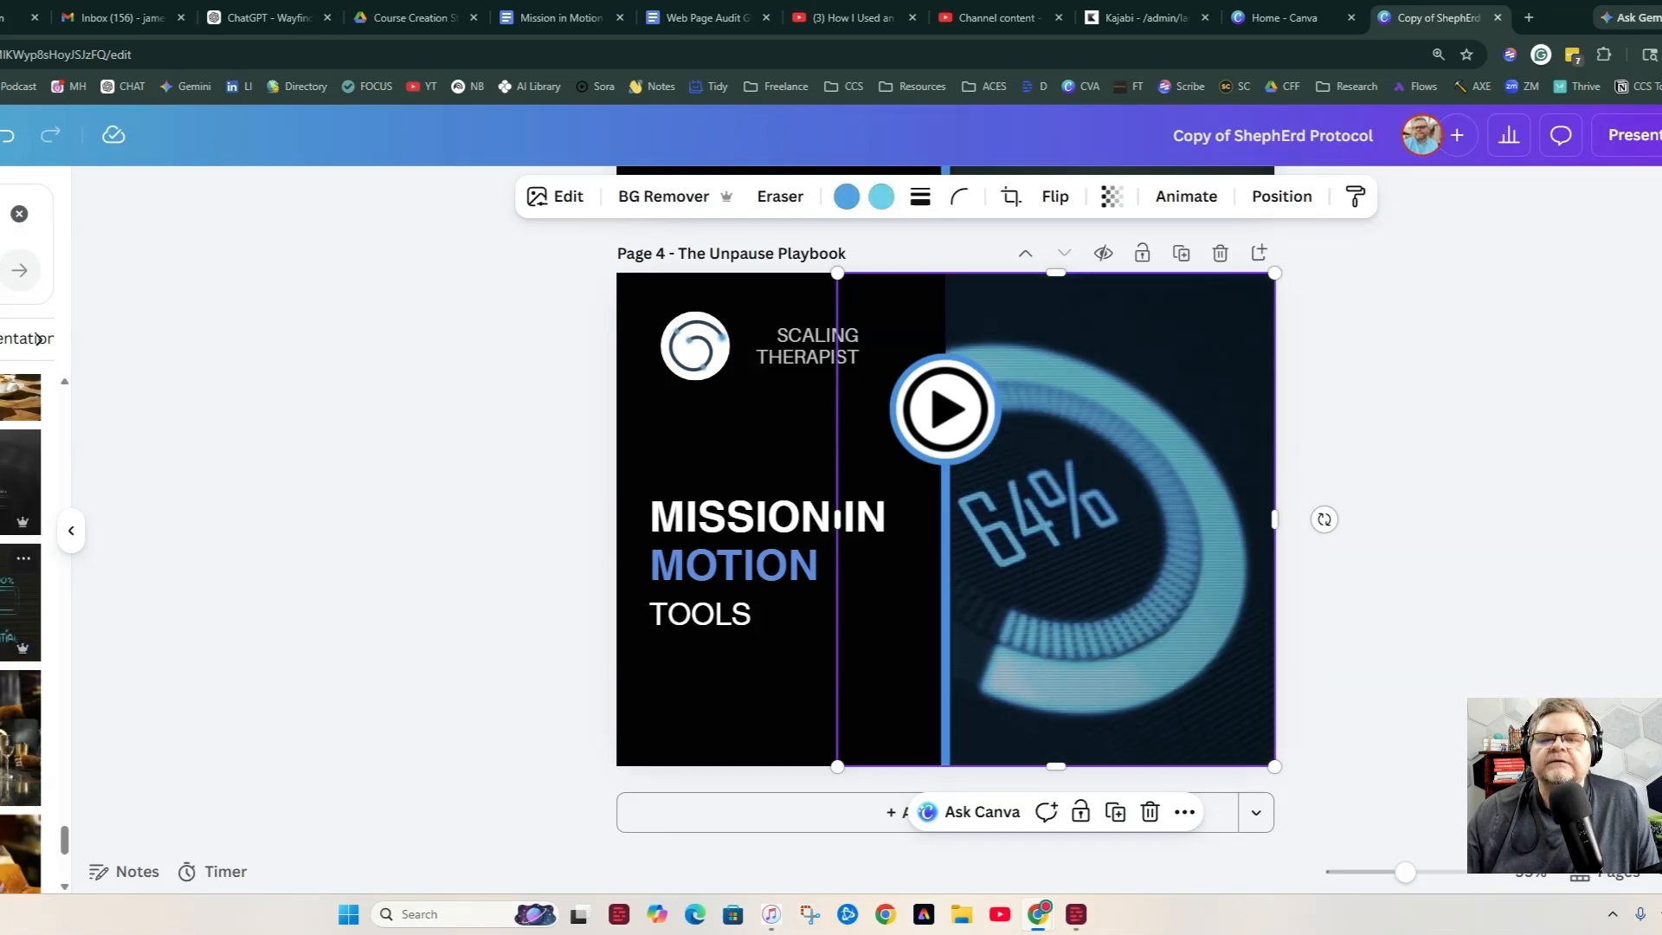
{"action": "left_click_drag", "start_coordinate": [21, 481], "coordinate": [1118, 470]}
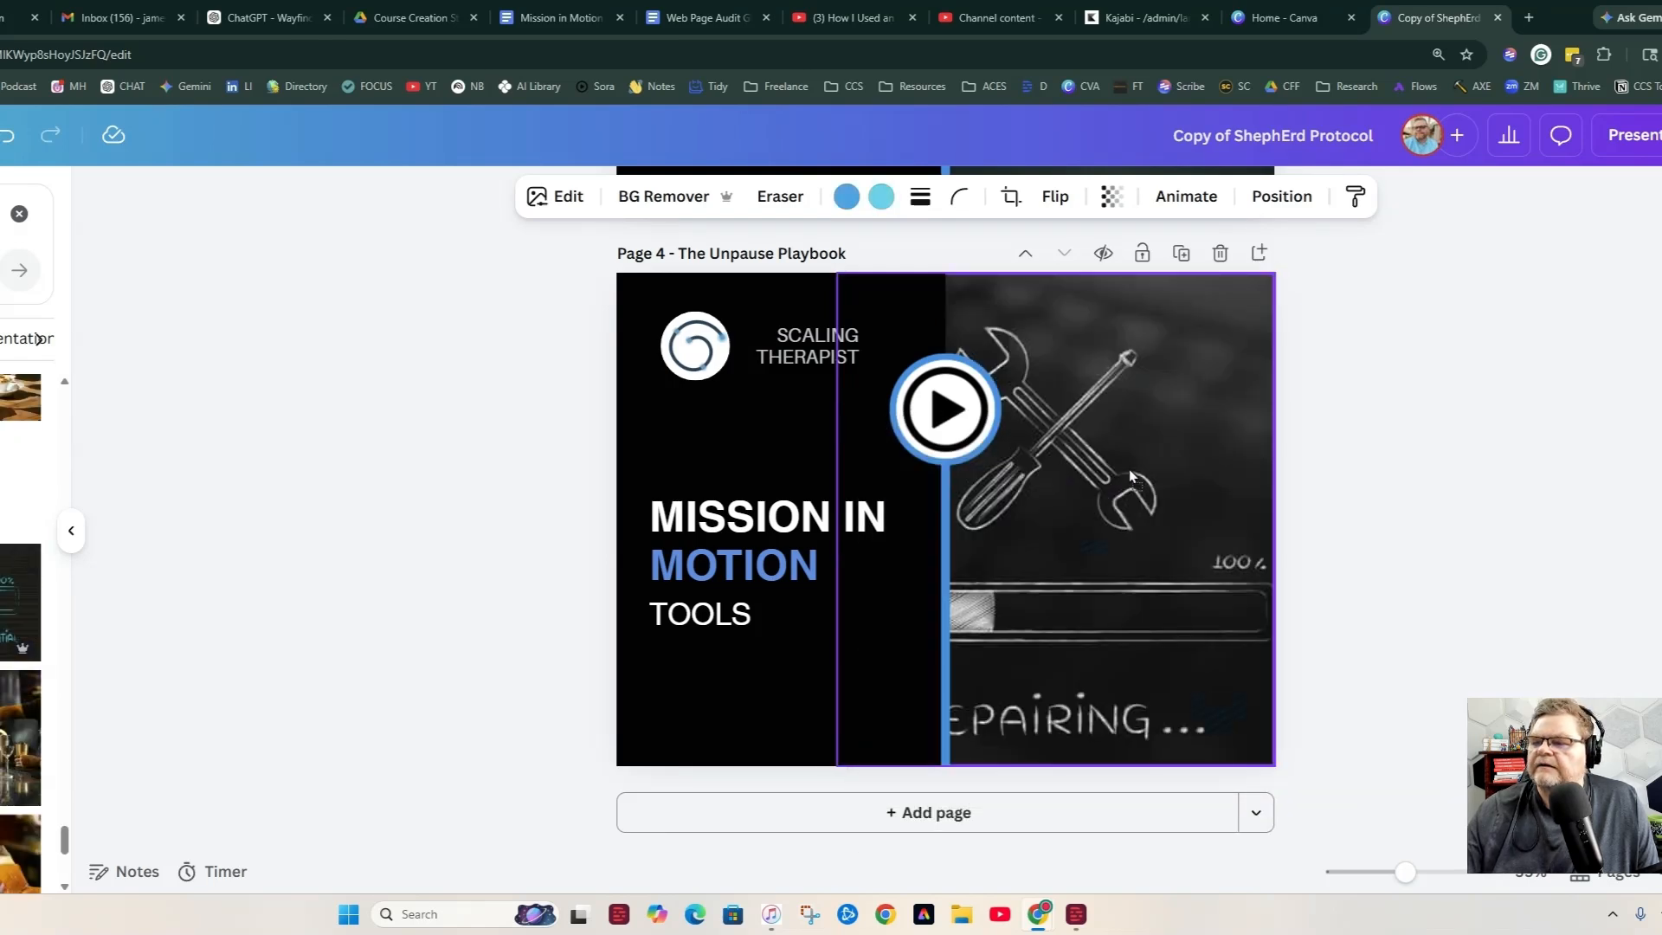
{"action": "key", "text": "ctrl+z"}
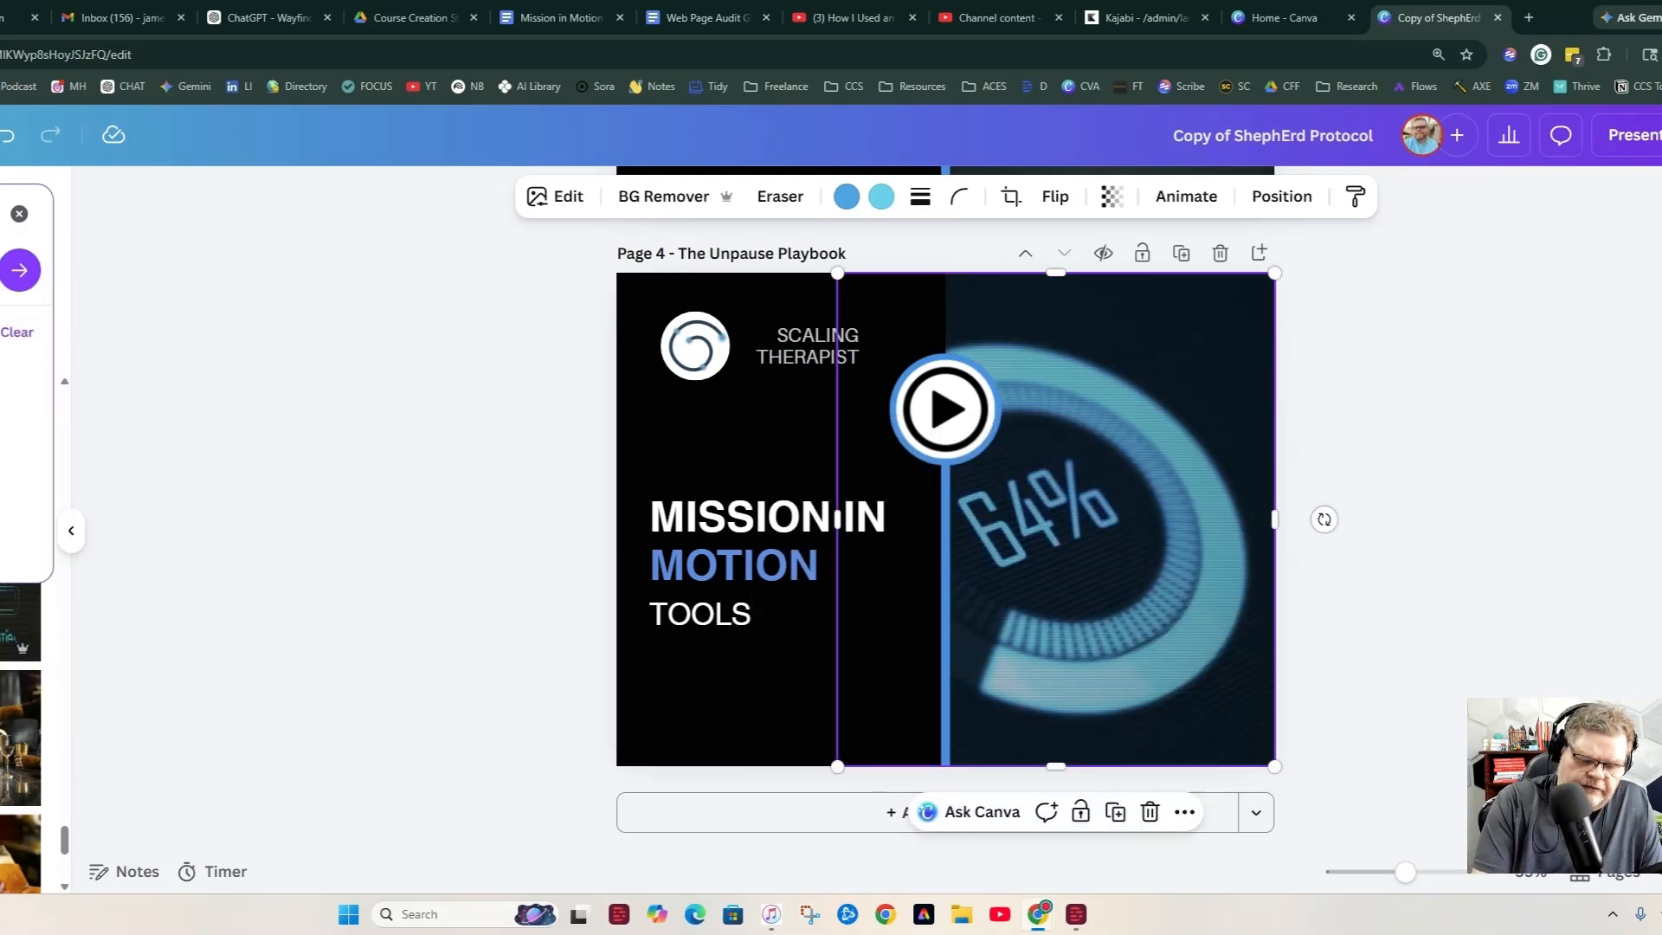
Search for different photos and replace the page 4 image with the photo of hands typing on a laptop.
{"action": "key", "text": "Return"}
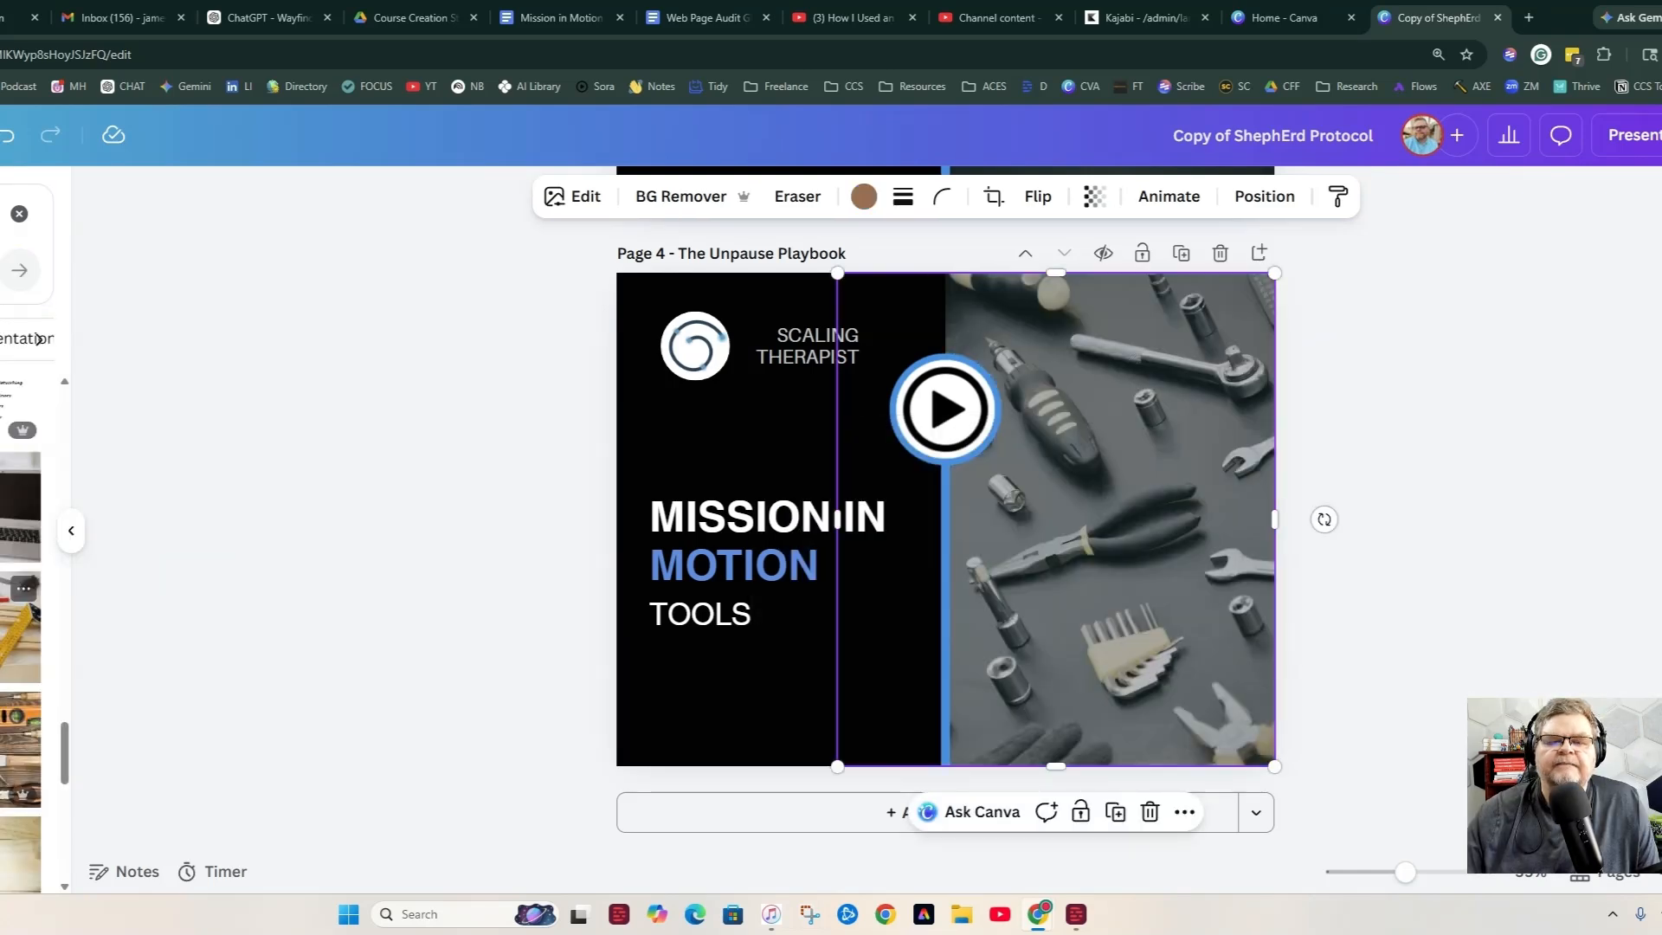
{"action": "scroll", "coordinate": [21, 632], "scroll_direction": "down", "scroll_amount": 3}
{"action": "scroll", "coordinate": [21, 632], "scroll_direction": "down", "scroll_amount": 3}
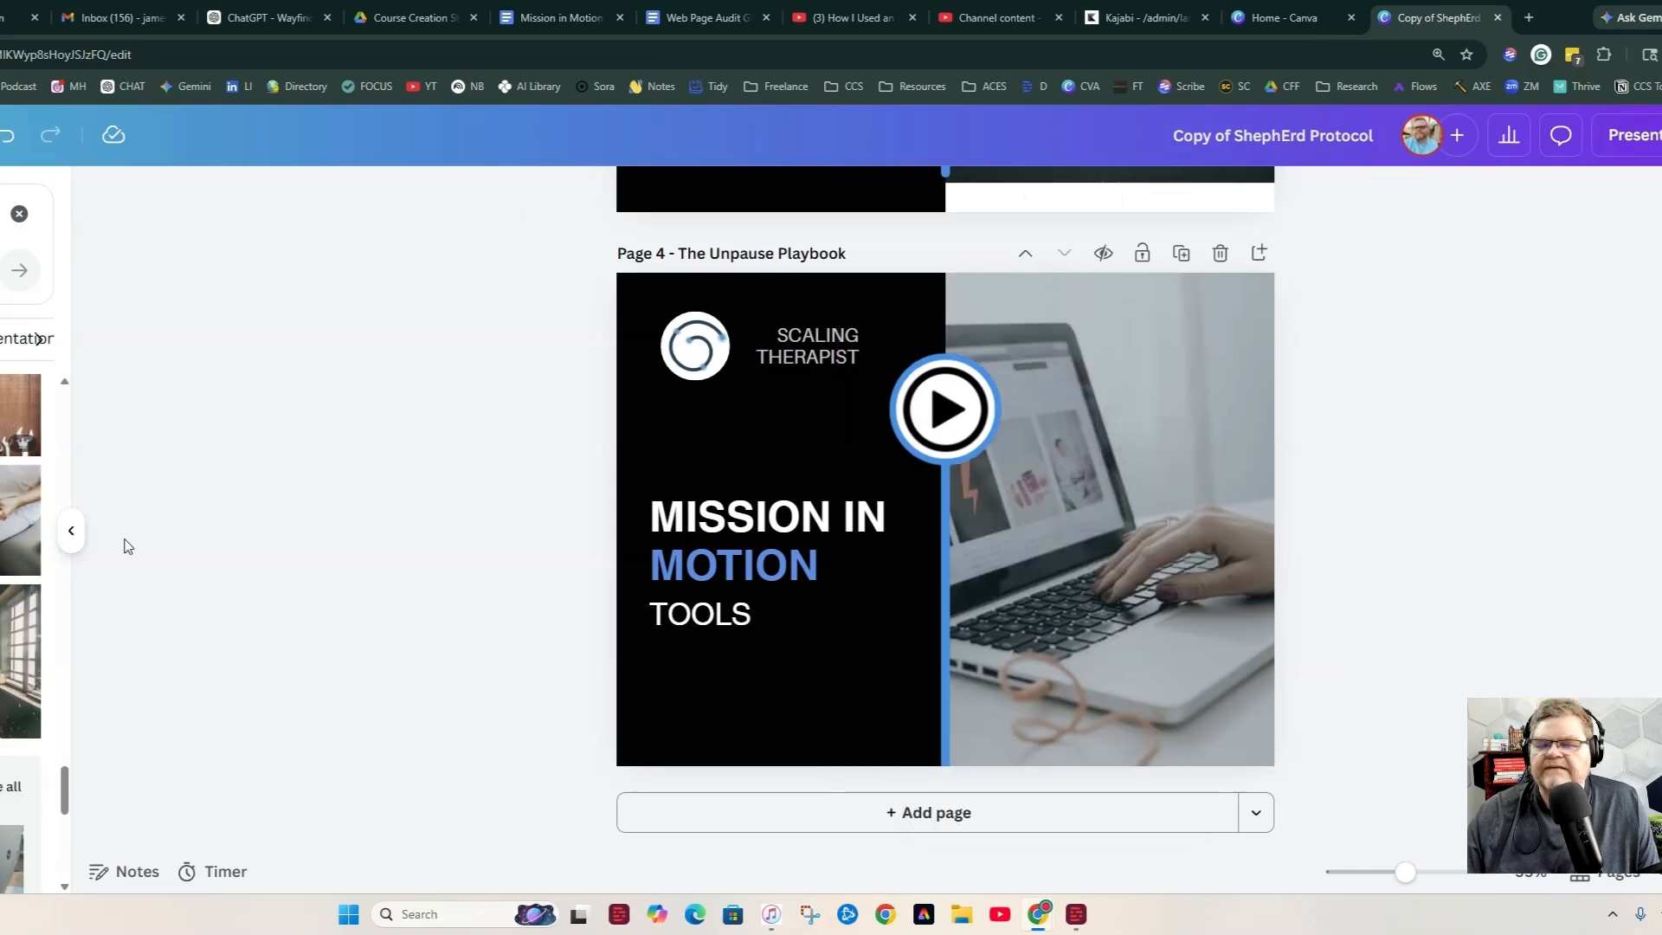
{"action": "scroll", "coordinate": [15, 547], "scroll_direction": "down", "scroll_amount": 1}
{"action": "scroll", "coordinate": [15, 547], "scroll_direction": "up", "scroll_amount": 4}
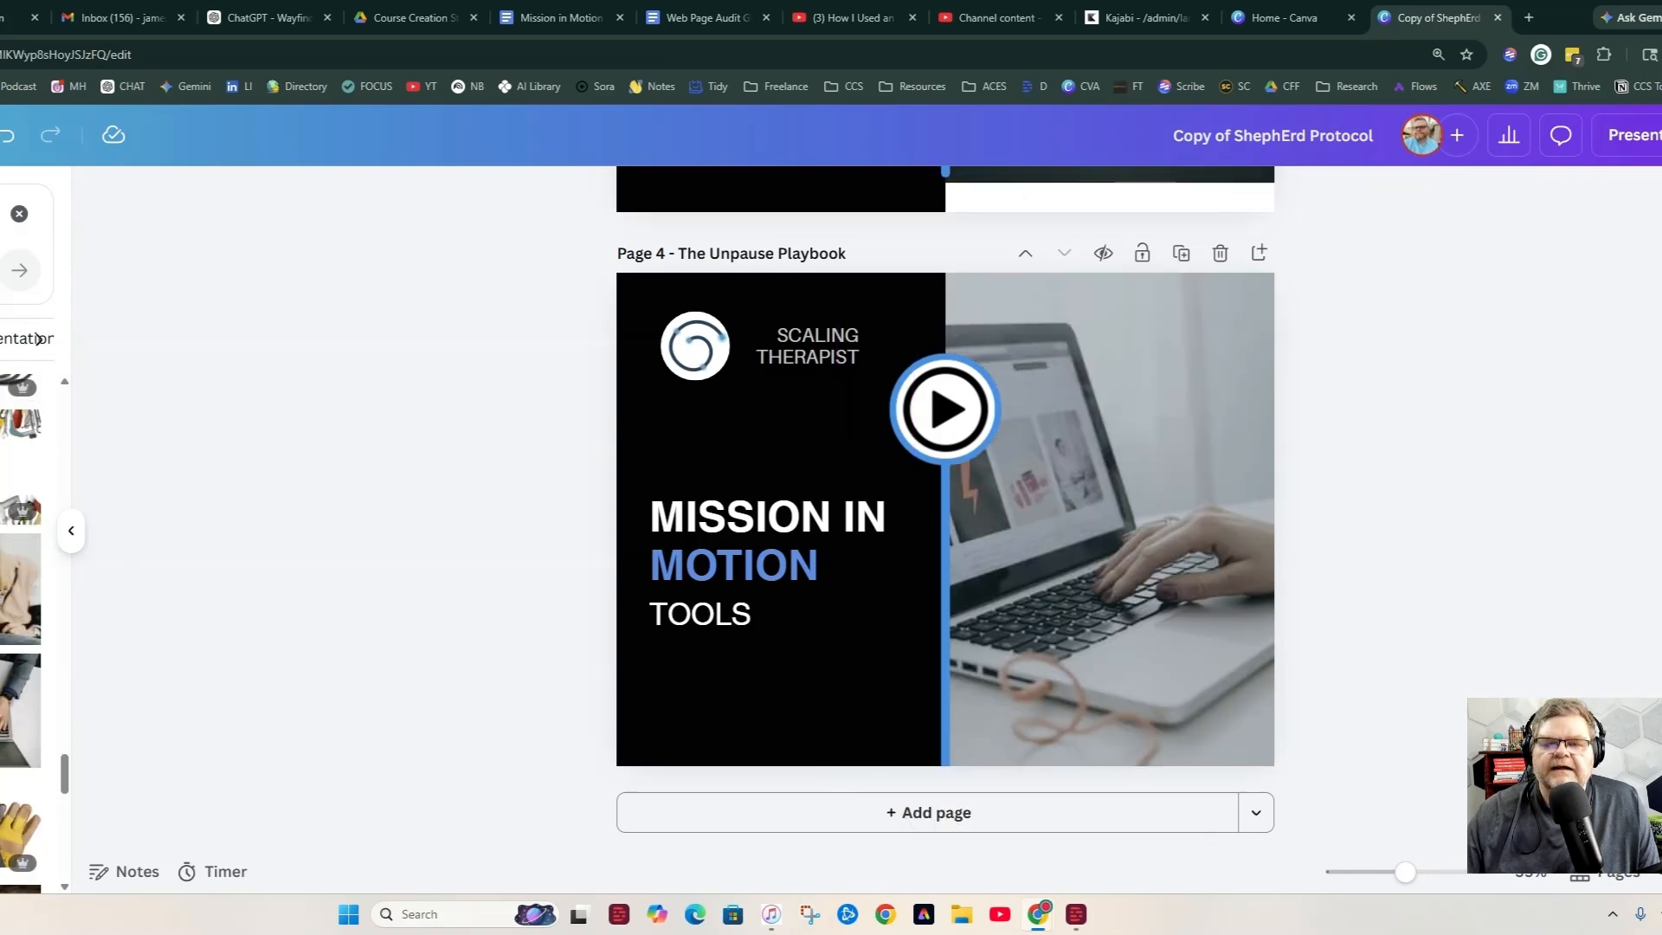
{"action": "left_click", "coordinate": [38, 338]}
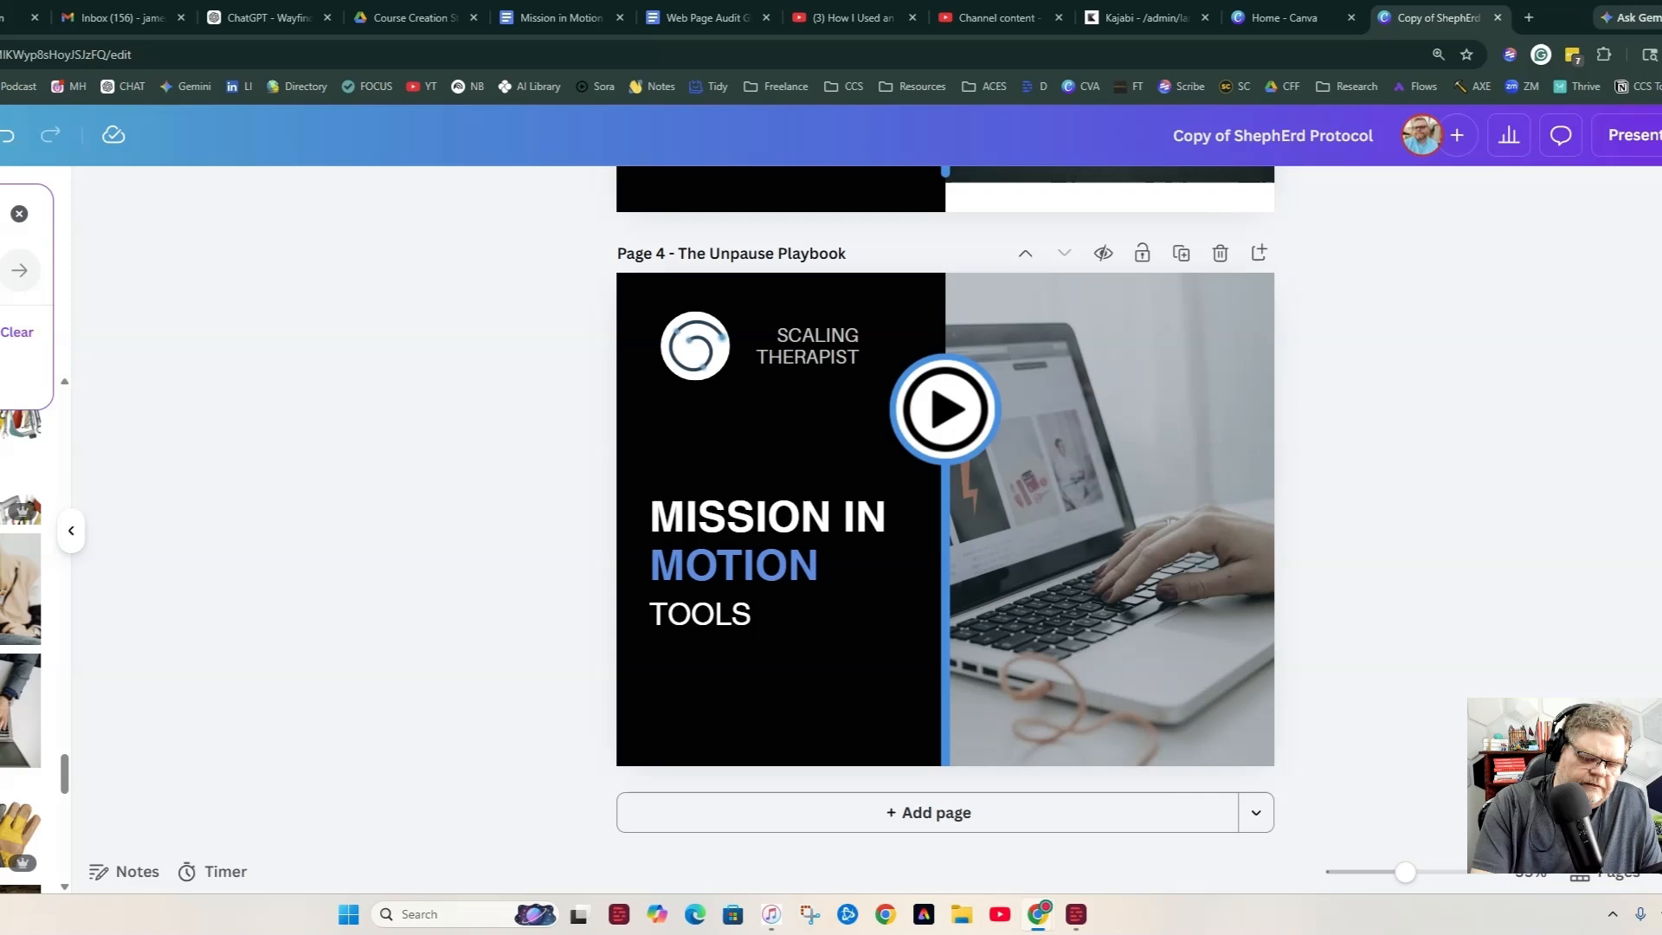
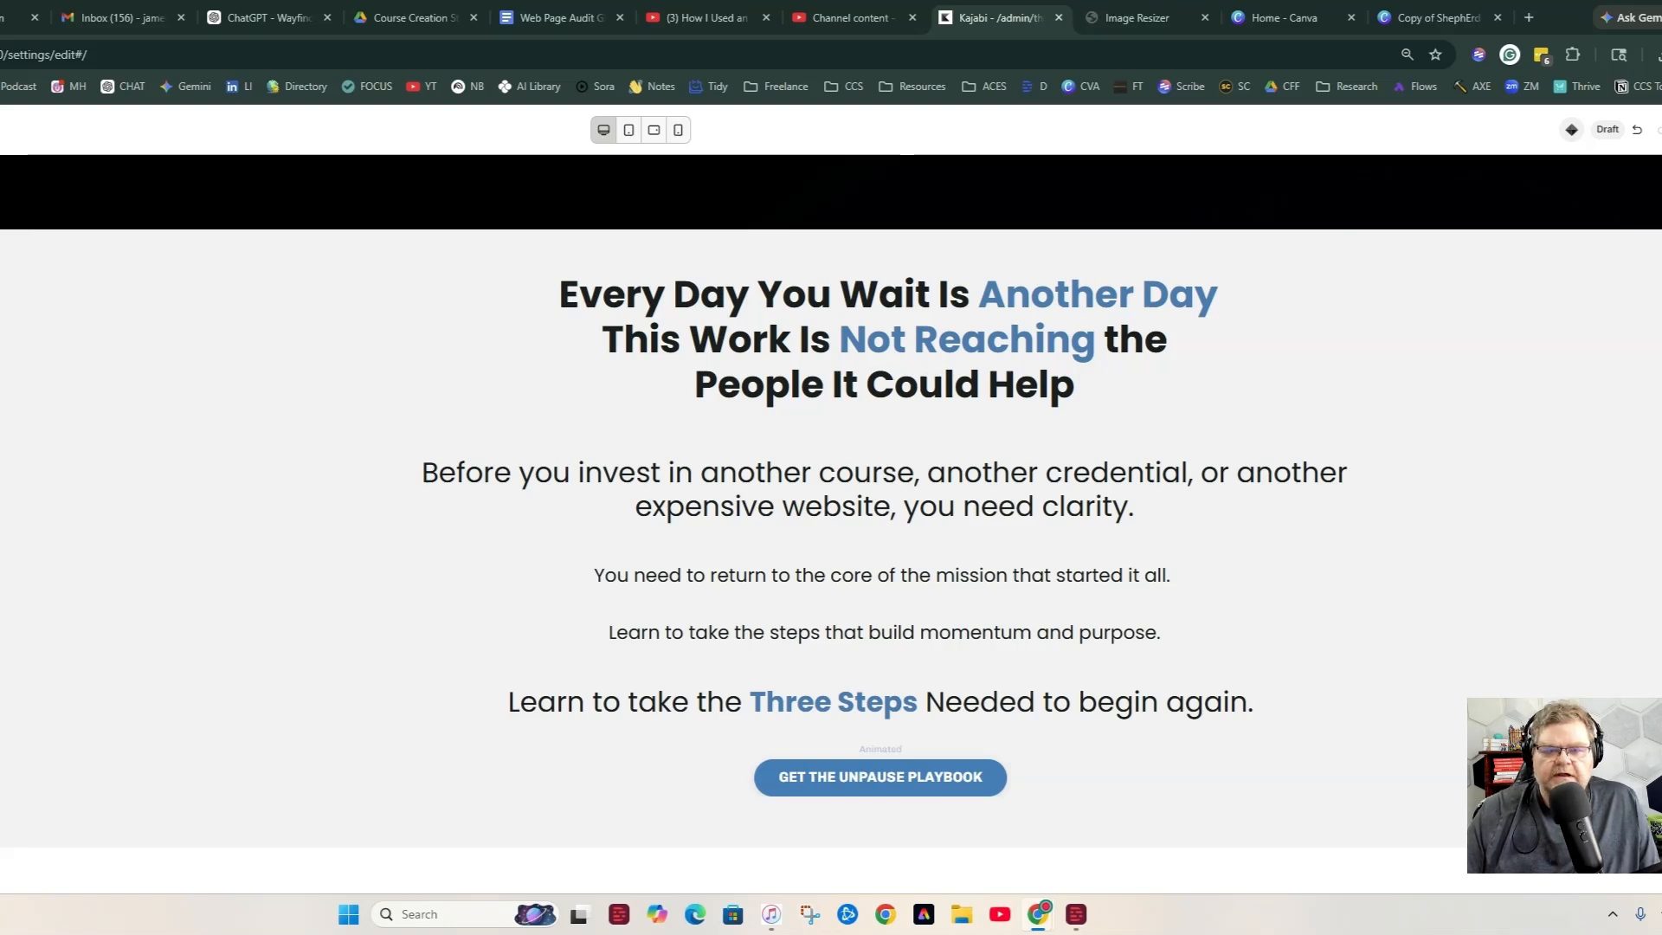
In the Kajabi page editor, try inserting the "You already know this could help someone." copy into the "Before you invest" paragraph, and undo it.
{"action": "left_click", "coordinate": [574, 473]}
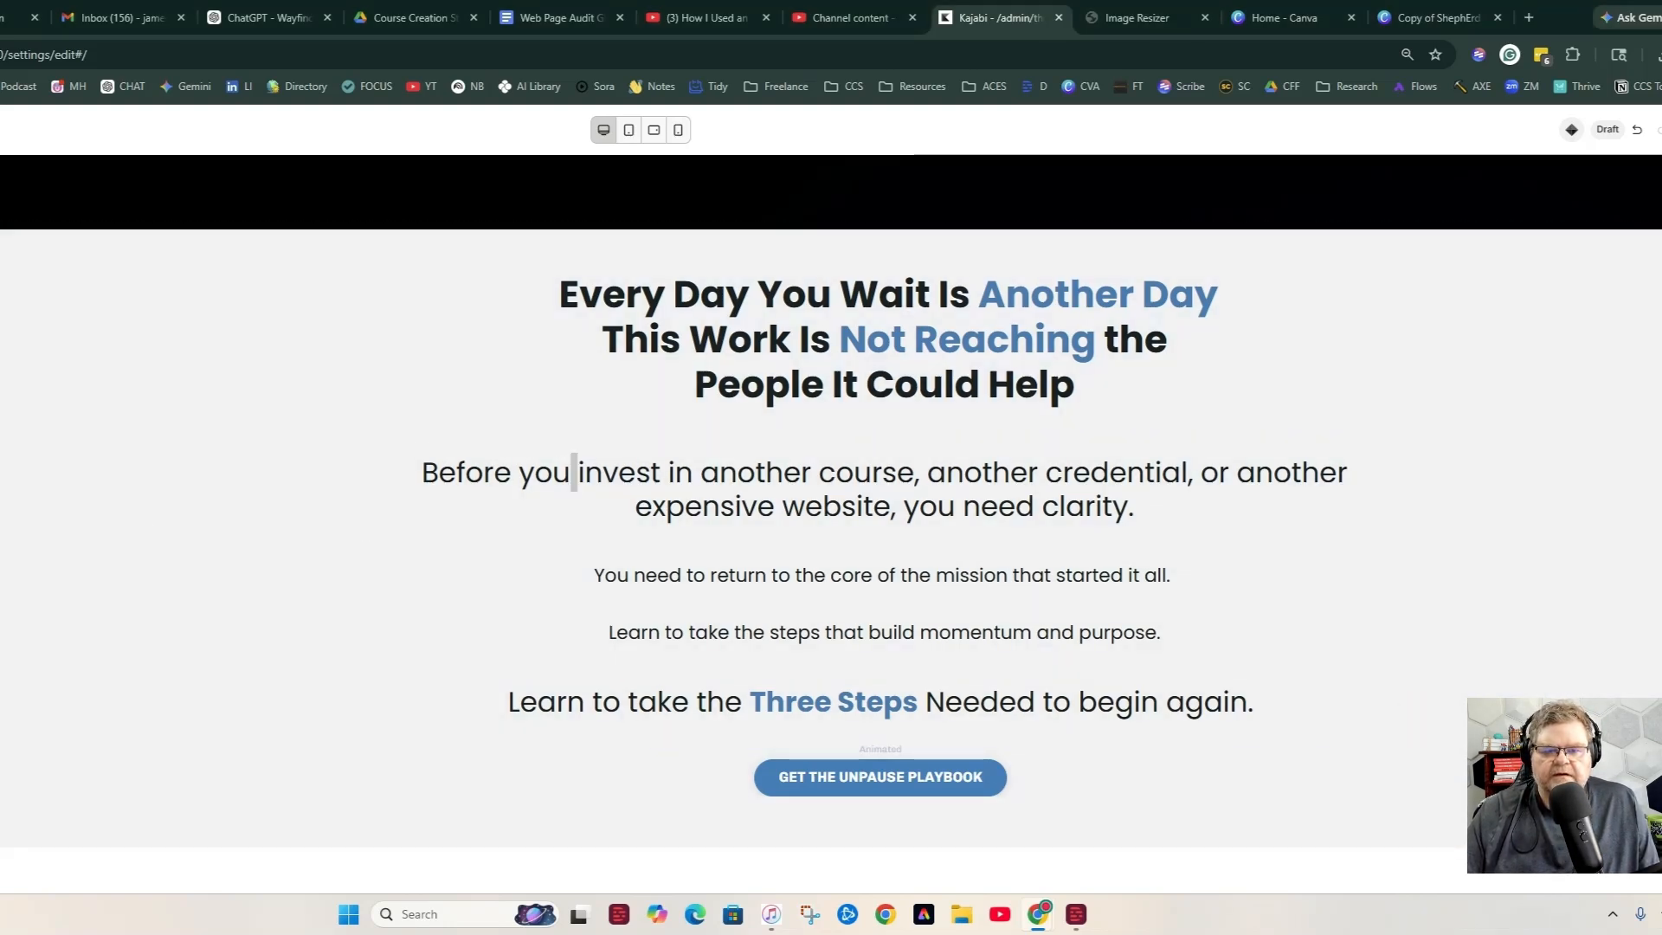
{"action": "type", "text": "You already know this could help someone. You have the experience. You have the insight. You have the desire to build something that could serve people beyond the room, beyond the session, beyond your current time and energy. But when this work keeps getting stalled, delayed, or pushed to the side, the people it could help are still waiting. And the longer it sits, the heavier it starts to feel."}
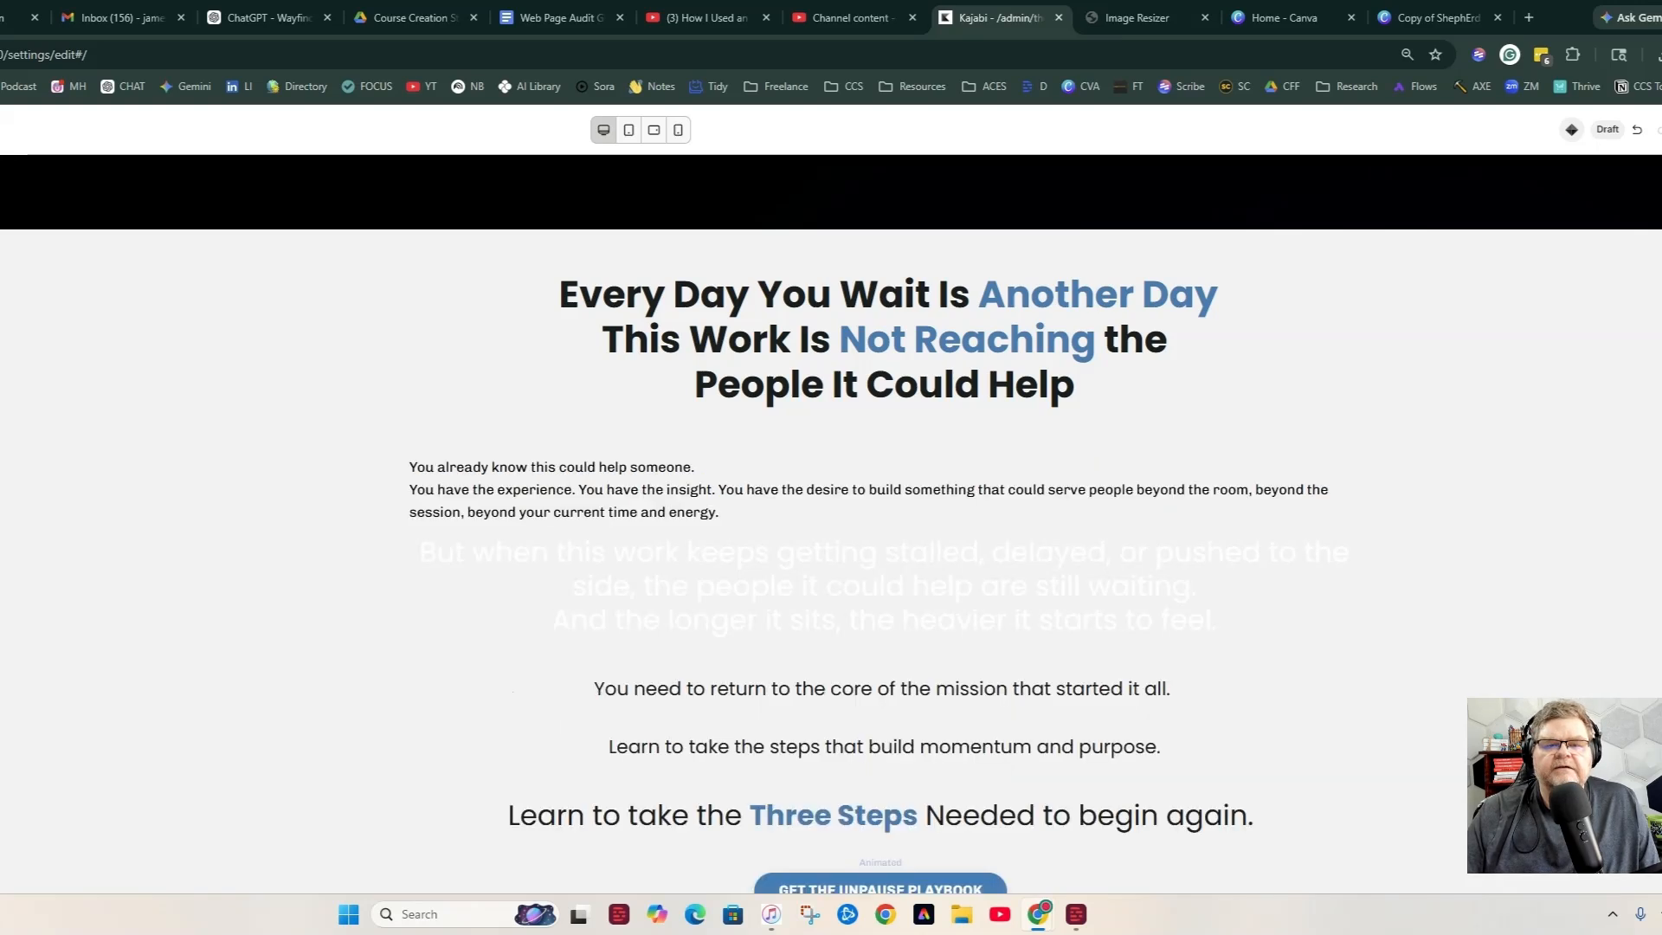
{"action": "key", "text": "ctrl+z"}
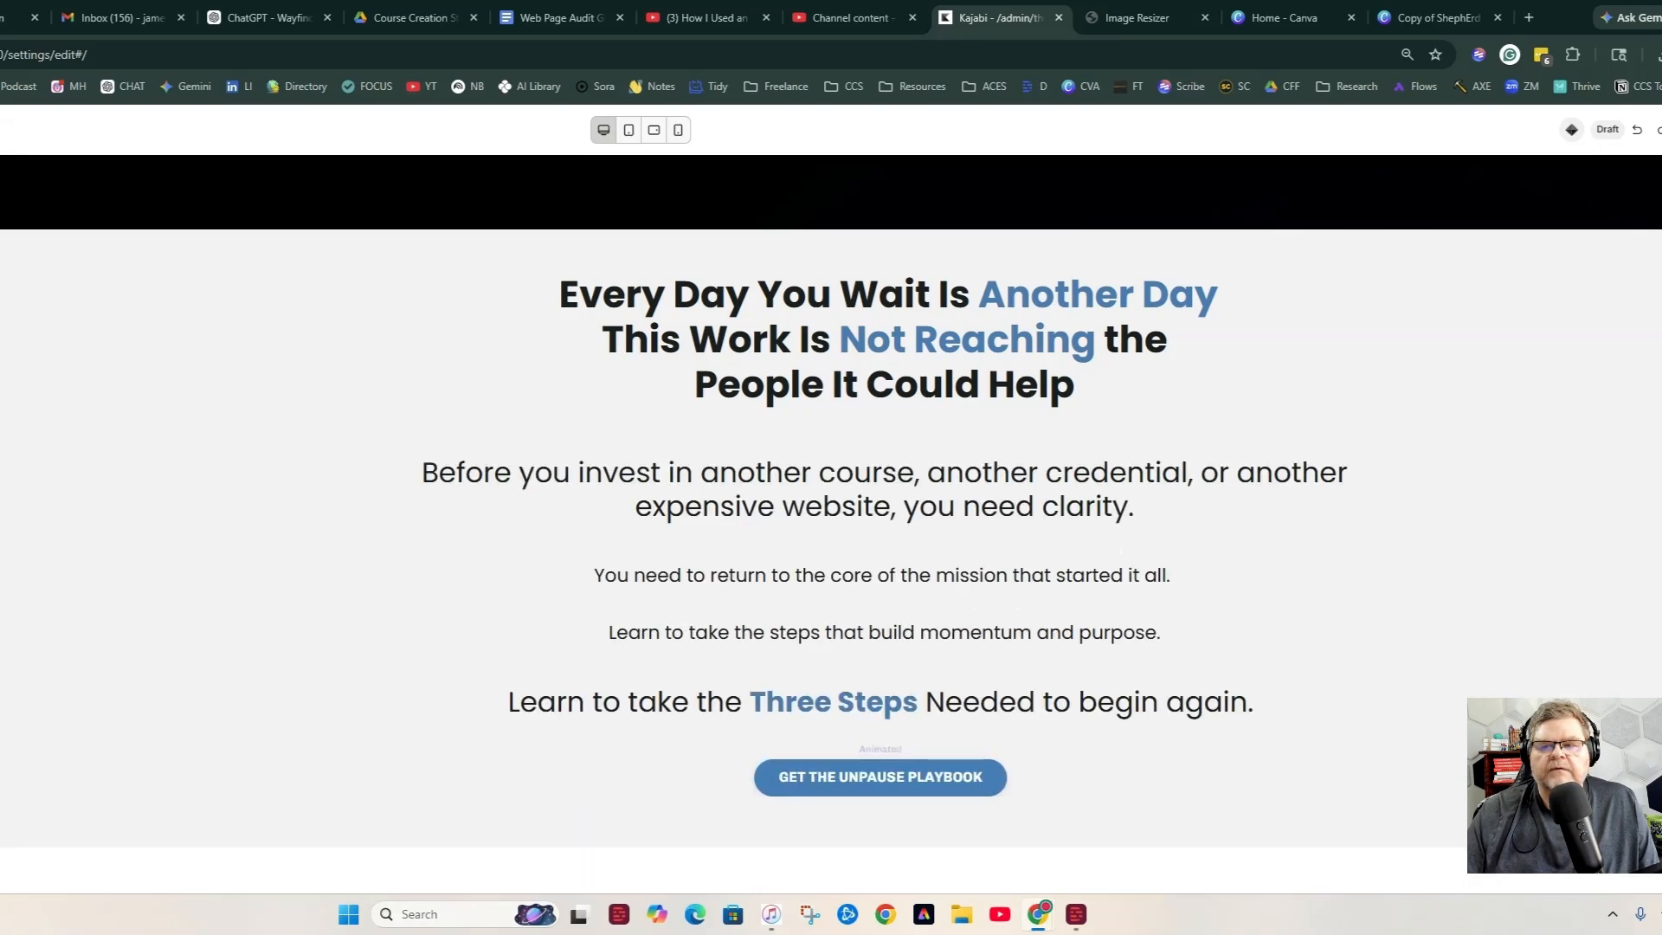
Replace the whole "Before you invest in another course" paragraph with the copy beginning "You already know this could help someone.".
{"action": "left_click", "coordinate": [690, 454]}
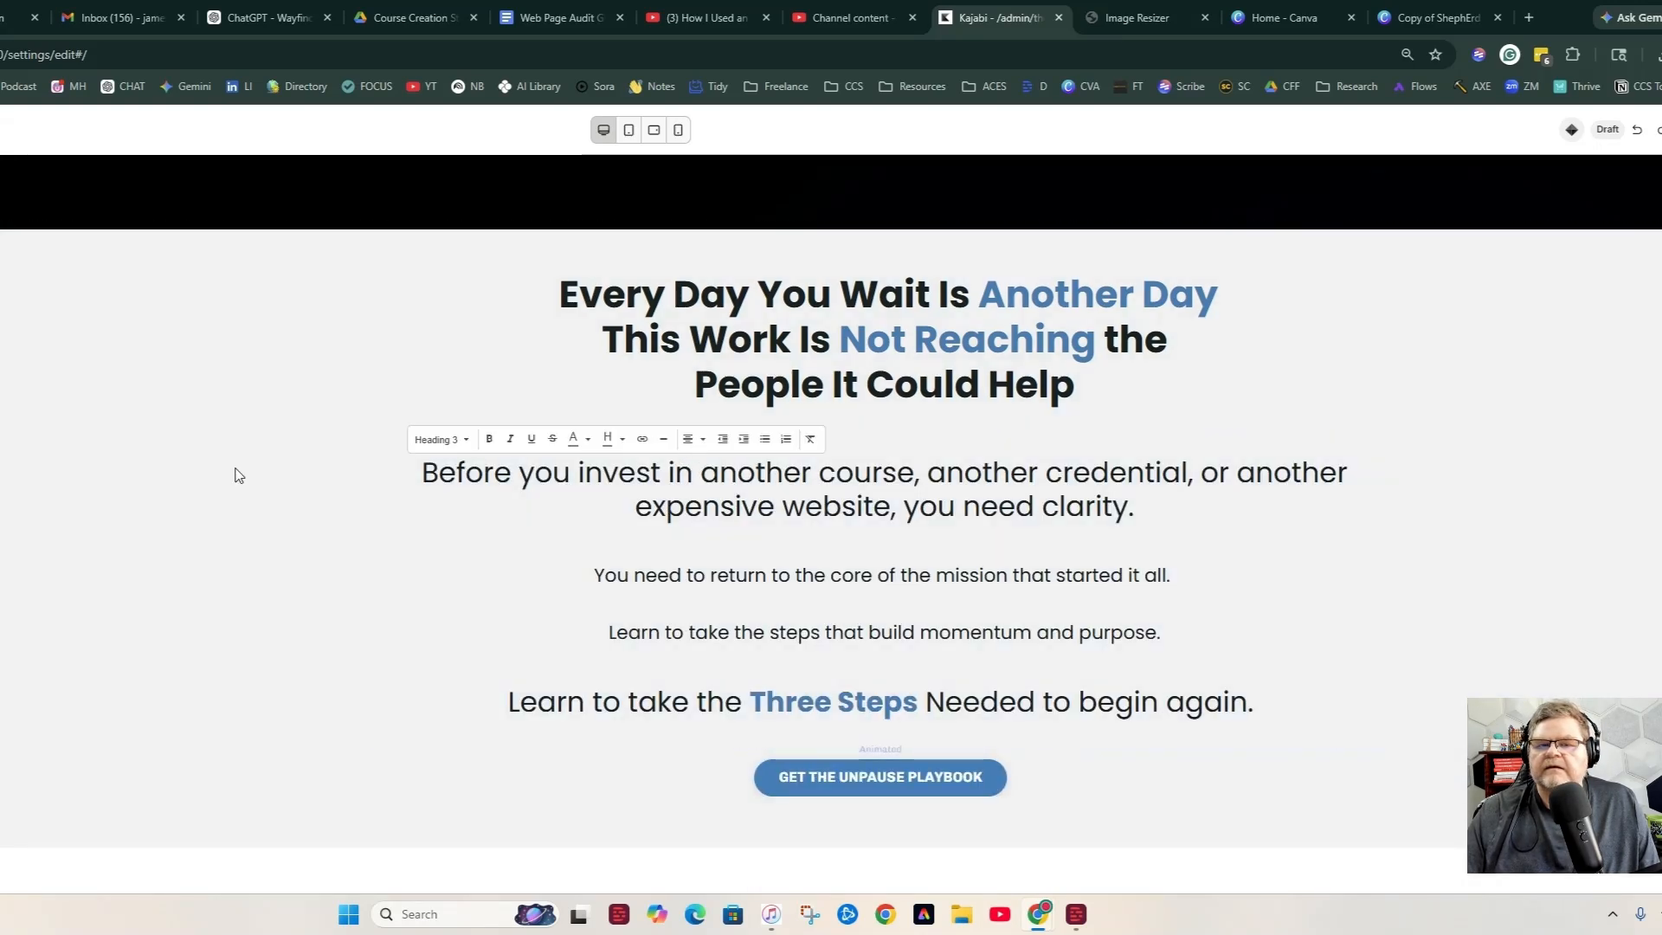
{"action": "key", "text": "Escape"}
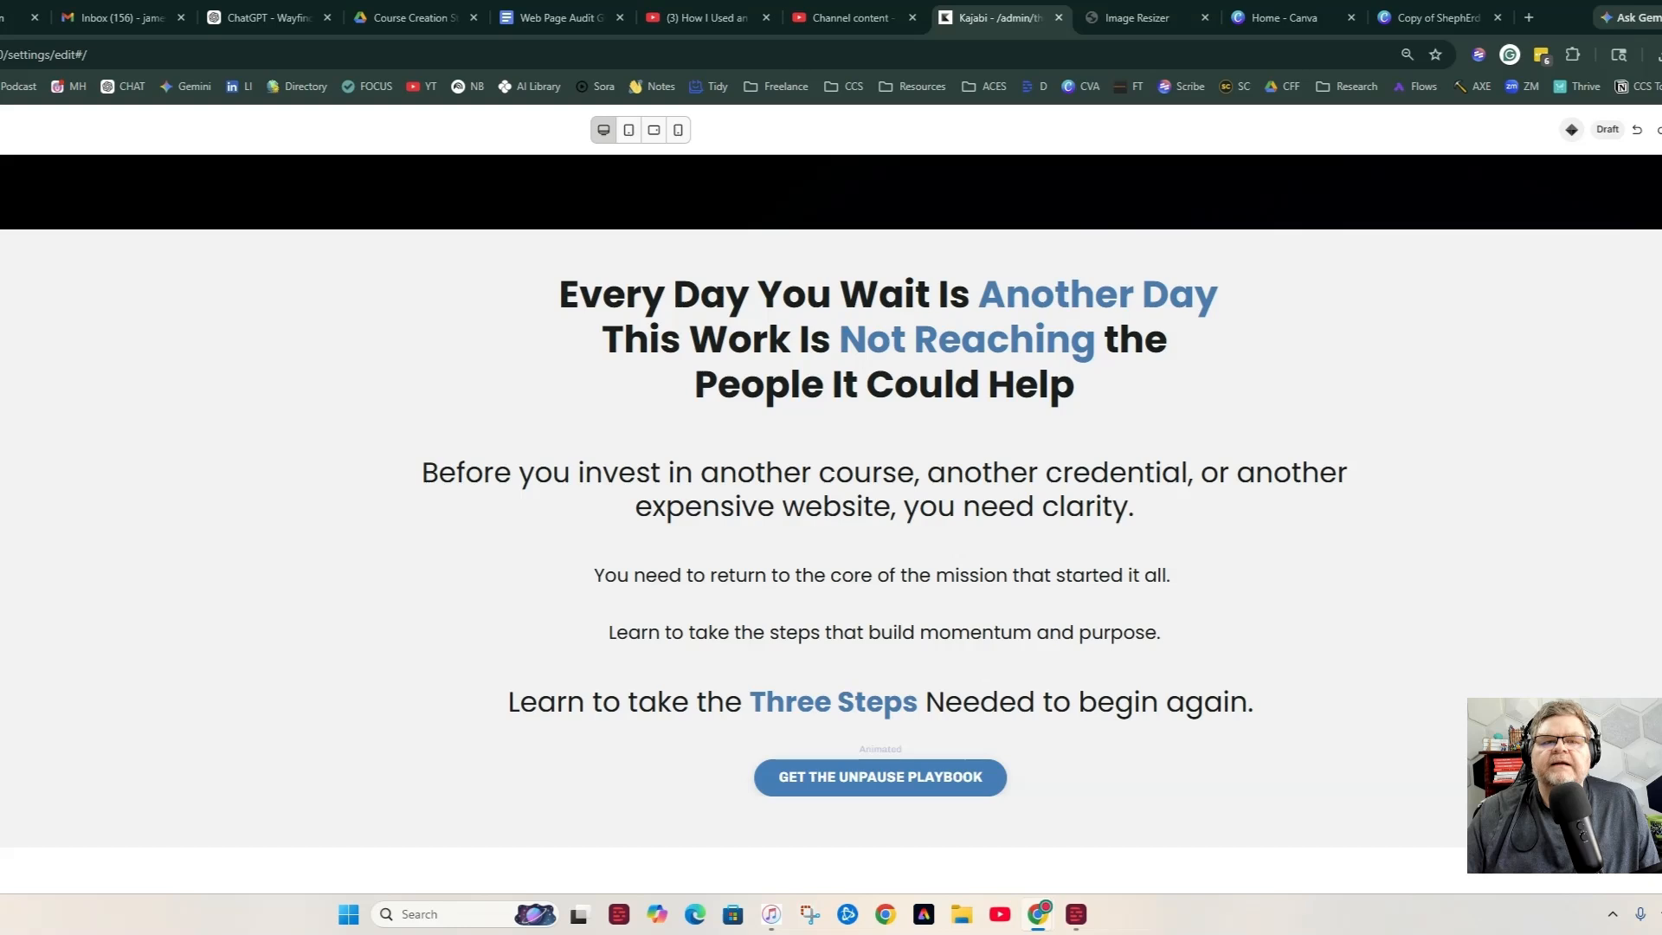
{"action": "triple_click", "coordinate": [548, 527]}
{"action": "key", "text": "Escape"}
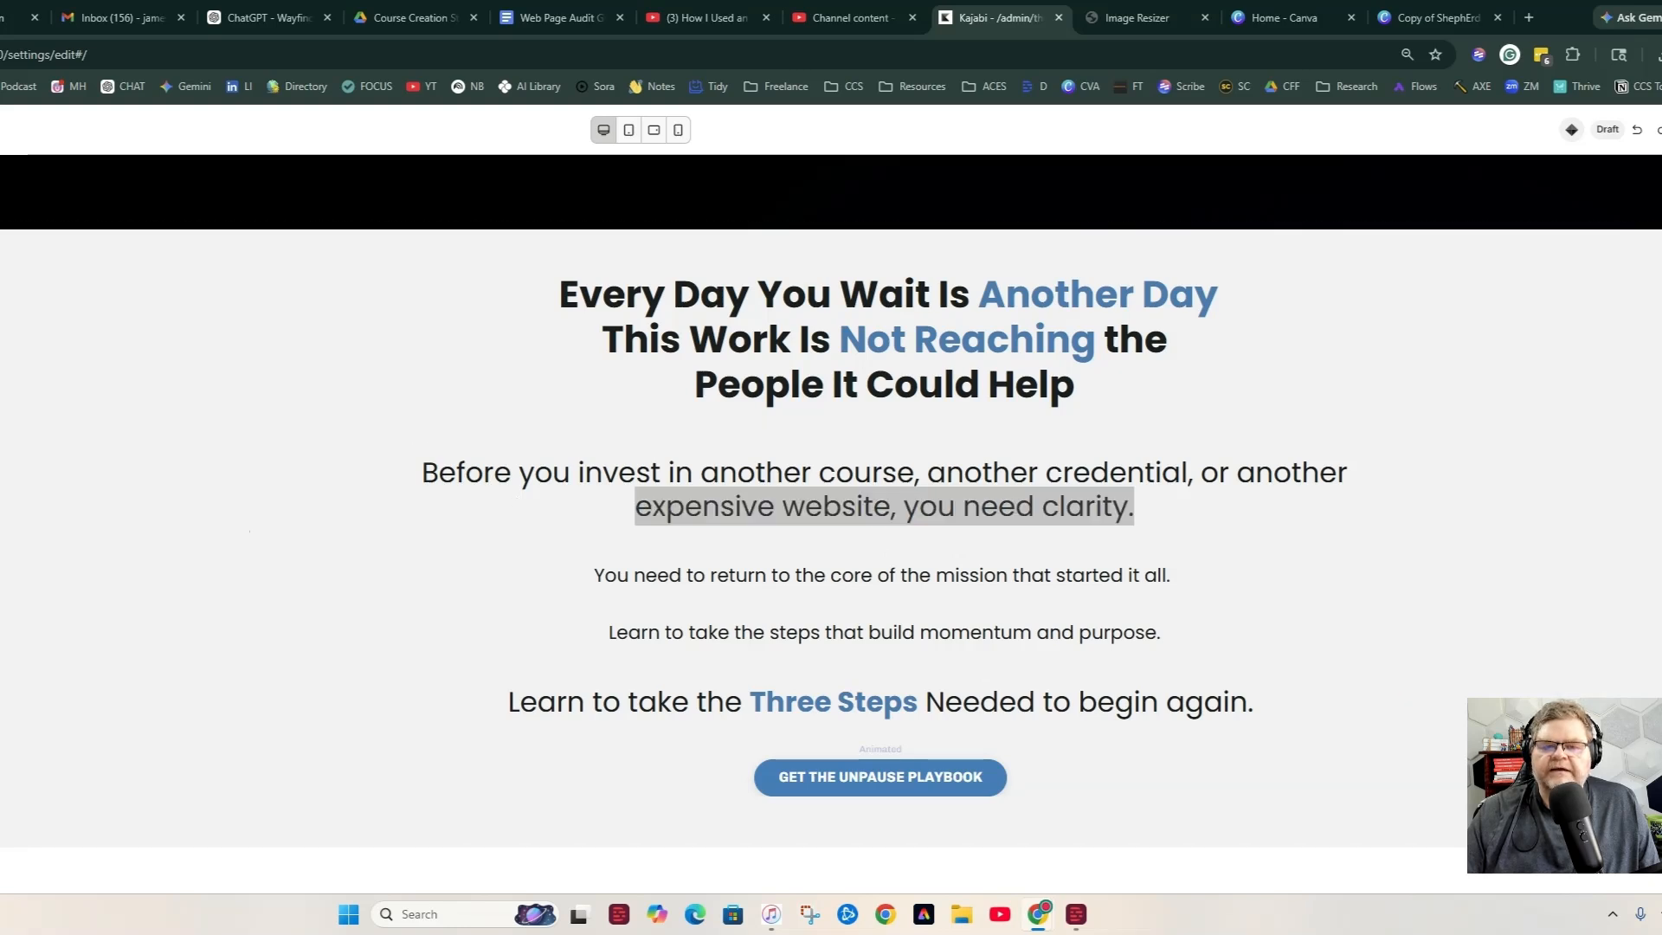
{"action": "key", "text": "ctrl+z"}
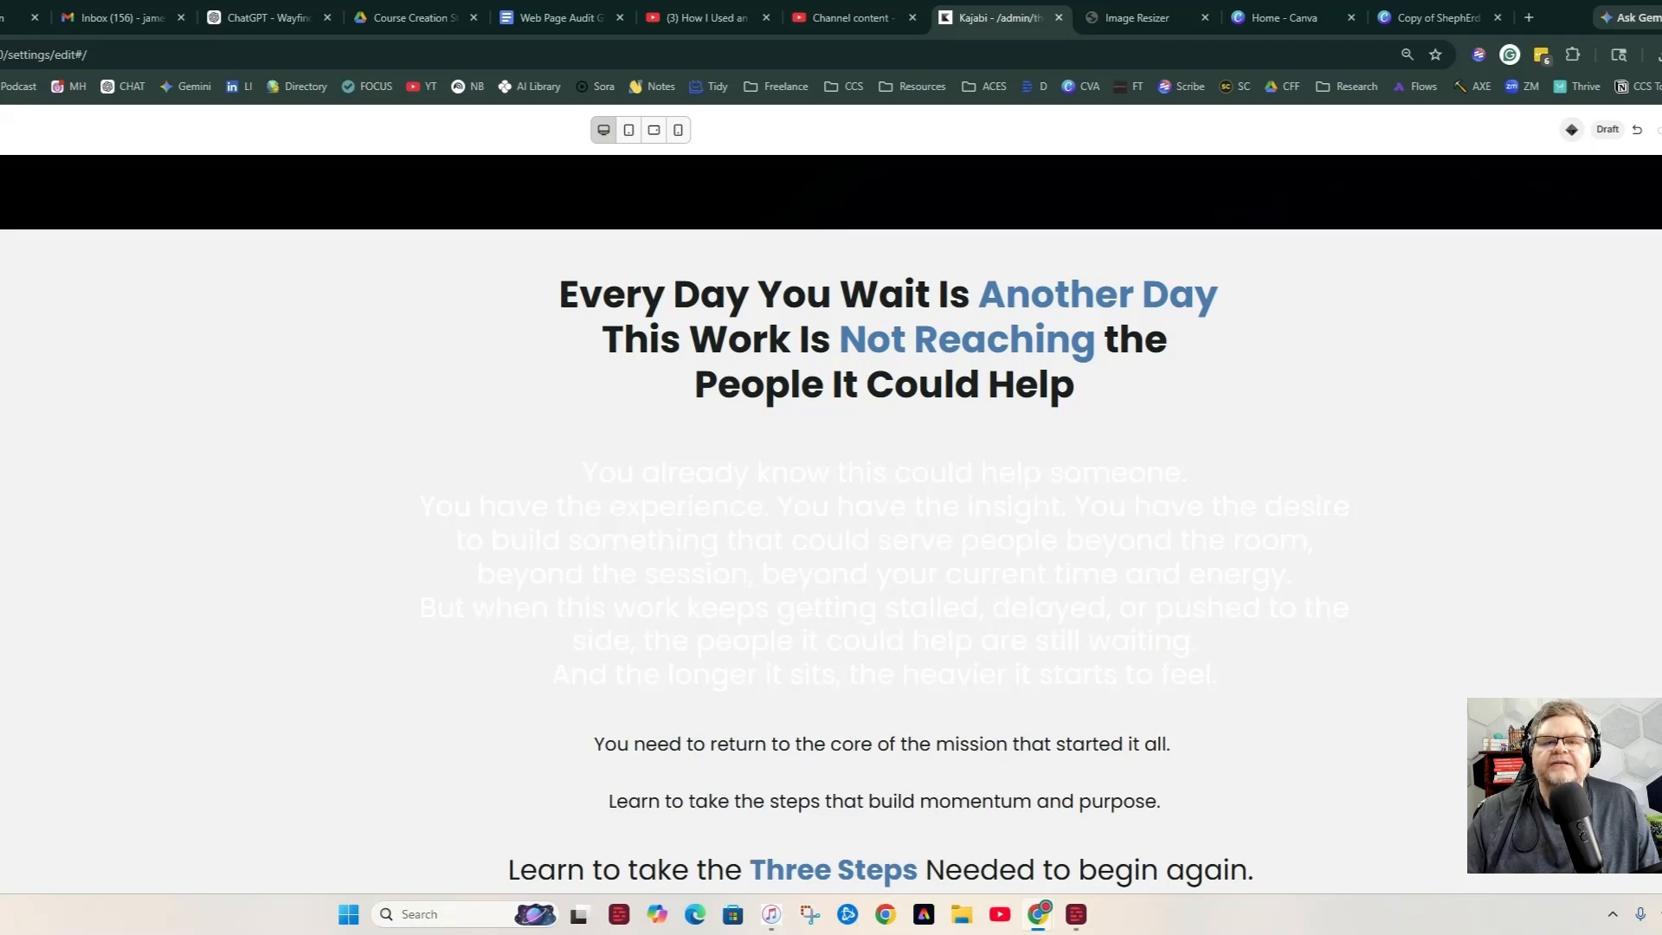
Change the white text of the "You already know this could help someone." paragraph to a dark color.
{"action": "left_click", "coordinate": [585, 558]}
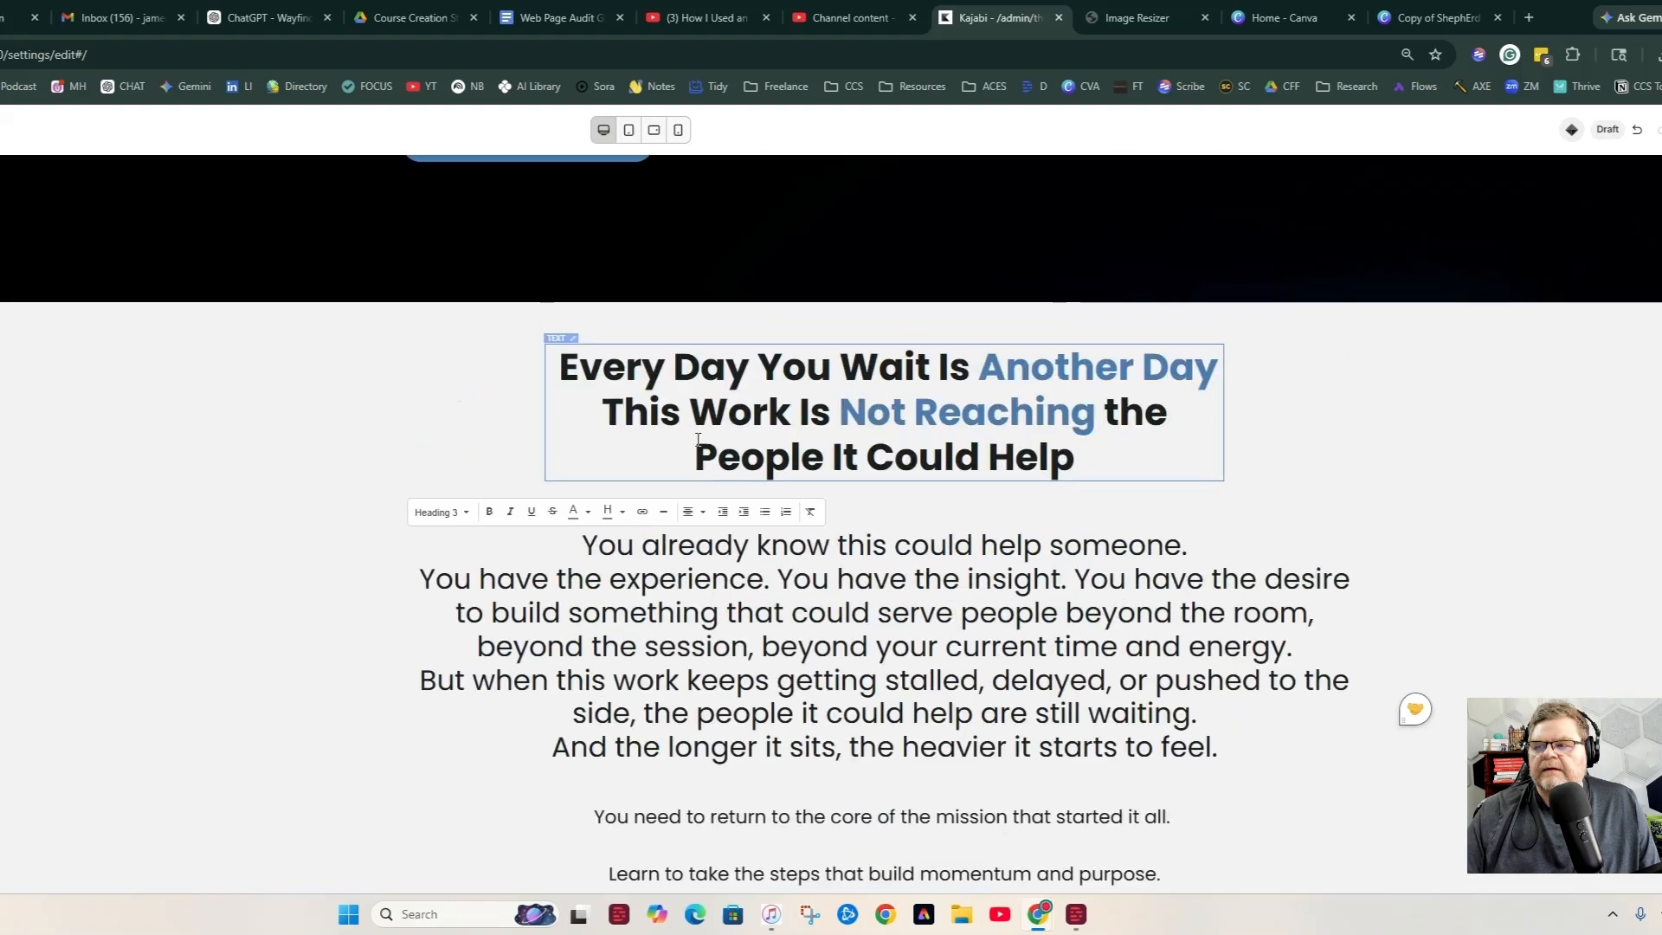
{"action": "left_click", "coordinate": [1009, 629]}
{"action": "scroll", "coordinate": [736, 411], "scroll_direction": "down", "scroll_amount": 2}
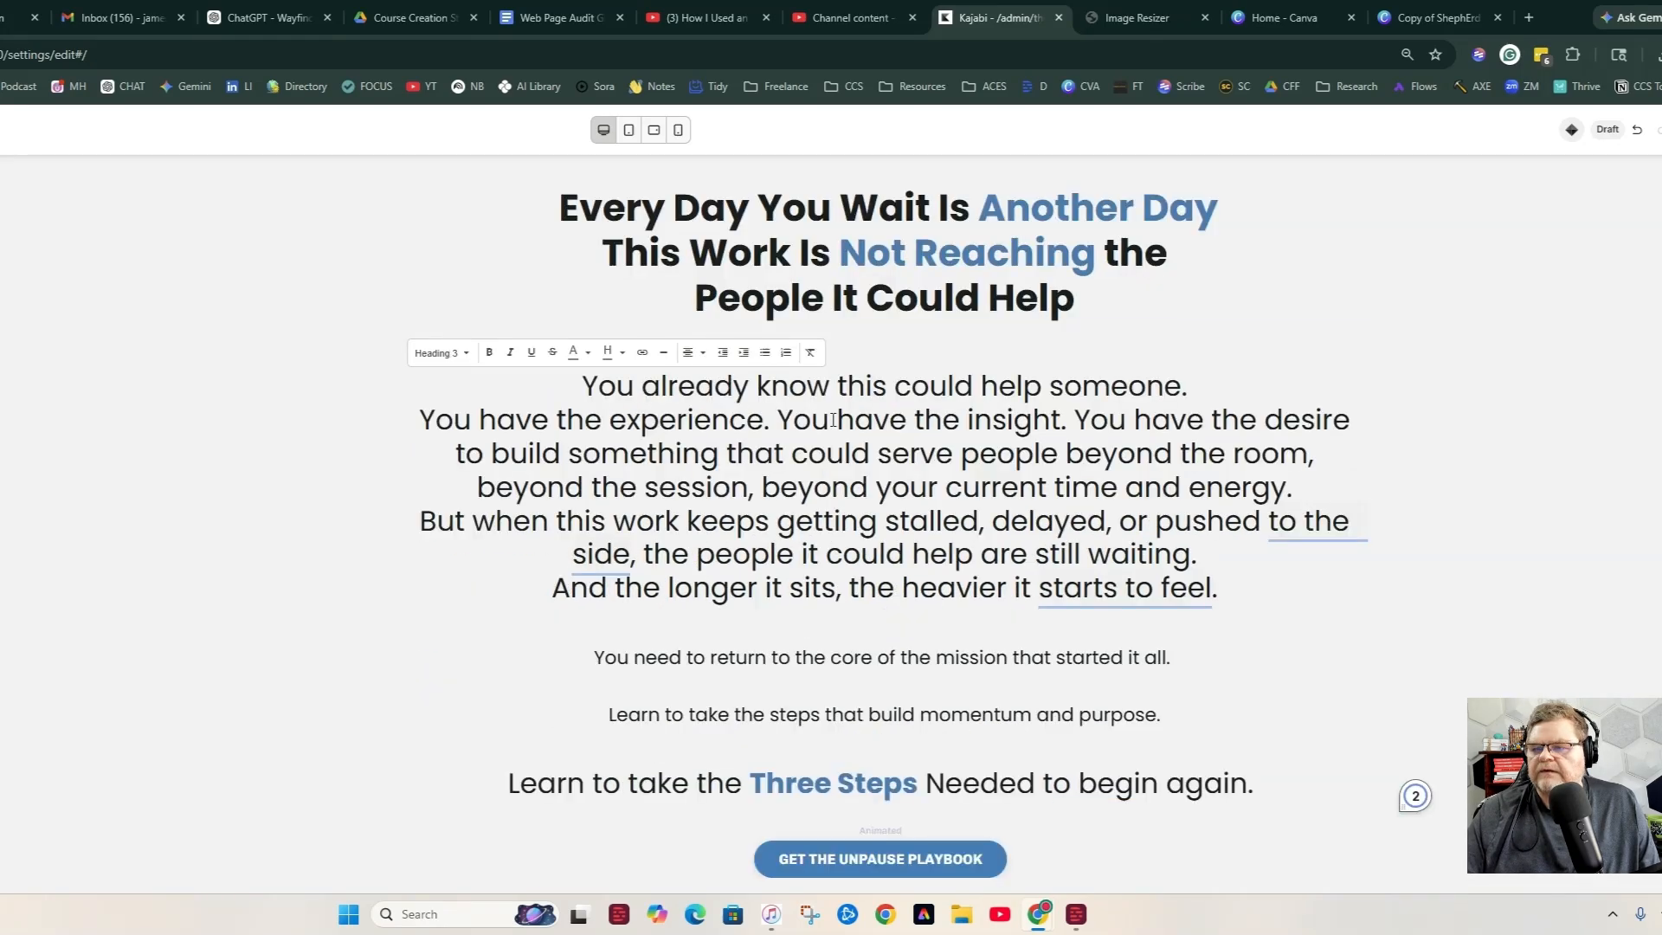
Condense the paragraph's second sentence to "You have the experience, insight, and desire to build something" and break the line after "something".
{"action": "left_click_drag", "start_coordinate": [962, 418], "coordinate": [764, 419]}
{"action": "type", "text": ","}
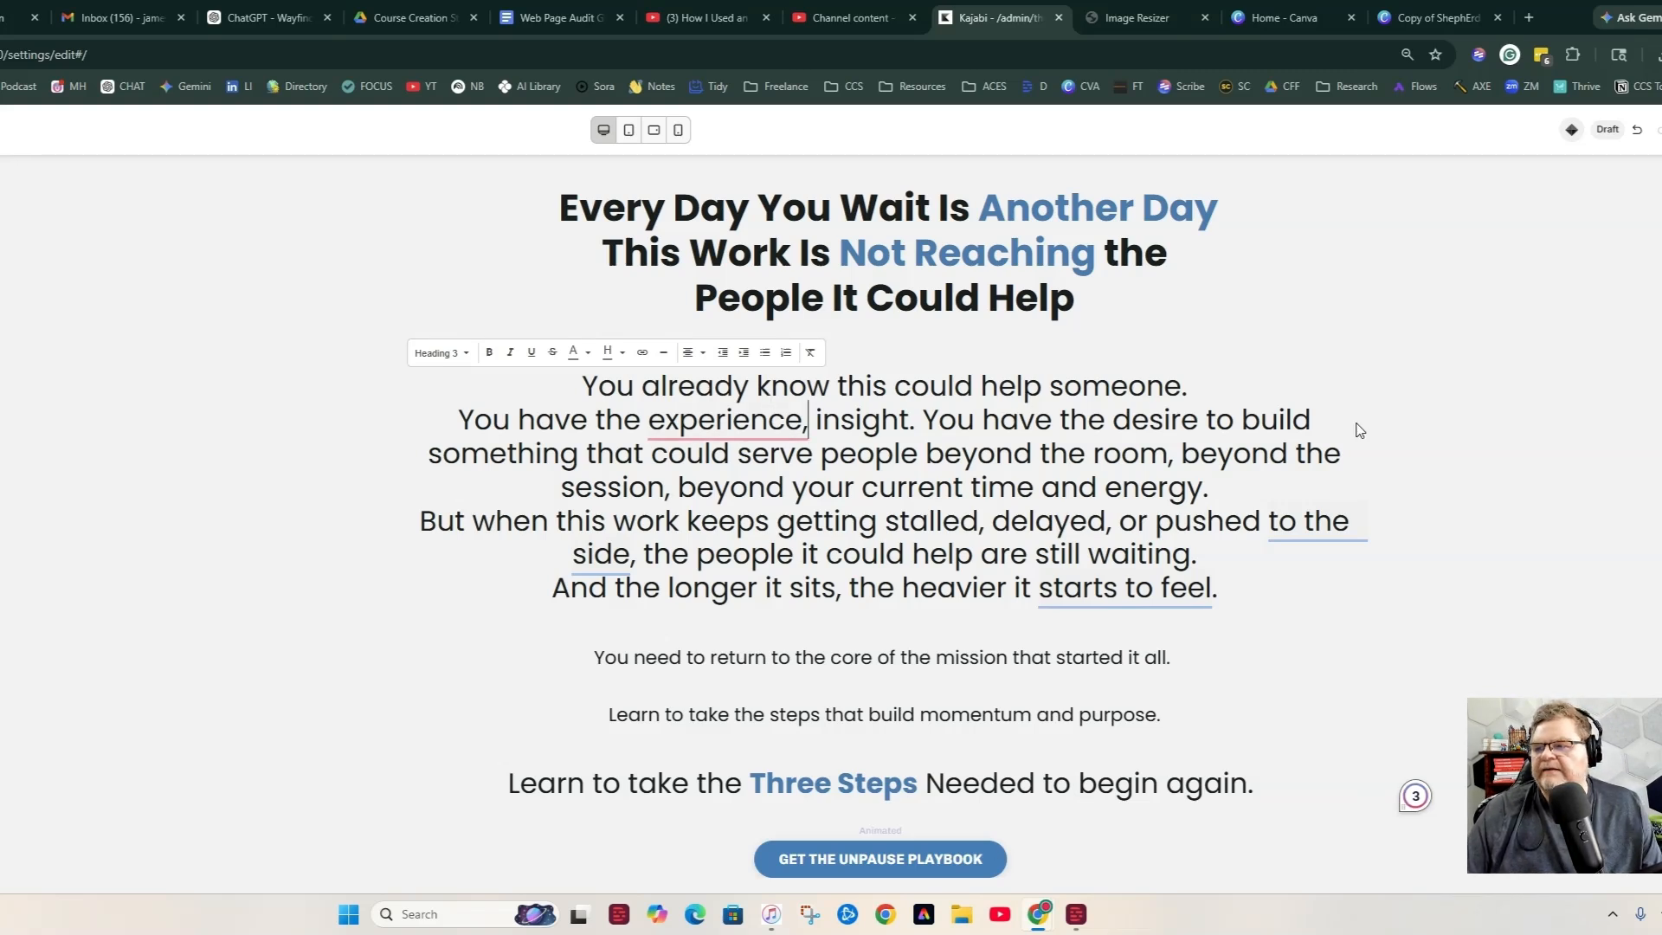
{"action": "left_click", "coordinate": [1104, 419]}
{"action": "left_click_drag", "start_coordinate": [1105, 419], "coordinate": [908, 419]}
{"action": "key", "text": "BackSpace"}
{"action": "type", "text": "and"}
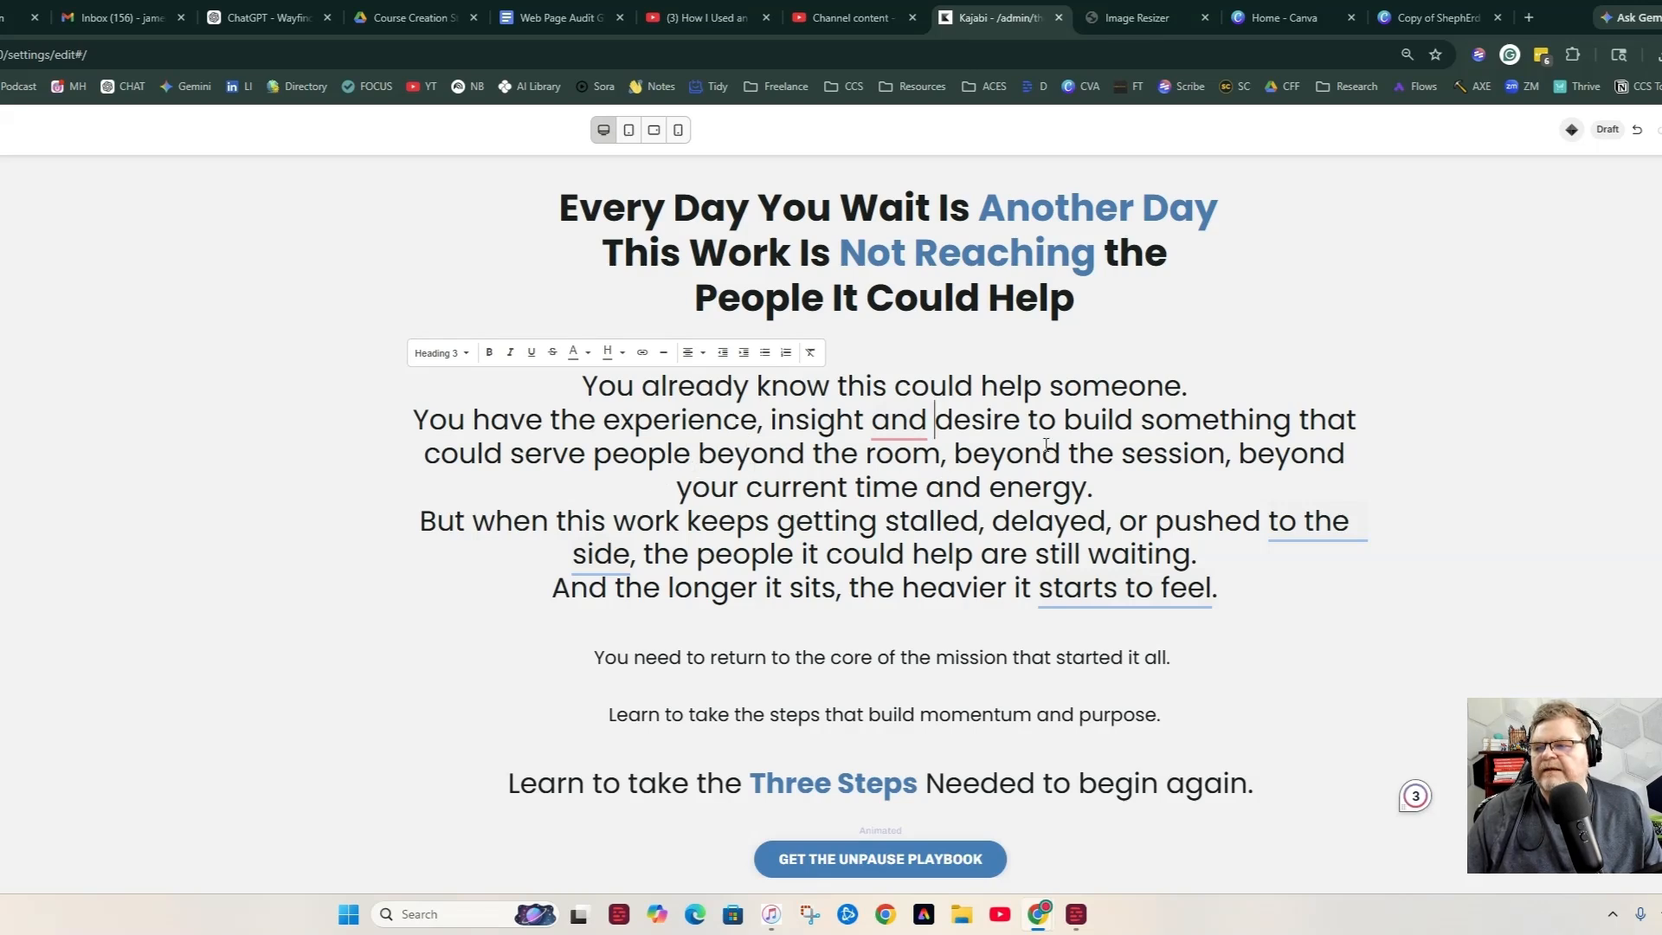
{"action": "key", "text": "ctrl+Left"}
{"action": "type", "text": ","}
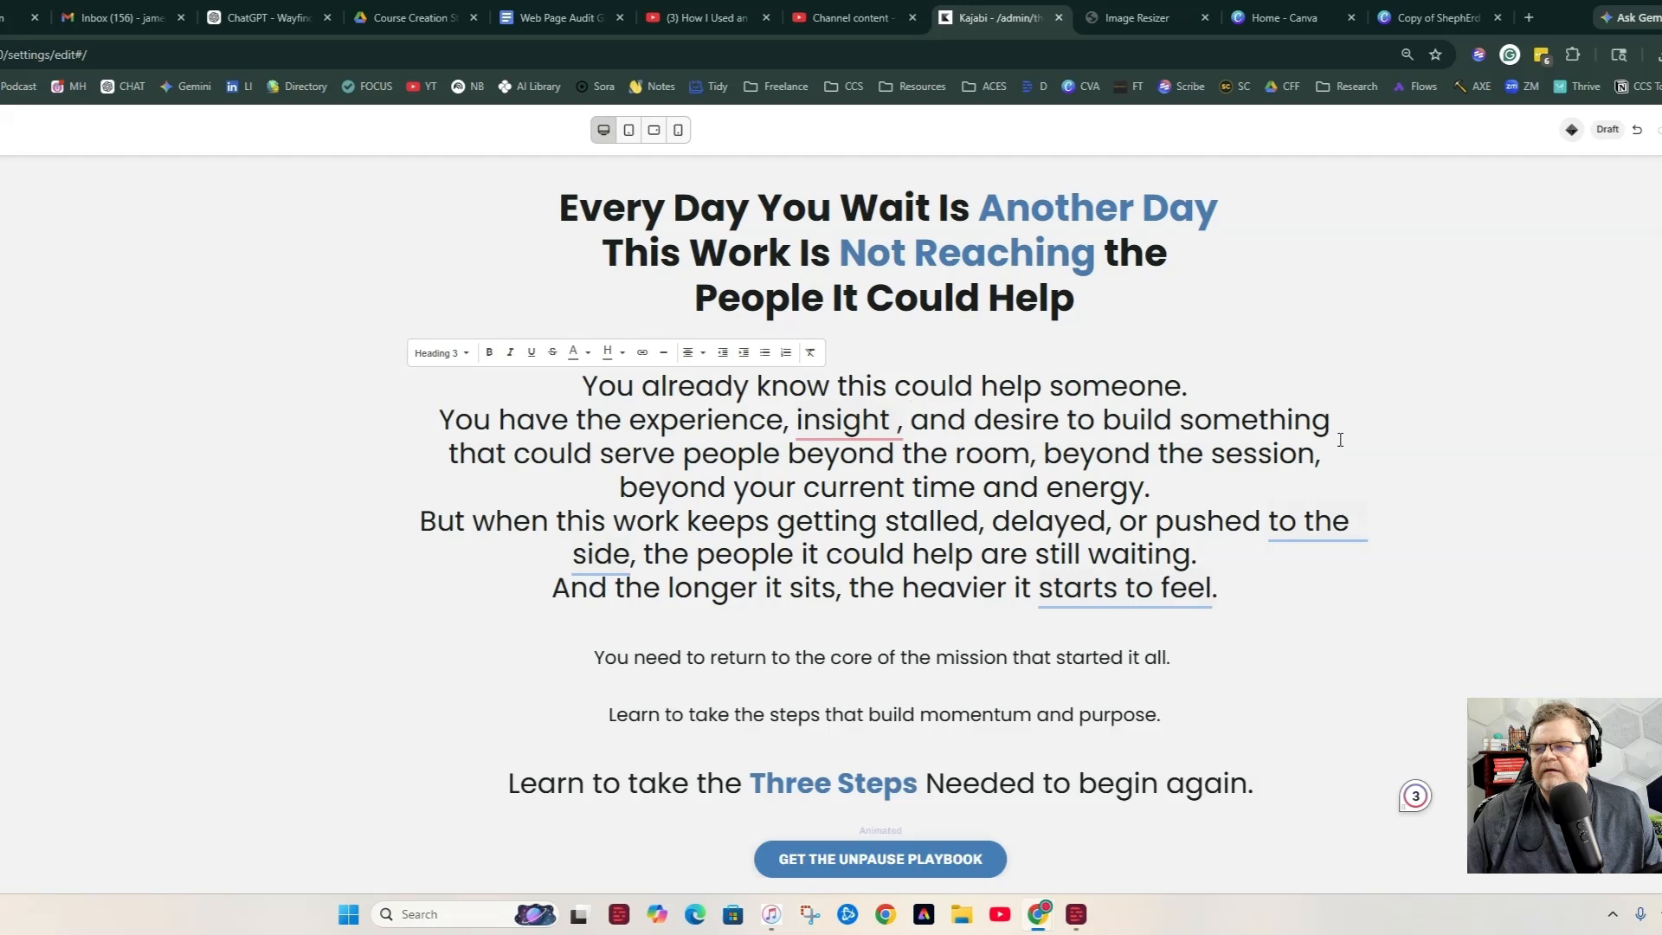
{"action": "key", "text": "Return"}
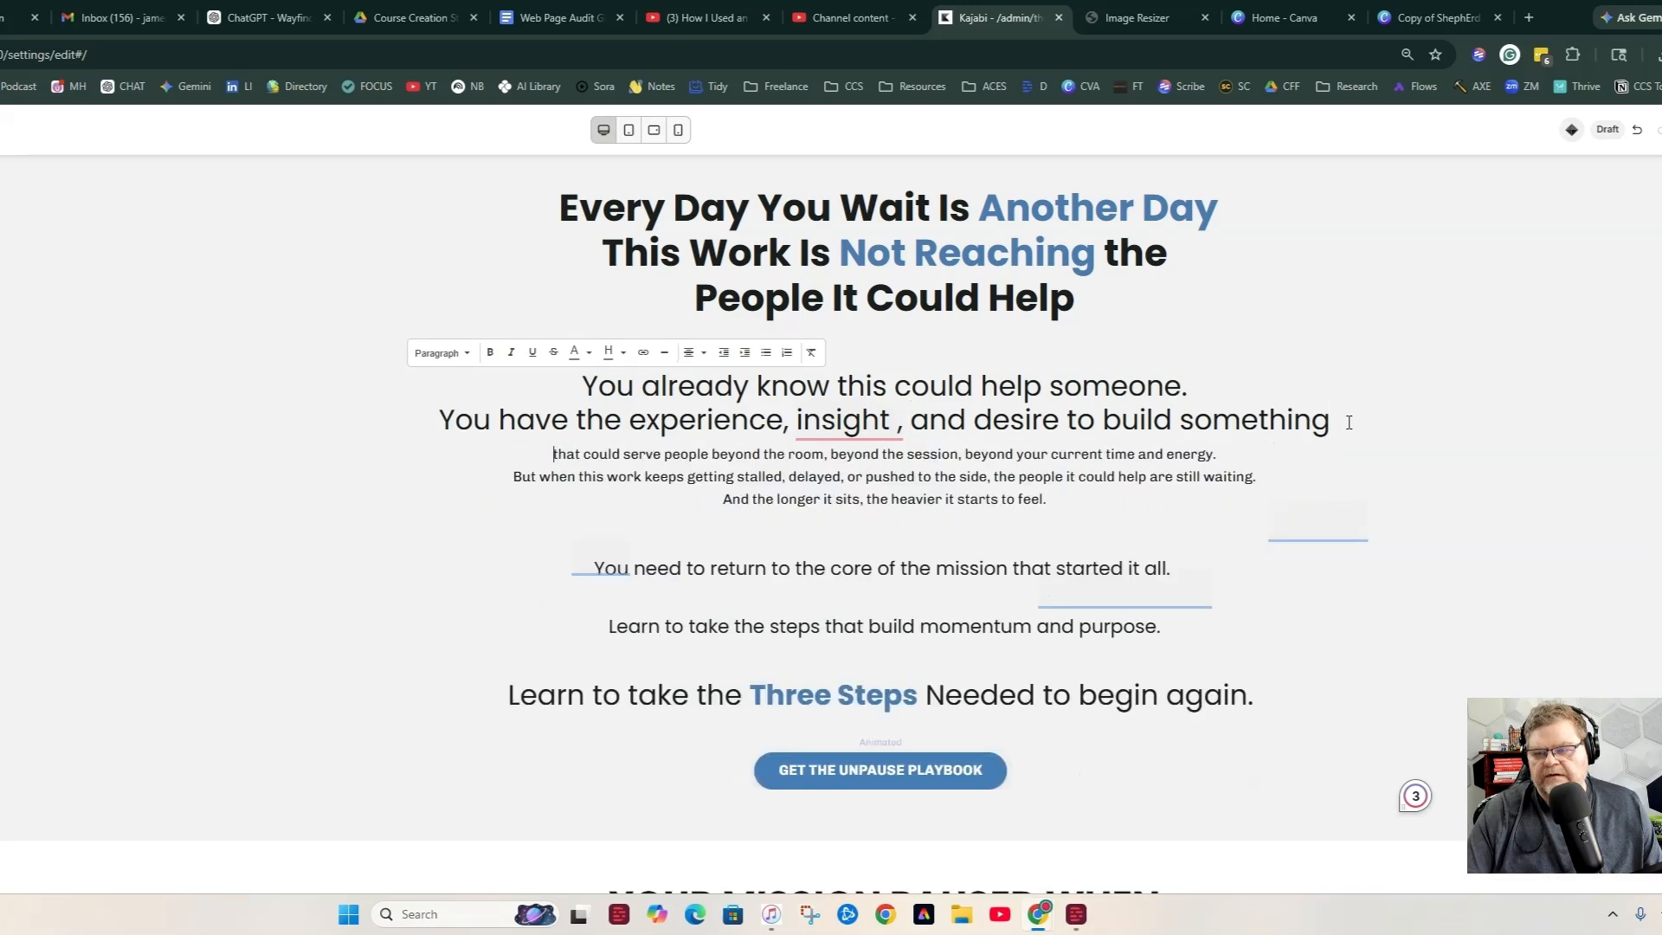
{"action": "left_click", "coordinate": [899, 422]}
{"action": "key", "text": "BackSpace"}
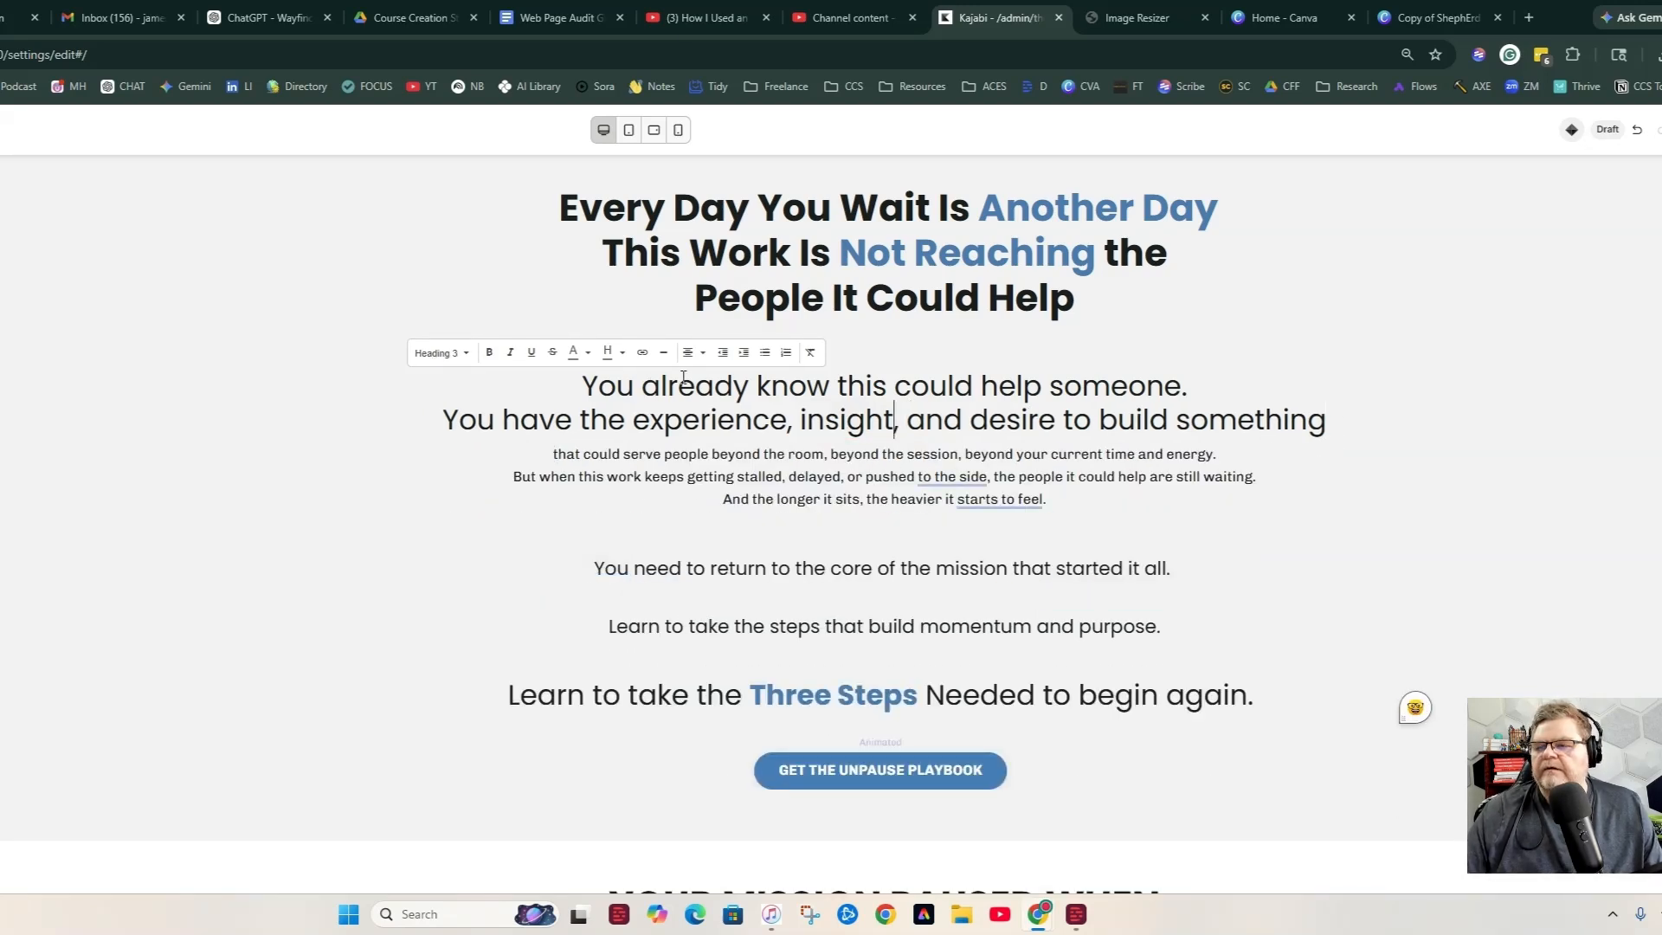
Rewrite the paragraph's opening sentence as "You already know your work helps people.".
{"action": "left_click", "coordinate": [843, 387]}
{"action": "left_click_drag", "start_coordinate": [886, 386], "coordinate": [837, 387]}
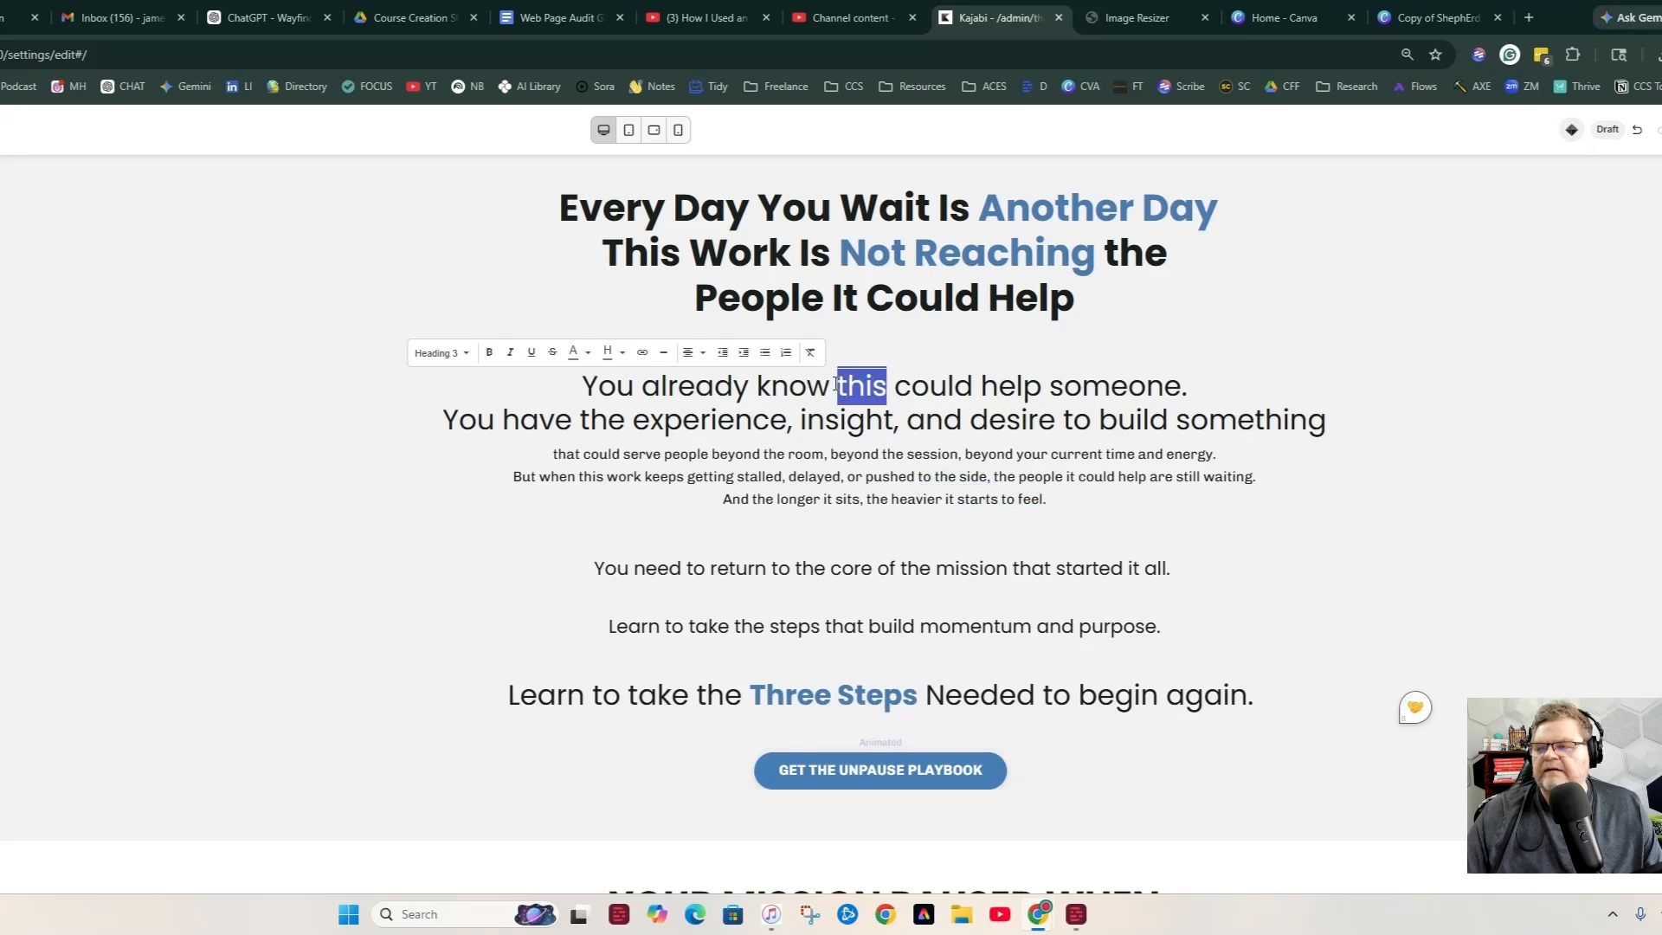
{"action": "left_click_drag", "start_coordinate": [1174, 421], "coordinate": [1472, 438]}
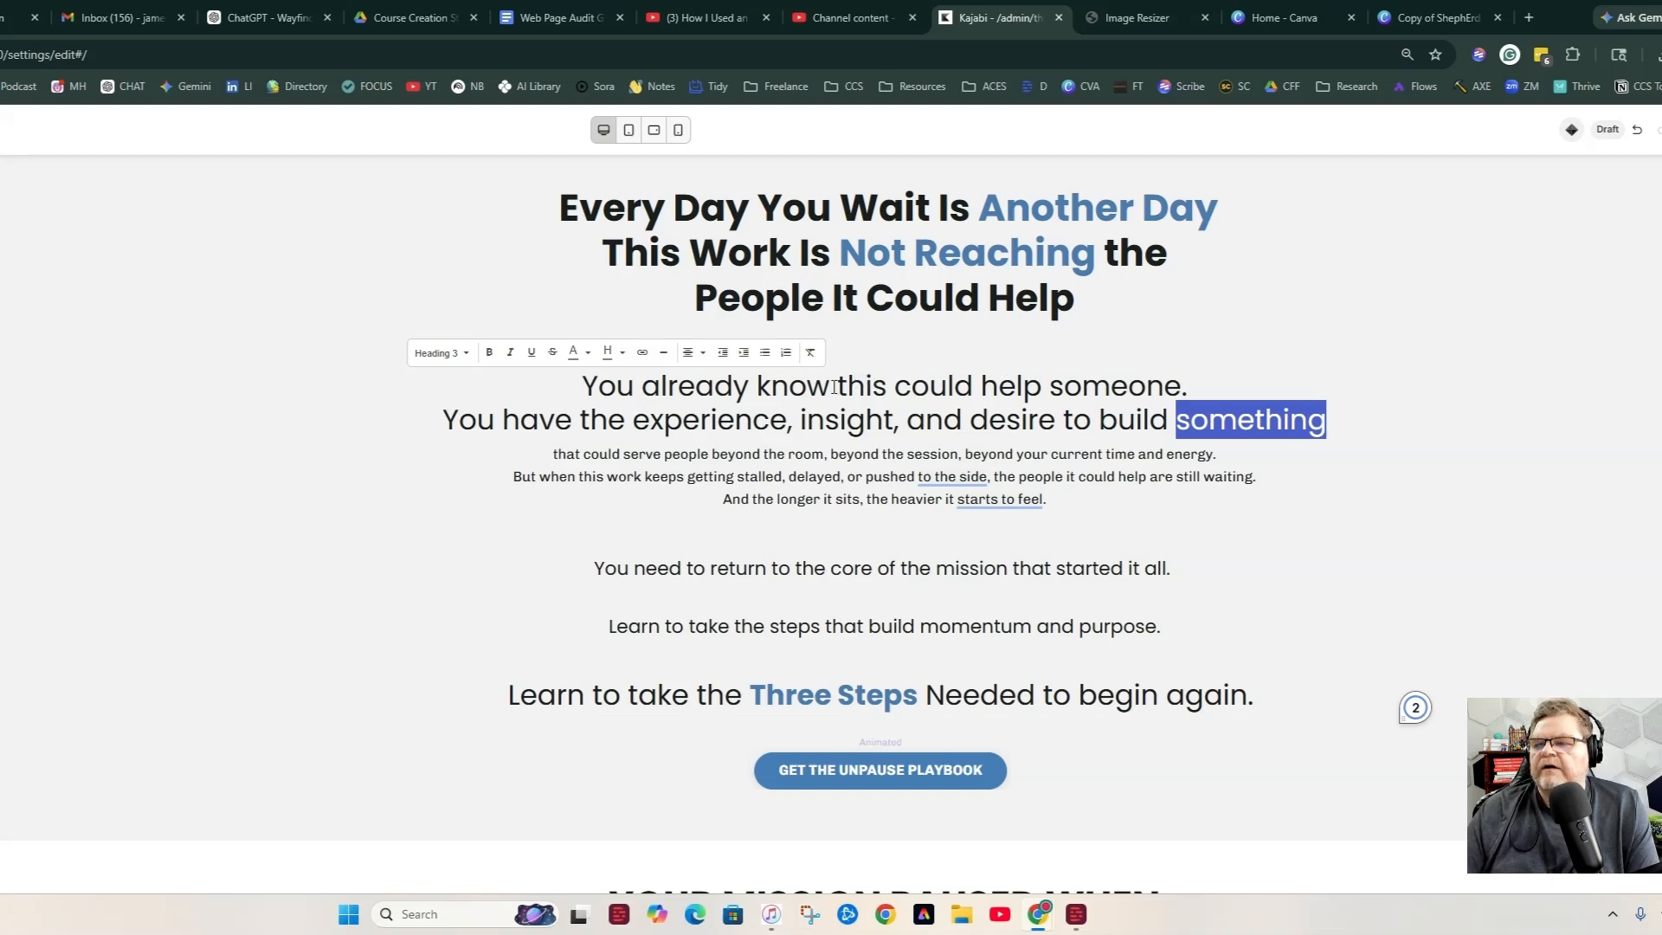
{"action": "left_click_drag", "start_coordinate": [1042, 473], "coordinate": [840, 473]}
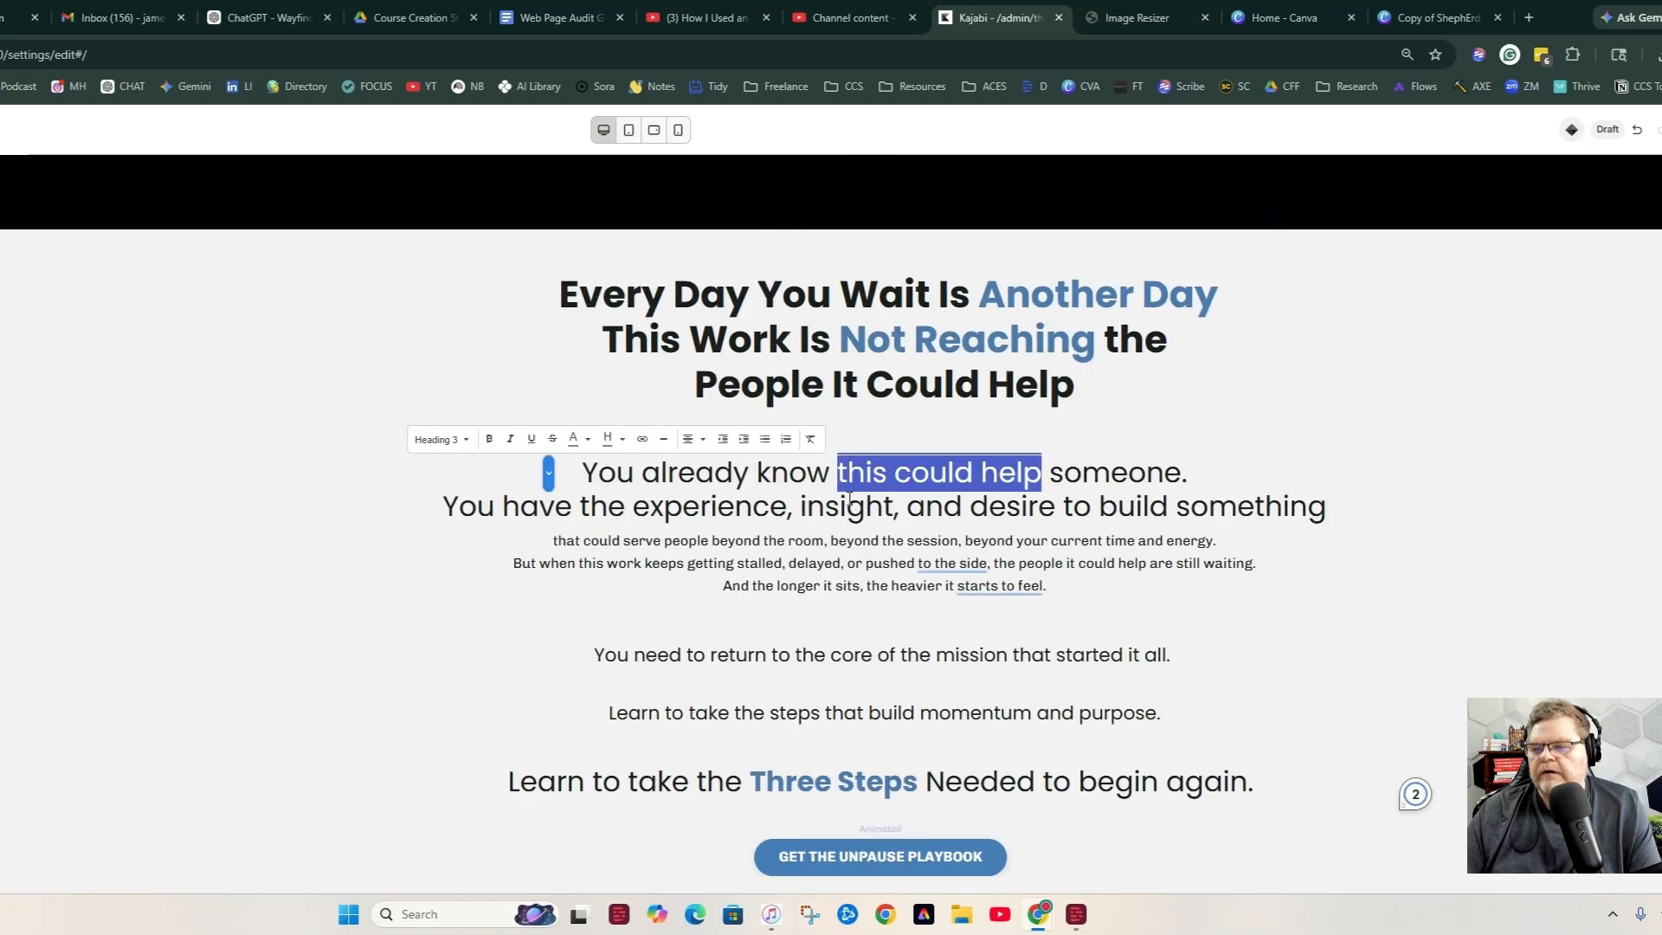
{"action": "type", "text": "your work"}
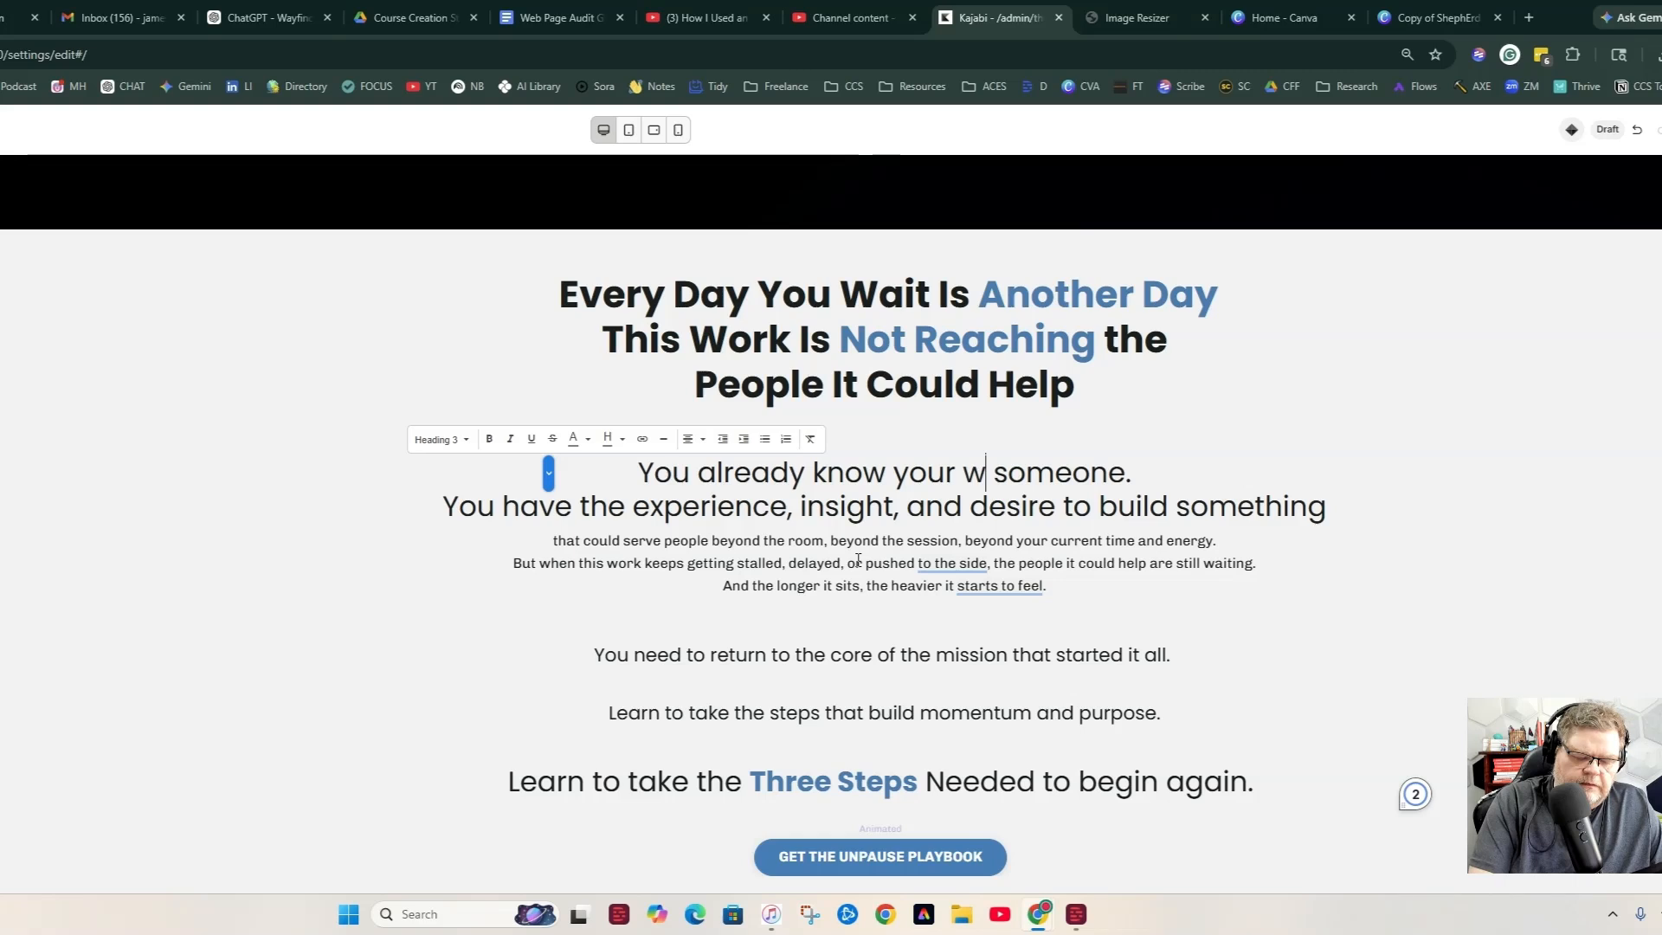
{"action": "key", "text": "BackSpace"}
{"action": "type", "text": "he"}
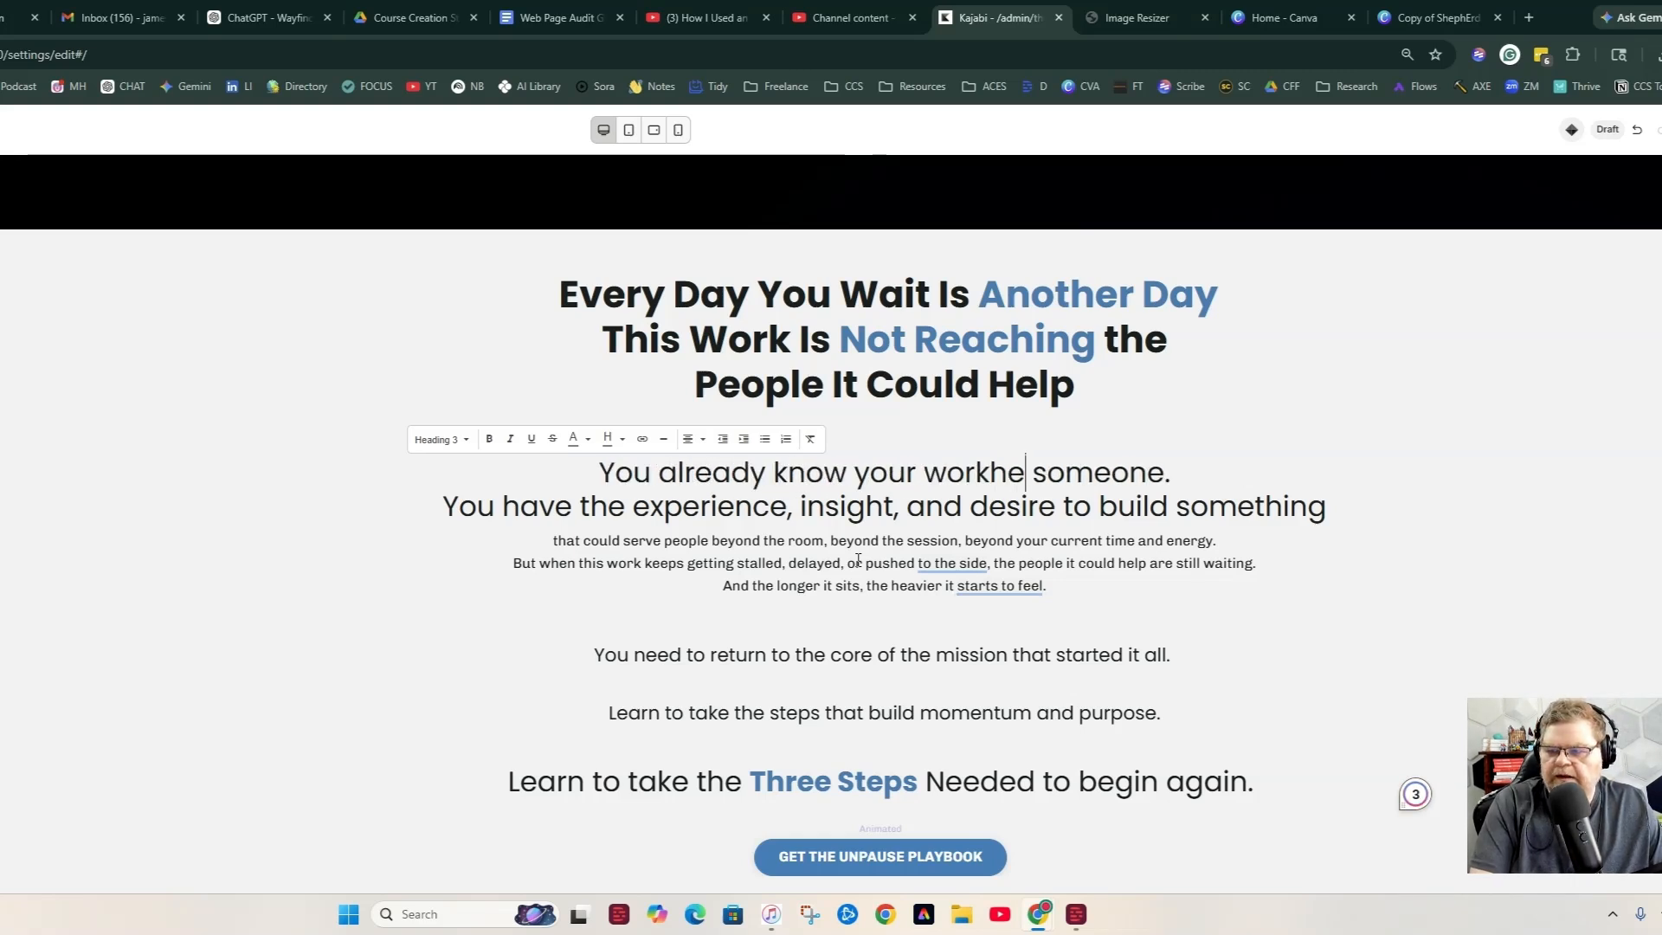
{"action": "key", "text": "BackSpace"}
{"action": "key", "text": "BackSpace"}
{"action": "type", "text": "helos"}
{"action": "key", "text": "BackSpace"}
{"action": "key", "text": "BackSpace"}
{"action": "type", "text": "ps people."}
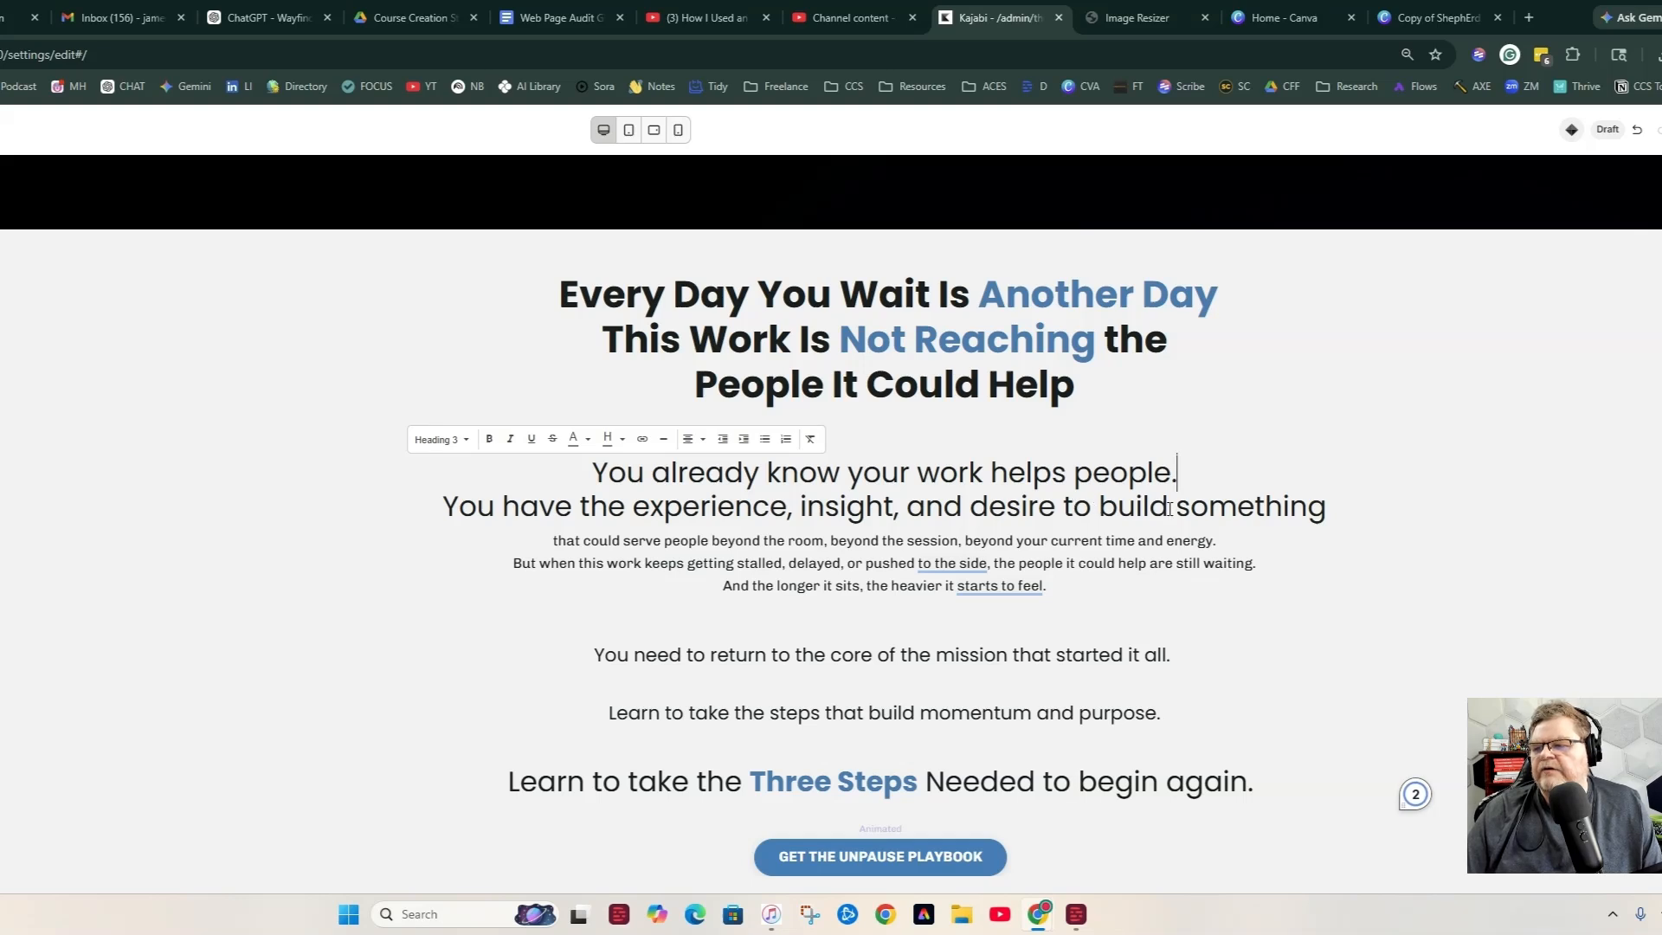
Reword the second sentence from "build something" onward to "build a tool that serves people beyond the room", clearing leftover letters.
{"action": "left_click_drag", "start_coordinate": [1177, 508], "coordinate": [1362, 508]}
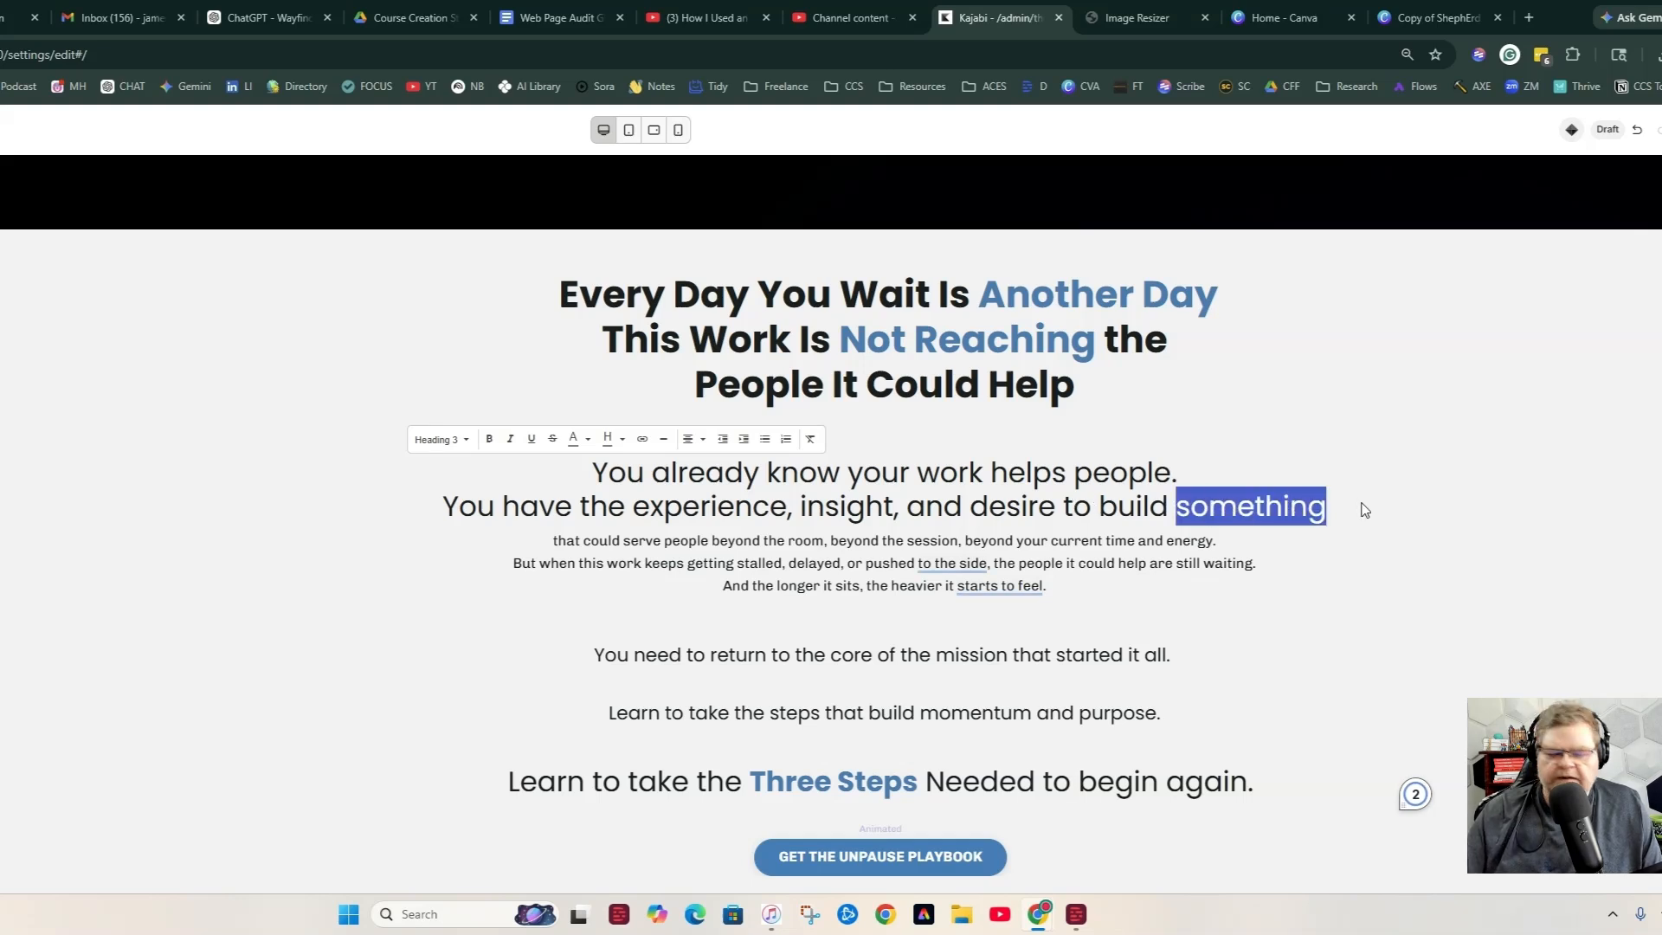
{"action": "type", "text": "a m"}
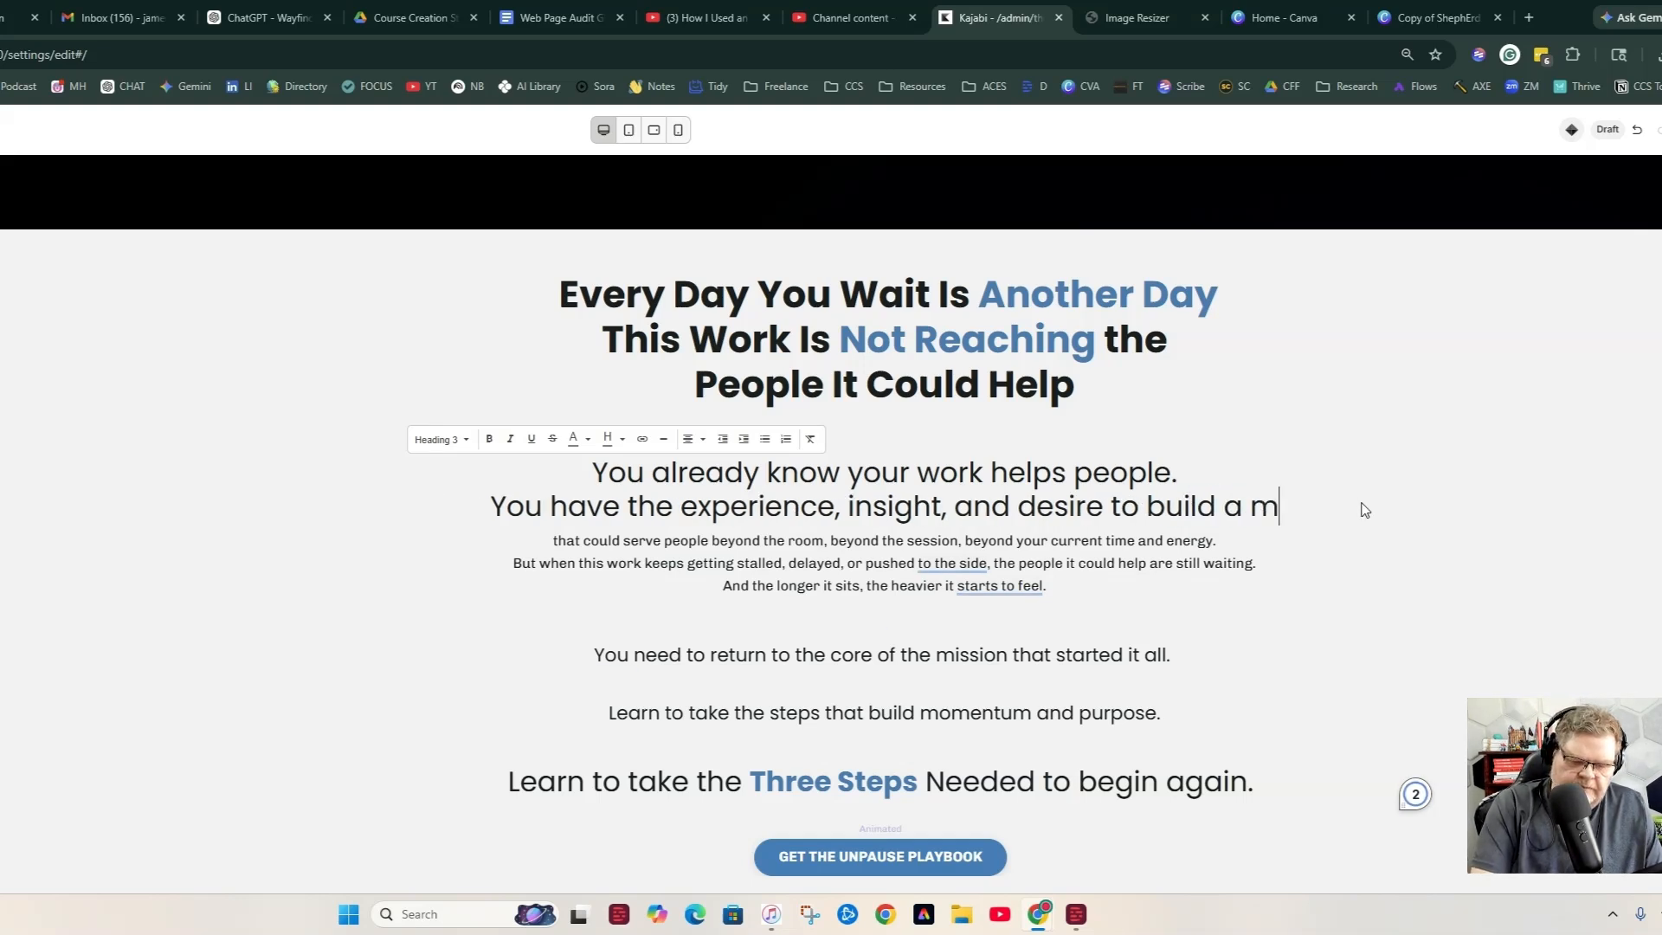
{"action": "type", "text": "eaningful t"}
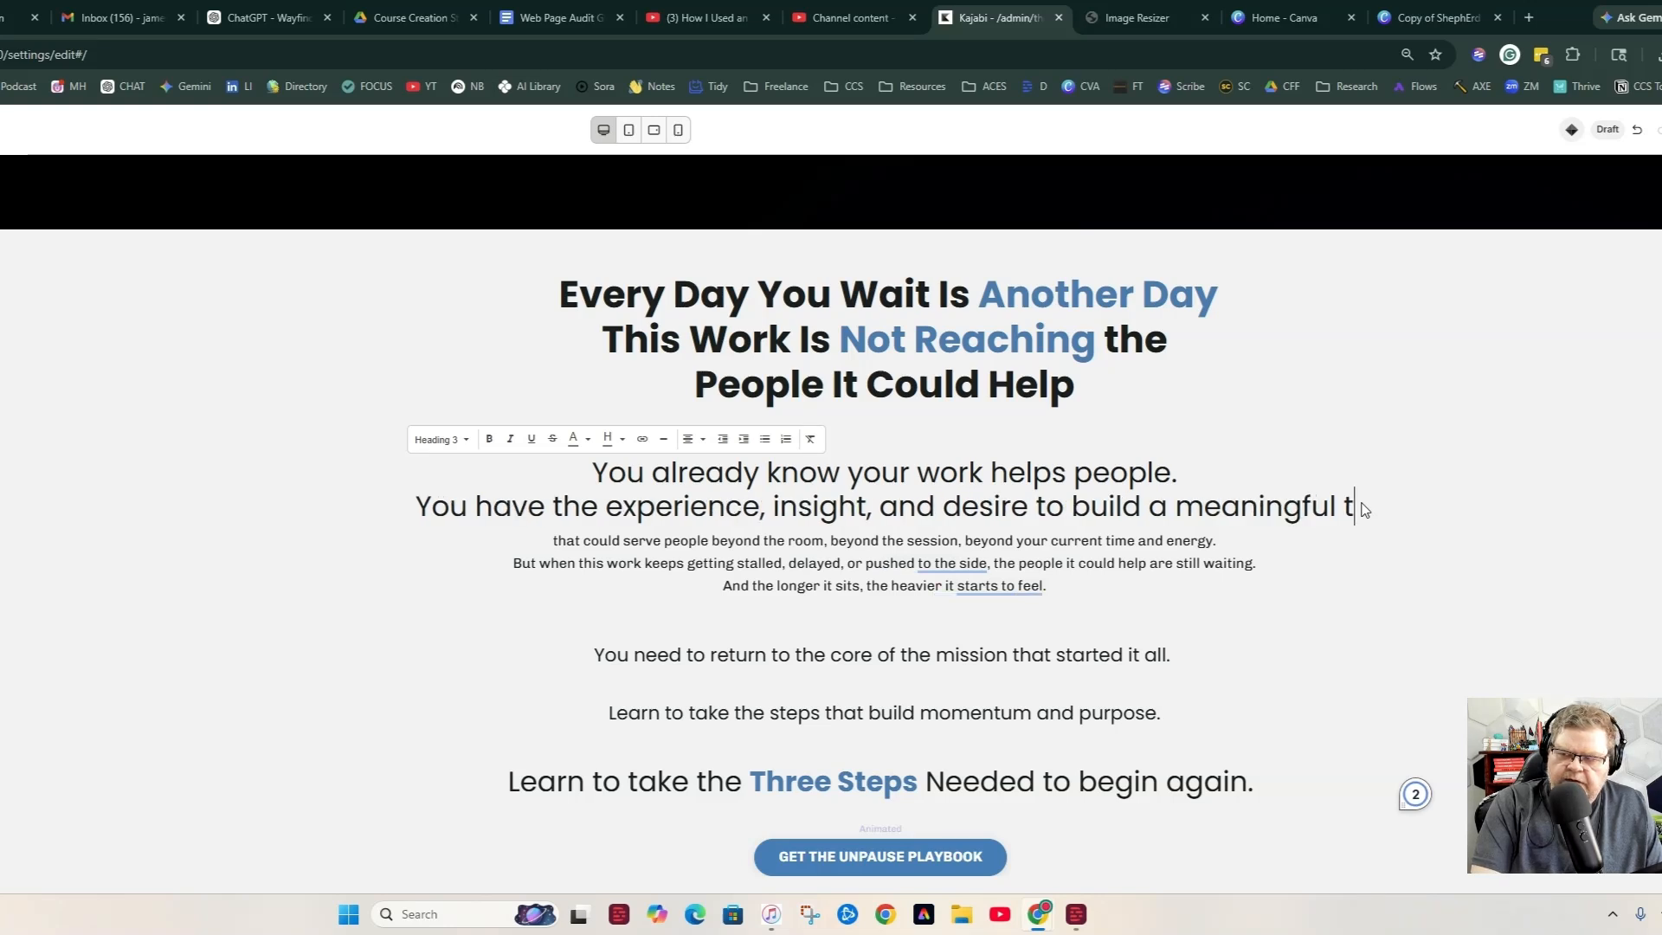
{"action": "type", "text": "ool."}
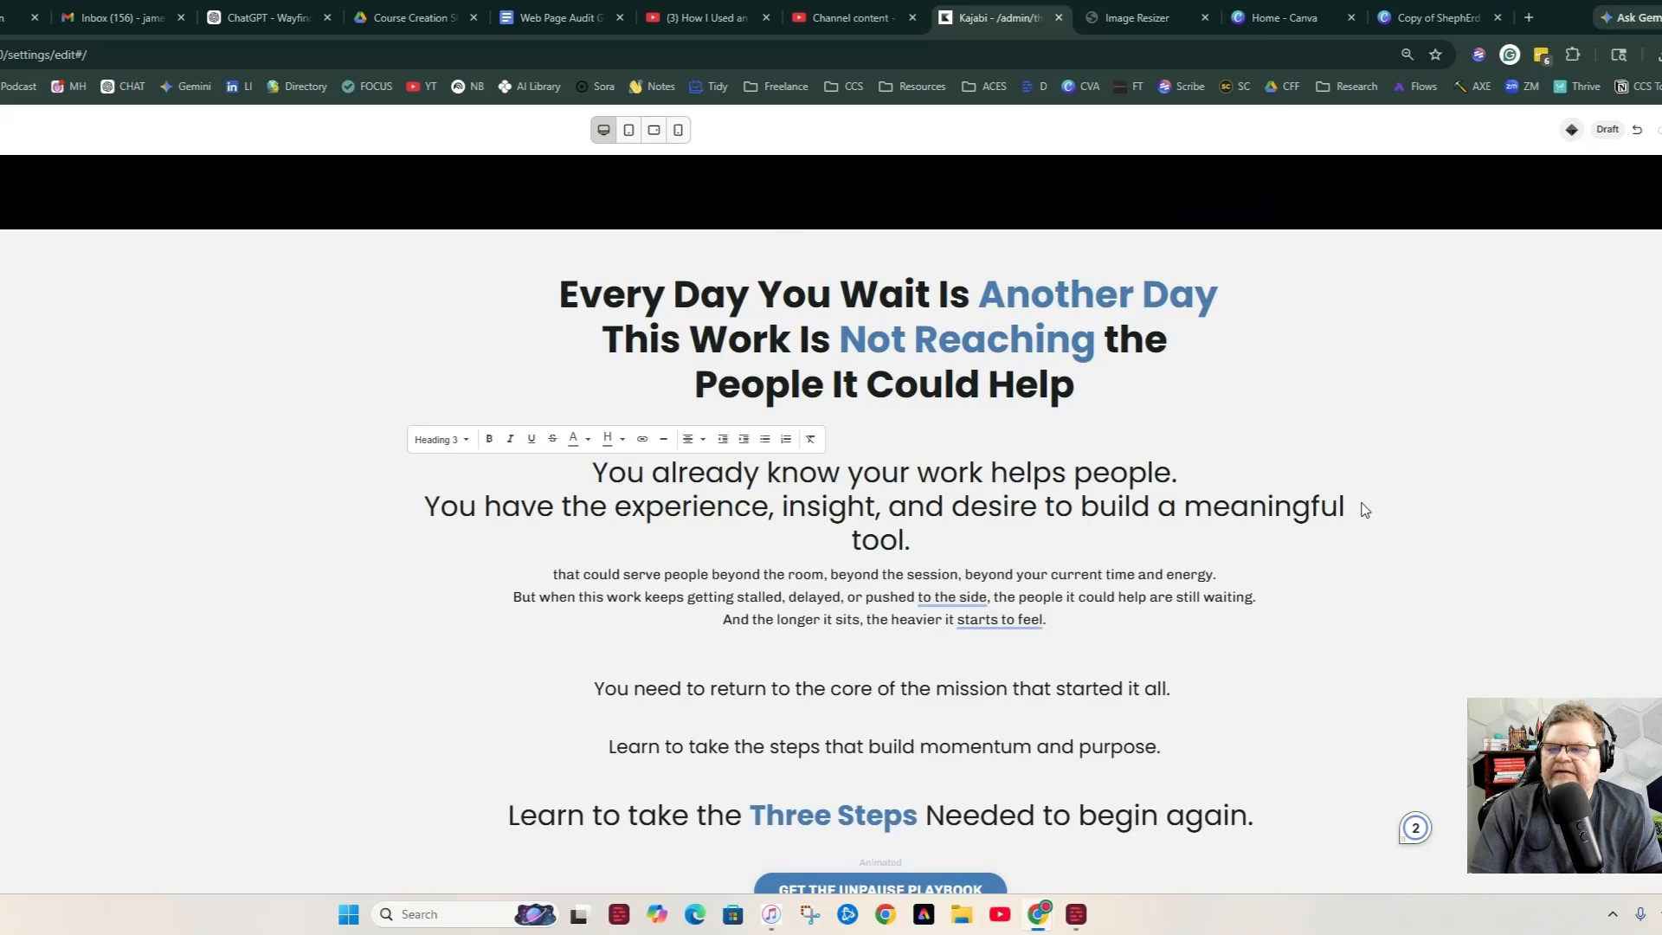
{"action": "key", "text": "BackSpace"}
{"action": "key", "text": "BackSpace"}
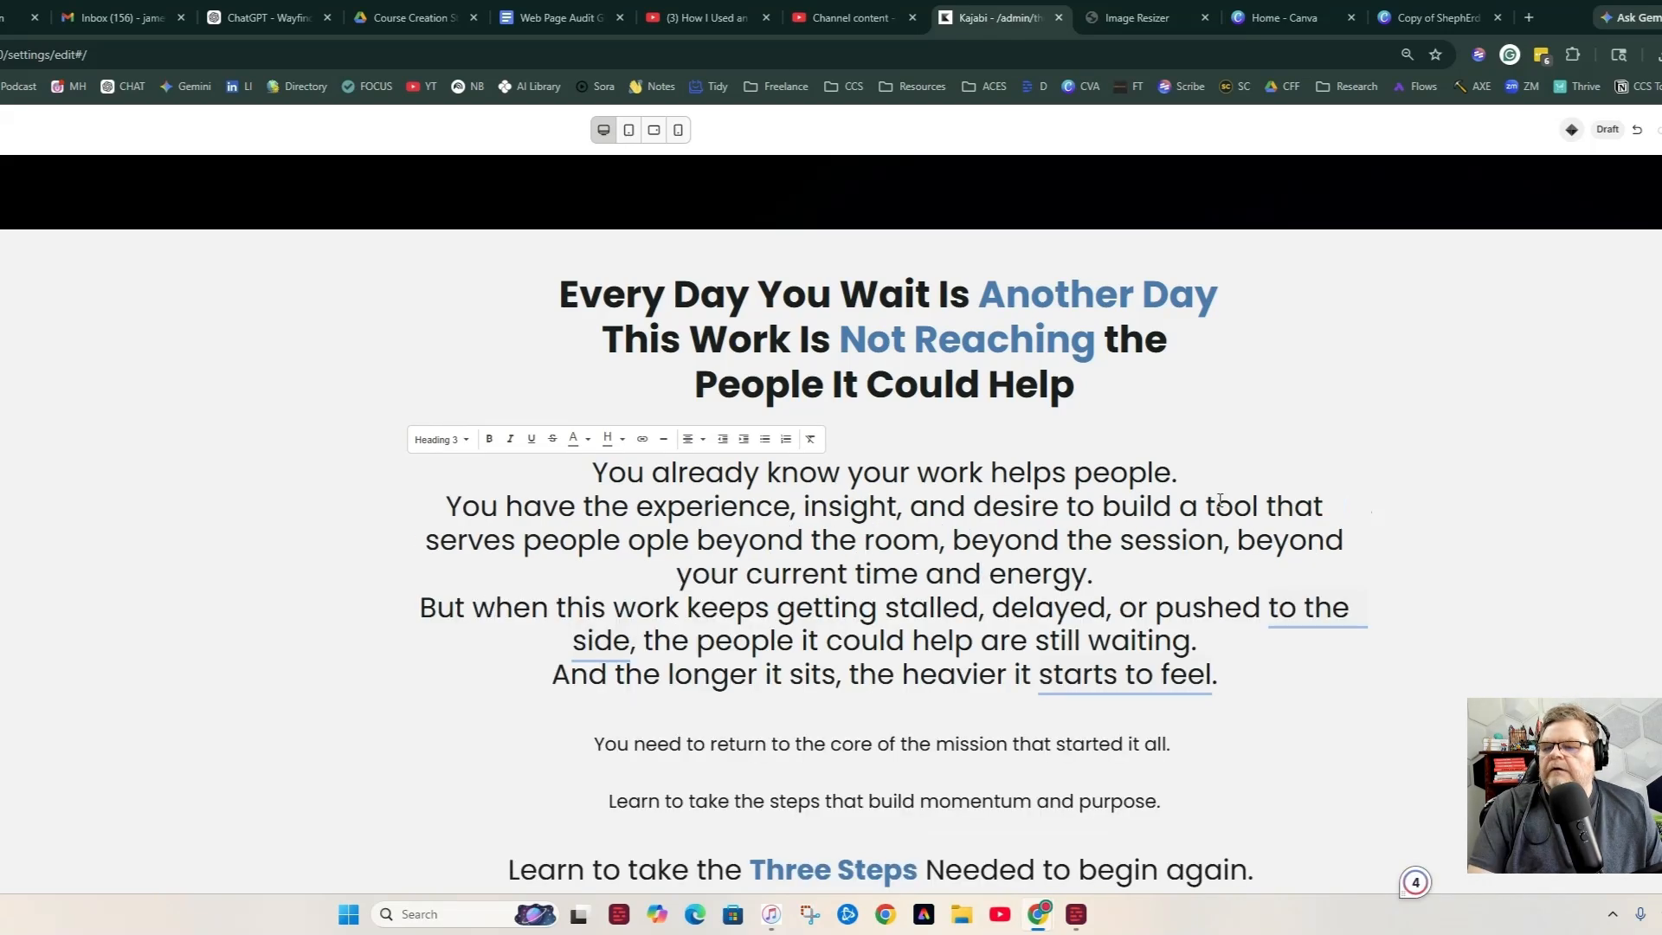
{"action": "key", "text": "Delete"}
{"action": "key", "text": "Delete"}
{"action": "key", "text": "Delete"}
{"action": "key", "text": "Delete"}
{"action": "key", "text": "Delete"}
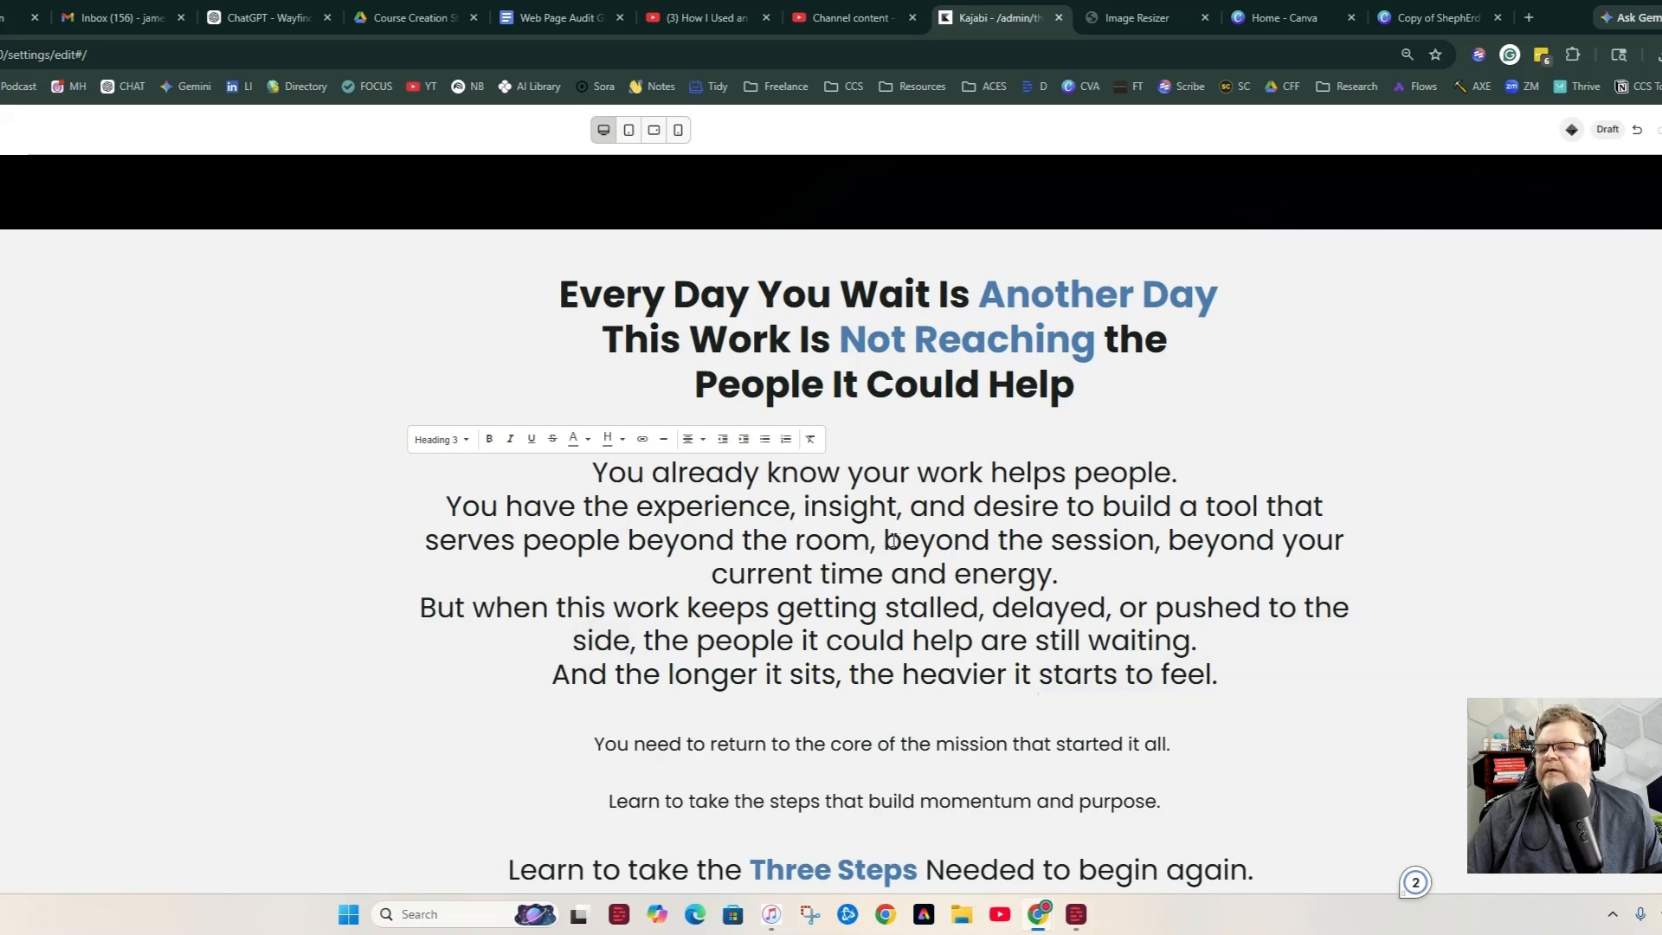
Replace the words after "serves people beyond" with "a one-on-one session.".
{"action": "left_click_drag", "start_coordinate": [1065, 574], "coordinate": [747, 547]}
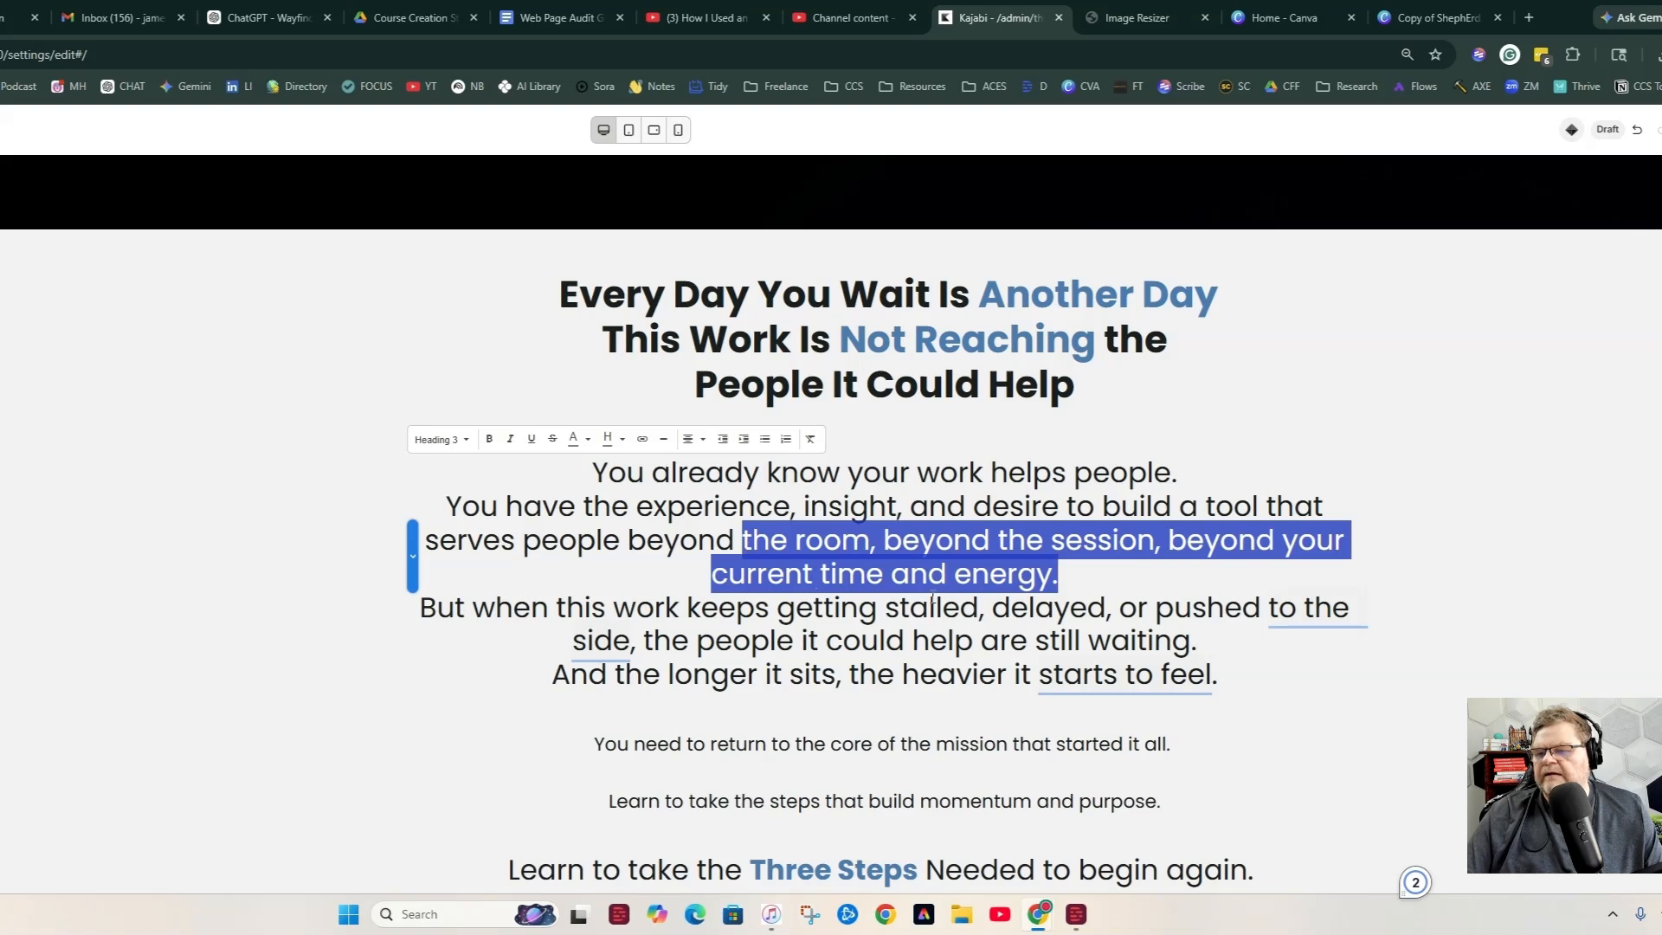
{"action": "type", "text": "a"}
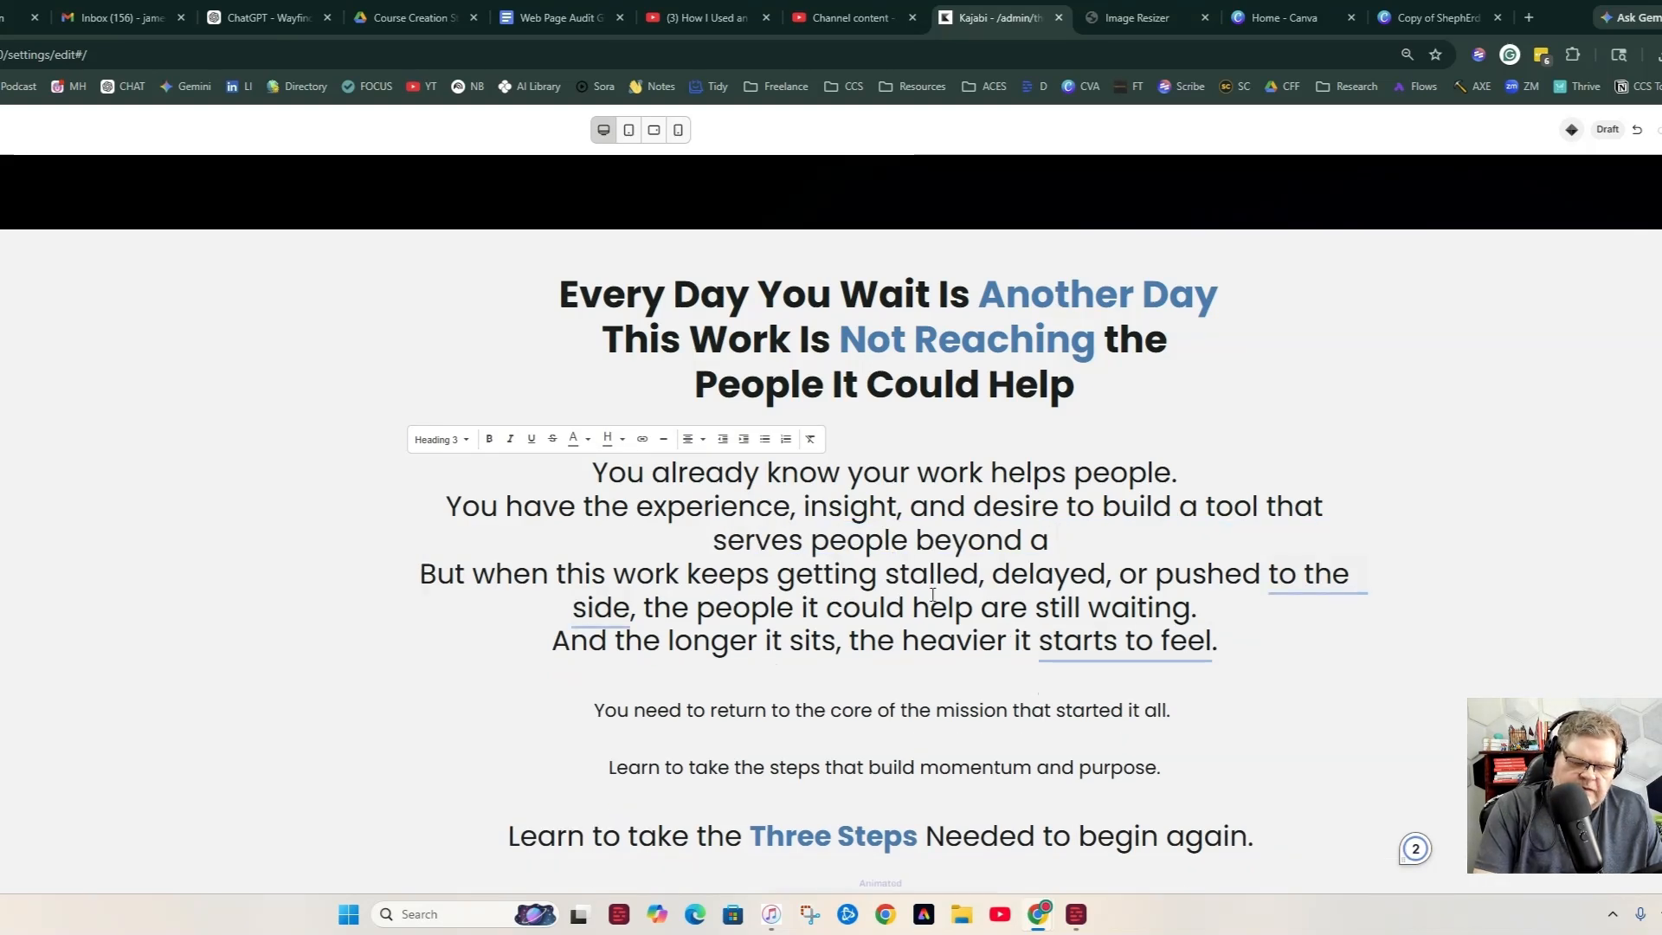
{"action": "type", "text": " o"}
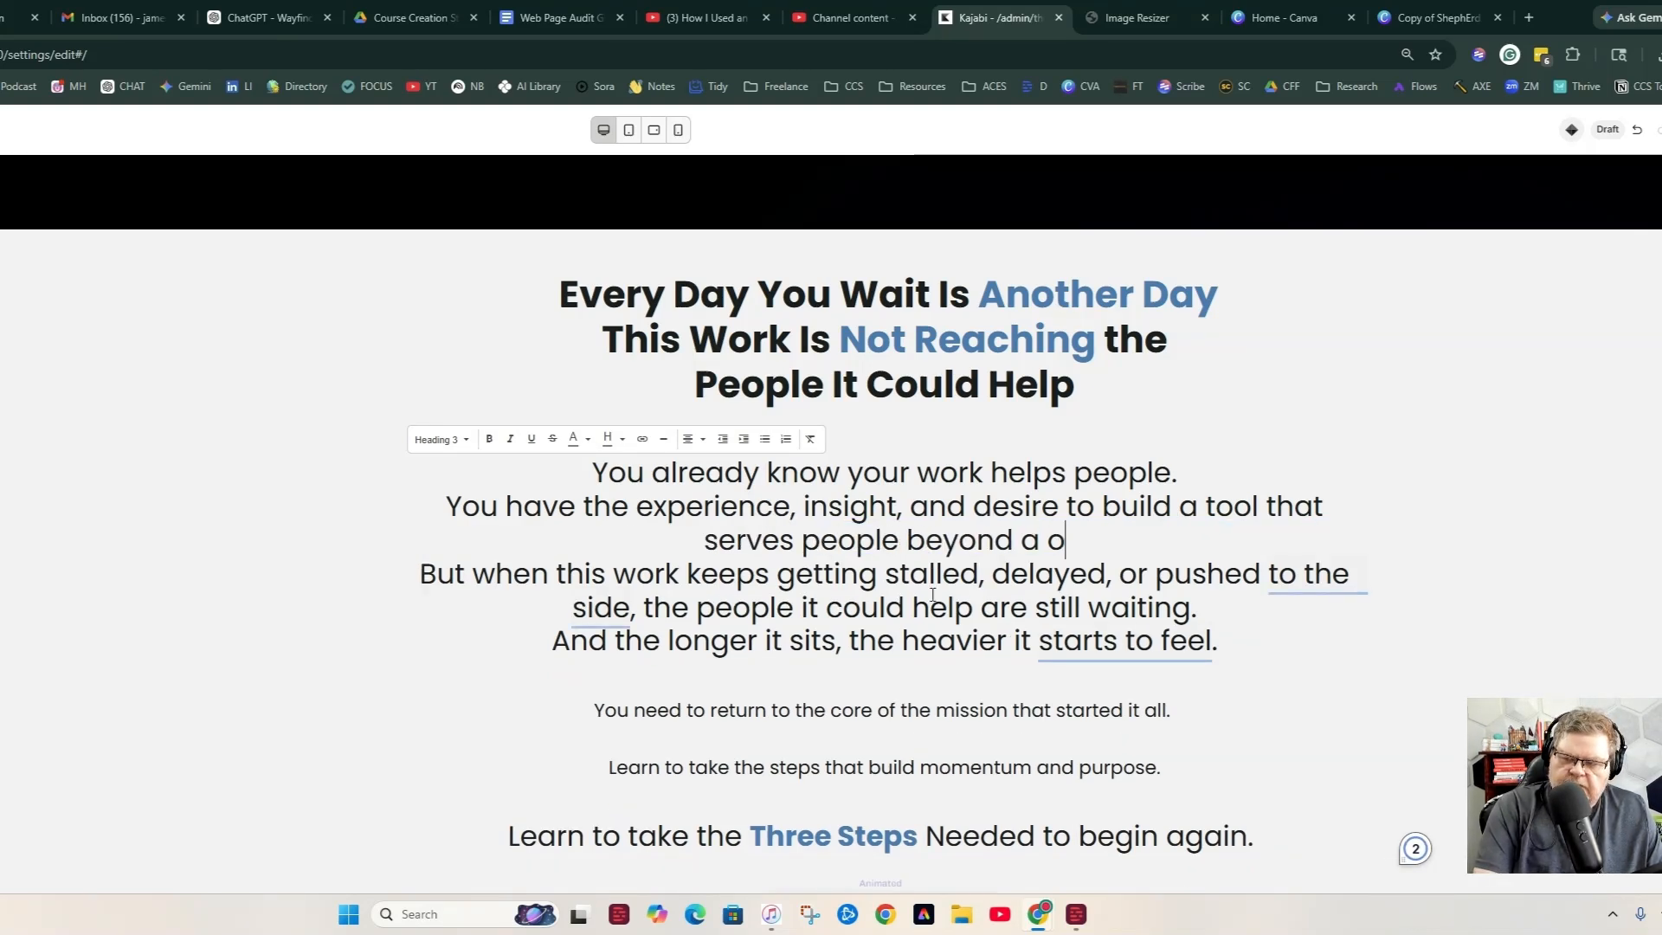
{"action": "type", "text": "ne-"}
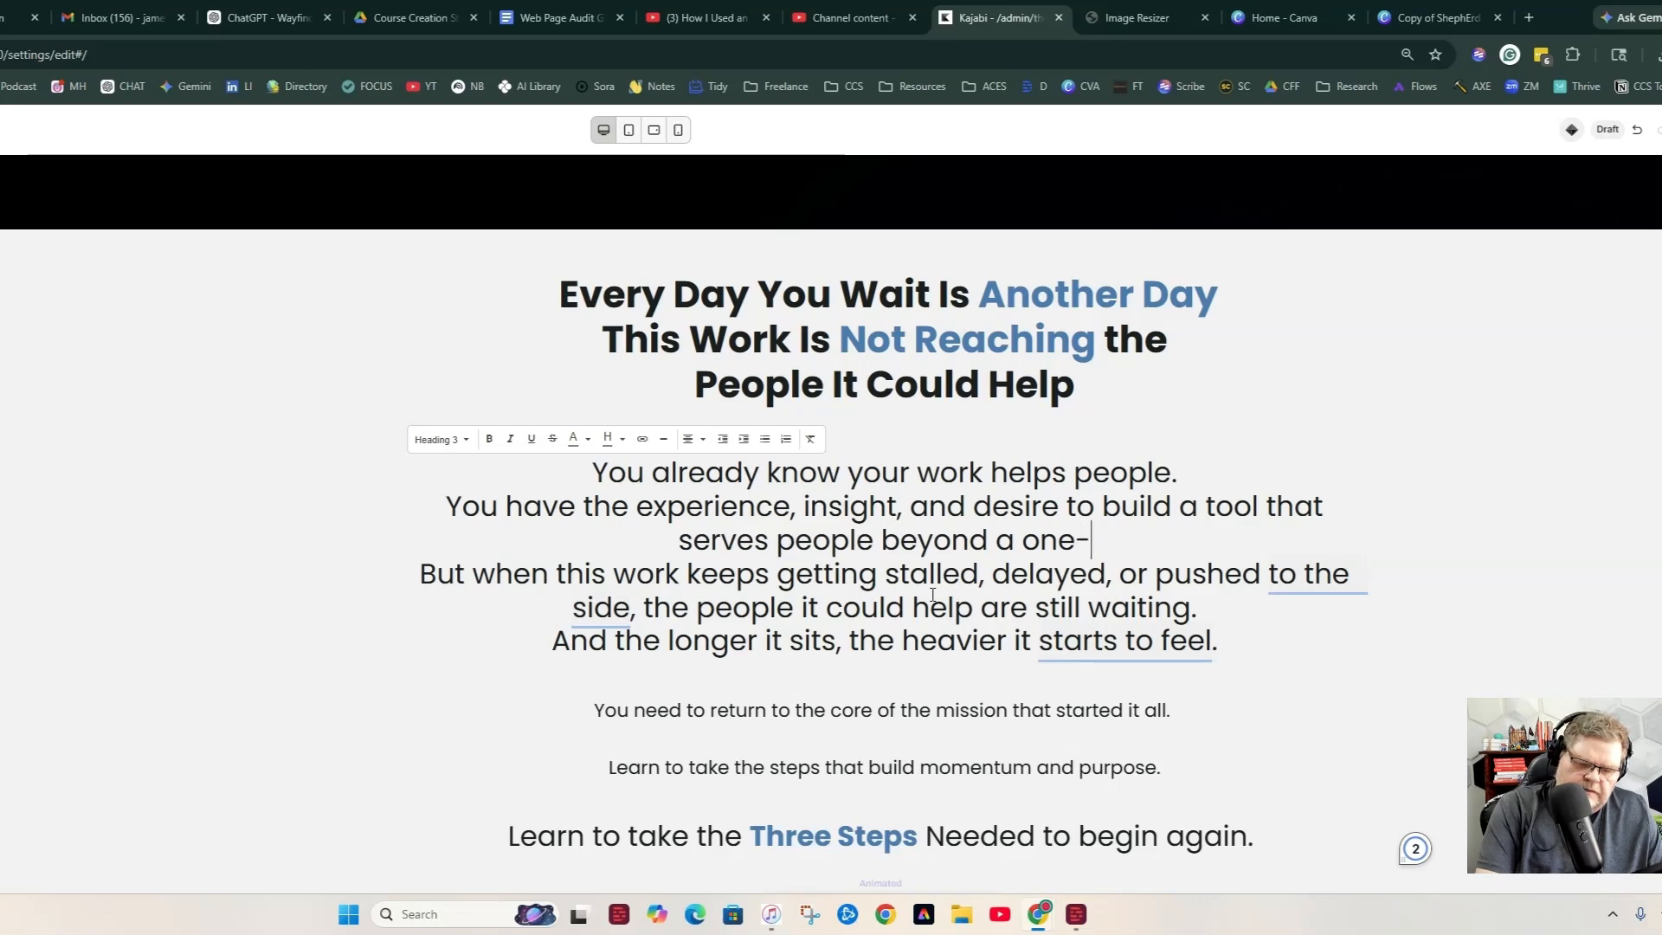
{"action": "type", "text": "on-on"}
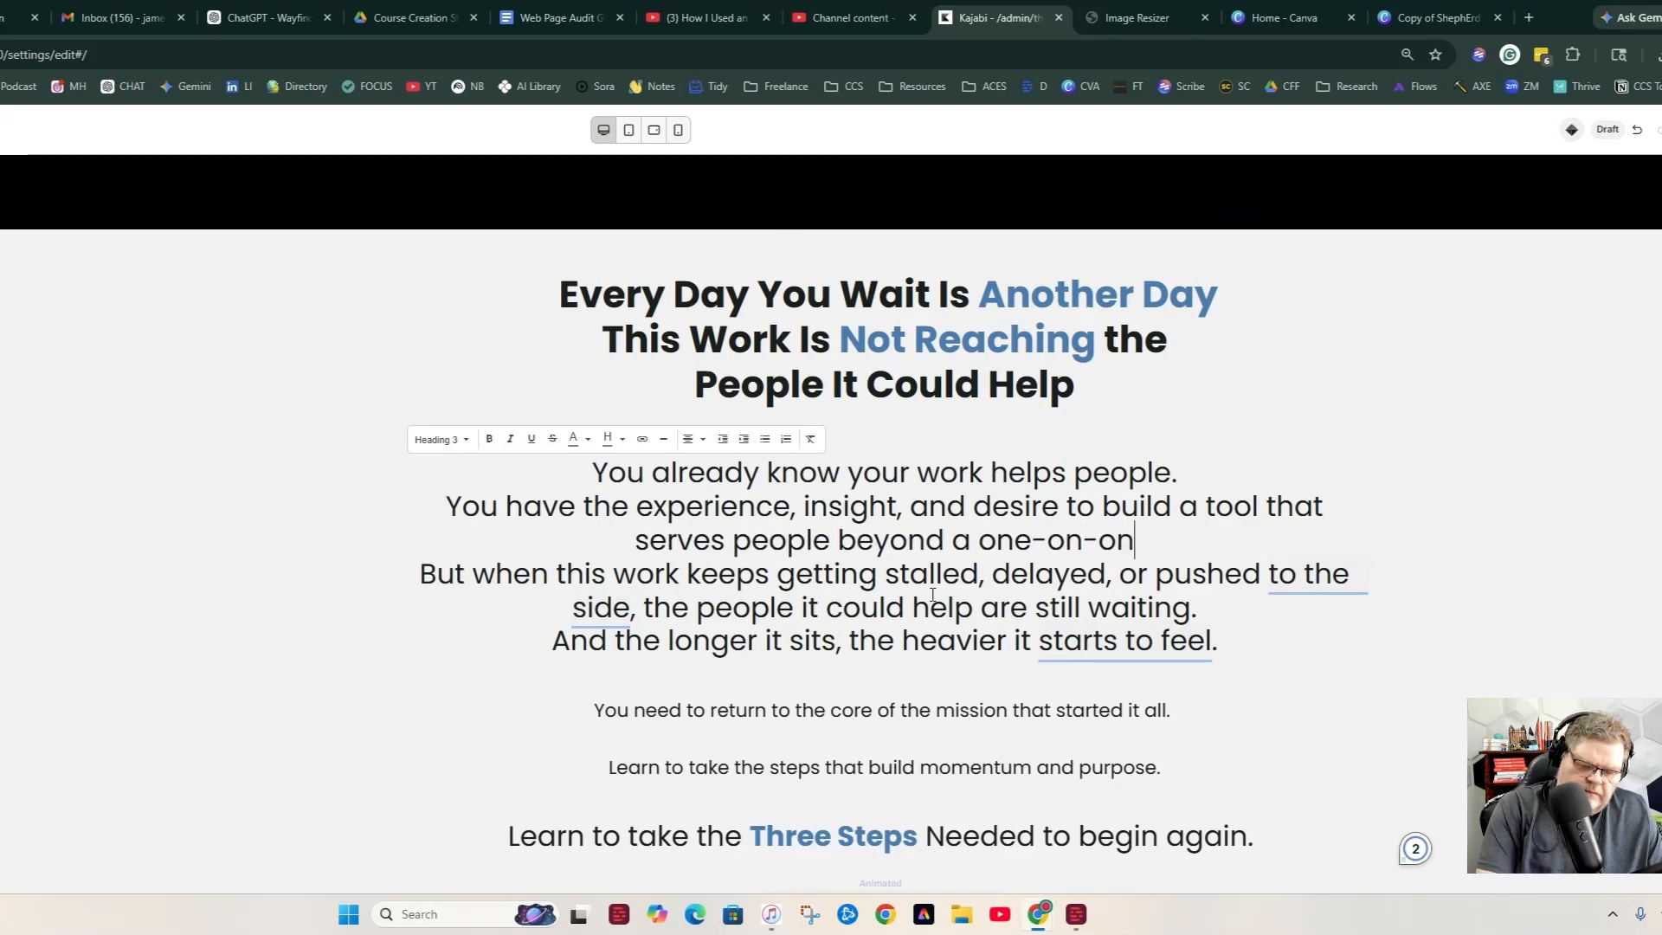
{"action": "type", "text": "e session."}
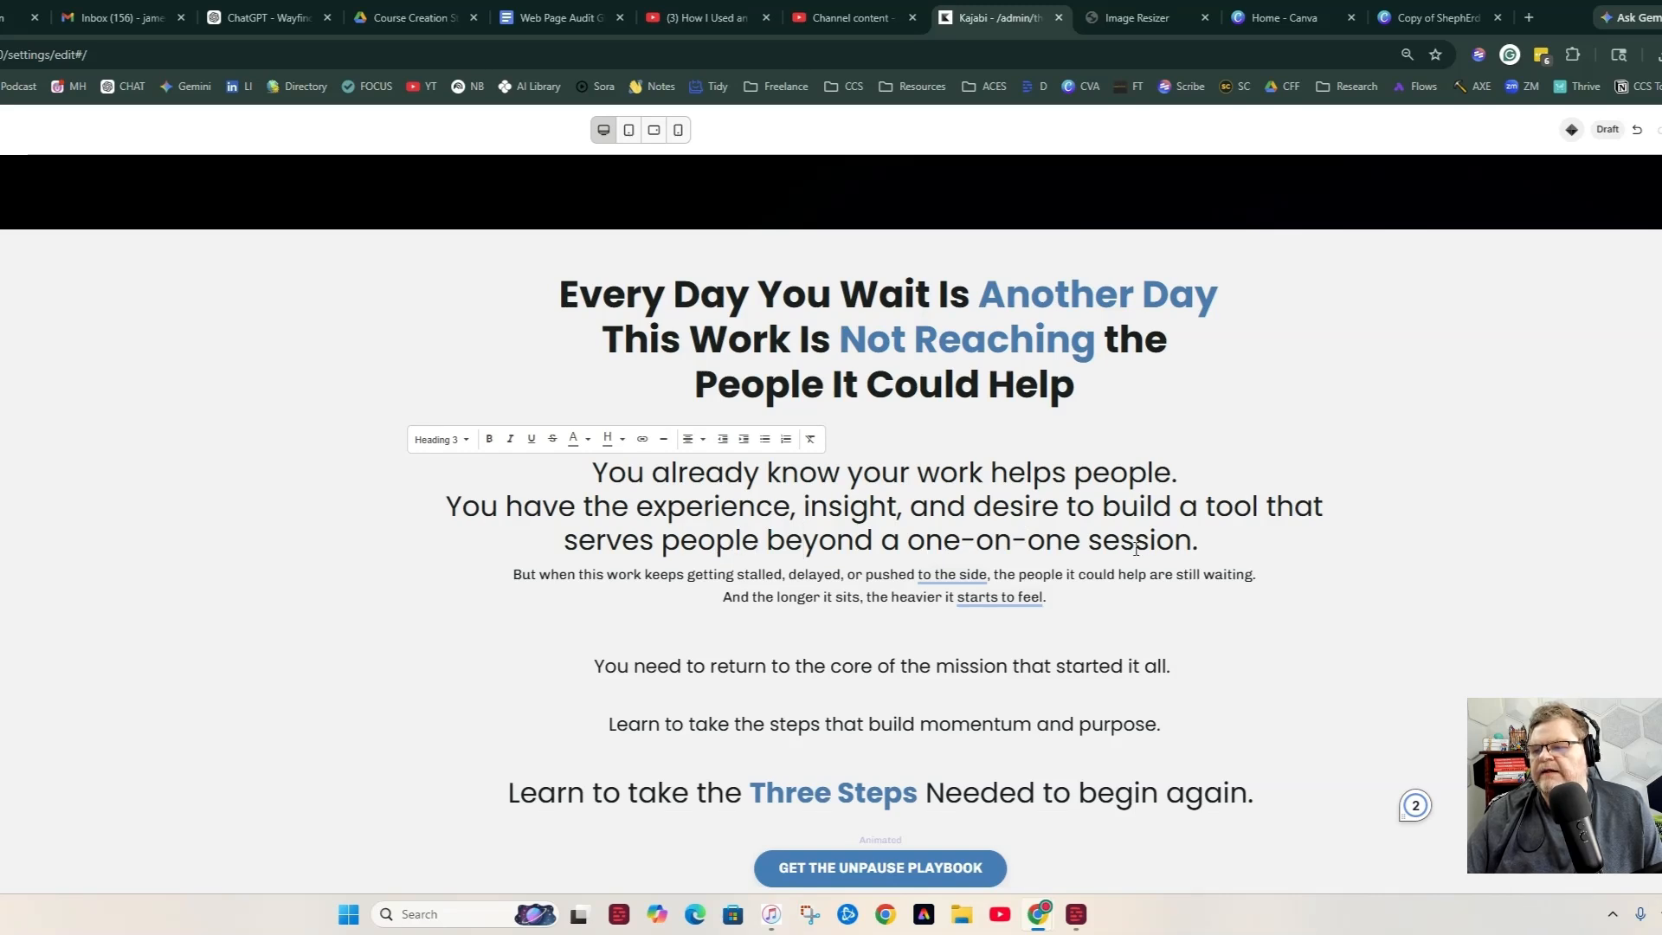
Replace the lines below "one-on-one session." with the copy beginning "But the work keeps getting stalled, delayed, or pushed aside." and its three bullets.
{"action": "left_click", "coordinate": [513, 578]}
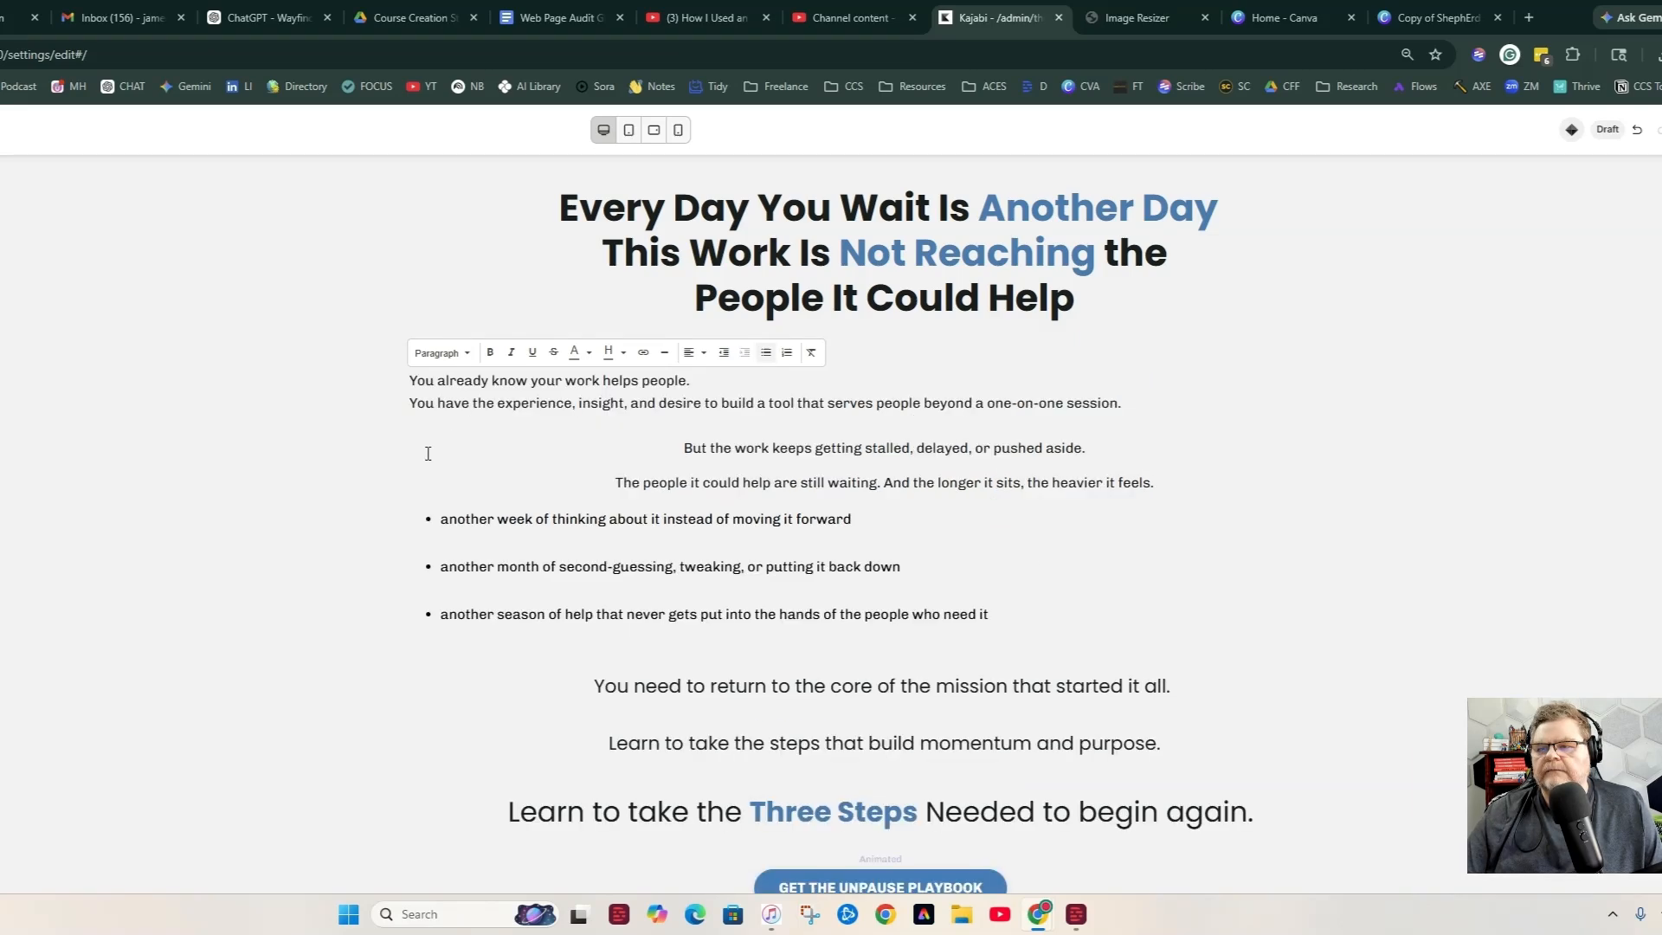
{"action": "left_click", "coordinate": [422, 456]}
Examine the text block's source code from the opening heading through the bullet list, and close it without changes.
{"action": "left_click", "coordinate": [734, 511]}
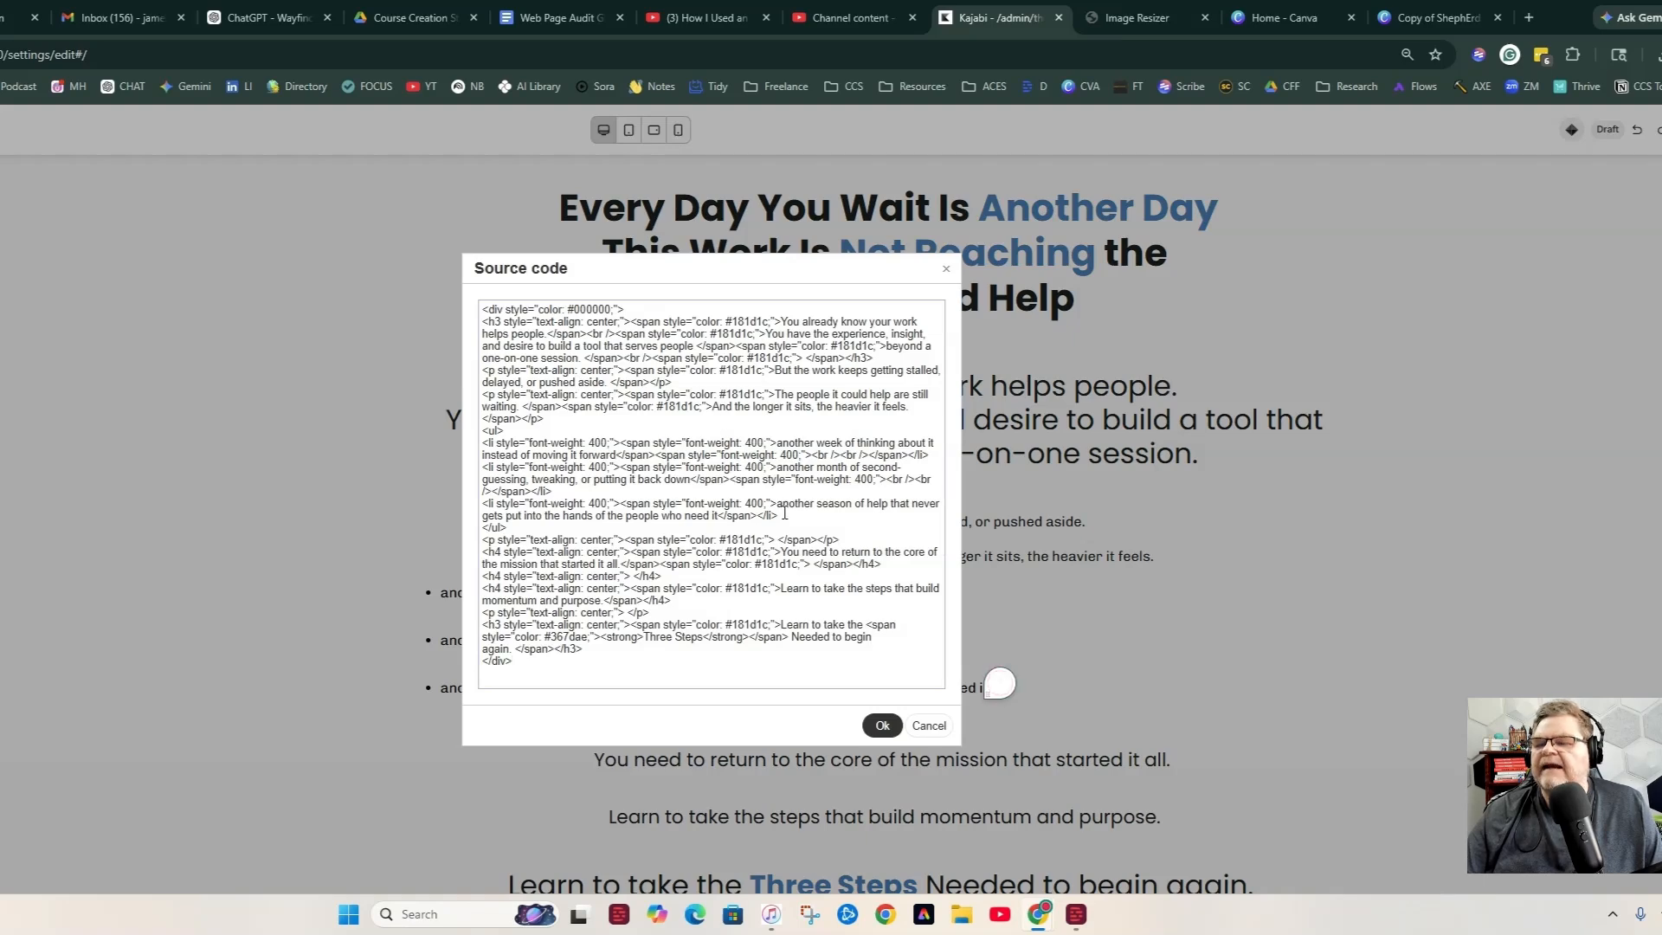
{"action": "left_click_drag", "start_coordinate": [488, 321], "coordinate": [626, 534]}
{"action": "left_click", "coordinate": [925, 729]}
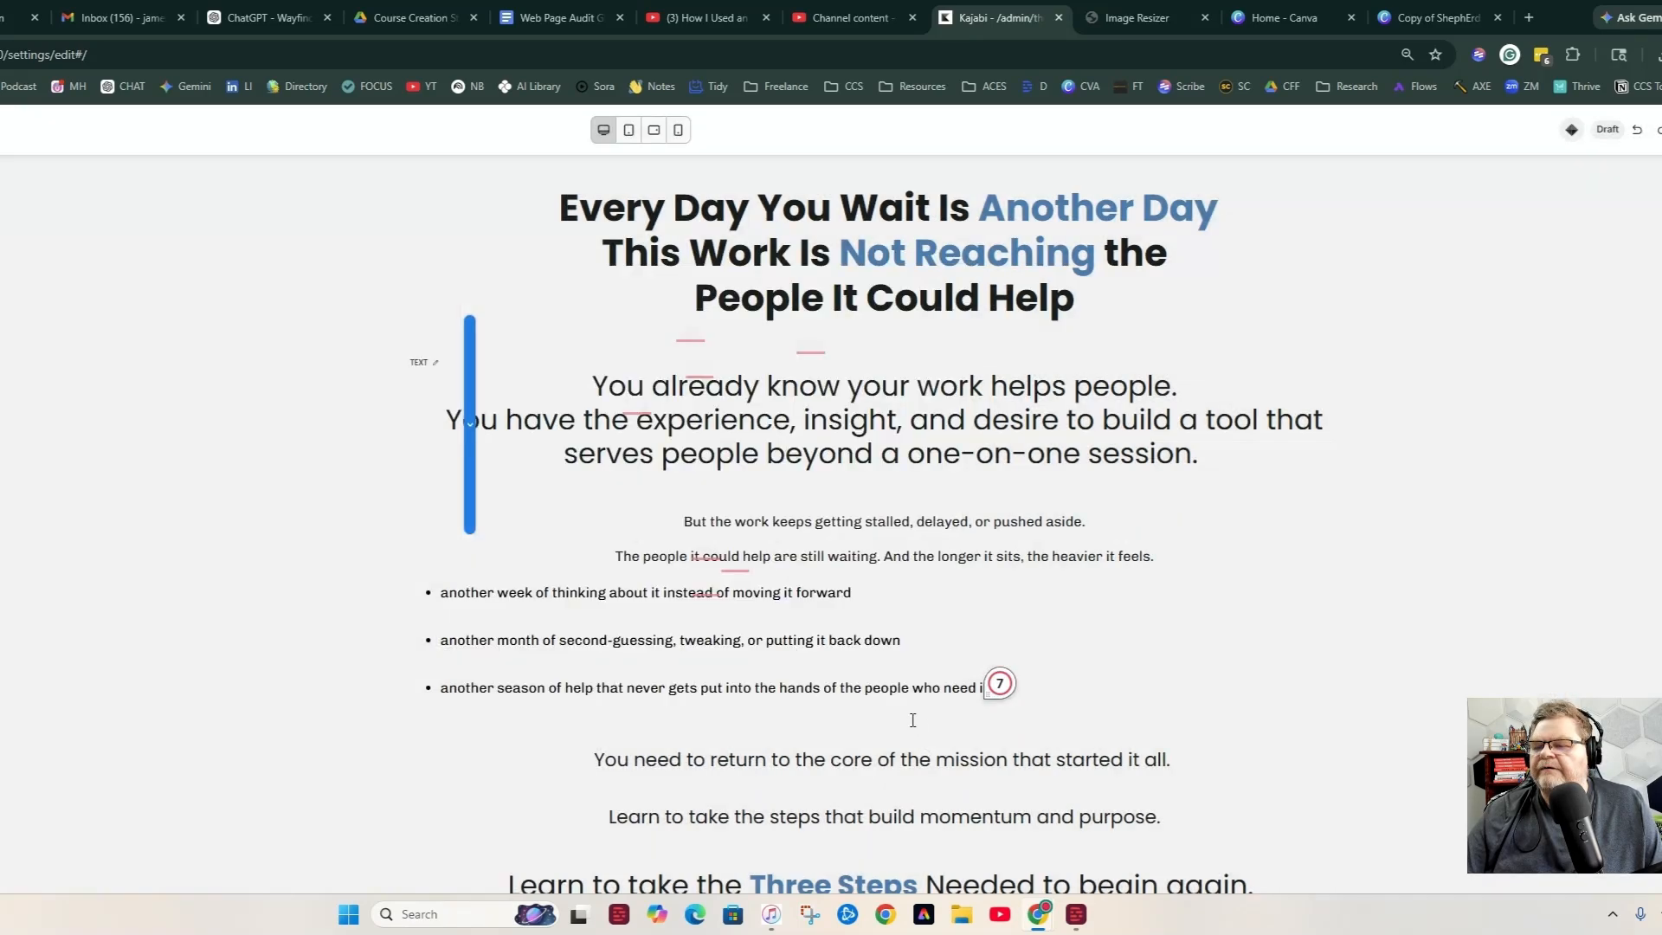
Insert "to bring your ideals to life" after "But the work" in the line above the bullets.
{"action": "left_click", "coordinate": [861, 505]}
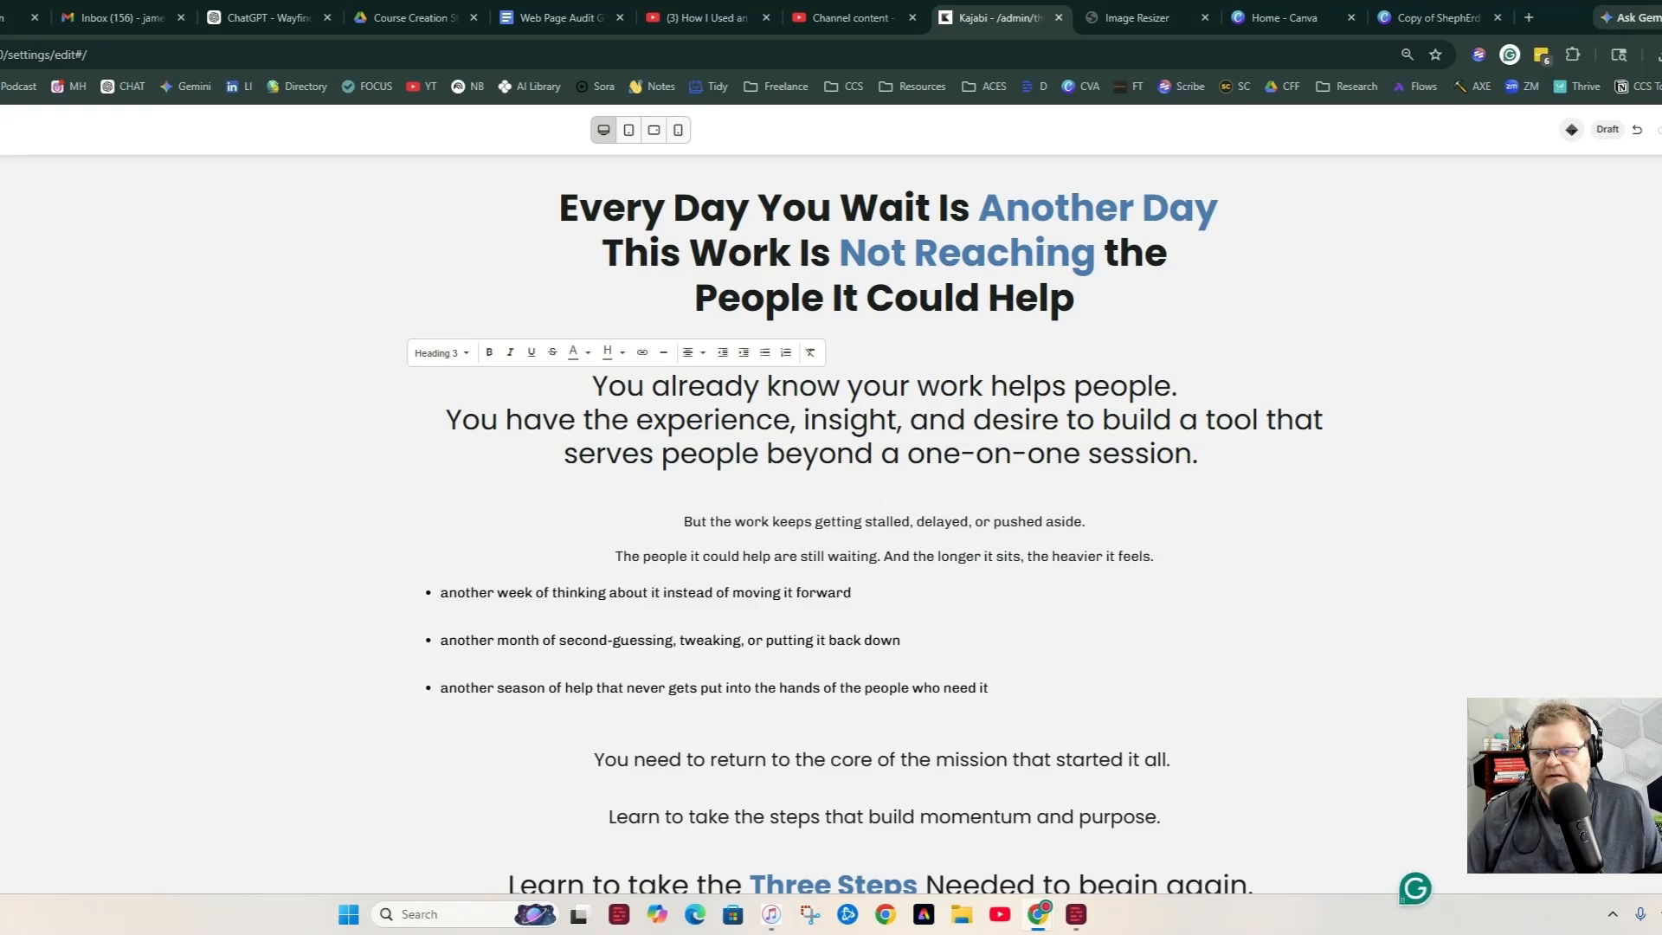
{"action": "left_click", "coordinate": [45, 484]}
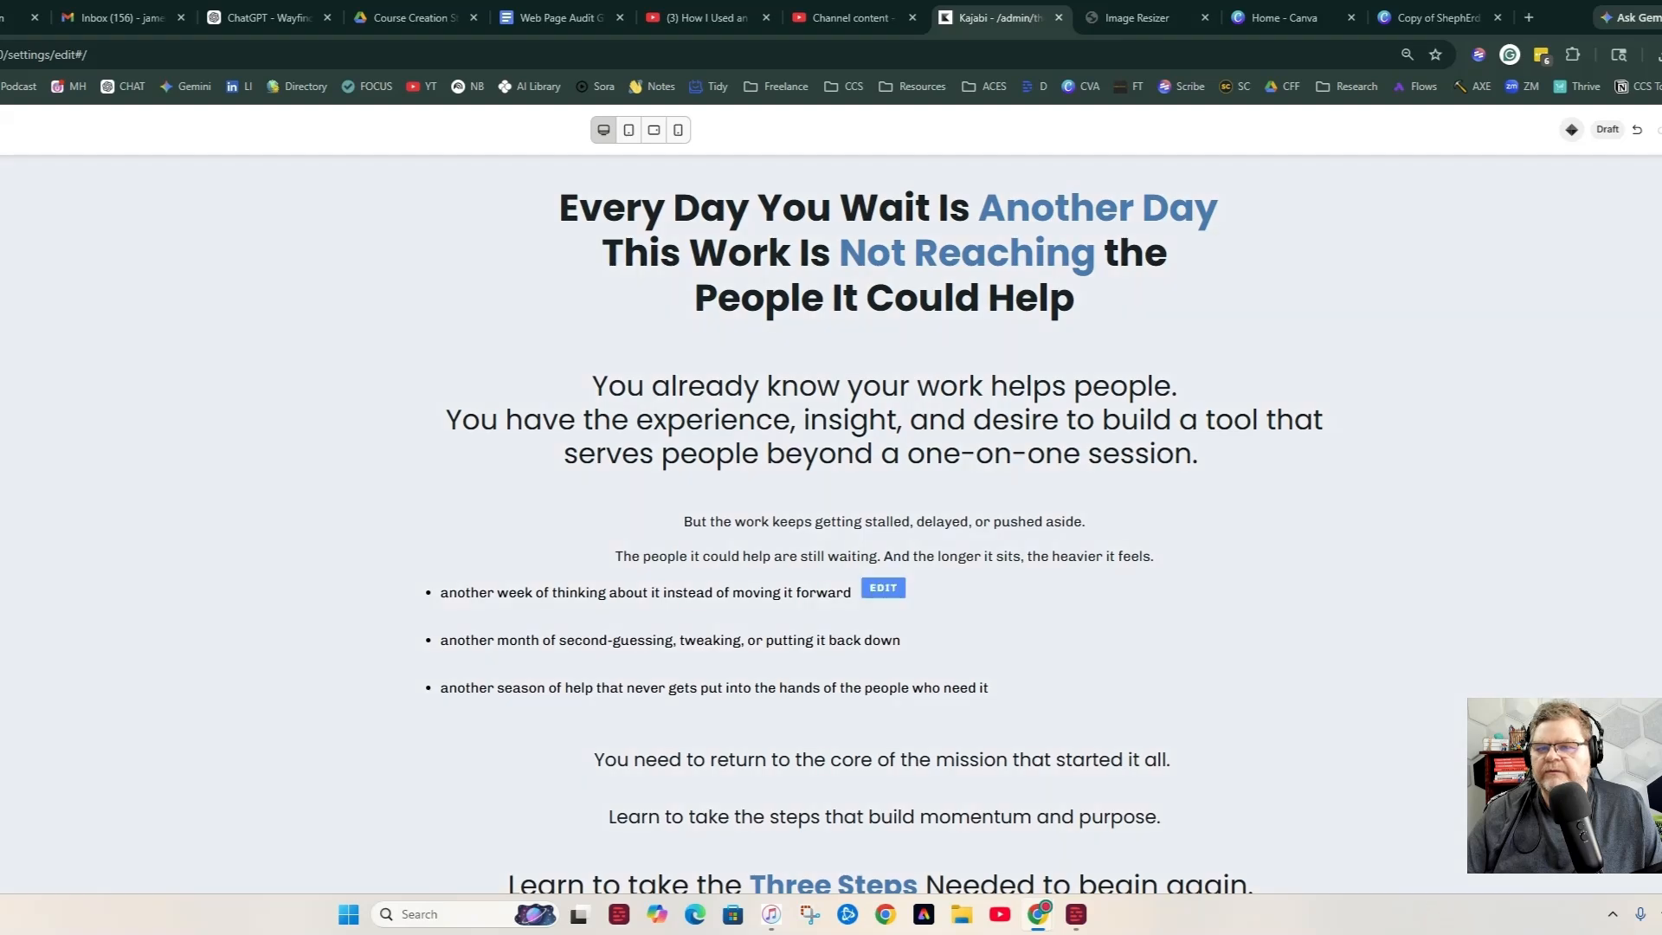
{"action": "scroll", "coordinate": [952, 502], "scroll_direction": "up", "scroll_amount": 2}
{"action": "scroll", "coordinate": [779, 515], "scroll_direction": "down", "scroll_amount": 3}
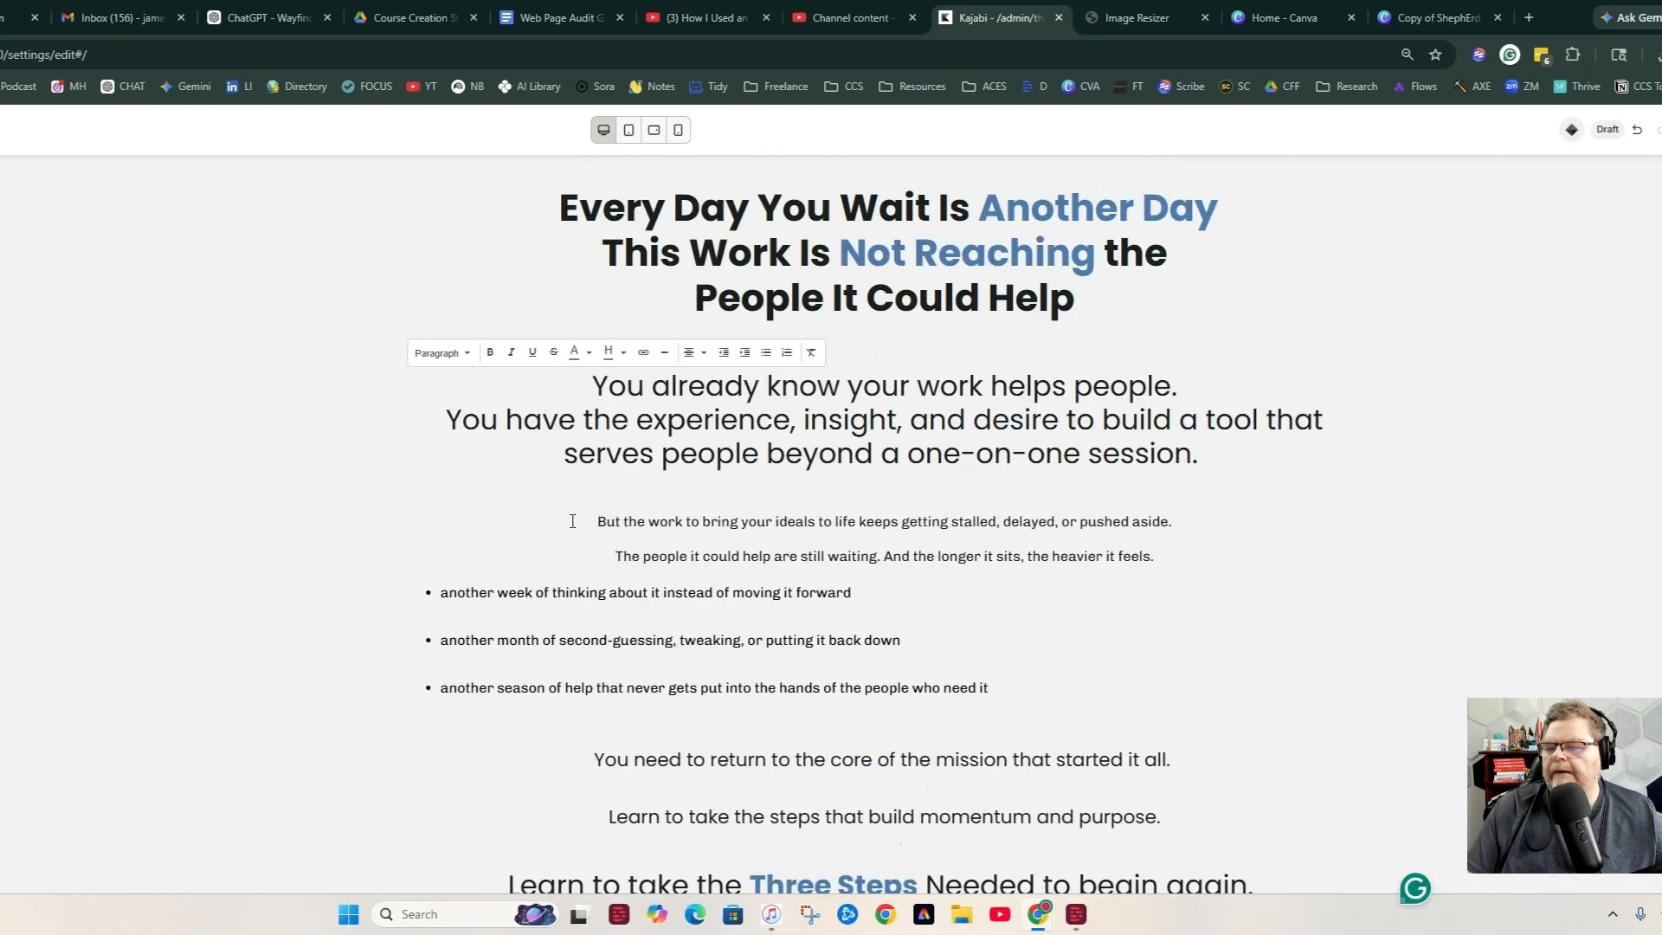
Remove everything below the "one-on-one session." sentence, starting with "But the work to bring your ideals to life".
{"action": "left_click", "coordinate": [572, 521]}
{"action": "left_click_drag", "start_coordinate": [1006, 683], "coordinate": [567, 515]}
{"action": "key", "text": "BackSpace"}
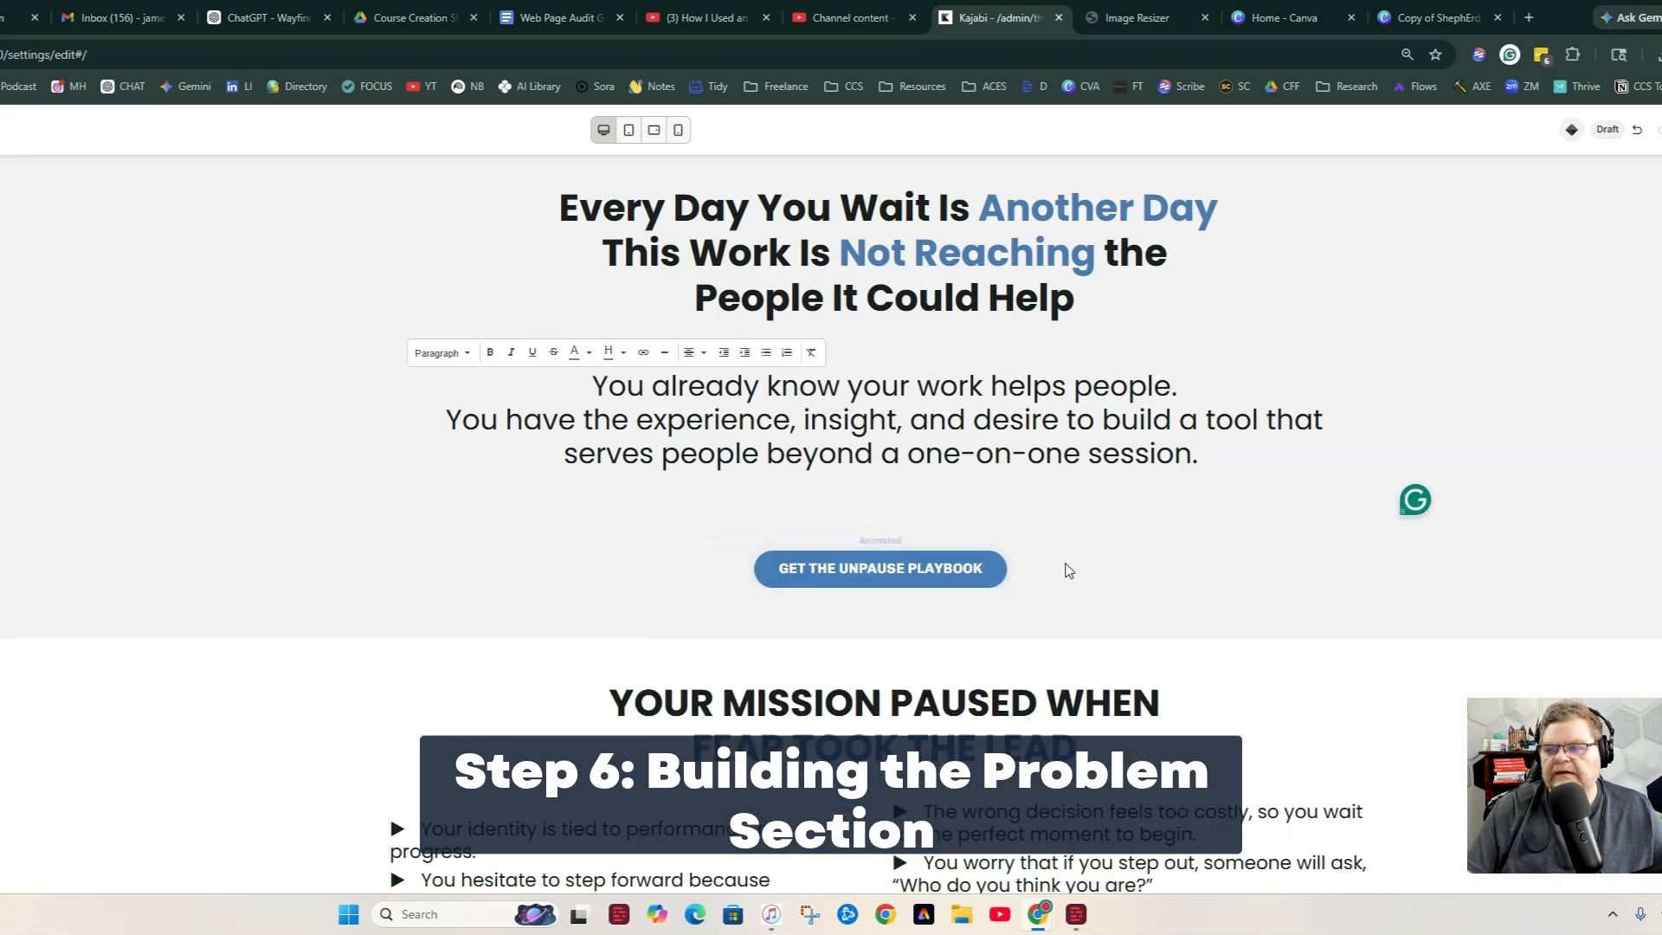
Add a text block below the Get the Unpause Playbook button and replace its placeholder body with the "But the work to bring your ideals to life" copy.
{"action": "left_click", "coordinate": [1, 378]}
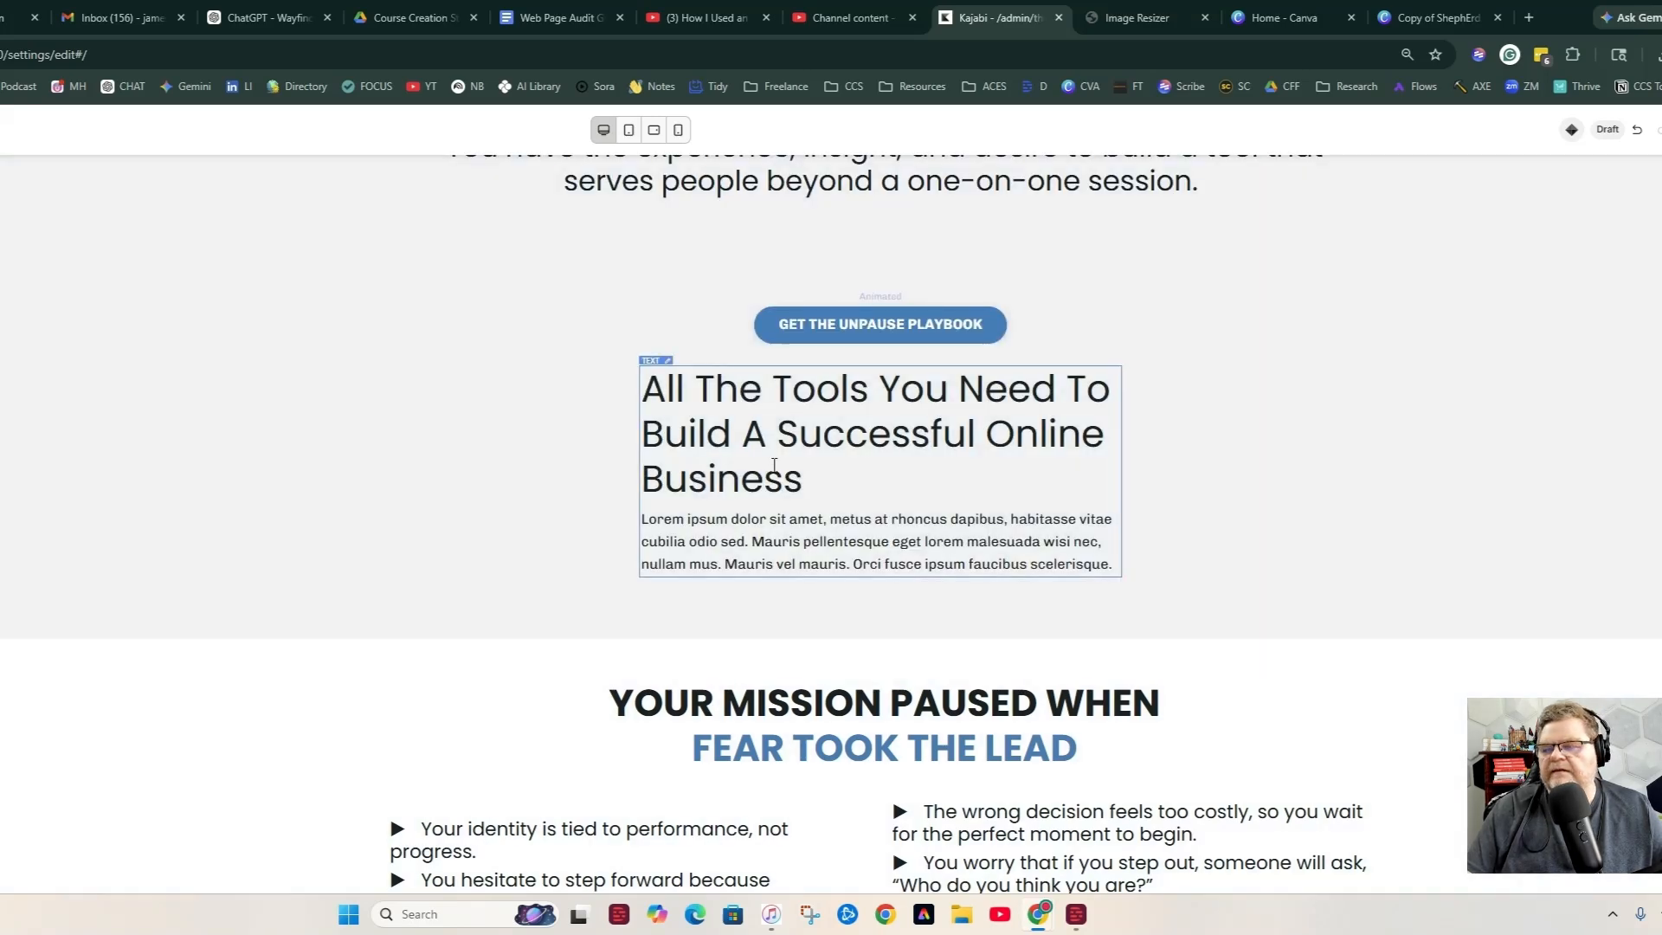
{"action": "scroll", "coordinate": [850, 300], "scroll_direction": "up", "scroll_amount": 3}
{"action": "scroll", "coordinate": [424, 350], "scroll_direction": "down", "scroll_amount": 3}
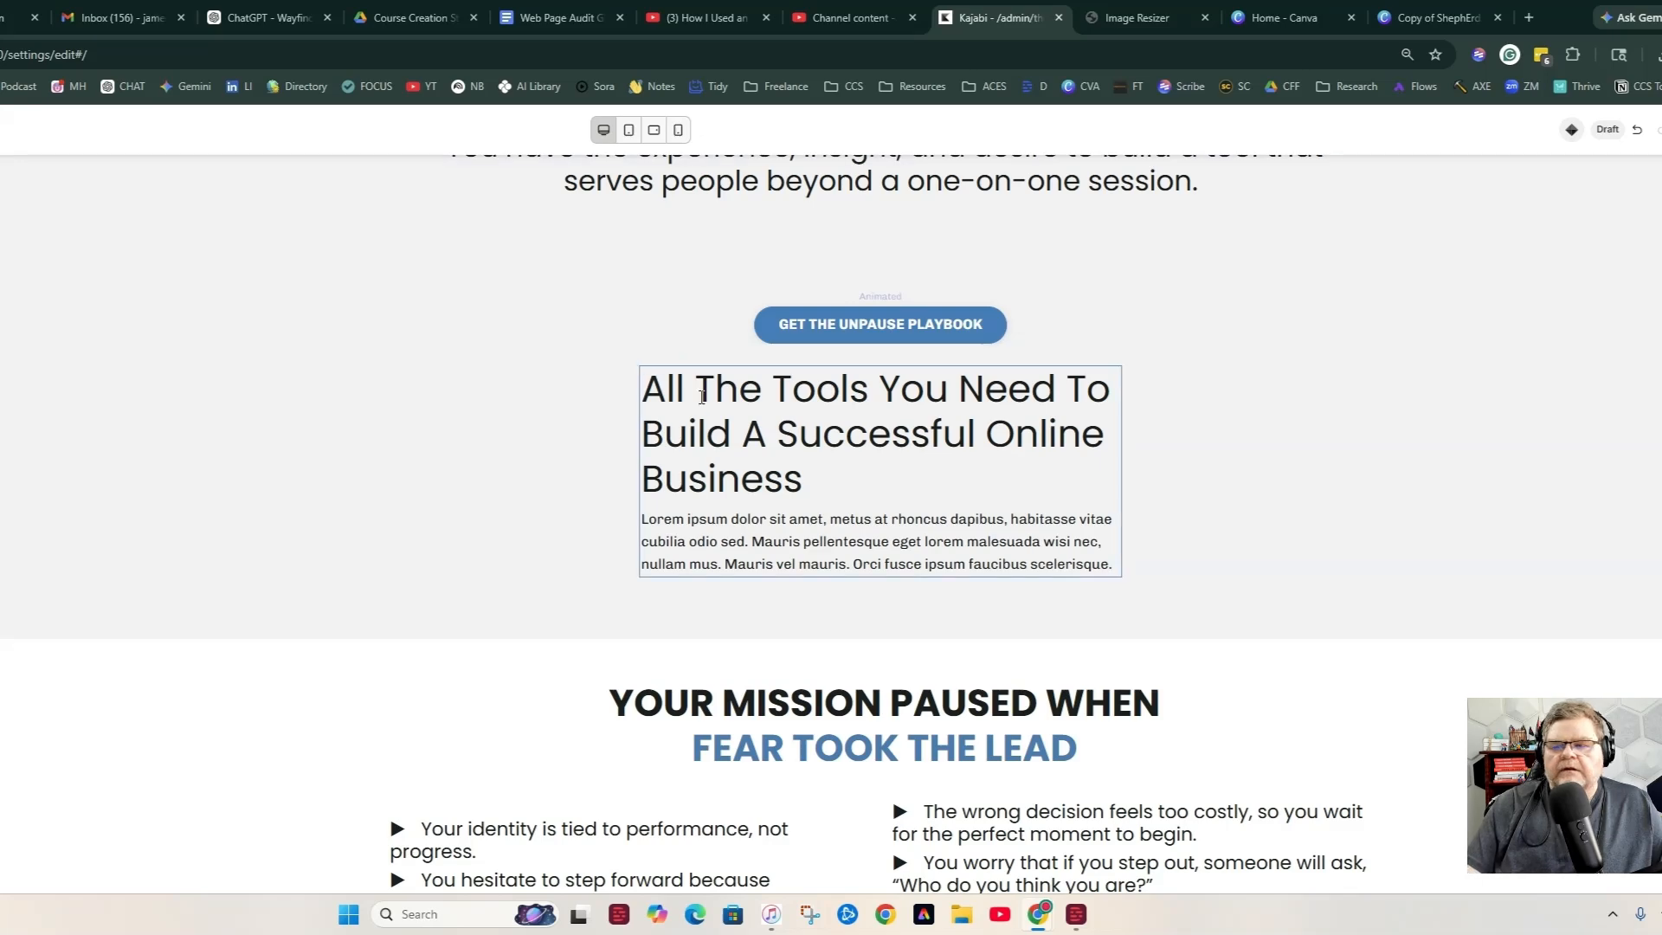
{"action": "left_click", "coordinate": [766, 338]}
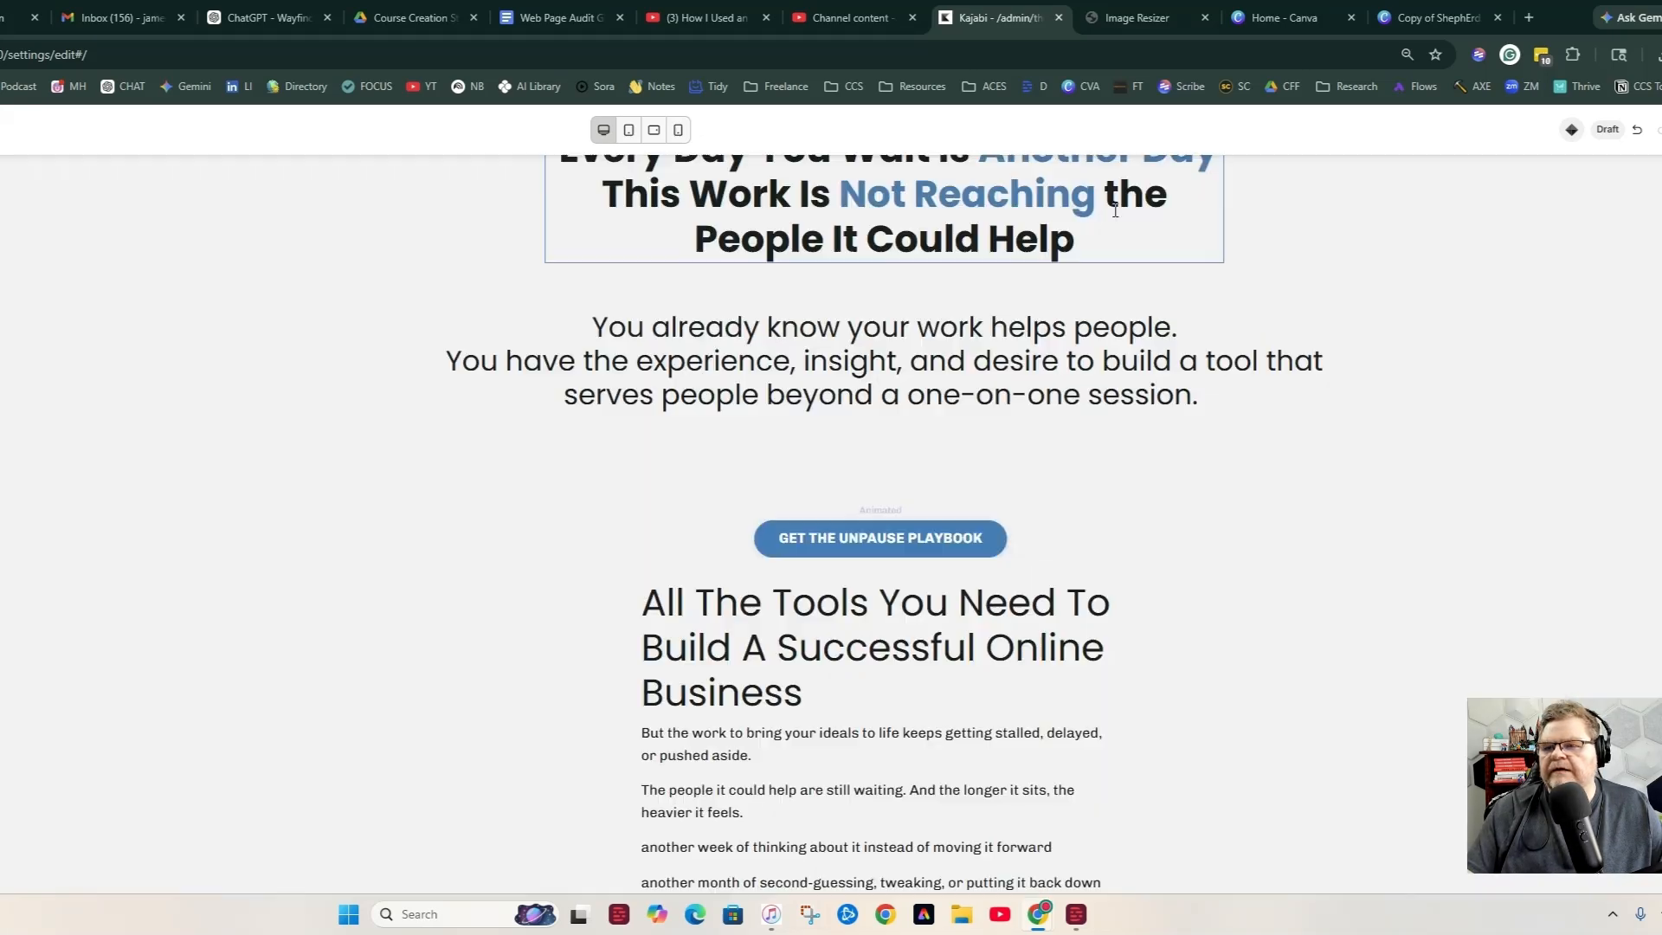
Remove the Get the Unpause Playbook button and the blank line after the "one-on-one session." sentence in the problem section.
{"action": "left_click", "coordinate": [1131, 202]}
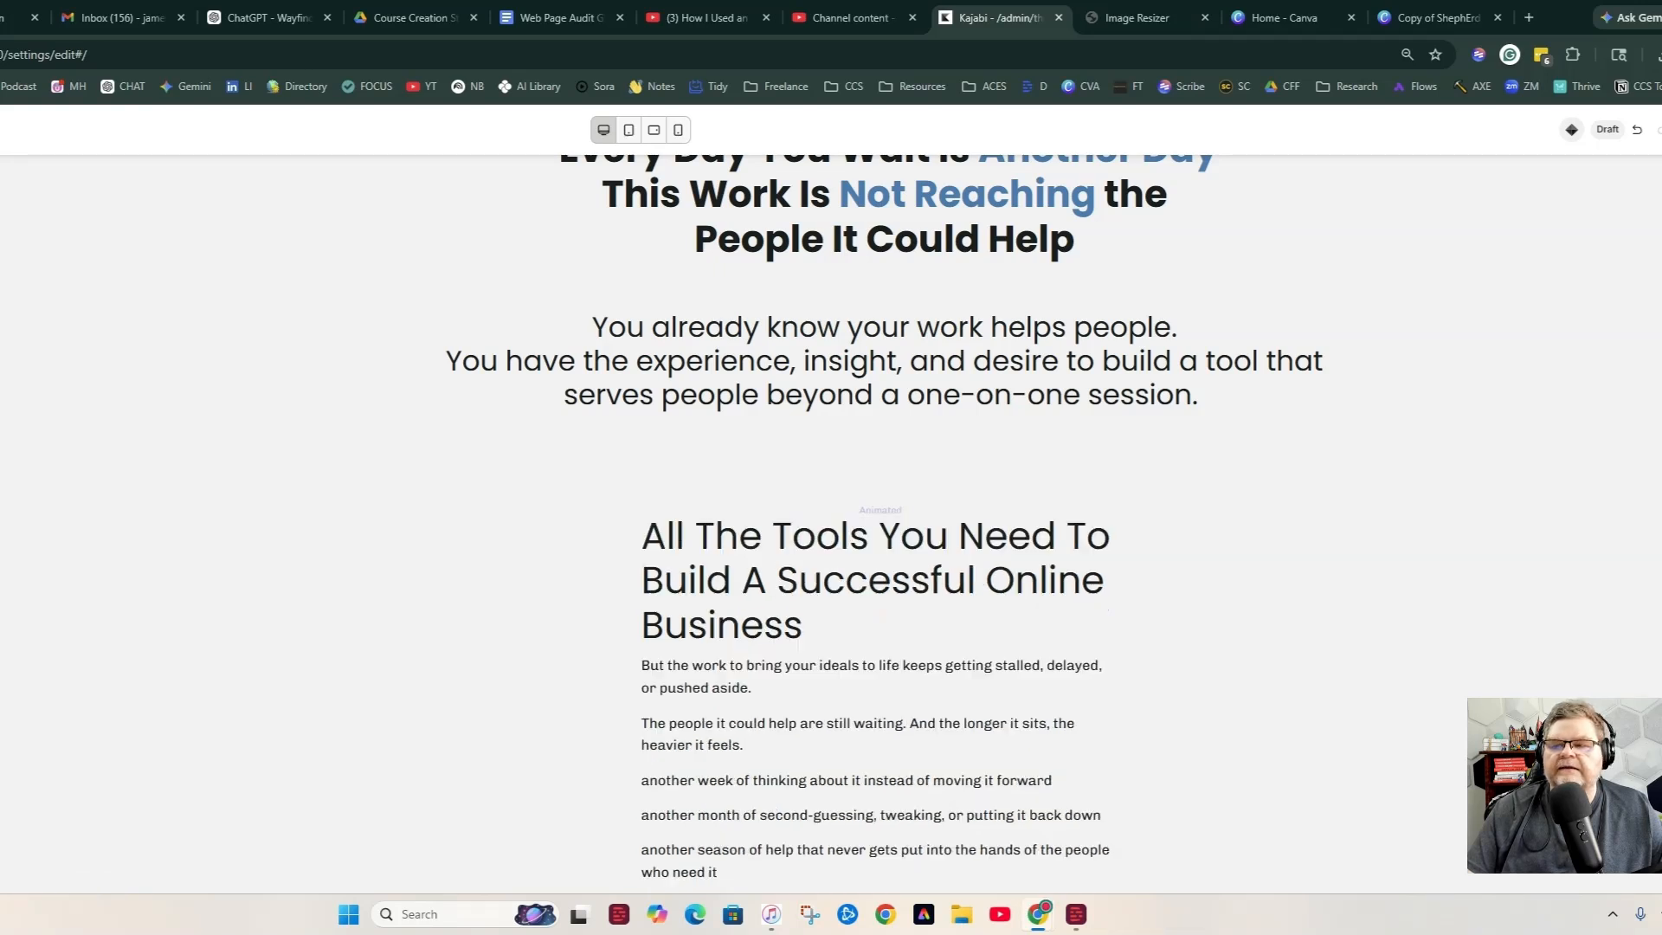
{"action": "left_click", "coordinate": [1114, 647]}
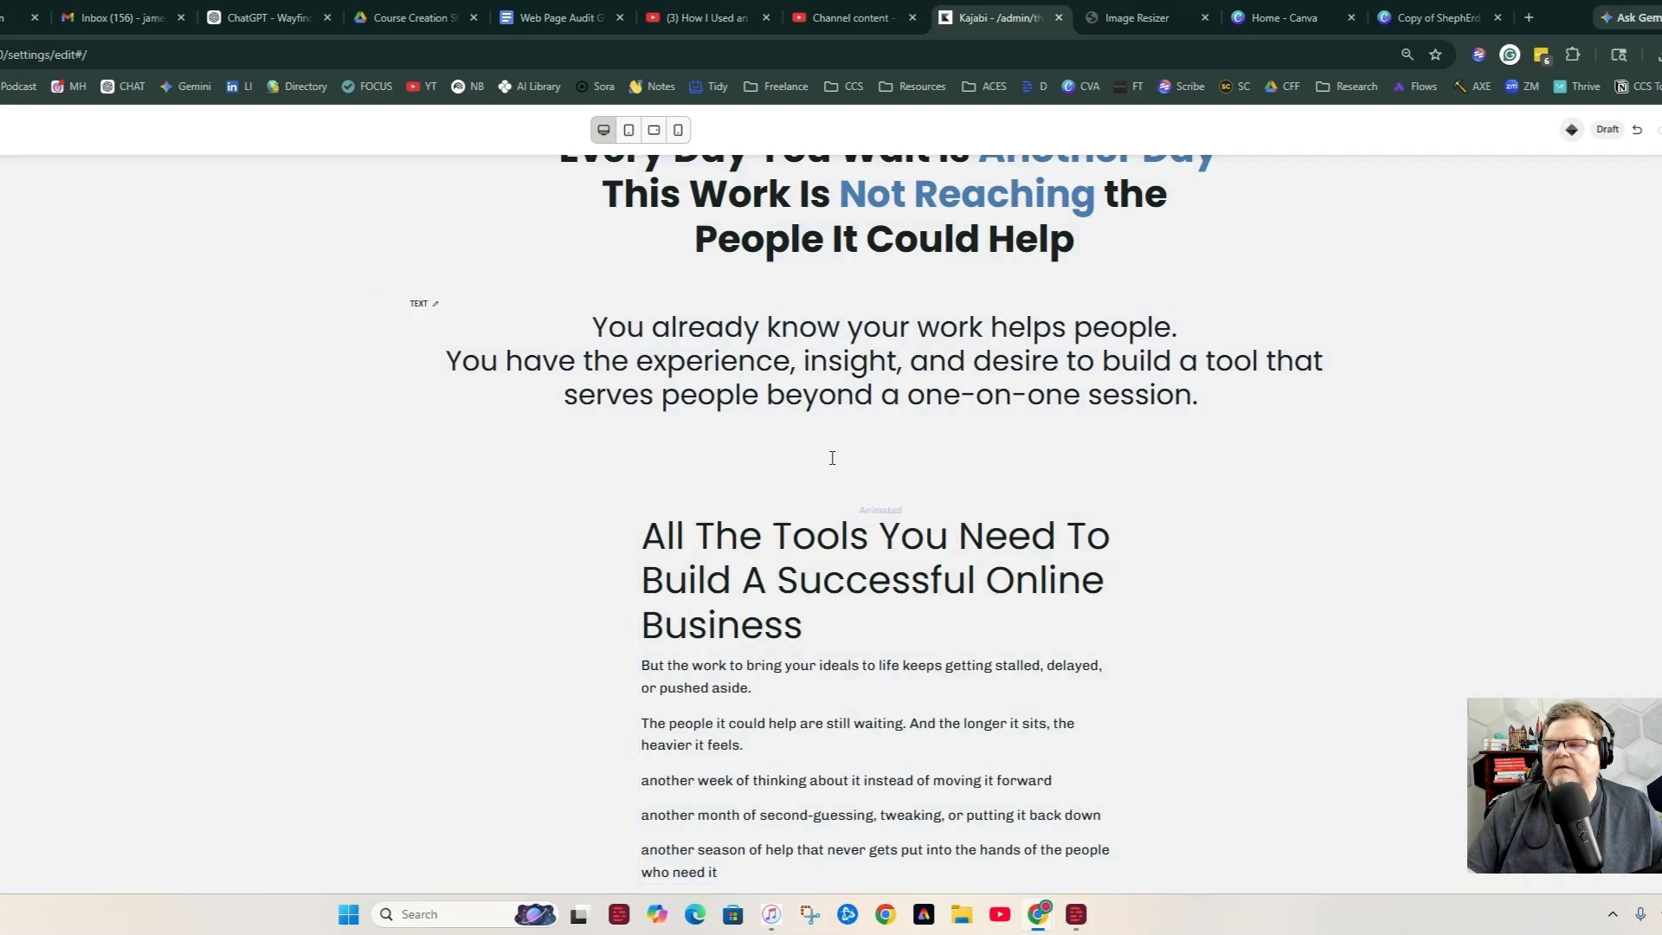
{"action": "left_click", "coordinate": [871, 461]}
{"action": "left_click", "coordinate": [1264, 395]}
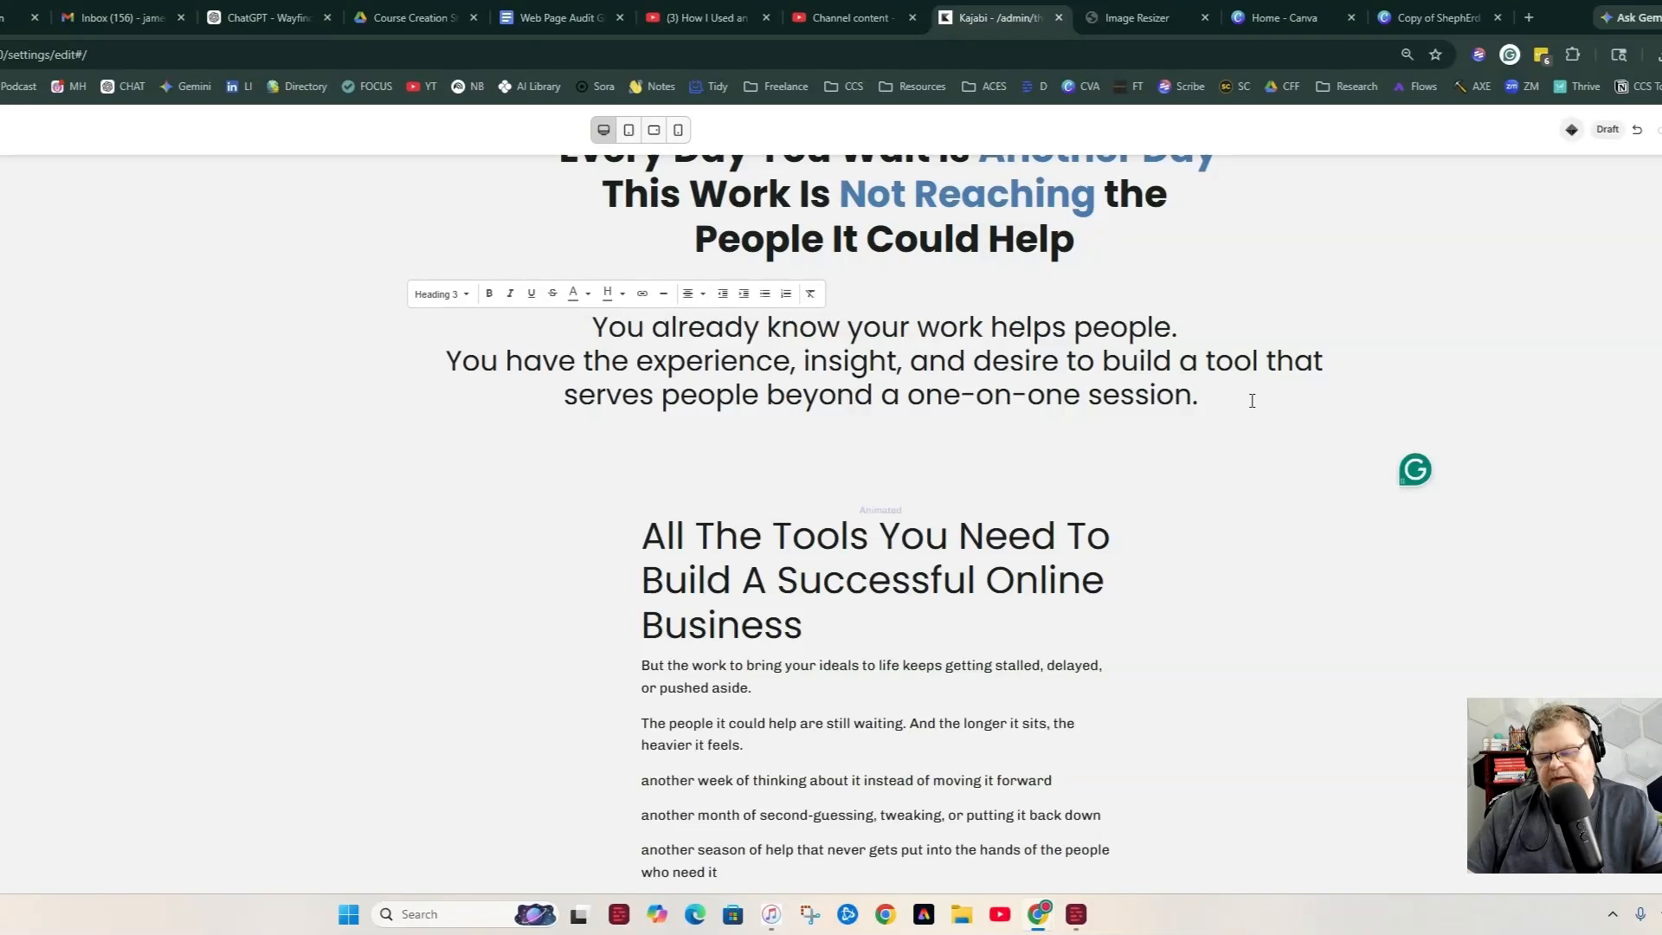
{"action": "key", "text": "Delete"}
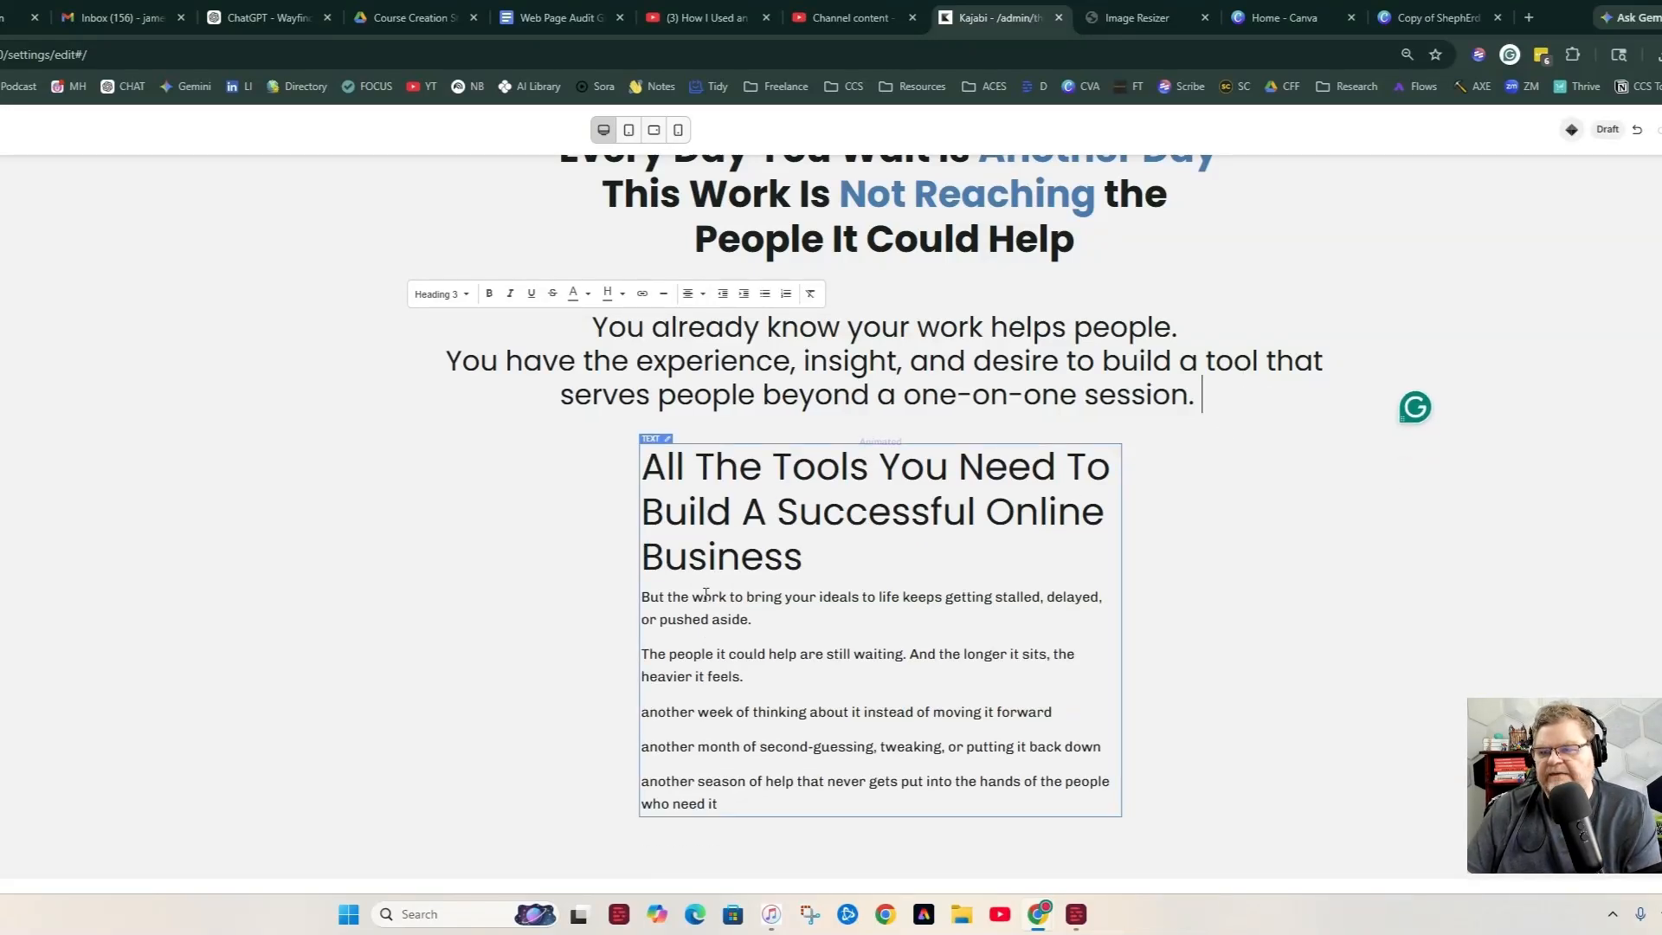
Widen the new text block with the "All The Tools You Need" heading so it spans the section's content width.
{"action": "left_click", "coordinate": [898, 611]}
{"action": "scroll", "coordinate": [928, 567], "scroll_direction": "up", "scroll_amount": 3}
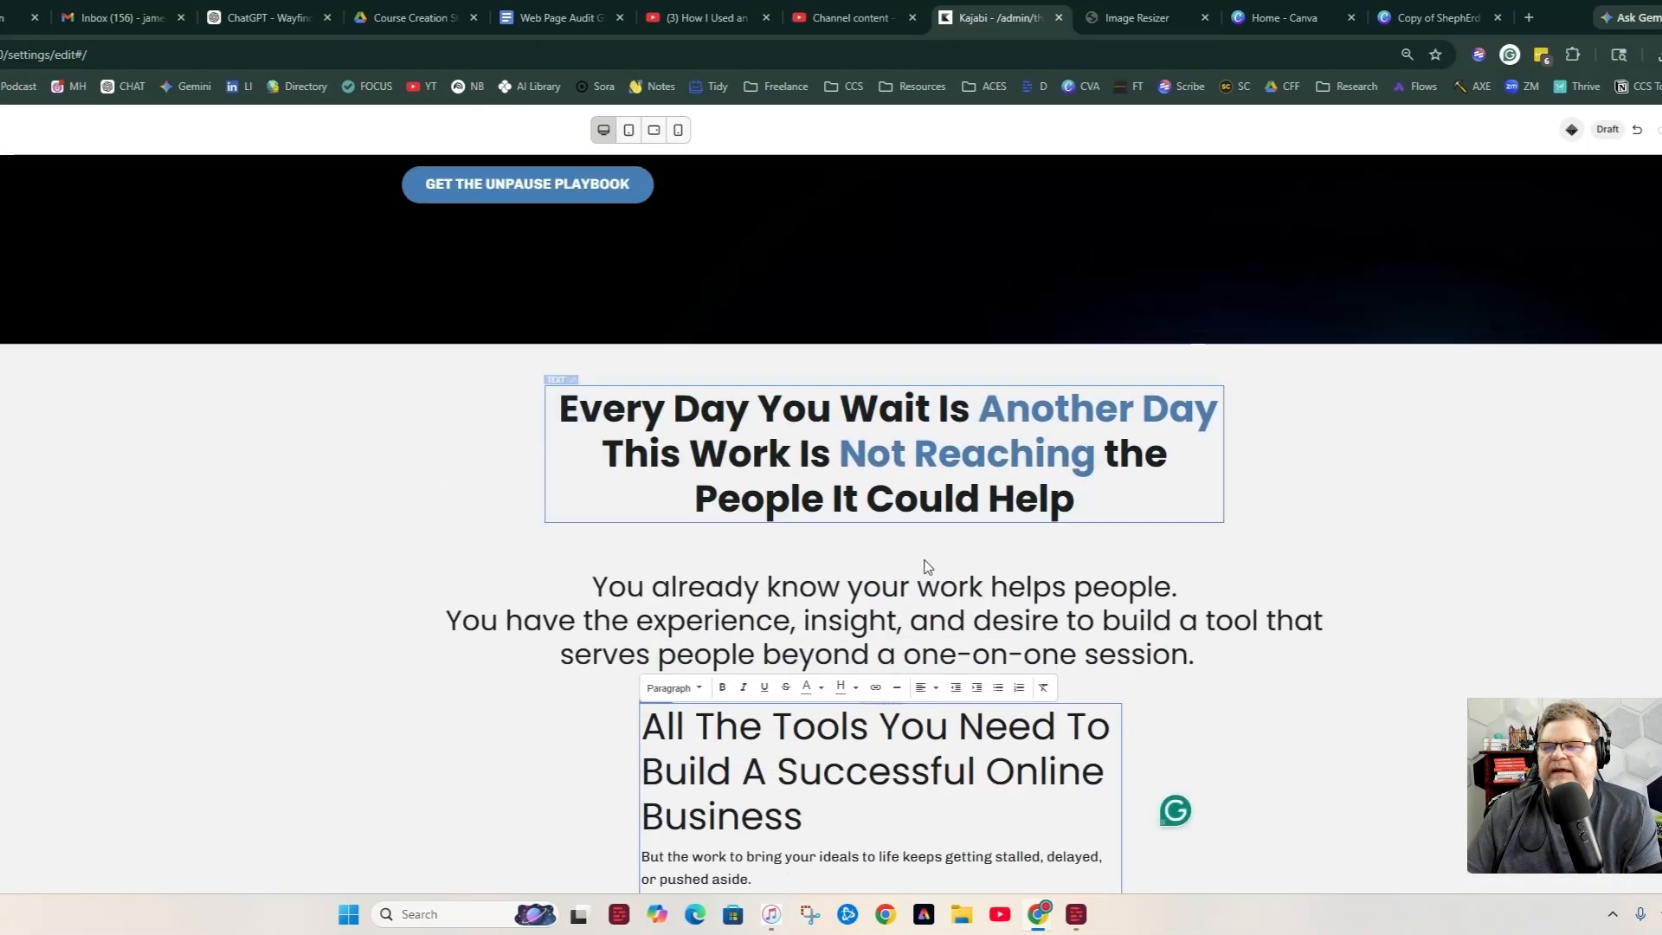
{"action": "left_click", "coordinate": [929, 619]}
{"action": "left_click", "coordinate": [716, 768]}
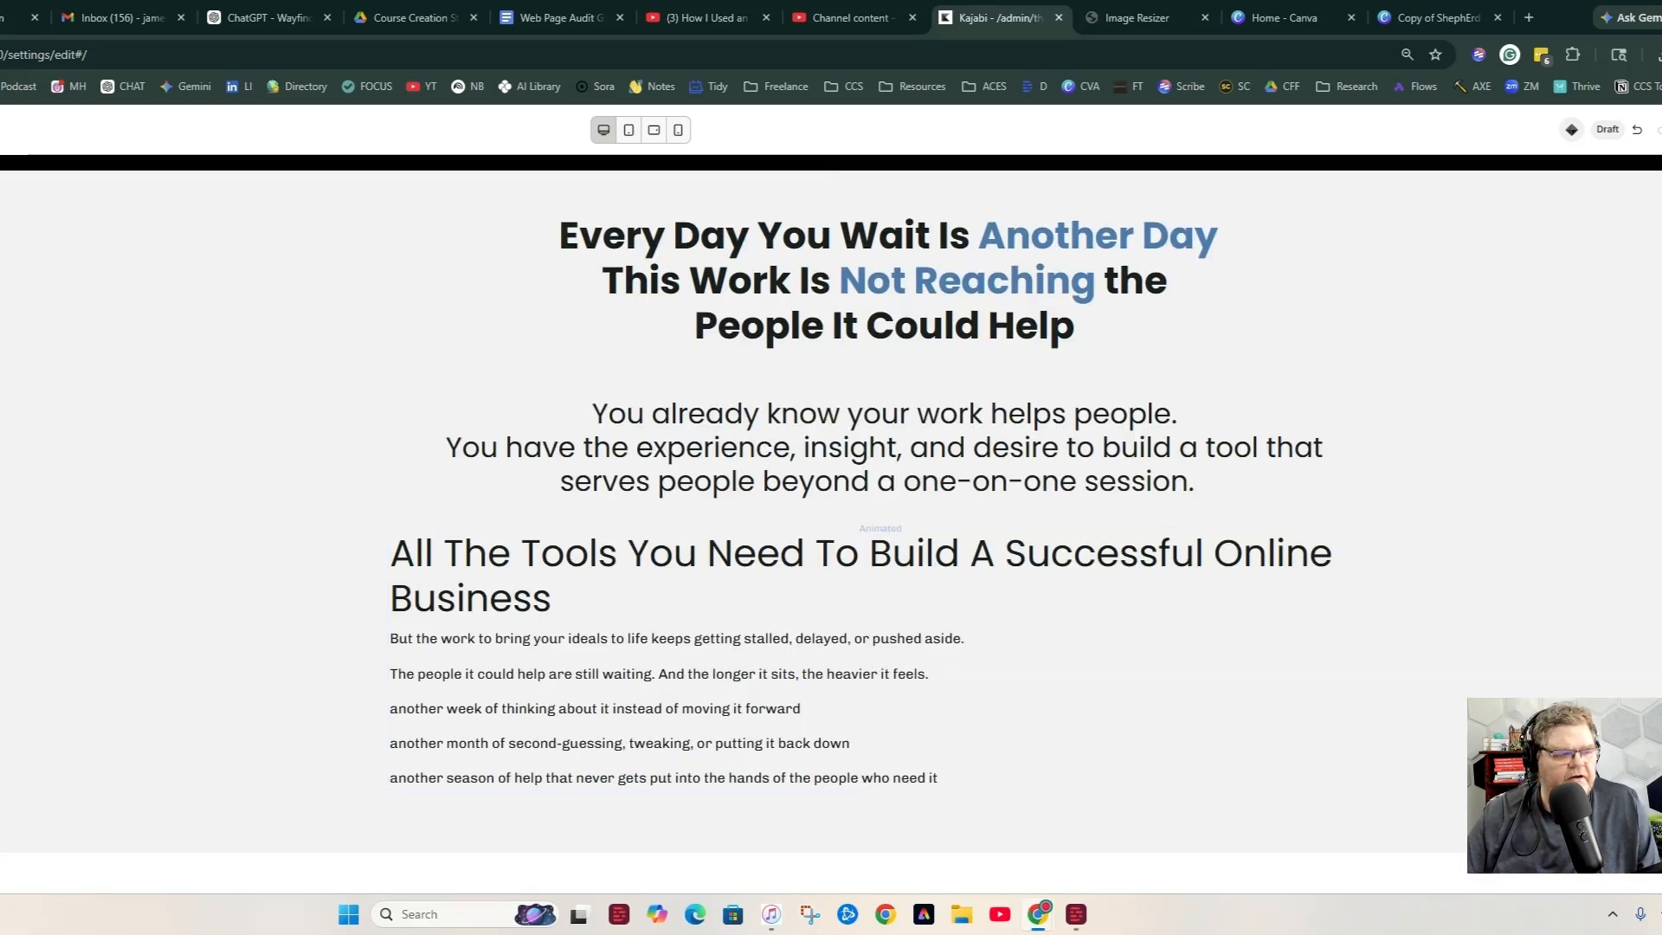
Append the "But the work to bring your ideals to life" sentence to the intro text and remove its "You already know your work helps people." line.
{"action": "left_click_drag", "start_coordinate": [1179, 415], "coordinate": [589, 415]}
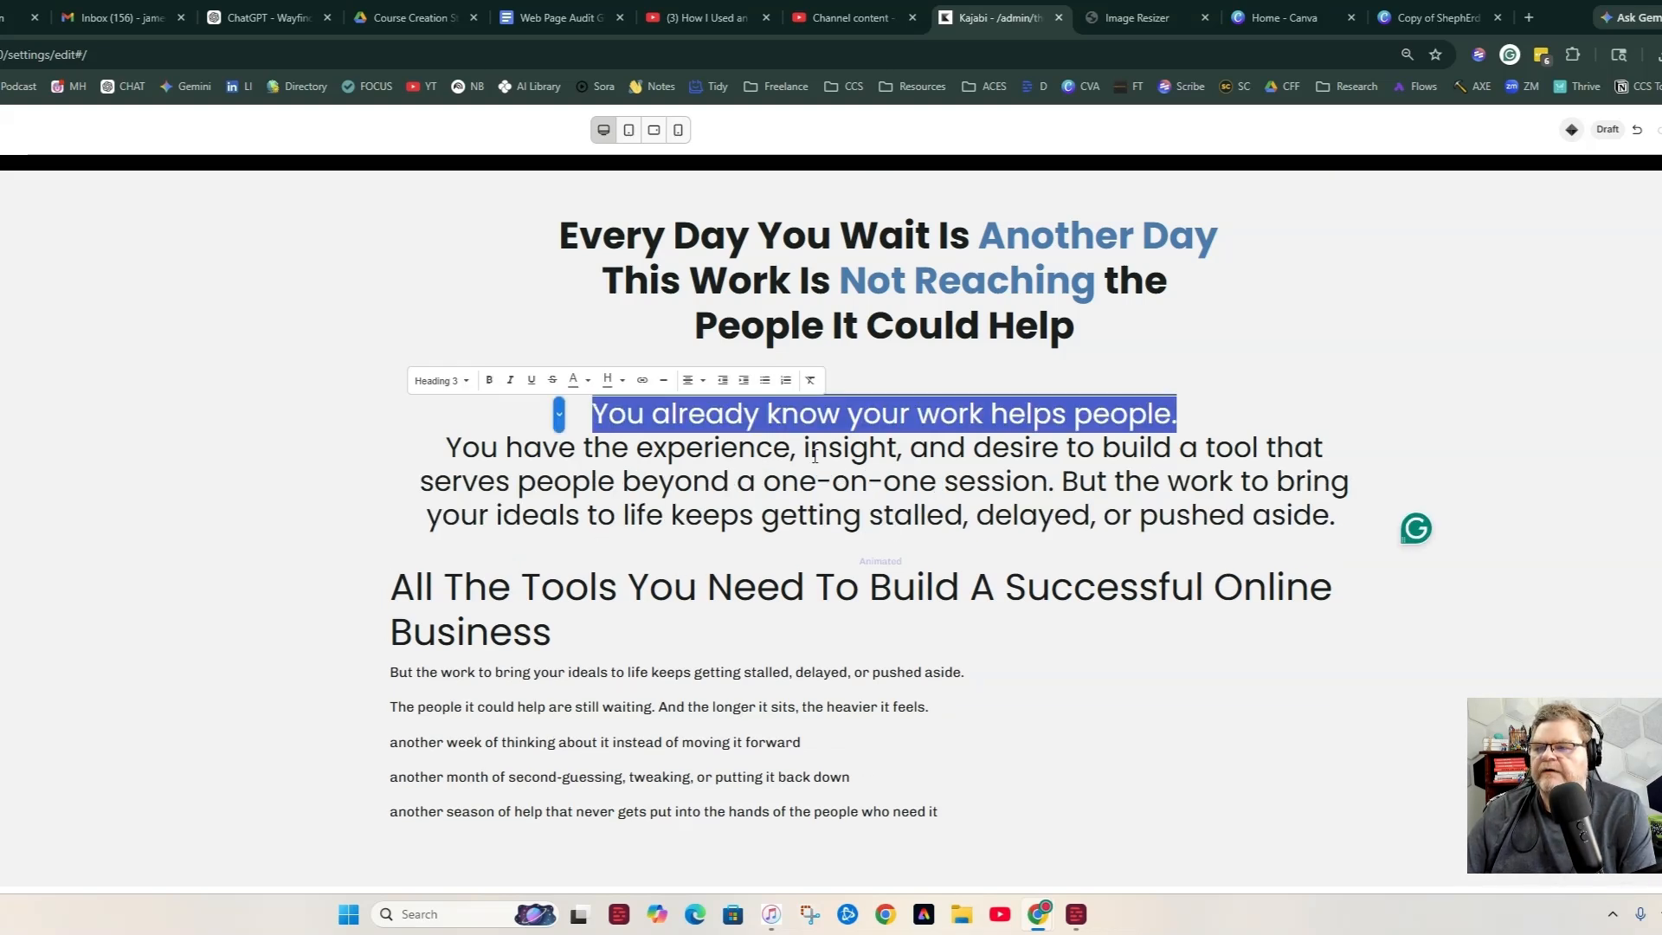
{"action": "key", "text": "Delete"}
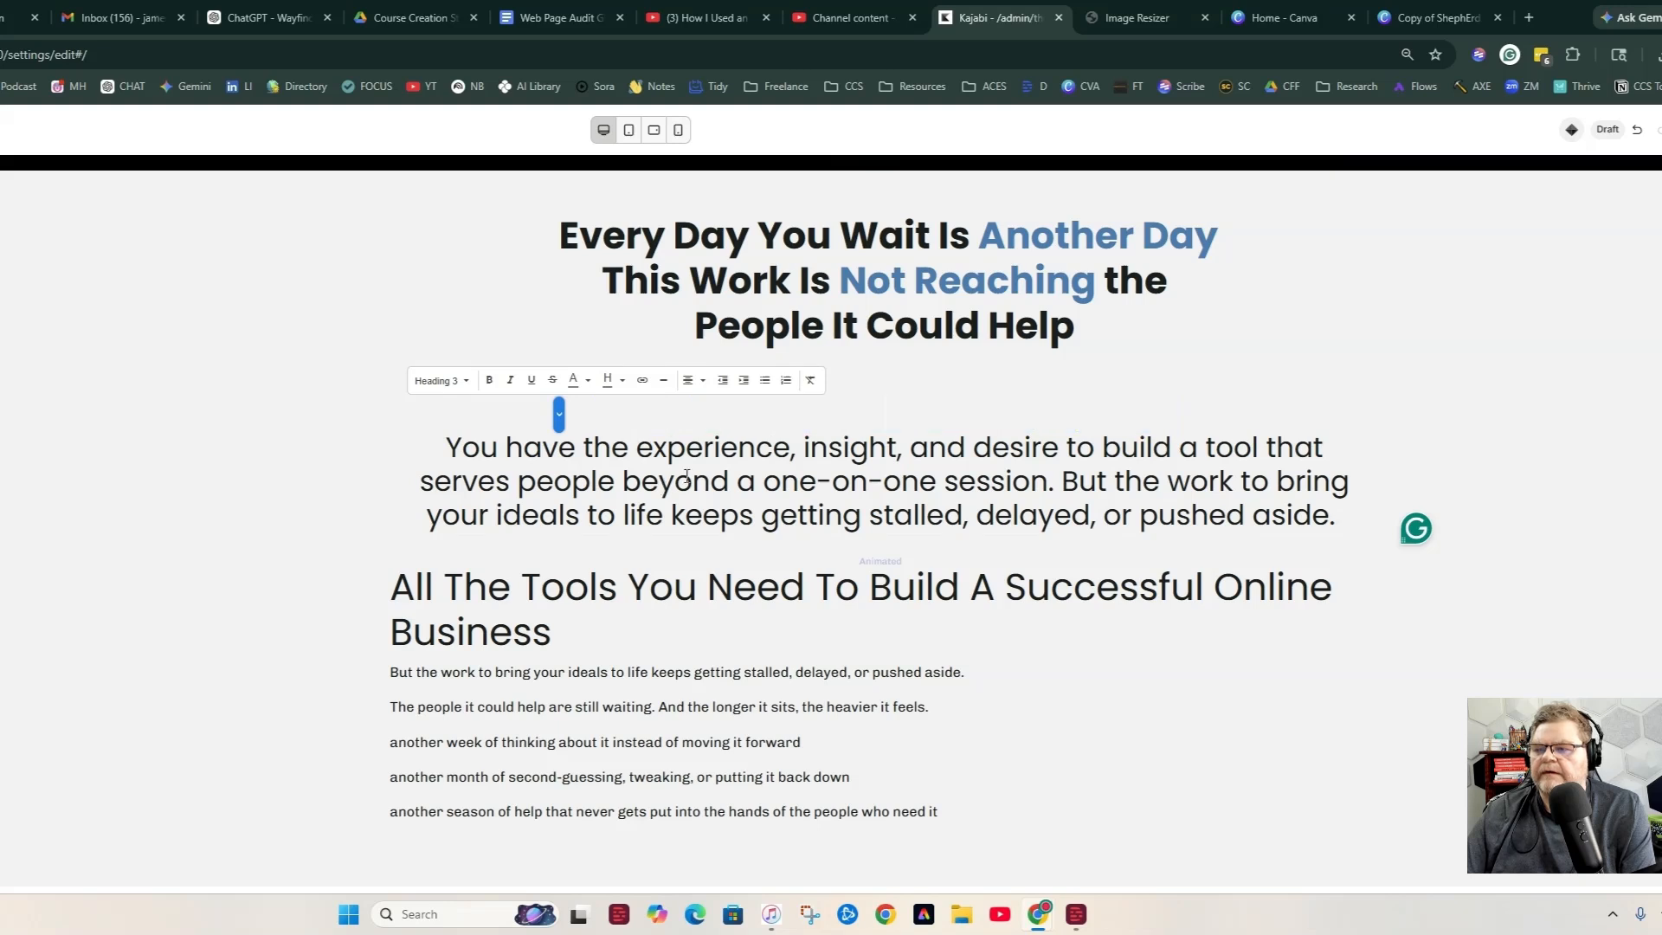
{"action": "key", "text": "Delete"}
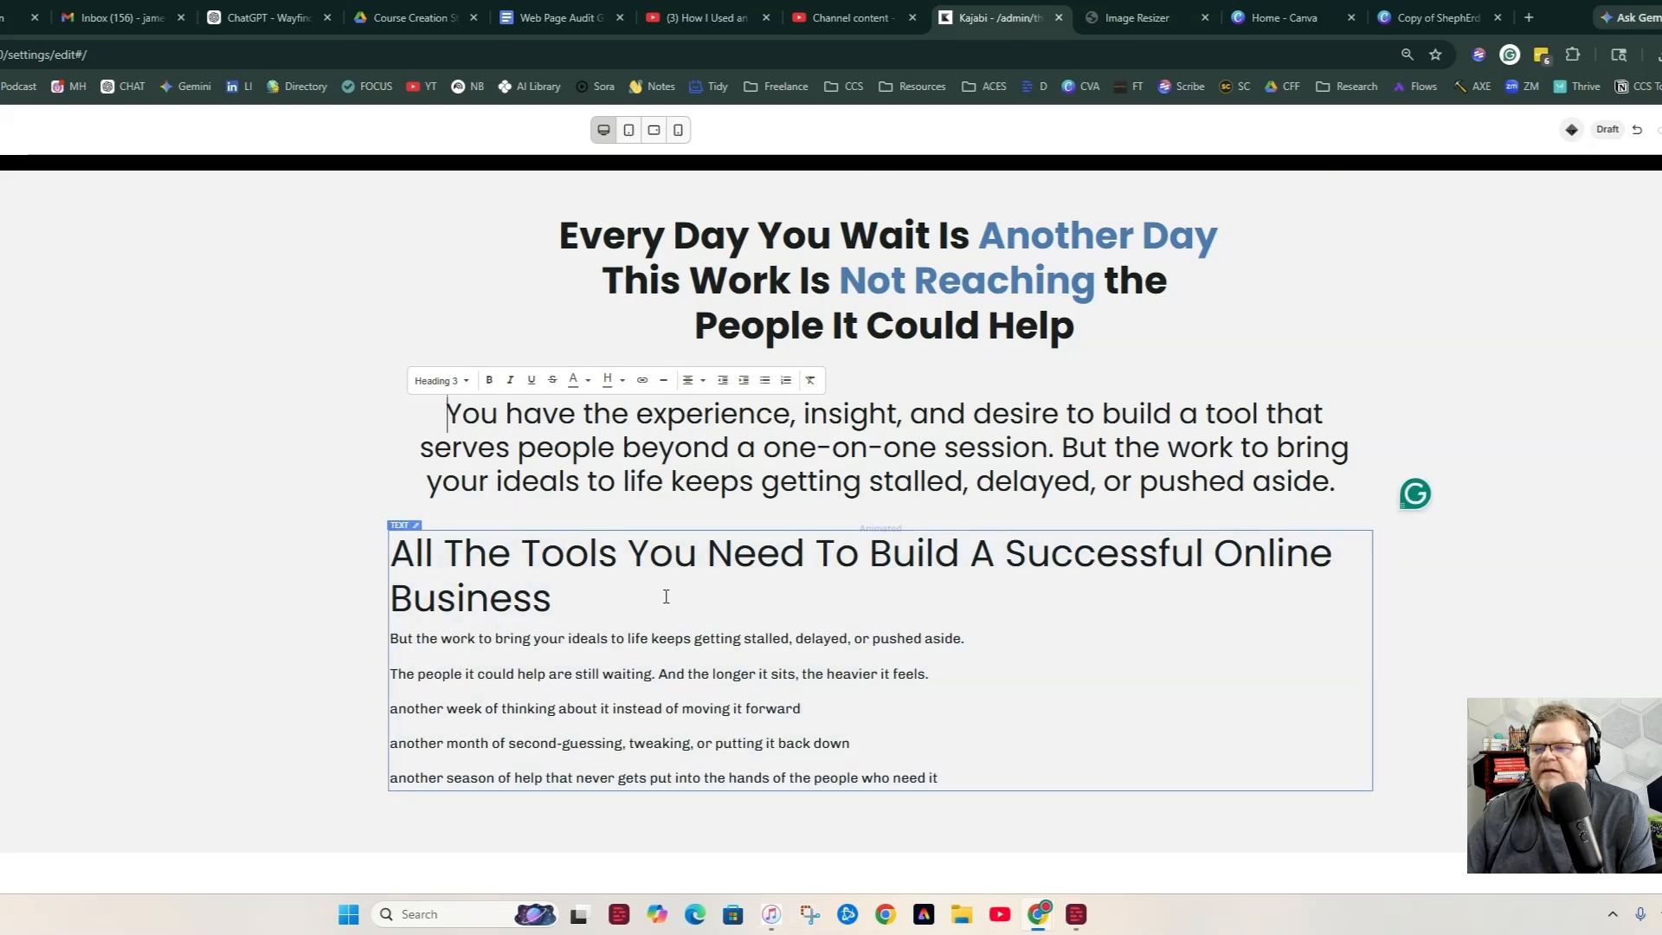
Remove the "All The Tools You Need" placeholder heading and set all remaining lines of that text block to the Paragraph style.
{"action": "left_click_drag", "start_coordinate": [606, 592], "coordinate": [354, 541]}
{"action": "key", "text": "BackSpace"}
{"action": "key", "text": "Delete"}
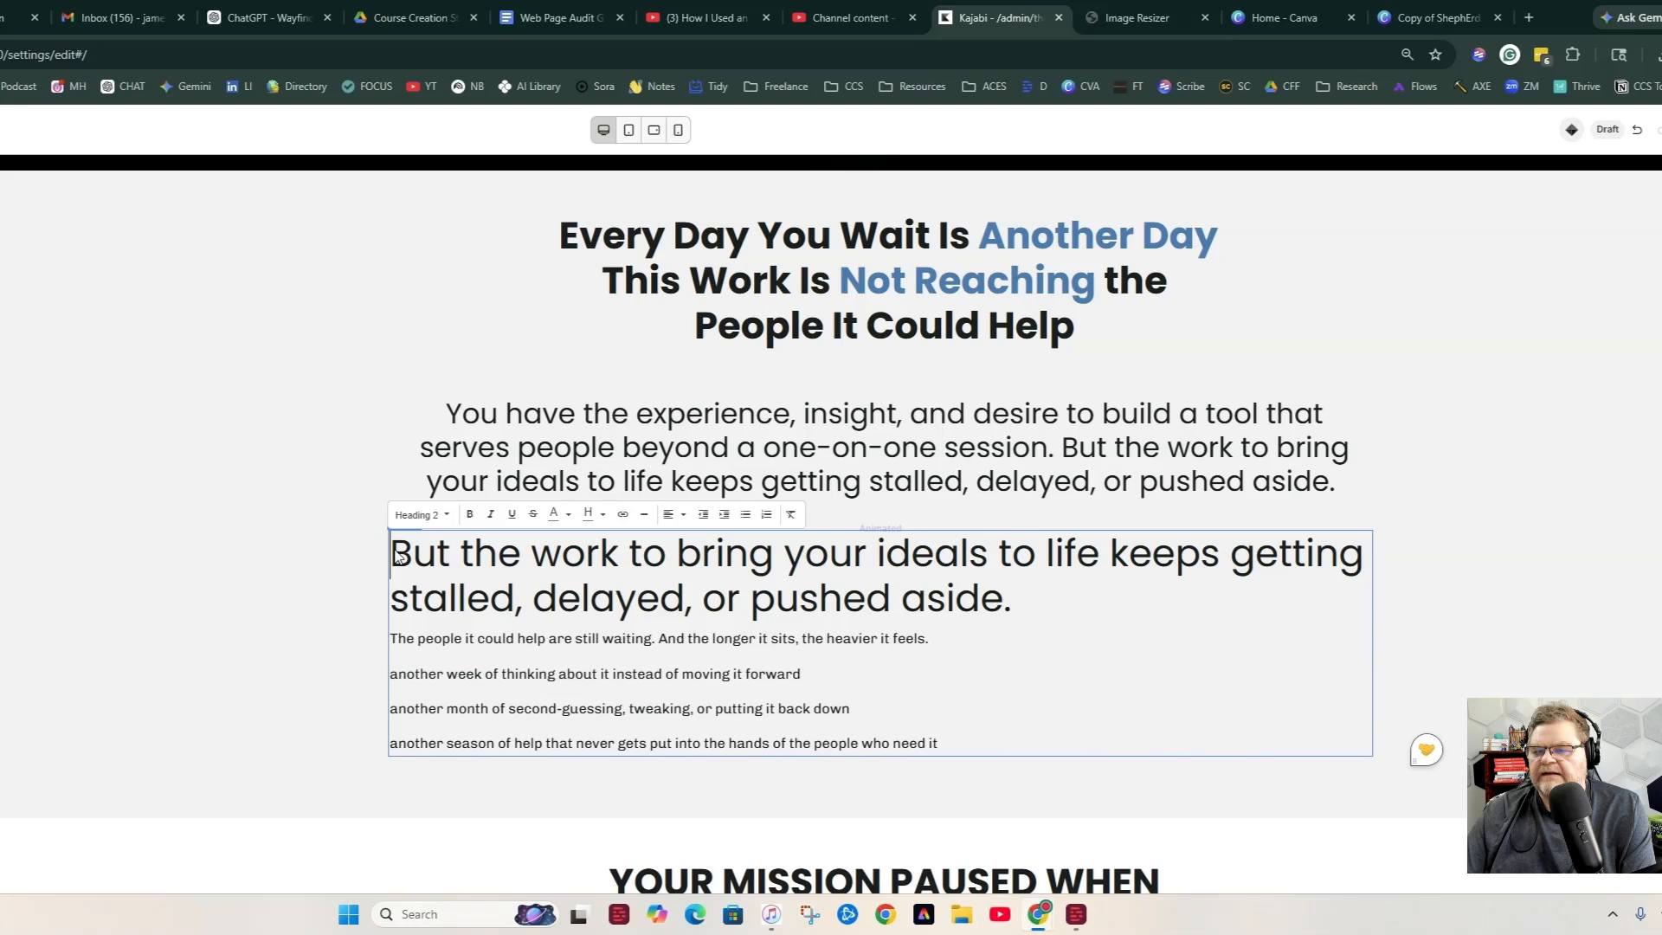
{"action": "left_click_drag", "start_coordinate": [961, 740], "coordinate": [315, 520]}
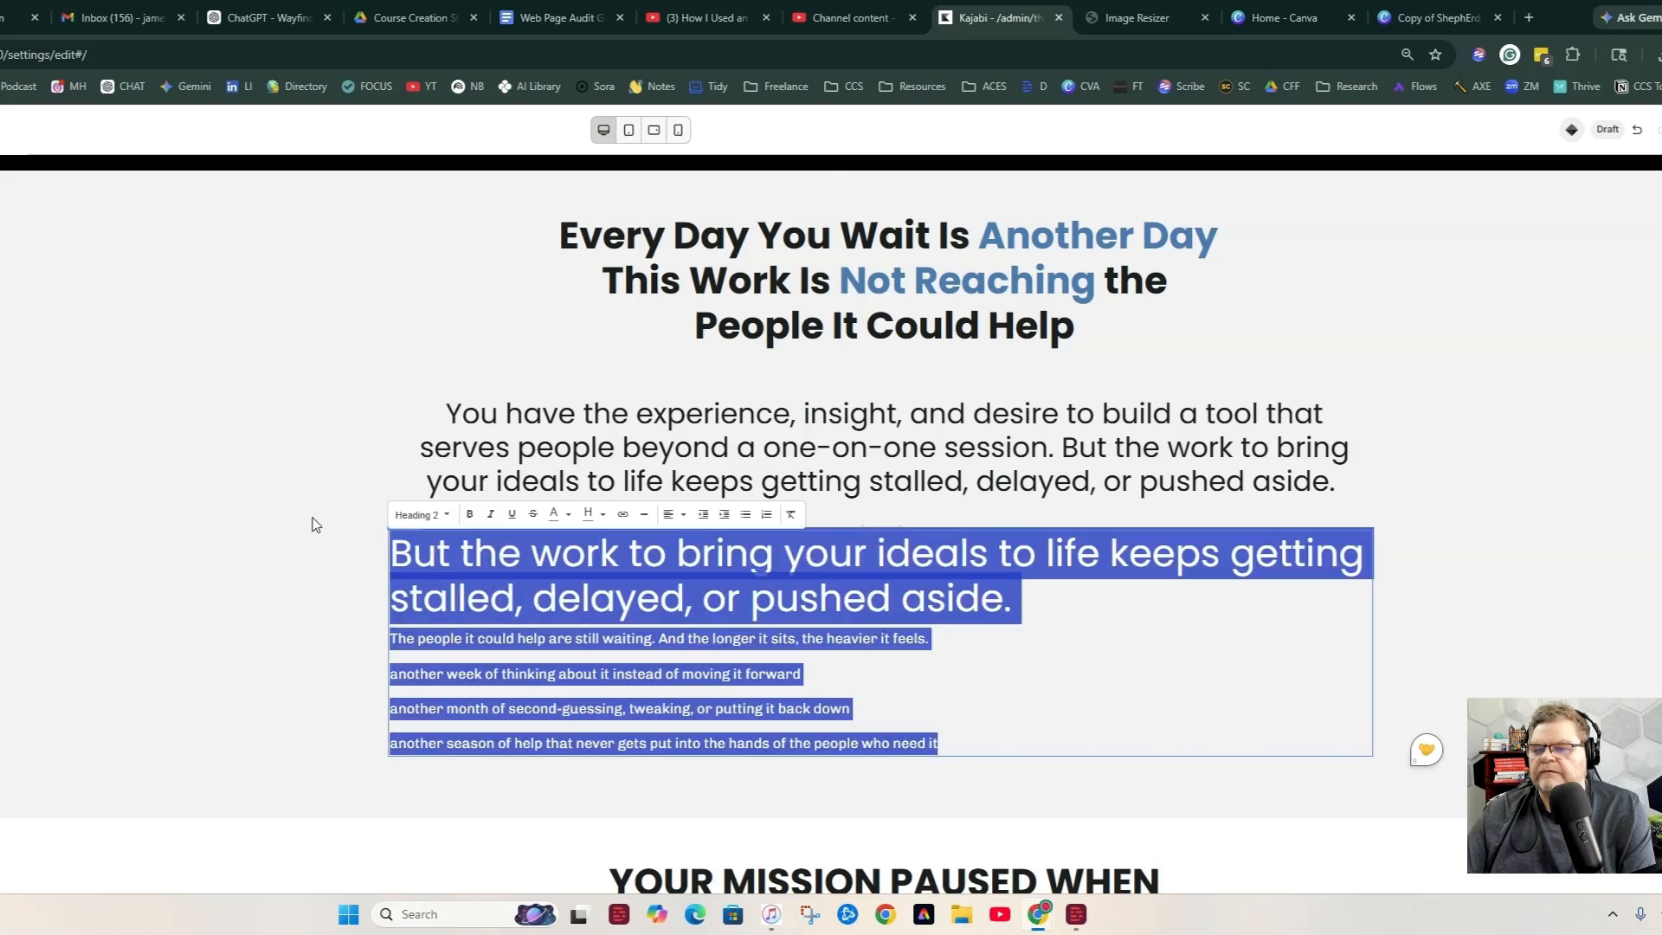
{"action": "left_click", "coordinate": [445, 517]}
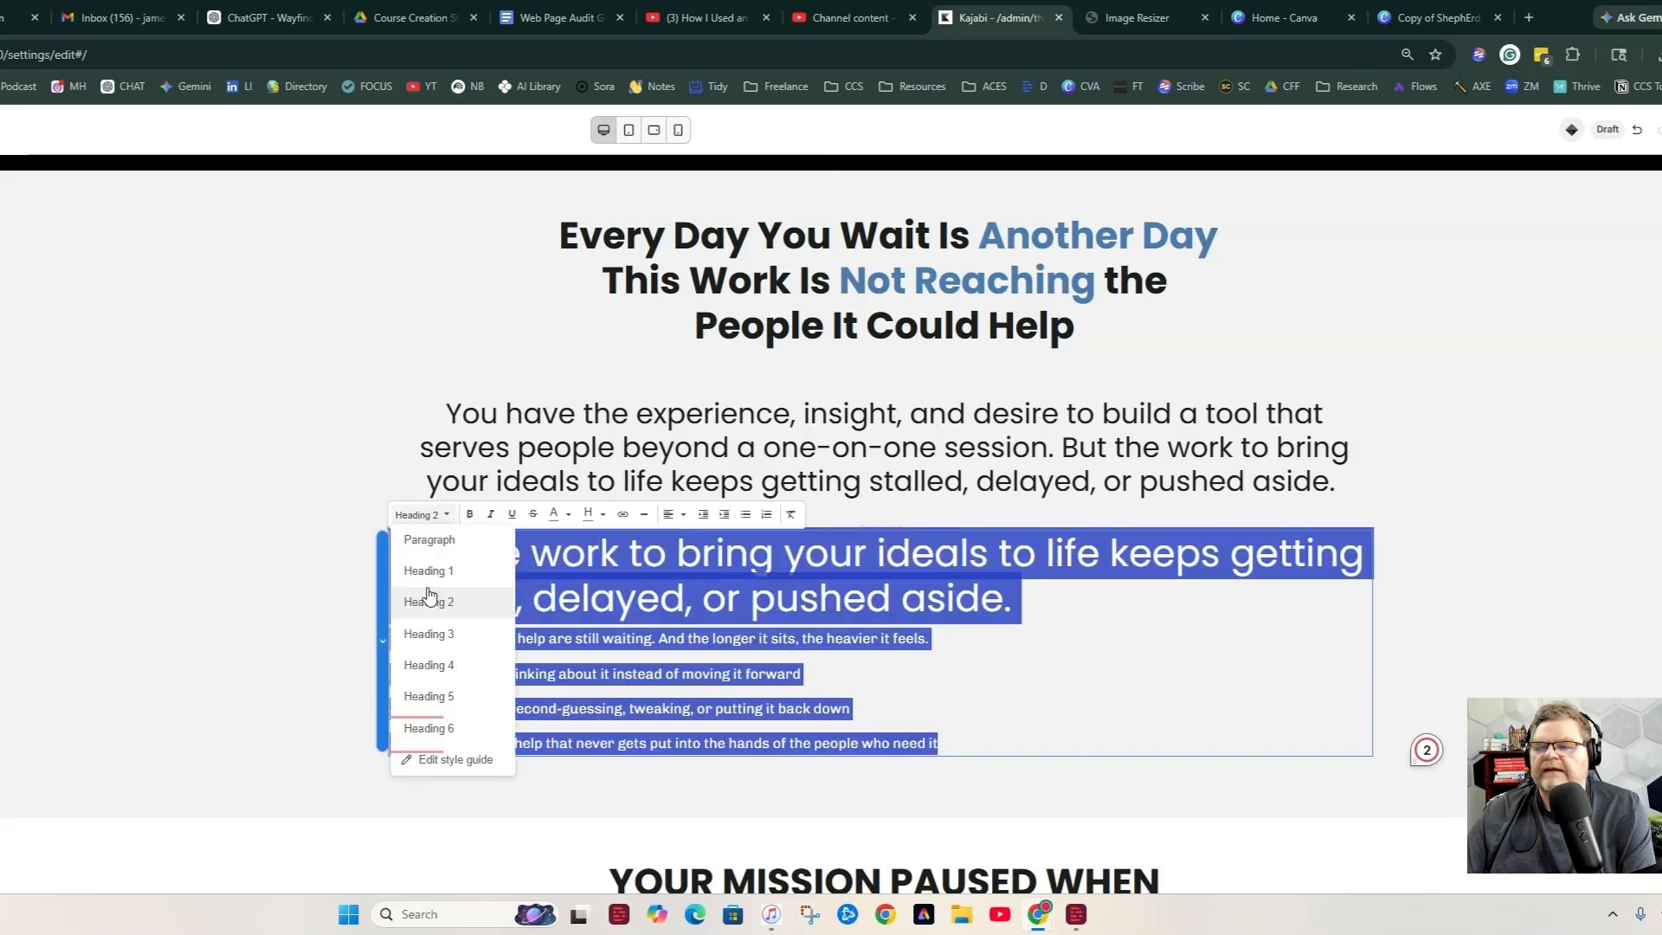
{"action": "left_click", "coordinate": [430, 539]}
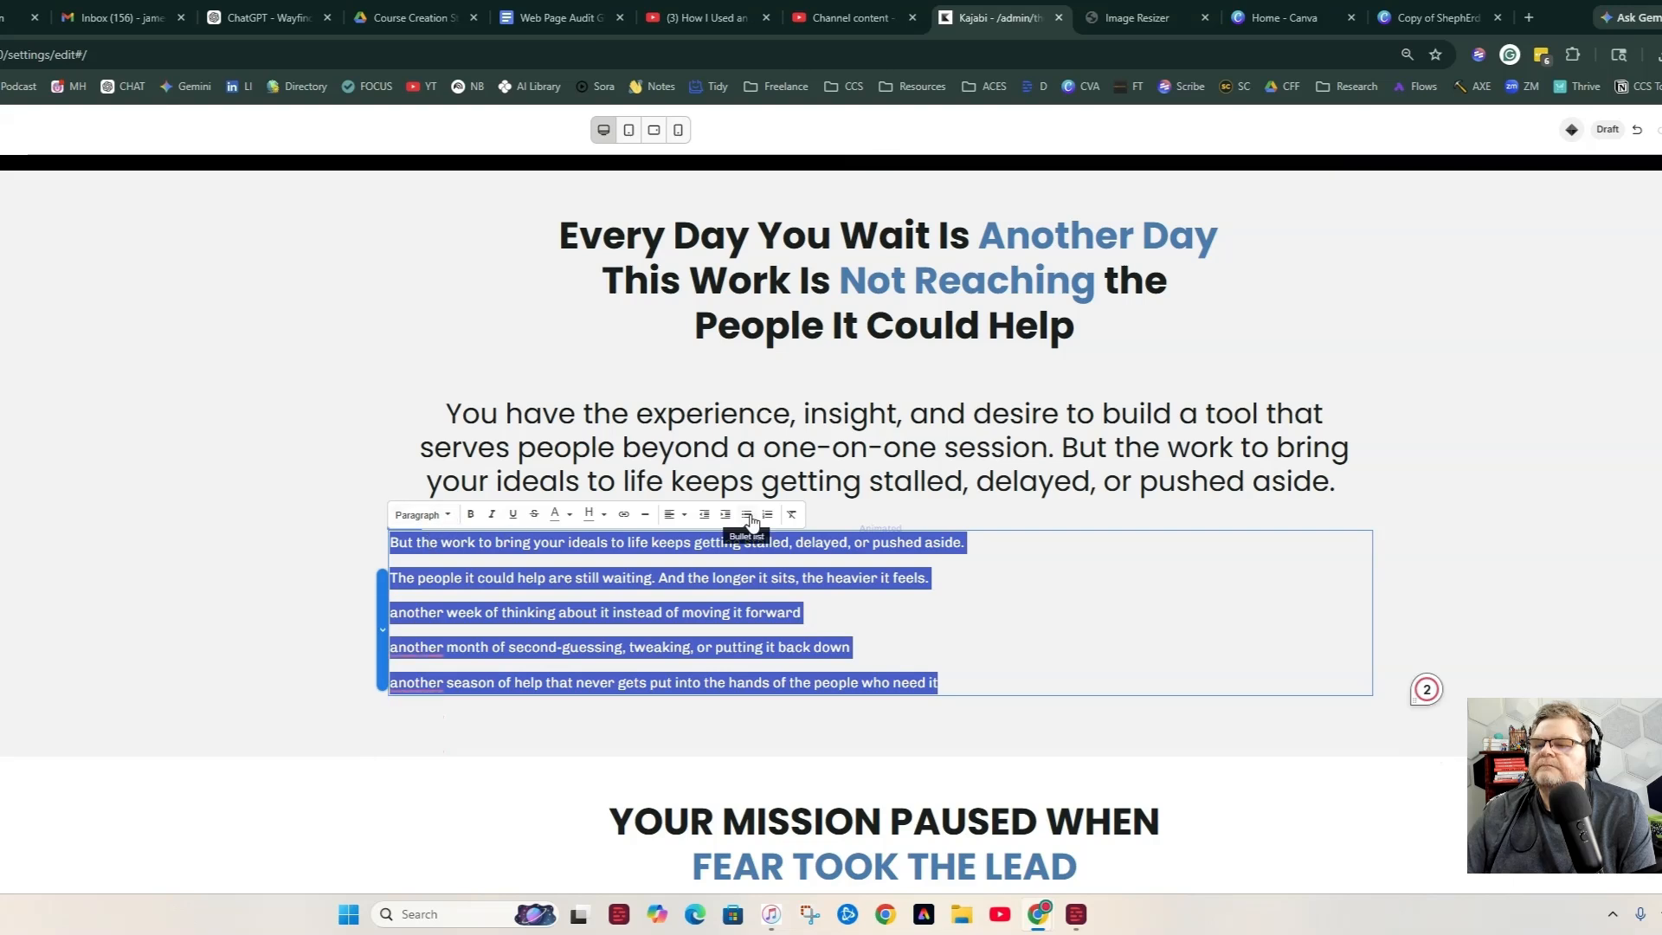
Turn the text block's lines into a bullet list, deleting the "But the work" line and cutting "The people it could help" line out of it.
{"action": "left_click", "coordinate": [746, 514]}
{"action": "left_click", "coordinate": [473, 600]}
{"action": "left_click_drag", "start_coordinate": [960, 543], "coordinate": [407, 543]}
{"action": "key", "text": "ctrl+c"}
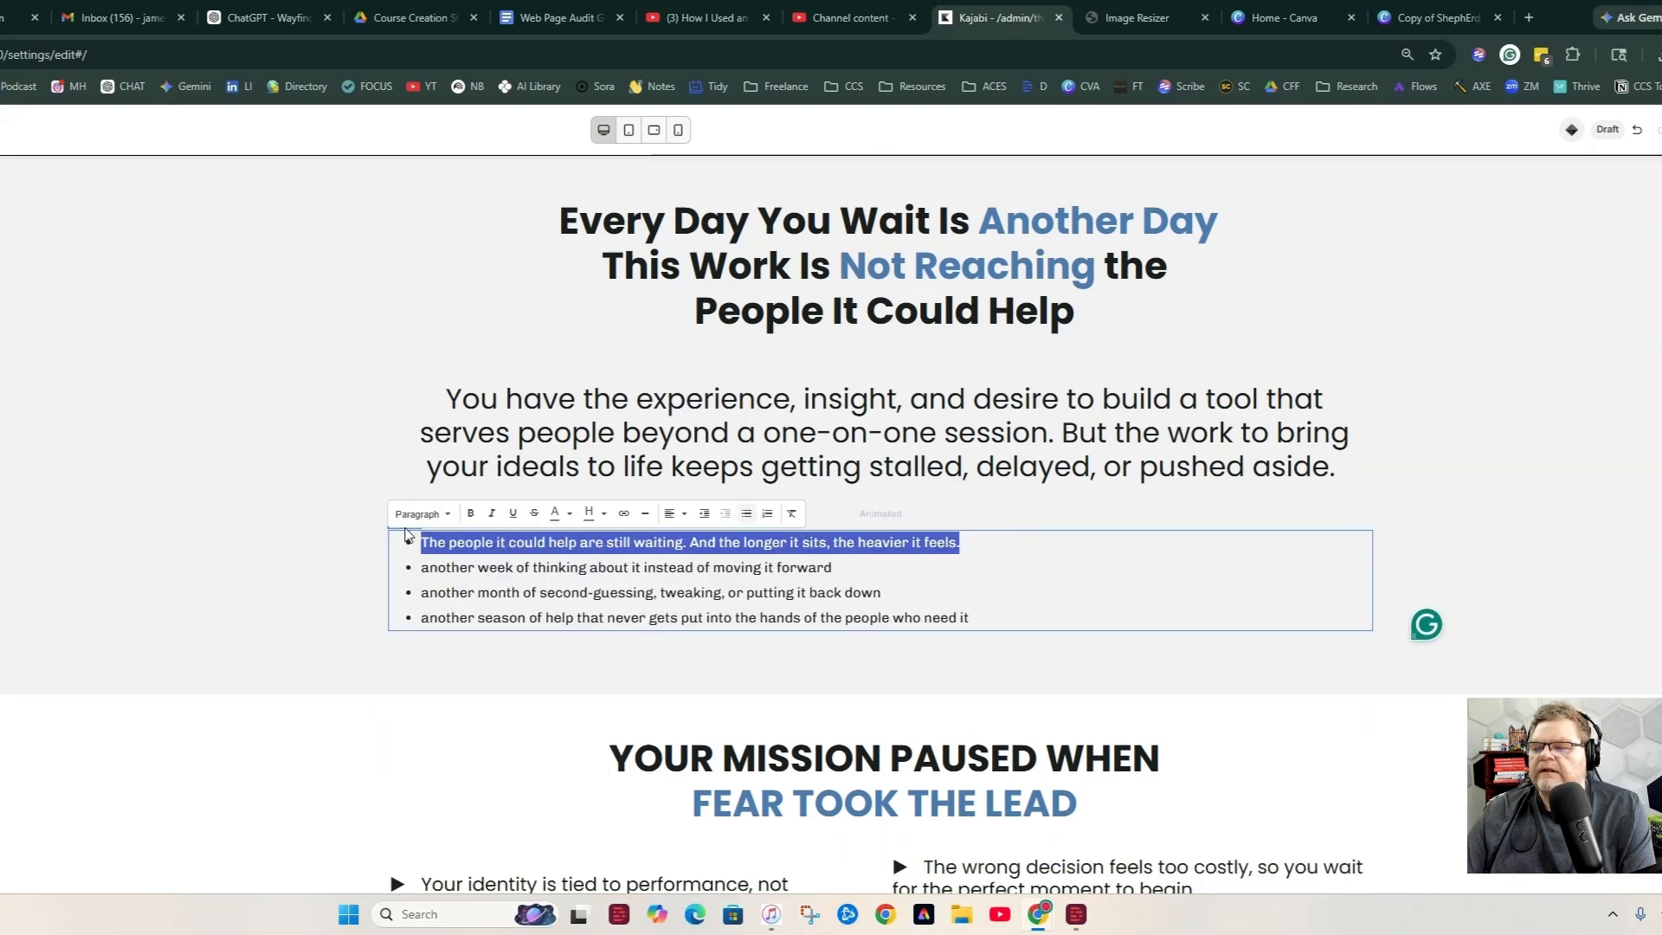
{"action": "key", "text": "BackSpace"}
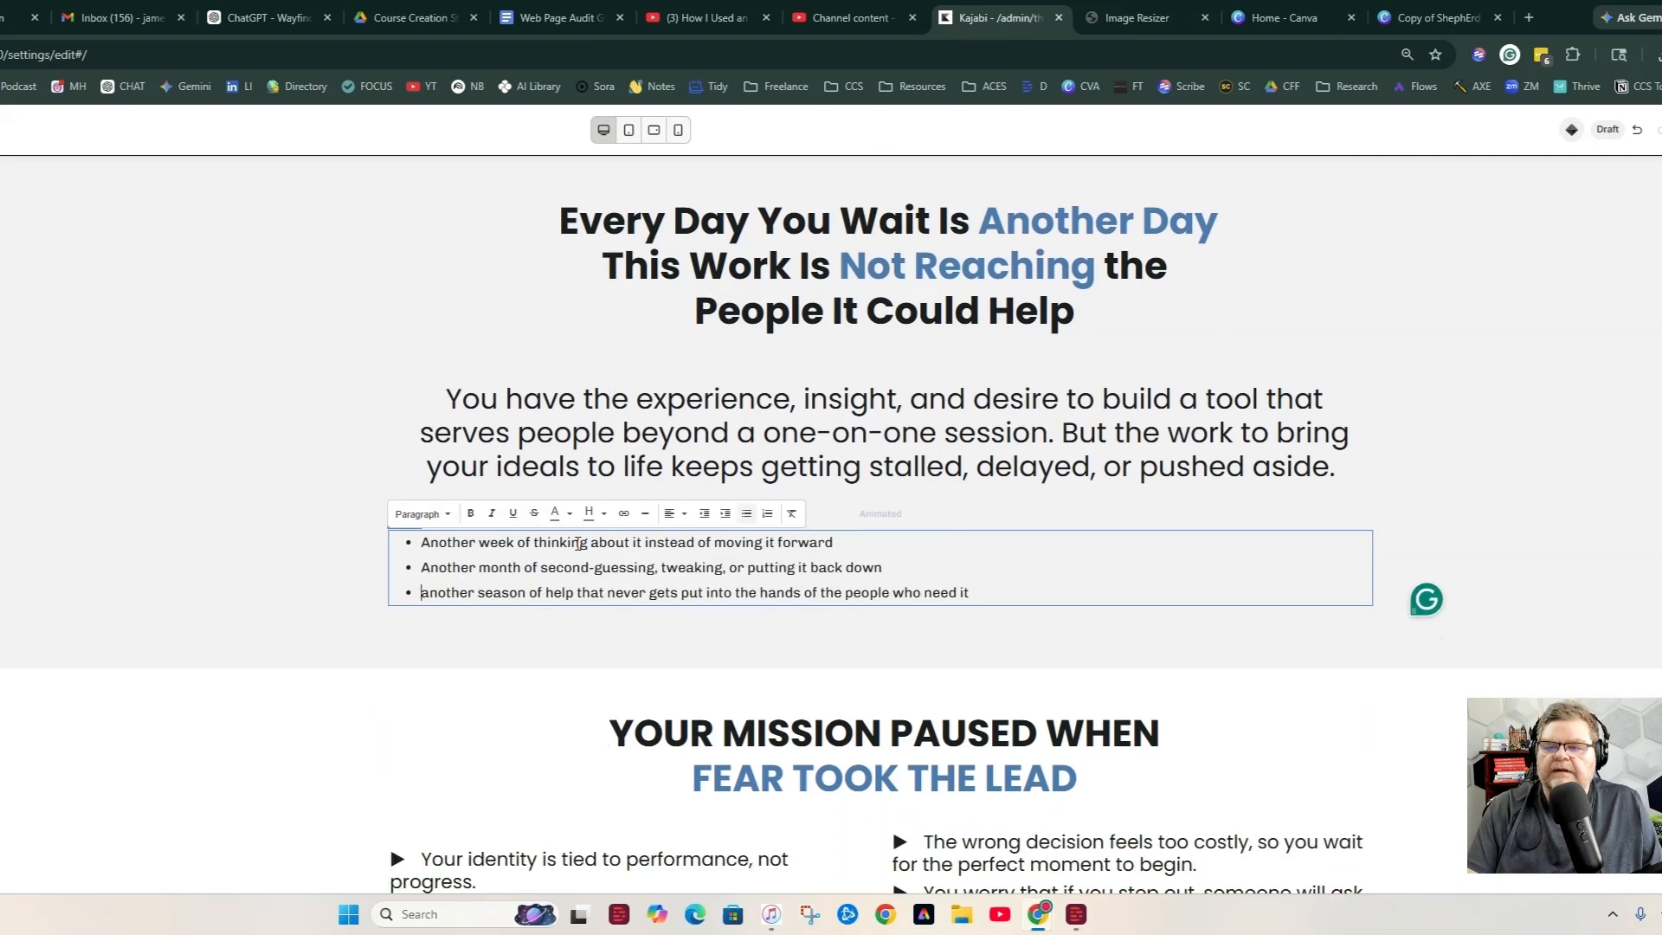
Capitalize "Another" at the start of each of the three bullets.
{"action": "type", "text": "A"}
{"action": "key", "text": "Delete"}
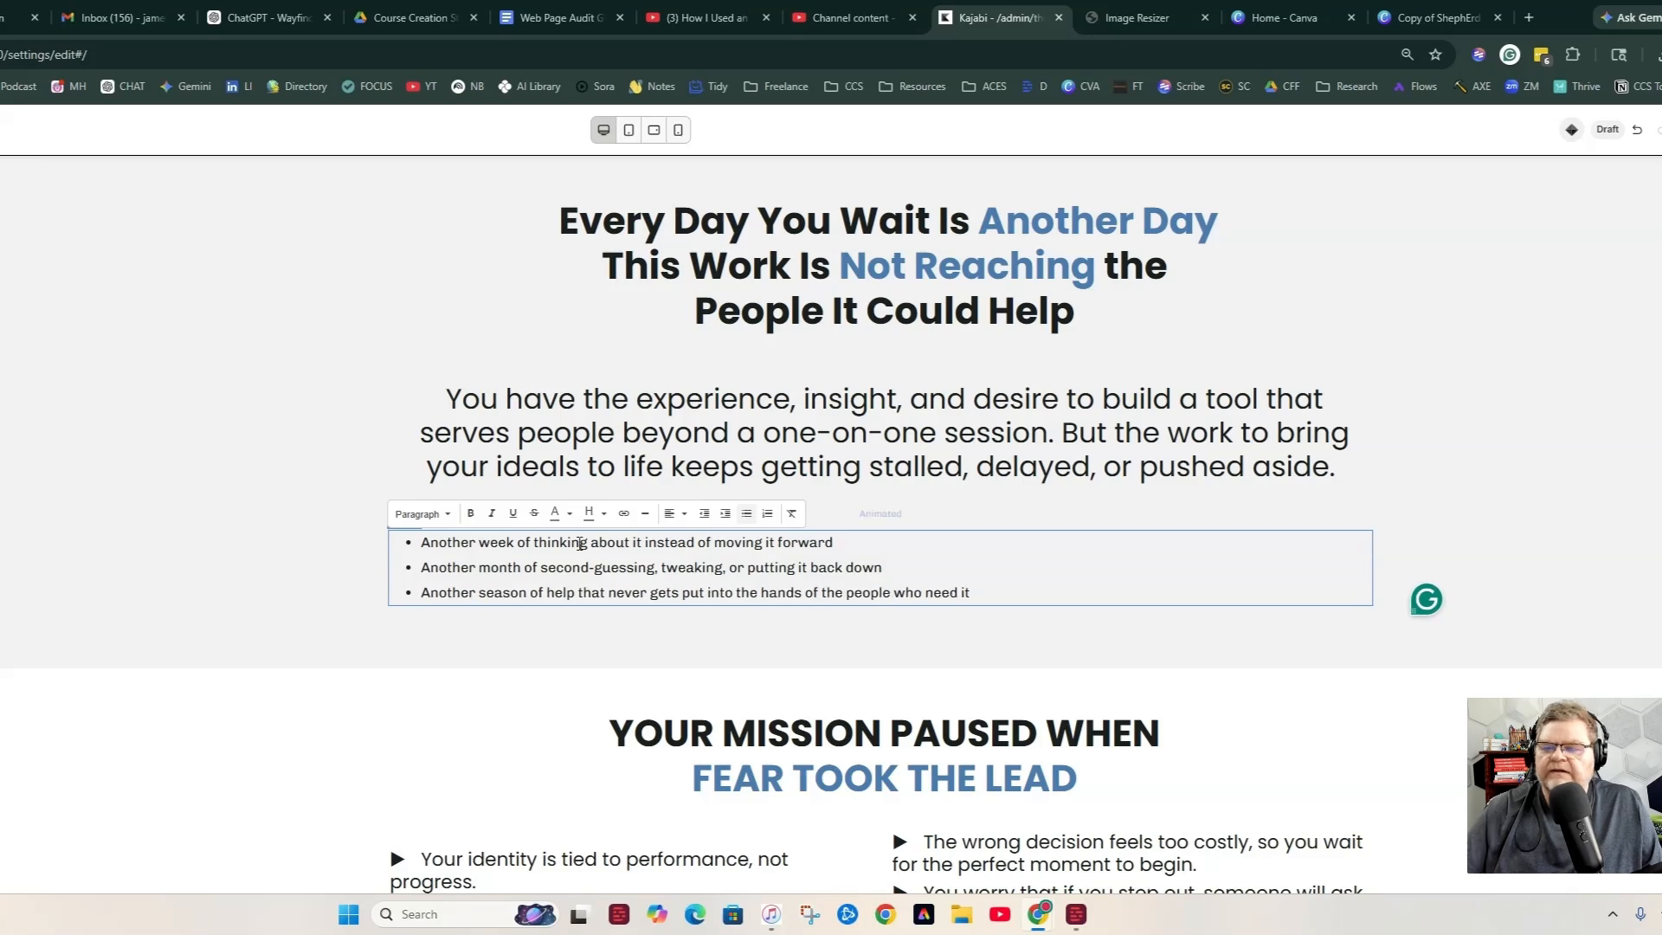
{"action": "left_click", "coordinate": [1102, 623]}
Paste "The people it could help are still waiting. And the longer it sits, the heavier it feels." as an unbulleted line below the list.
{"action": "left_click", "coordinate": [1071, 728]}
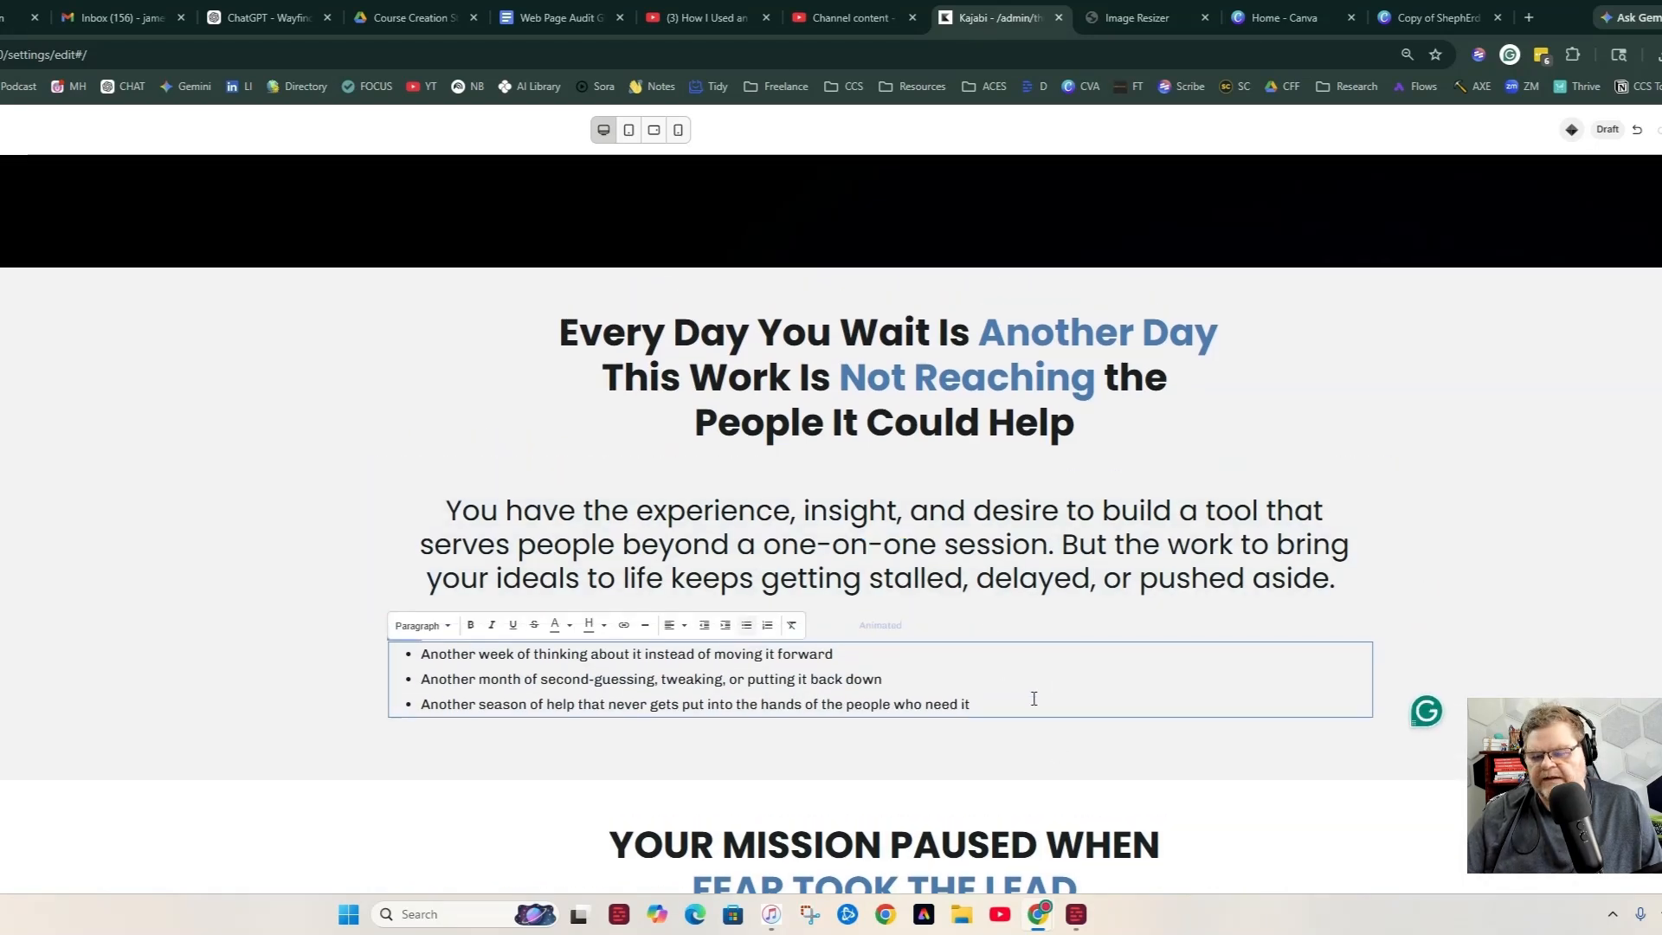
{"action": "key", "text": "Return"}
{"action": "key", "text": "Return"}
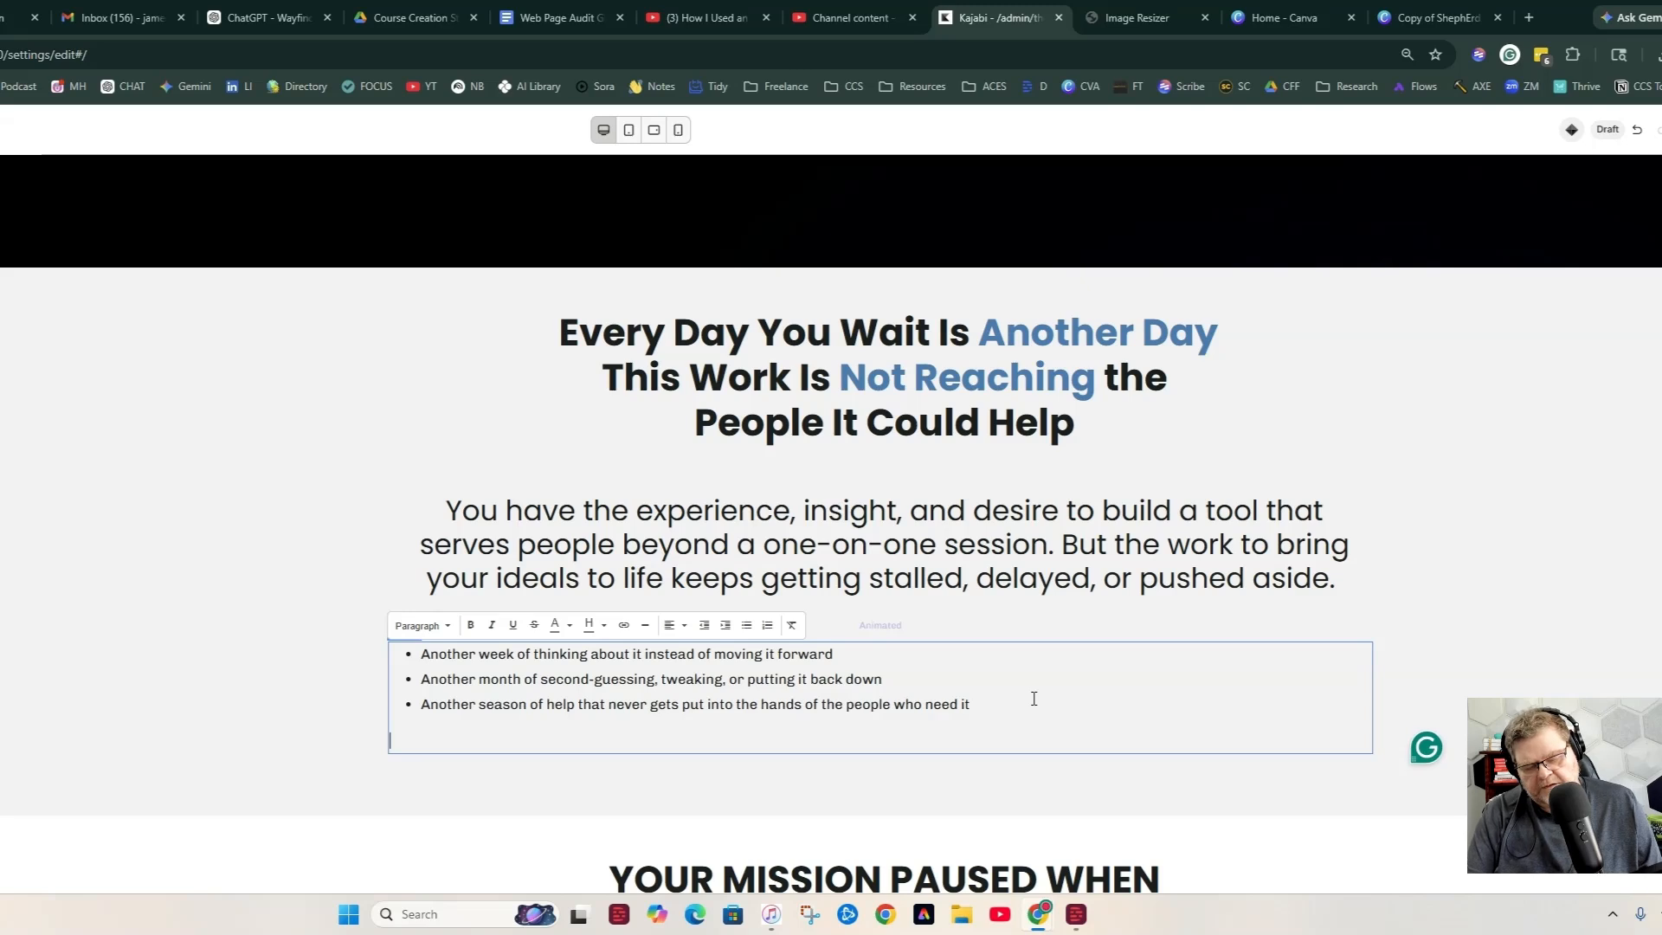
{"action": "key", "text": "ctrl+v"}
Center the "The people it could help are still waiting" line and give it a larger heading style.
{"action": "left_click_drag", "start_coordinate": [953, 741], "coordinate": [385, 741]}
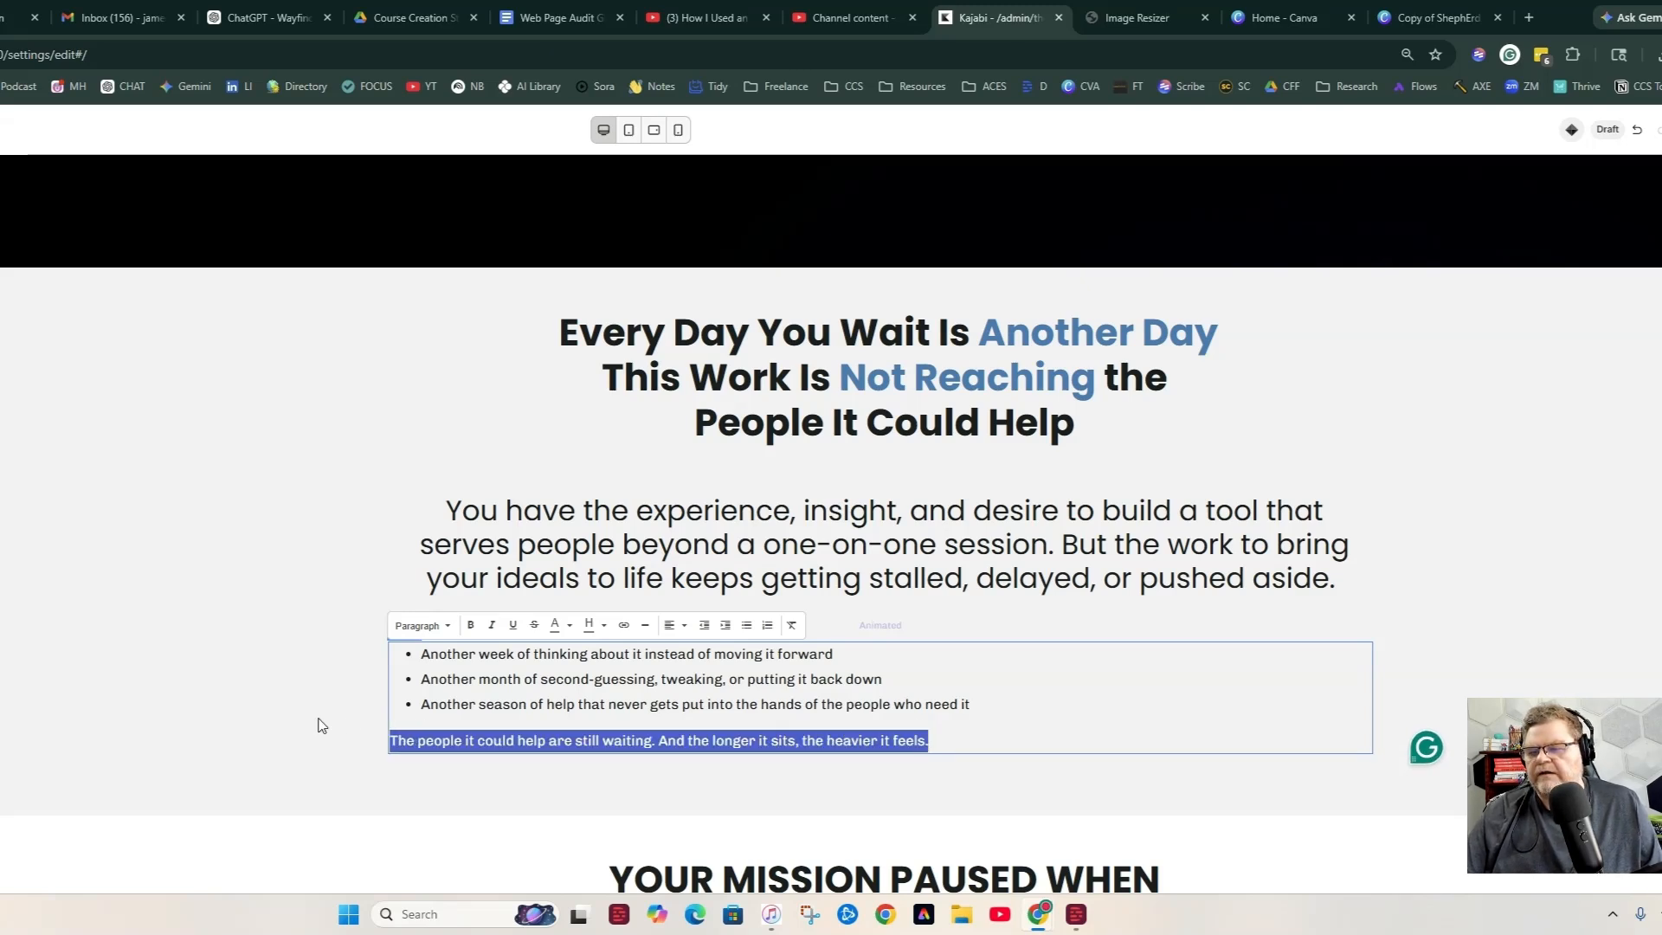
{"action": "left_click", "coordinate": [676, 625]}
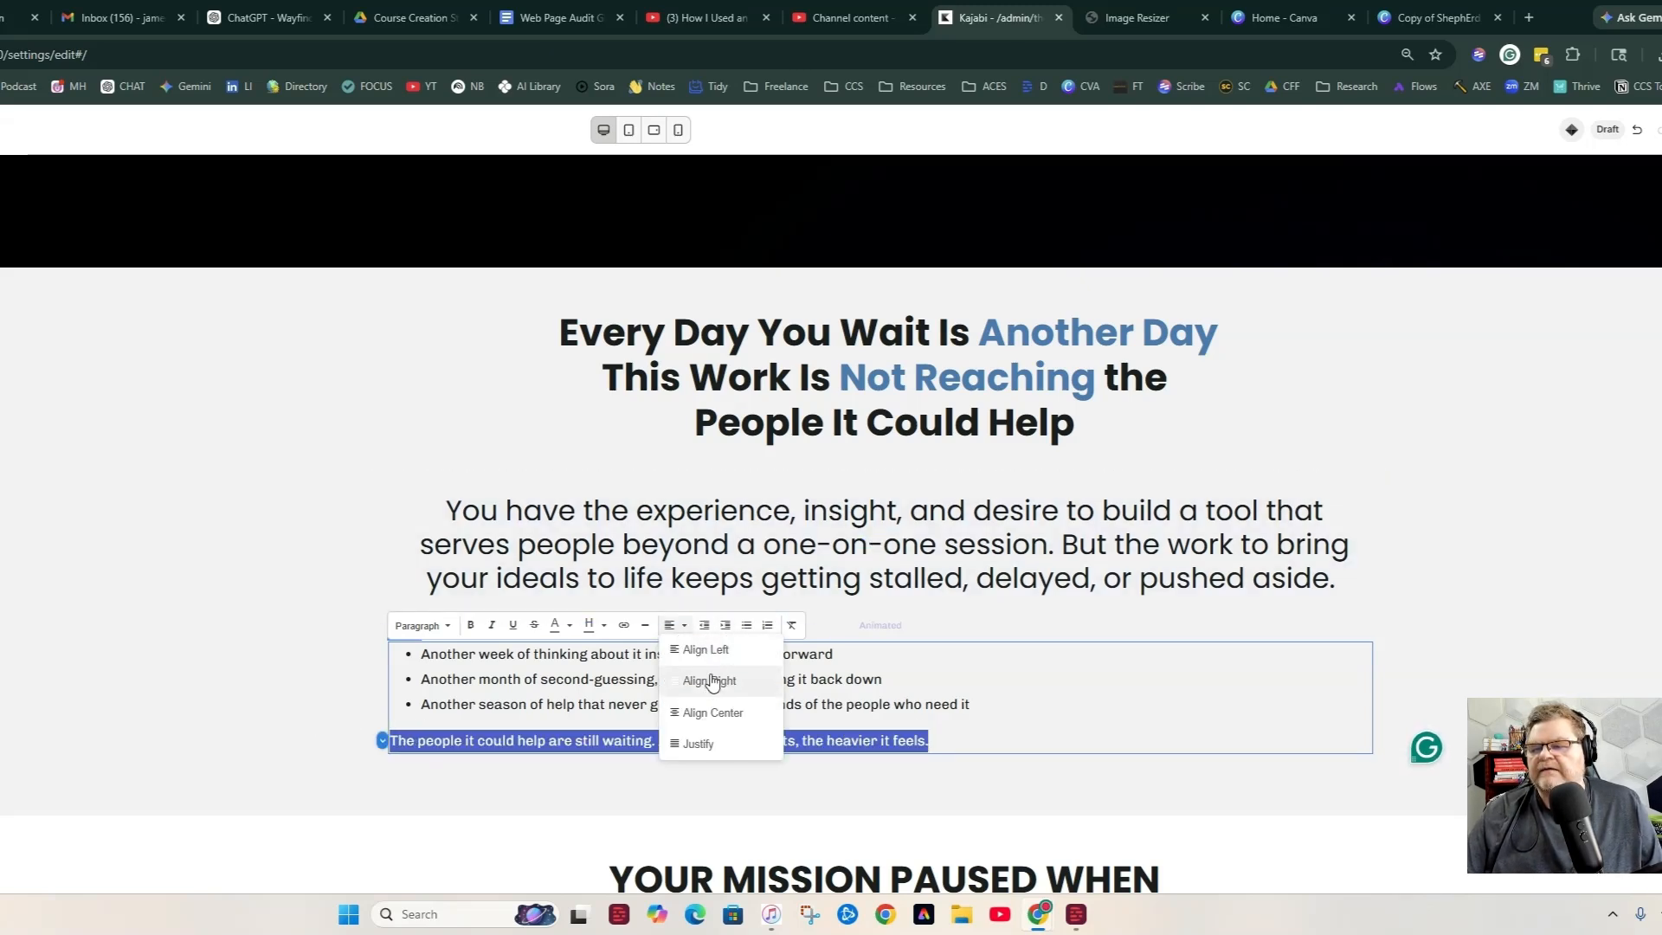
{"action": "left_click", "coordinate": [719, 714]}
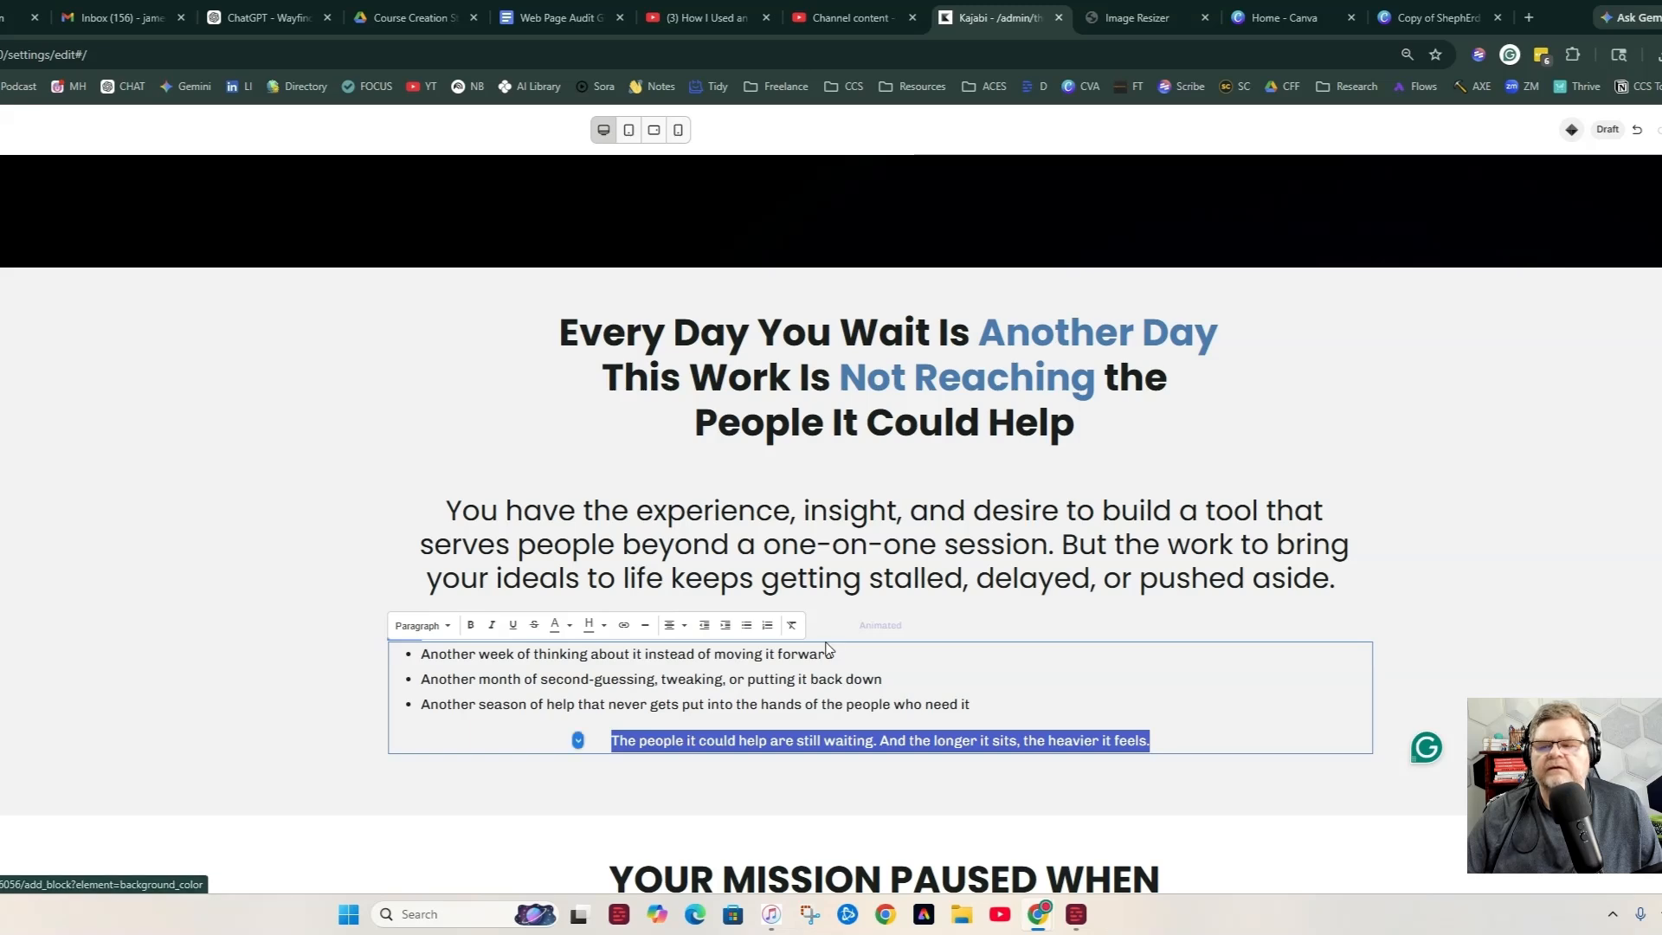
{"action": "left_click", "coordinate": [440, 626]}
Replace the "Your Mission Paused When Fear Took The Lead" heading with "Here’s how this usually shows up" and widen the "Every Day You Wait" heading block.
{"action": "scroll", "coordinate": [731, 459], "scroll_direction": "up", "scroll_amount": 5}
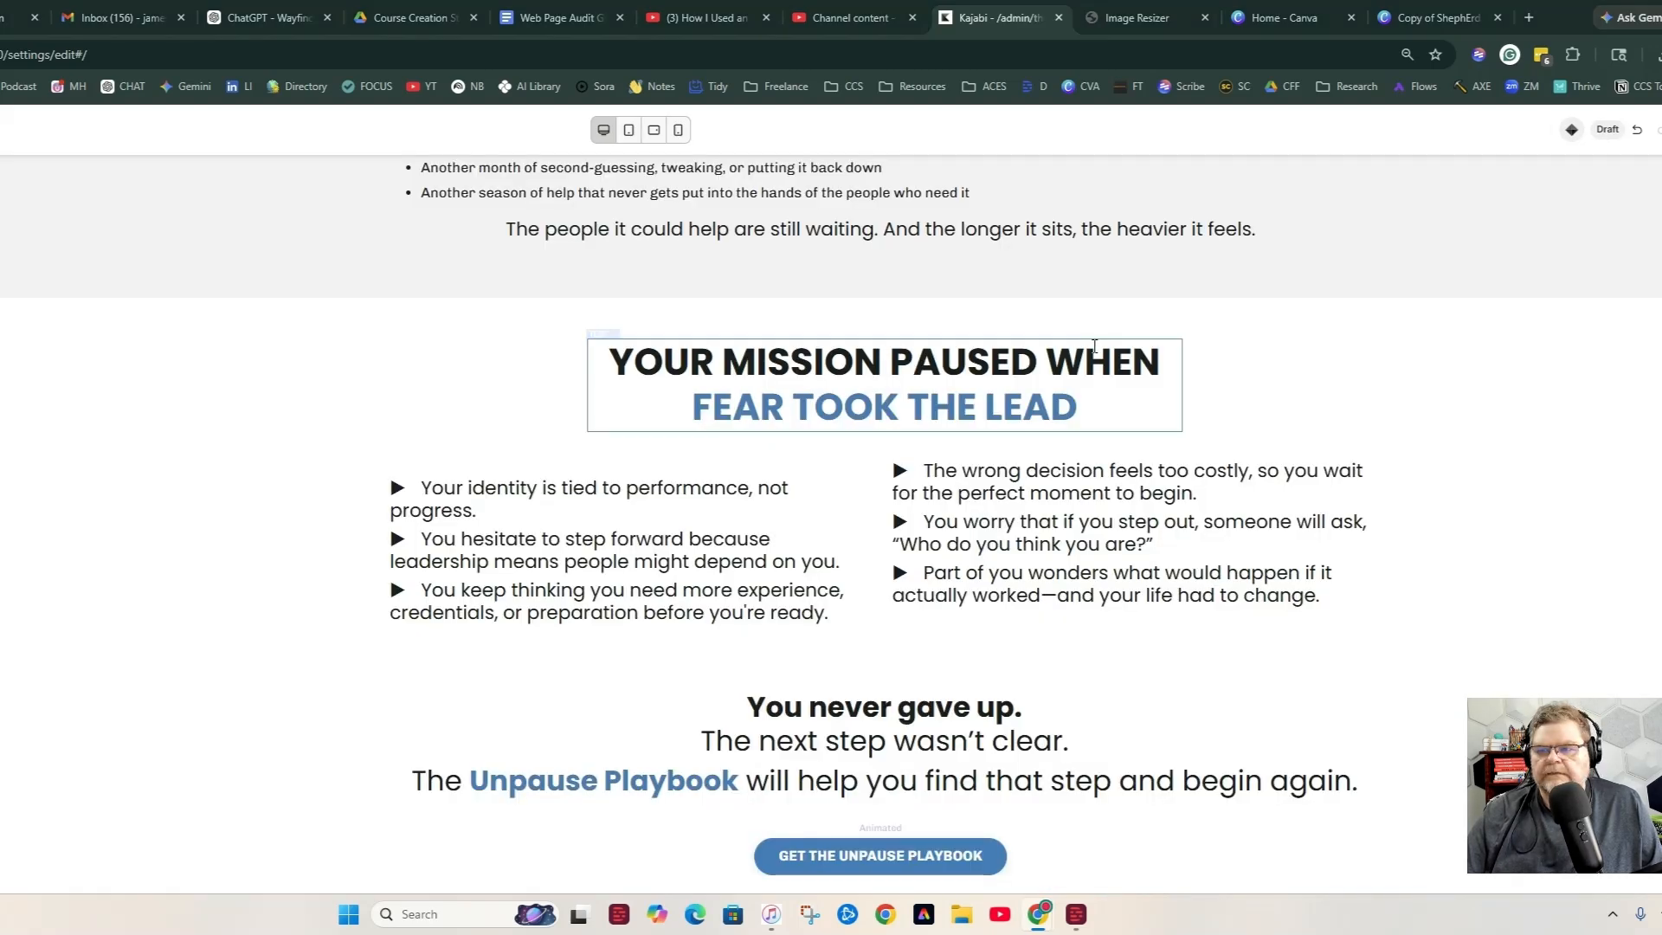
{"action": "left_click", "coordinate": [937, 364]}
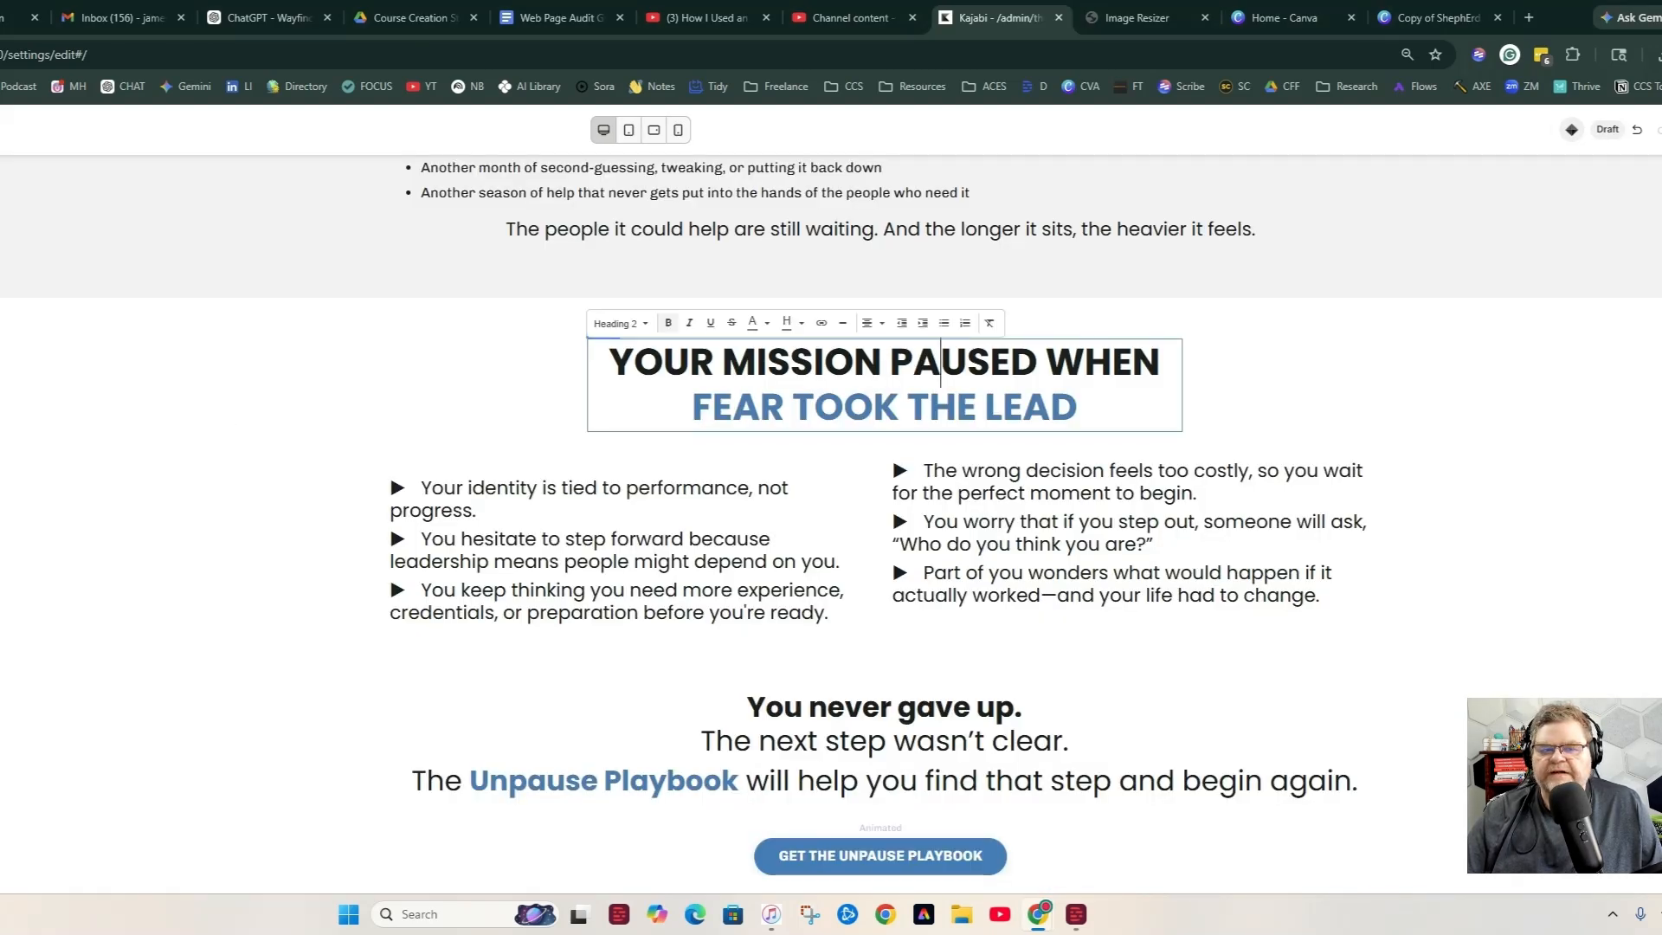
{"action": "left_click", "coordinate": [1, 429]}
{"action": "type", "text": "Here’s how this usually shows up"}
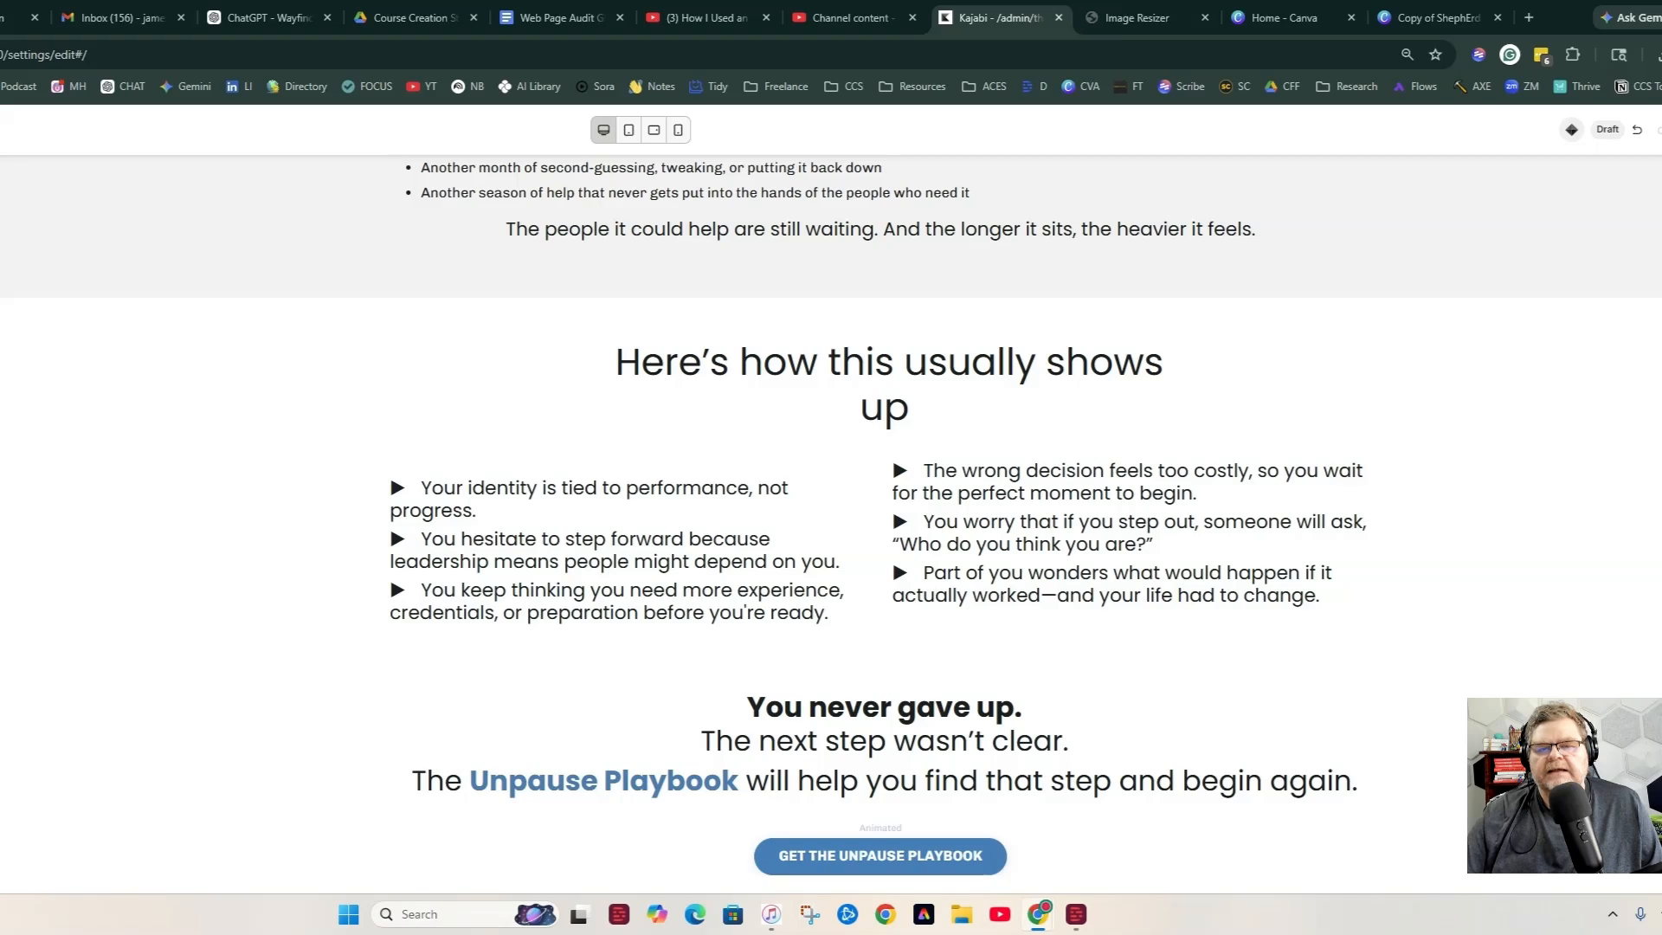
{"action": "scroll", "coordinate": [831, 470], "scroll_direction": "up", "scroll_amount": 4}
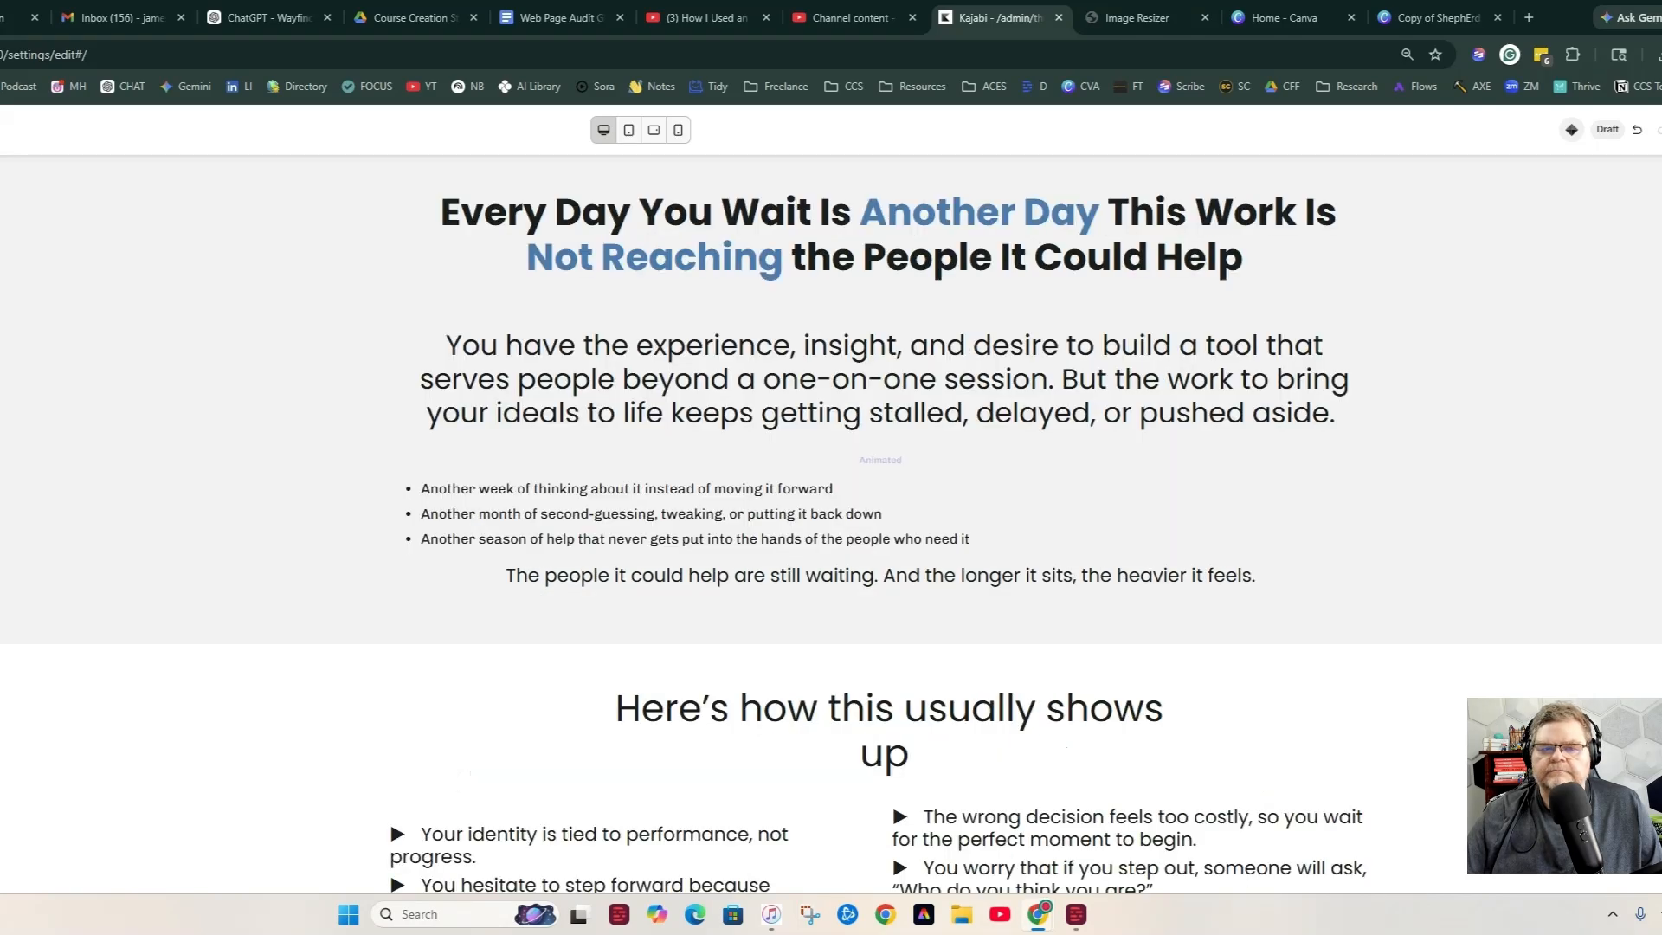
Reword the "Here’s how this usually shows up" heading to "Here’s How The Heaviness Shows Up In Your Life".
{"action": "key", "text": "BackSpace"}
{"action": "key", "text": "BackSpace"}
{"action": "type", "text": "e "}
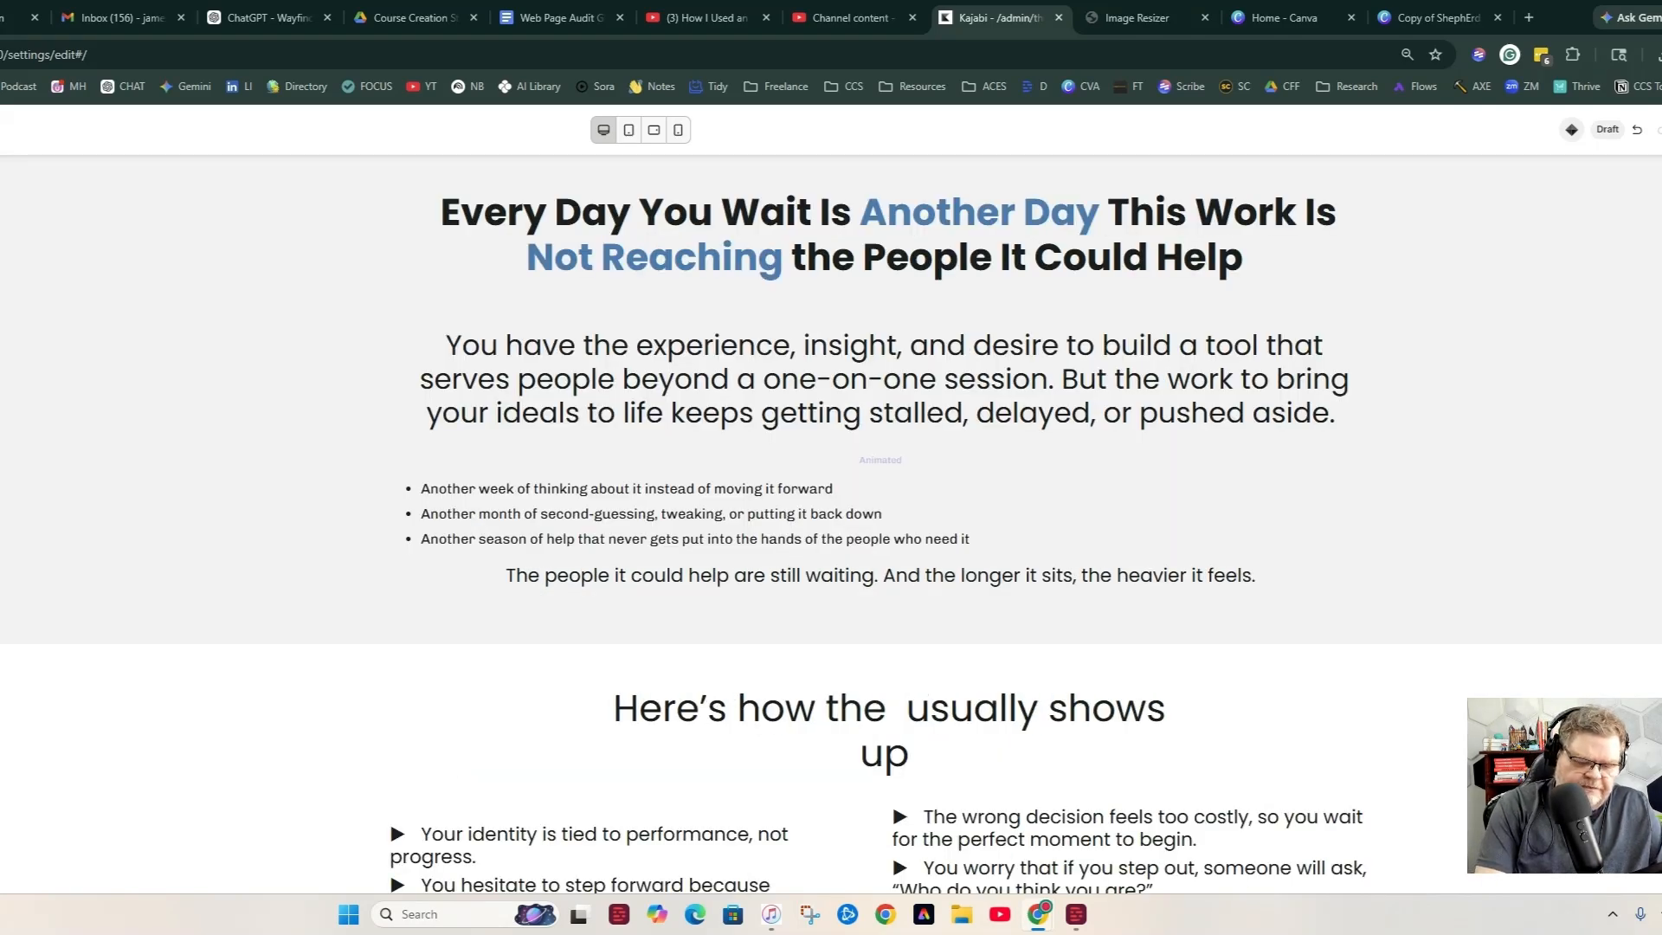
{"action": "type", "text": "H"}
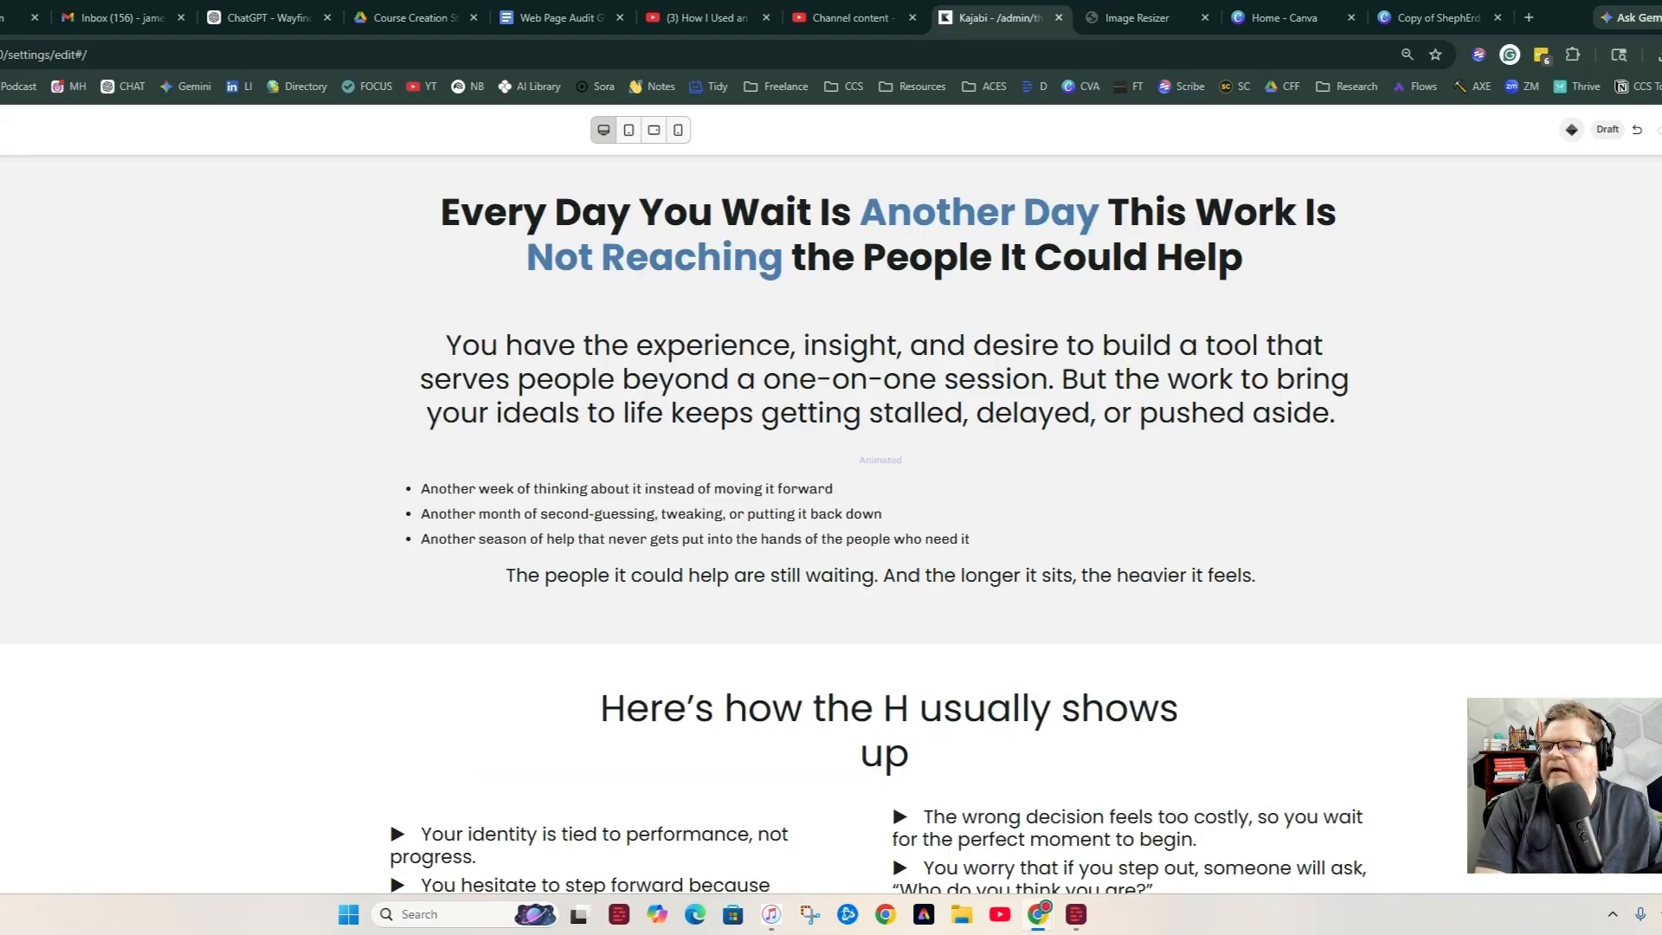
{"action": "type", "text": "ea"}
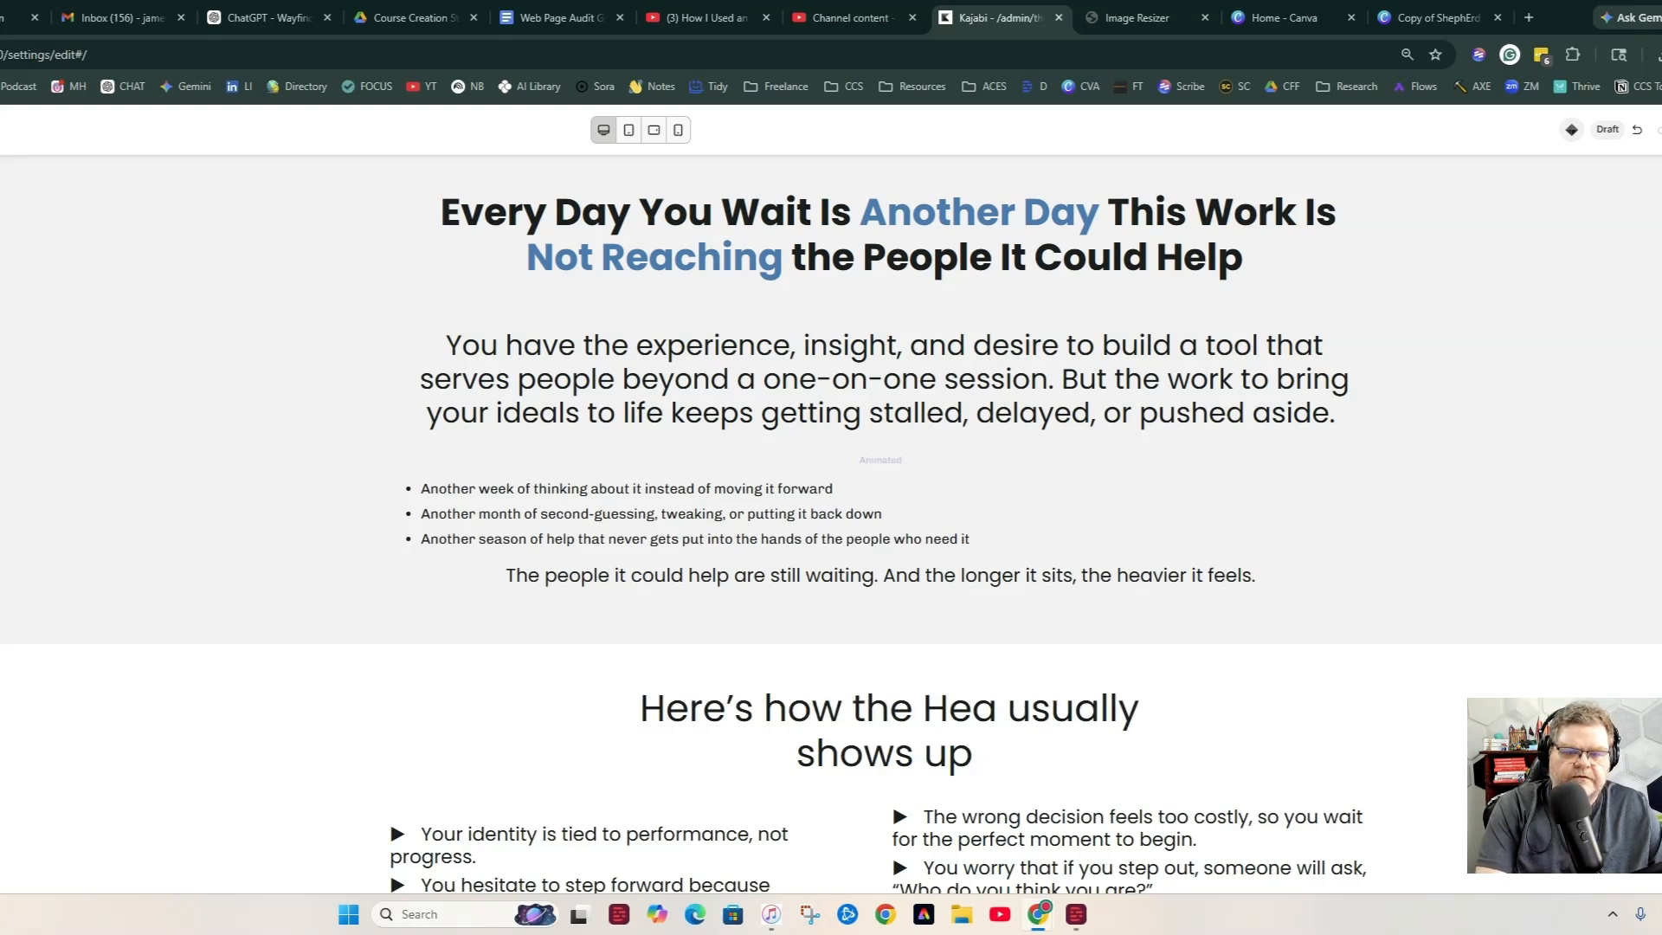
{"action": "type", "text": "viness Sho"}
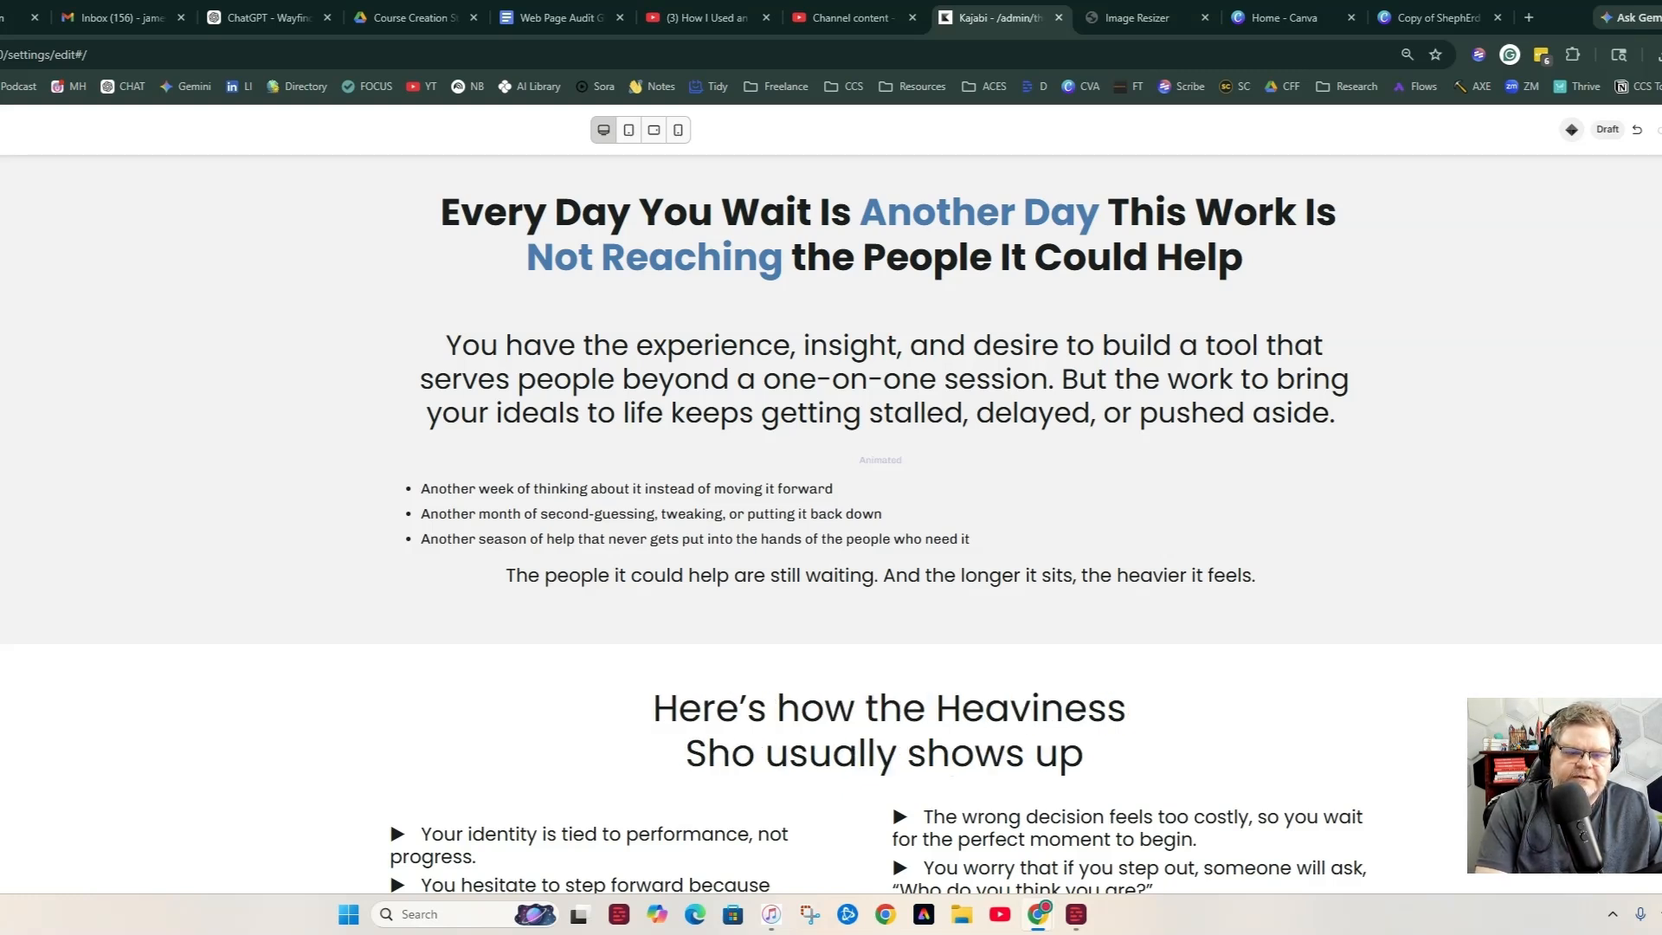
{"action": "type", "text": "ws up "}
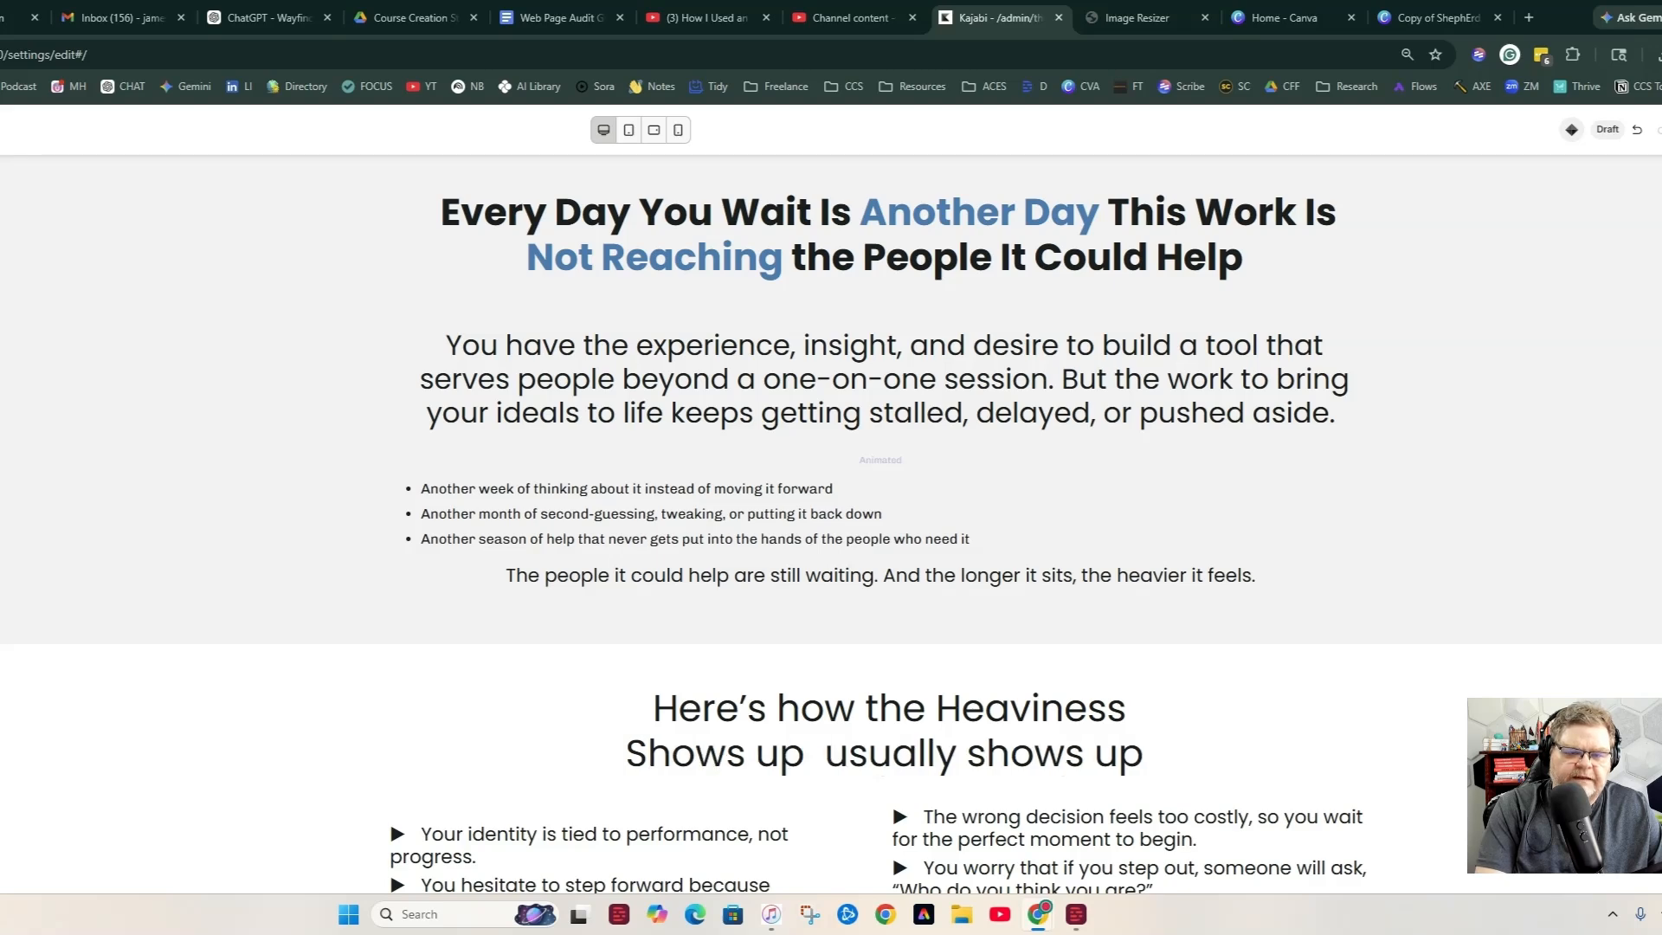
{"action": "type", "text": "in"}
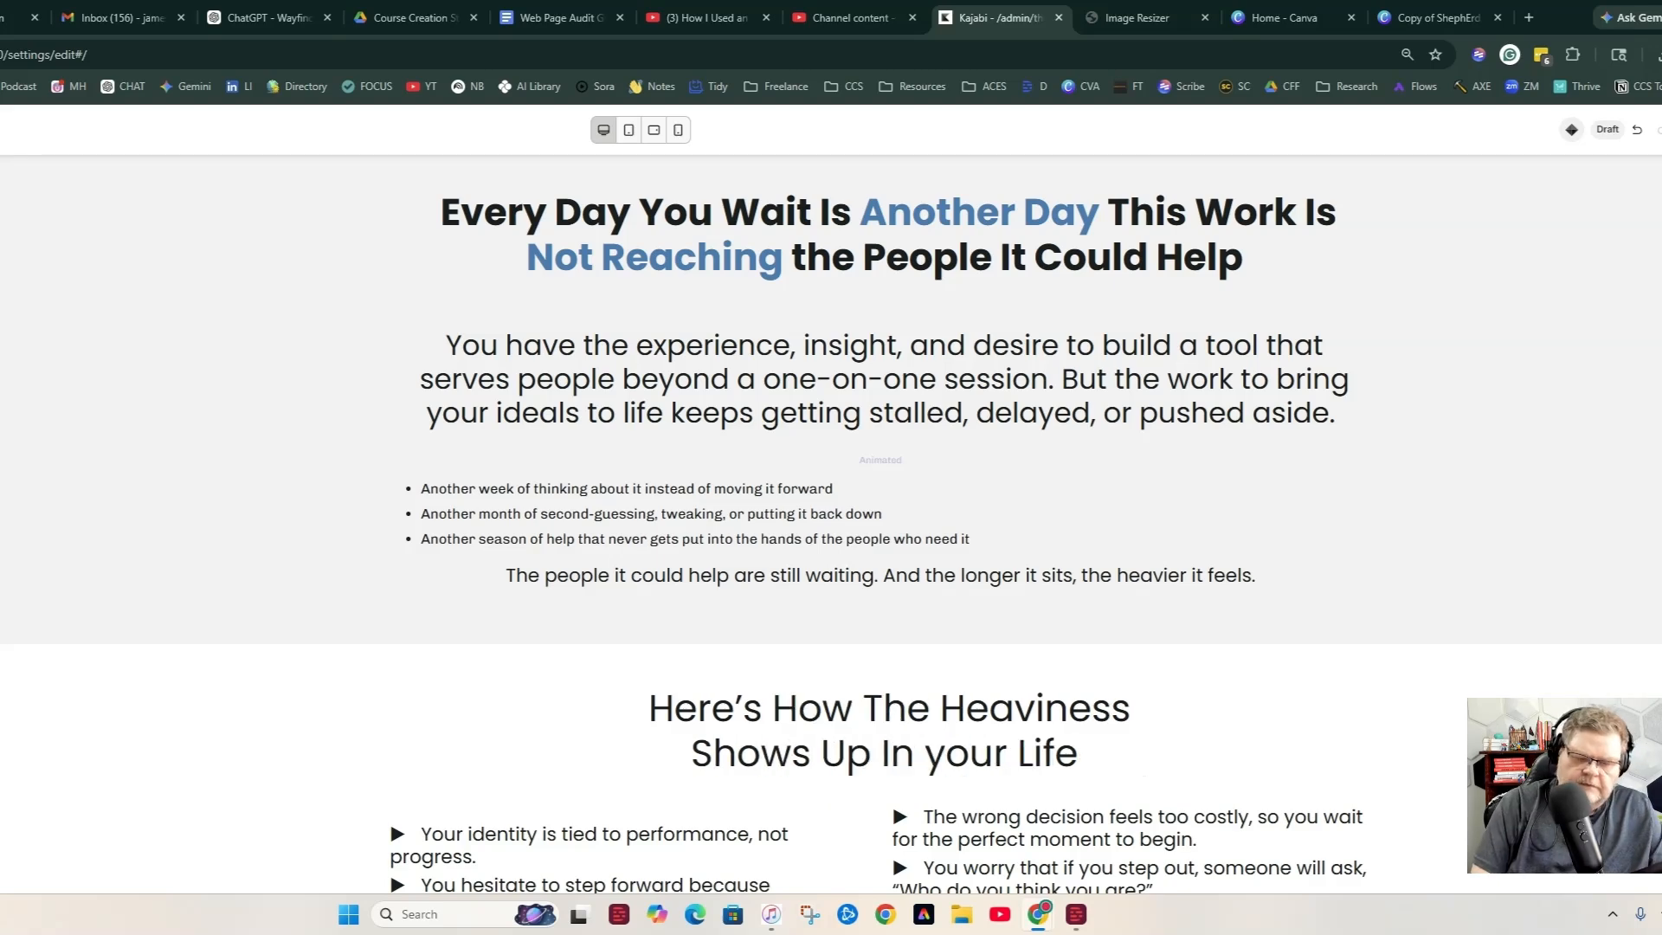
{"action": "key", "text": "BackSpace"}
{"action": "type", "text": "Your Life"}
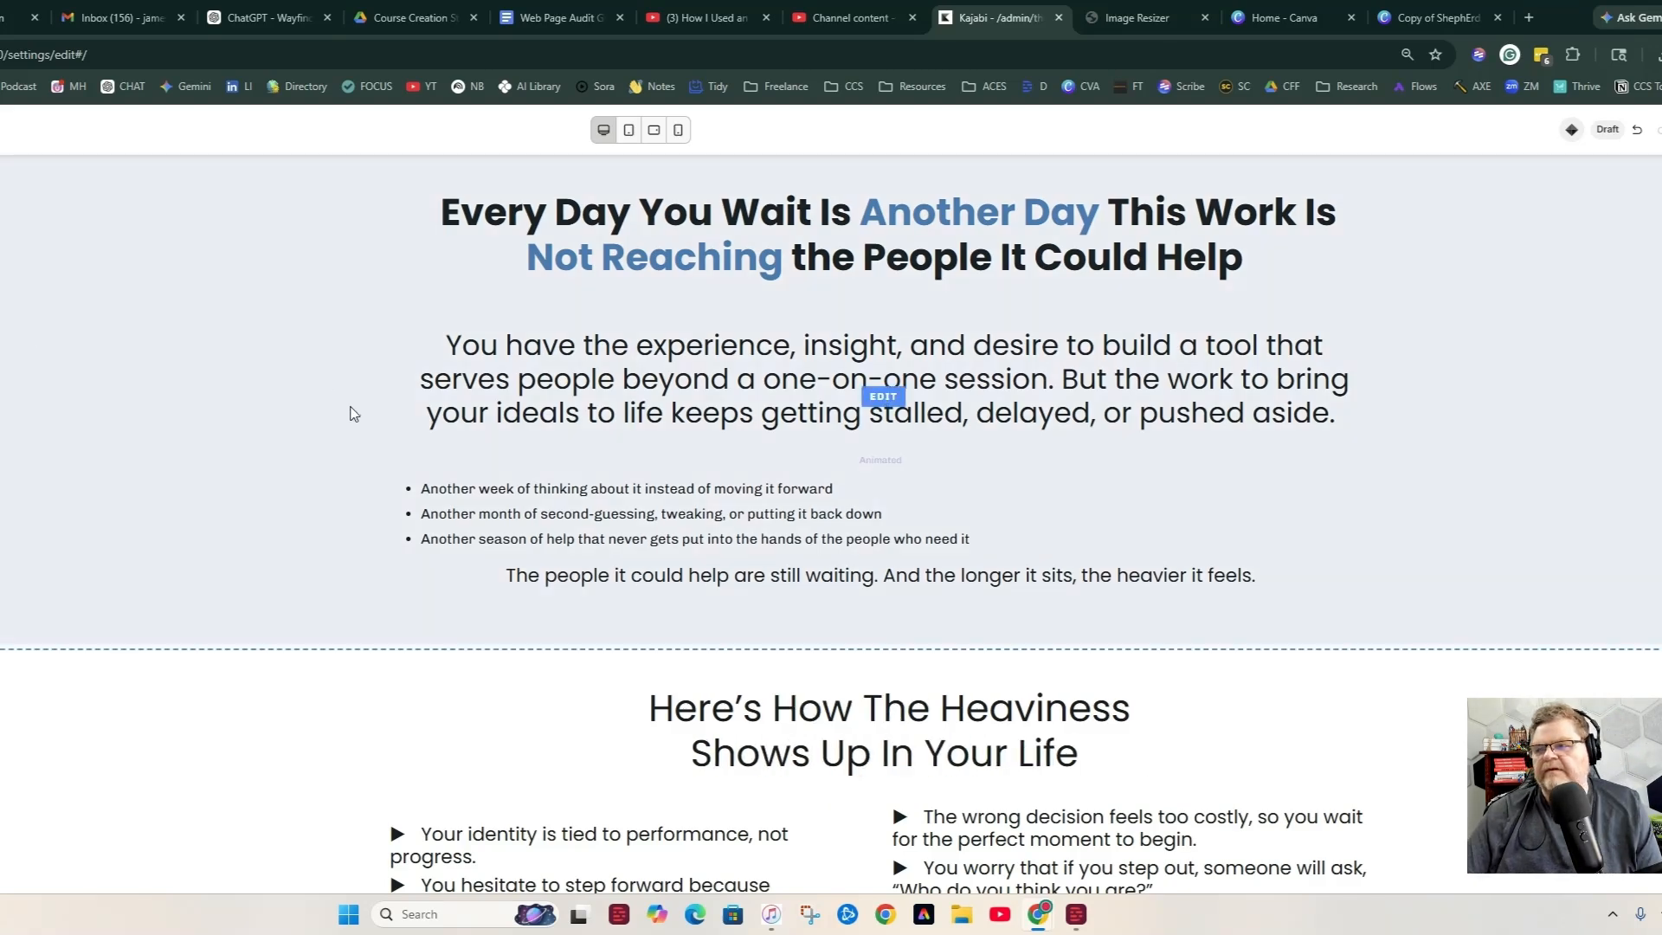
Make the word "Heaviness" bold and blue in the "Here’s How The Heaviness Shows Up In Your Life" heading.
{"action": "scroll", "coordinate": [476, 389], "scroll_direction": "up", "scroll_amount": 8}
{"action": "scroll", "coordinate": [580, 459], "scroll_direction": "down", "scroll_amount": 10}
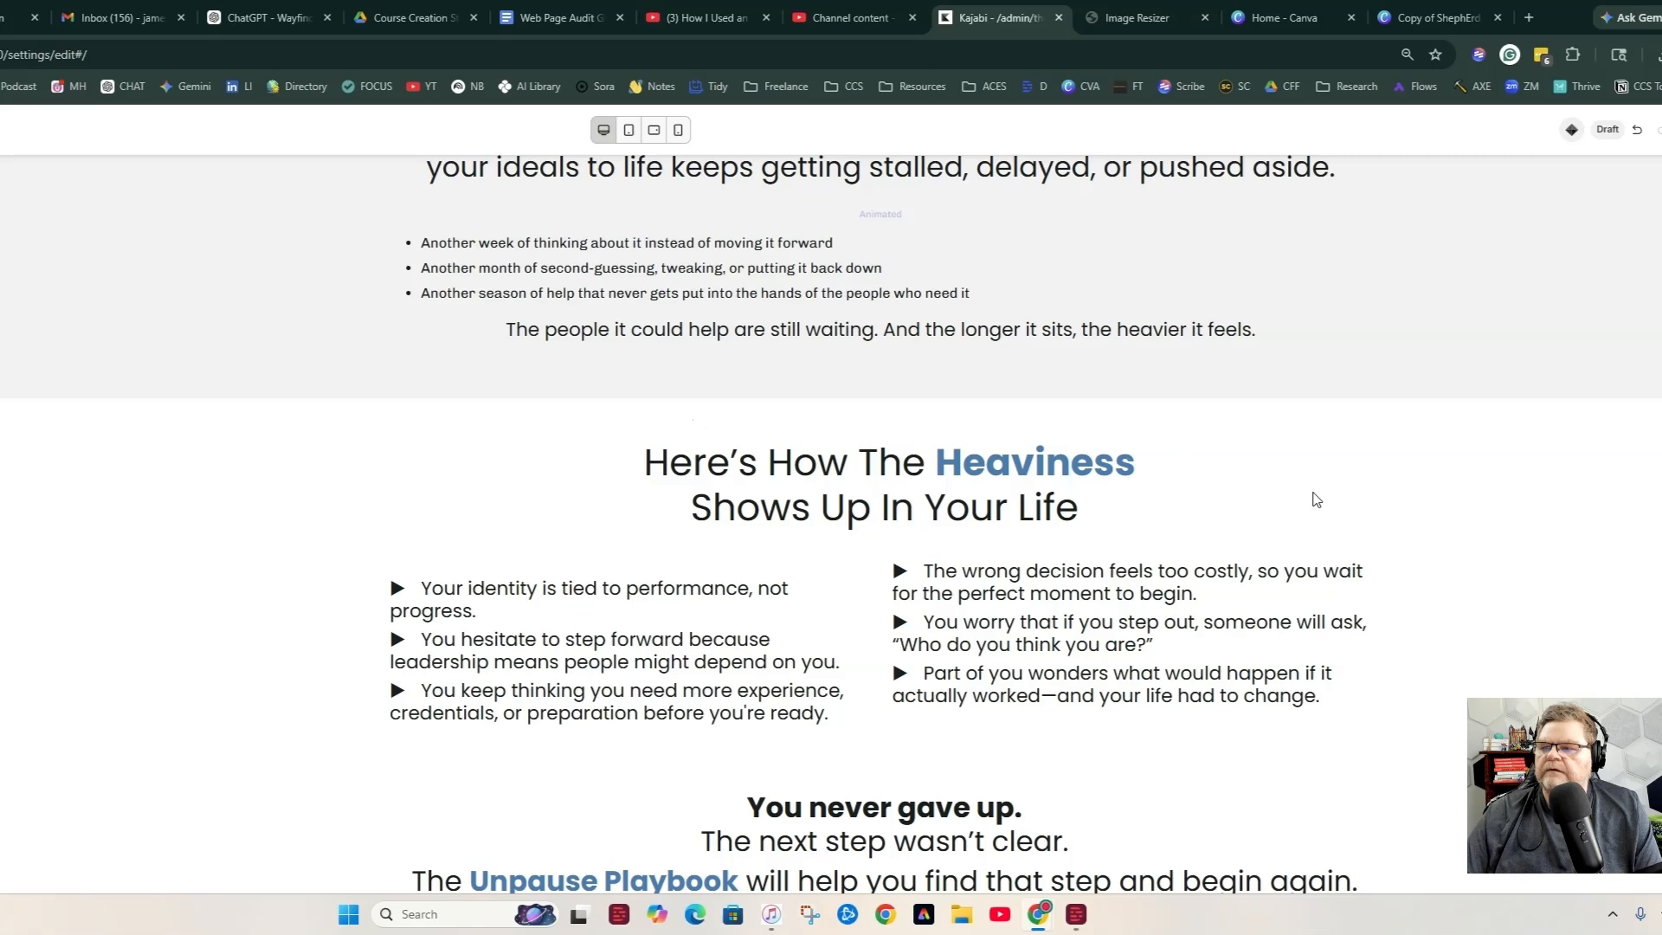
Remove the bullet columns and the "You never gave up" copy below the Heaviness heading, and add a card to that section.
{"action": "scroll", "coordinate": [892, 419], "scroll_direction": "down", "scroll_amount": 2}
{"action": "scroll", "coordinate": [698, 496], "scroll_direction": "up", "scroll_amount": 4}
{"action": "scroll", "coordinate": [697, 496], "scroll_direction": "down", "scroll_amount": 6}
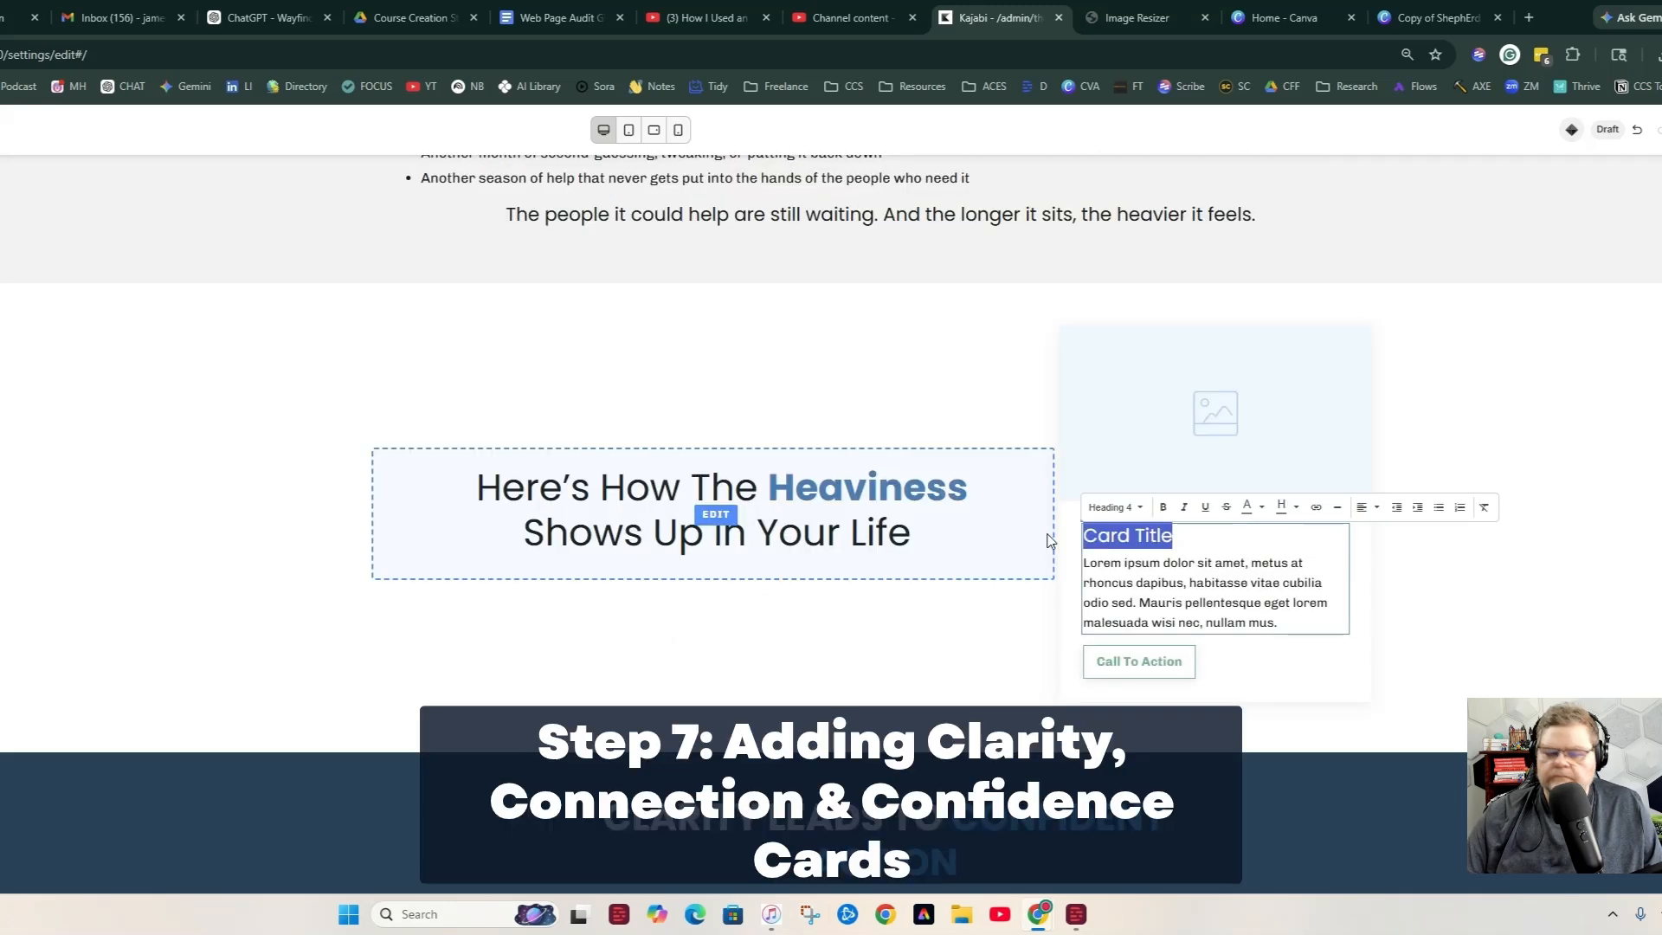
Title the first card "Confusion", replace its placeholder text with three bullets about unclear meaning and clarity, and label its button "Show Me the Clarity Tools".
{"action": "type", "text": "Con"}
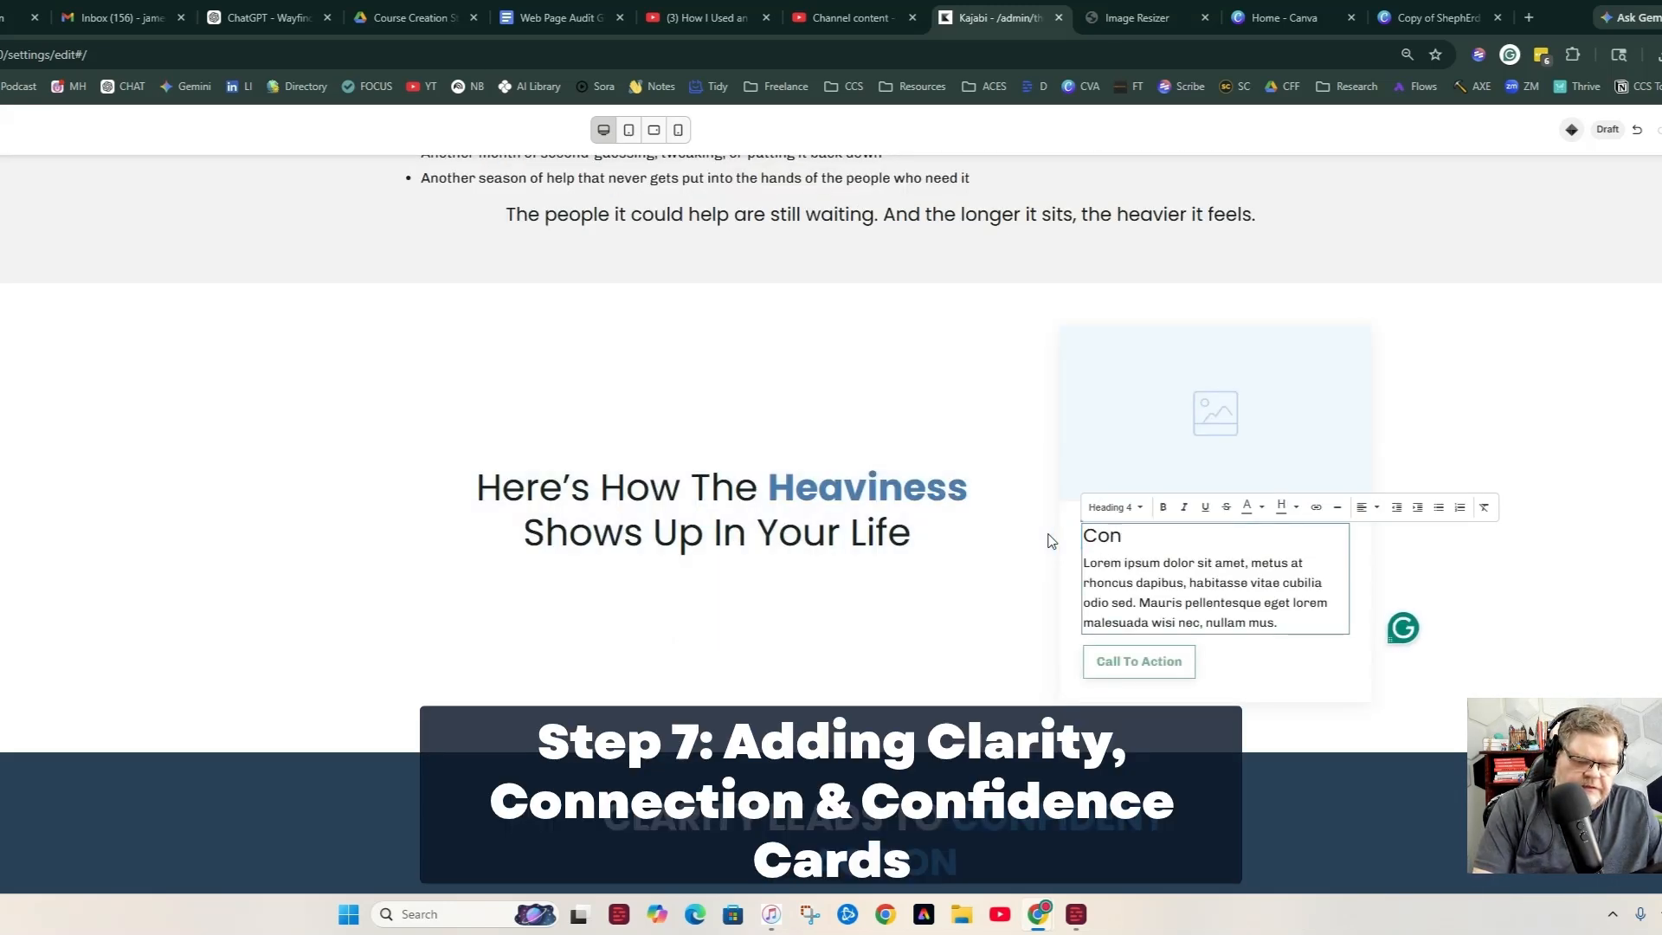
{"action": "type", "text": "fusion"}
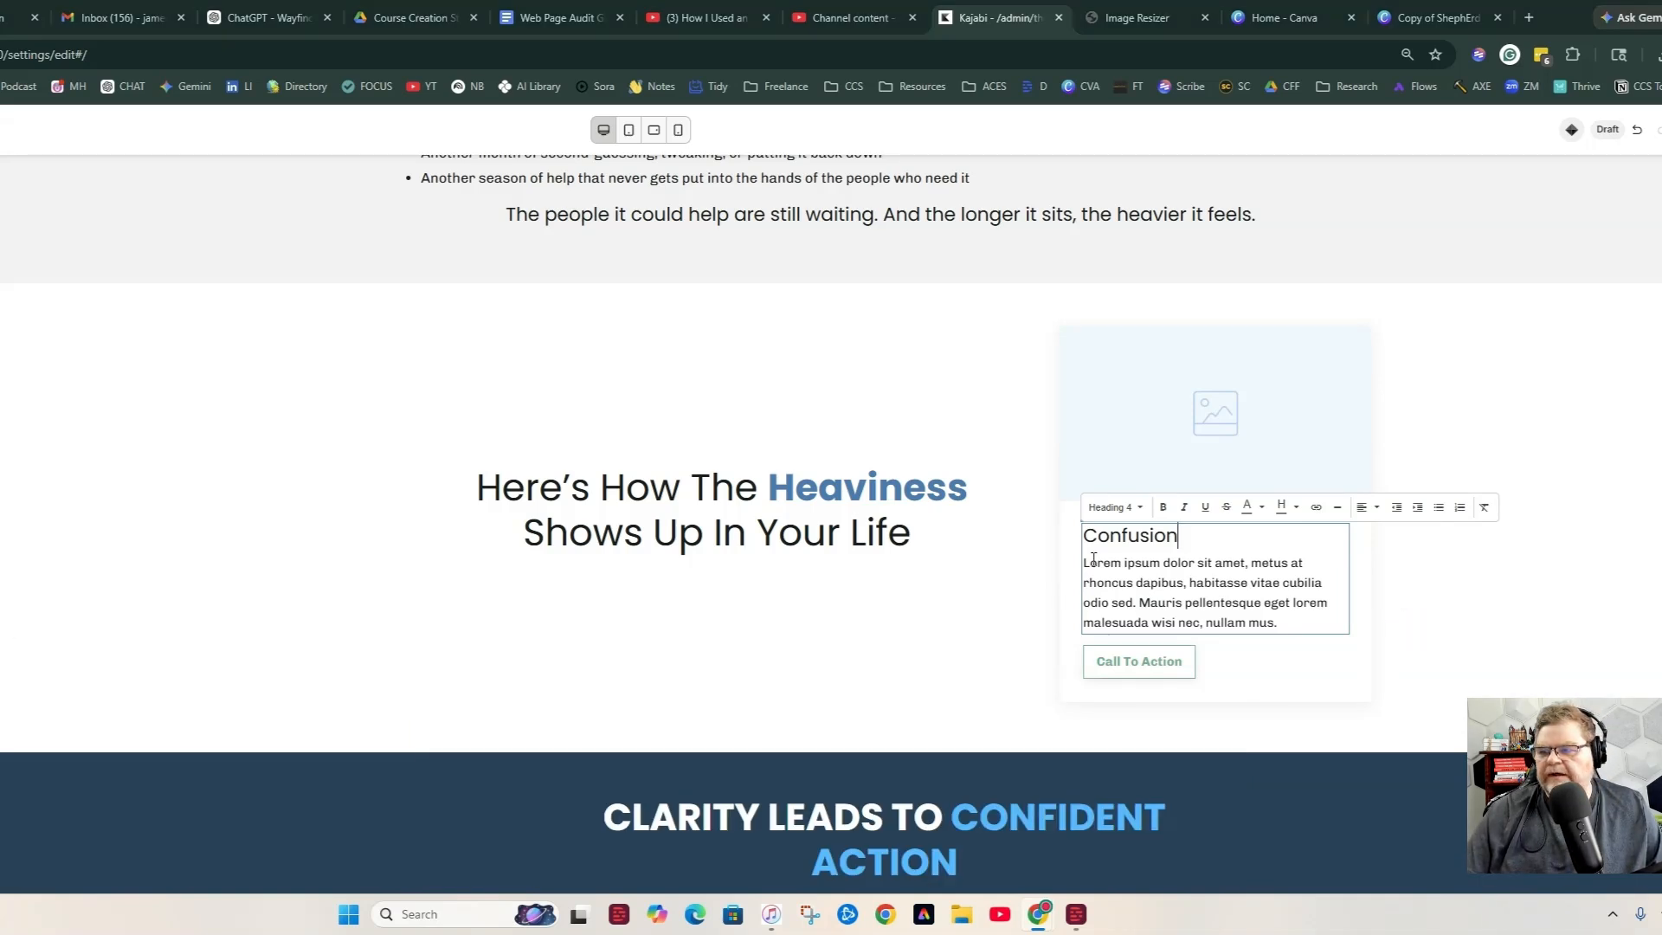
{"action": "key", "text": "ctrl+a"}
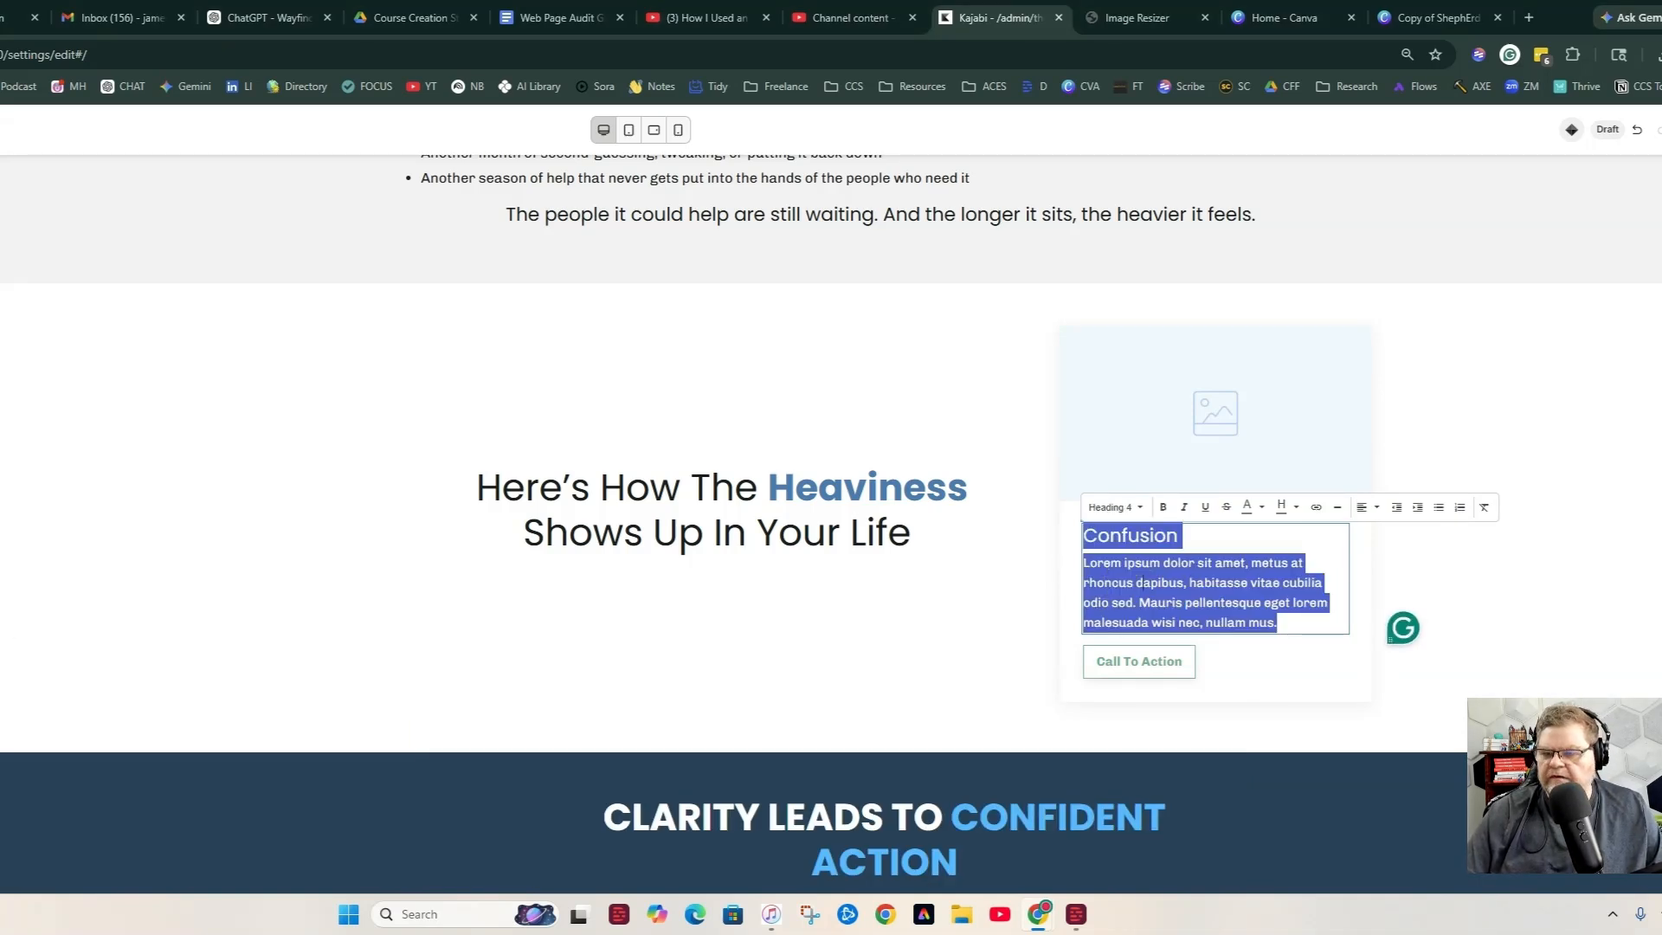
{"action": "left_click", "coordinate": [1142, 583]}
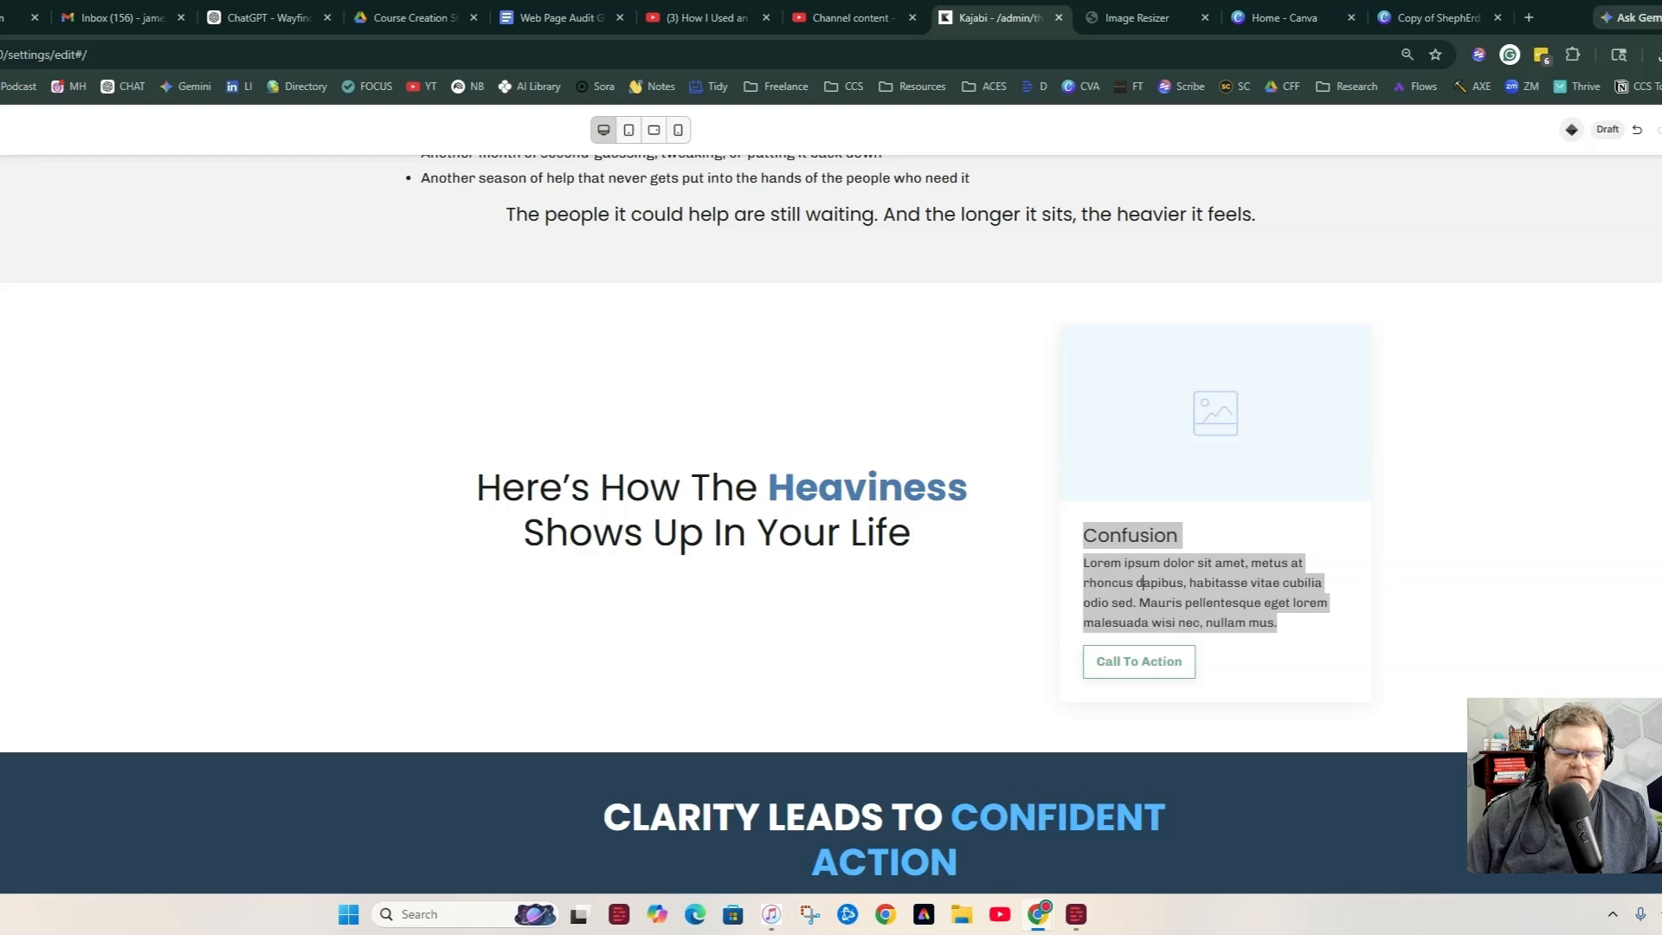
{"action": "type", "text": "What used to feel meaningful now feels foggy, heavy, or hard to pick back up. You know you have something valuable to offer, but the longer it stays unclear, the heavier it gets. Clarity helps you name who you serve, what you offer, why it matters, what to change, and what step to take next so you can start moving again."}
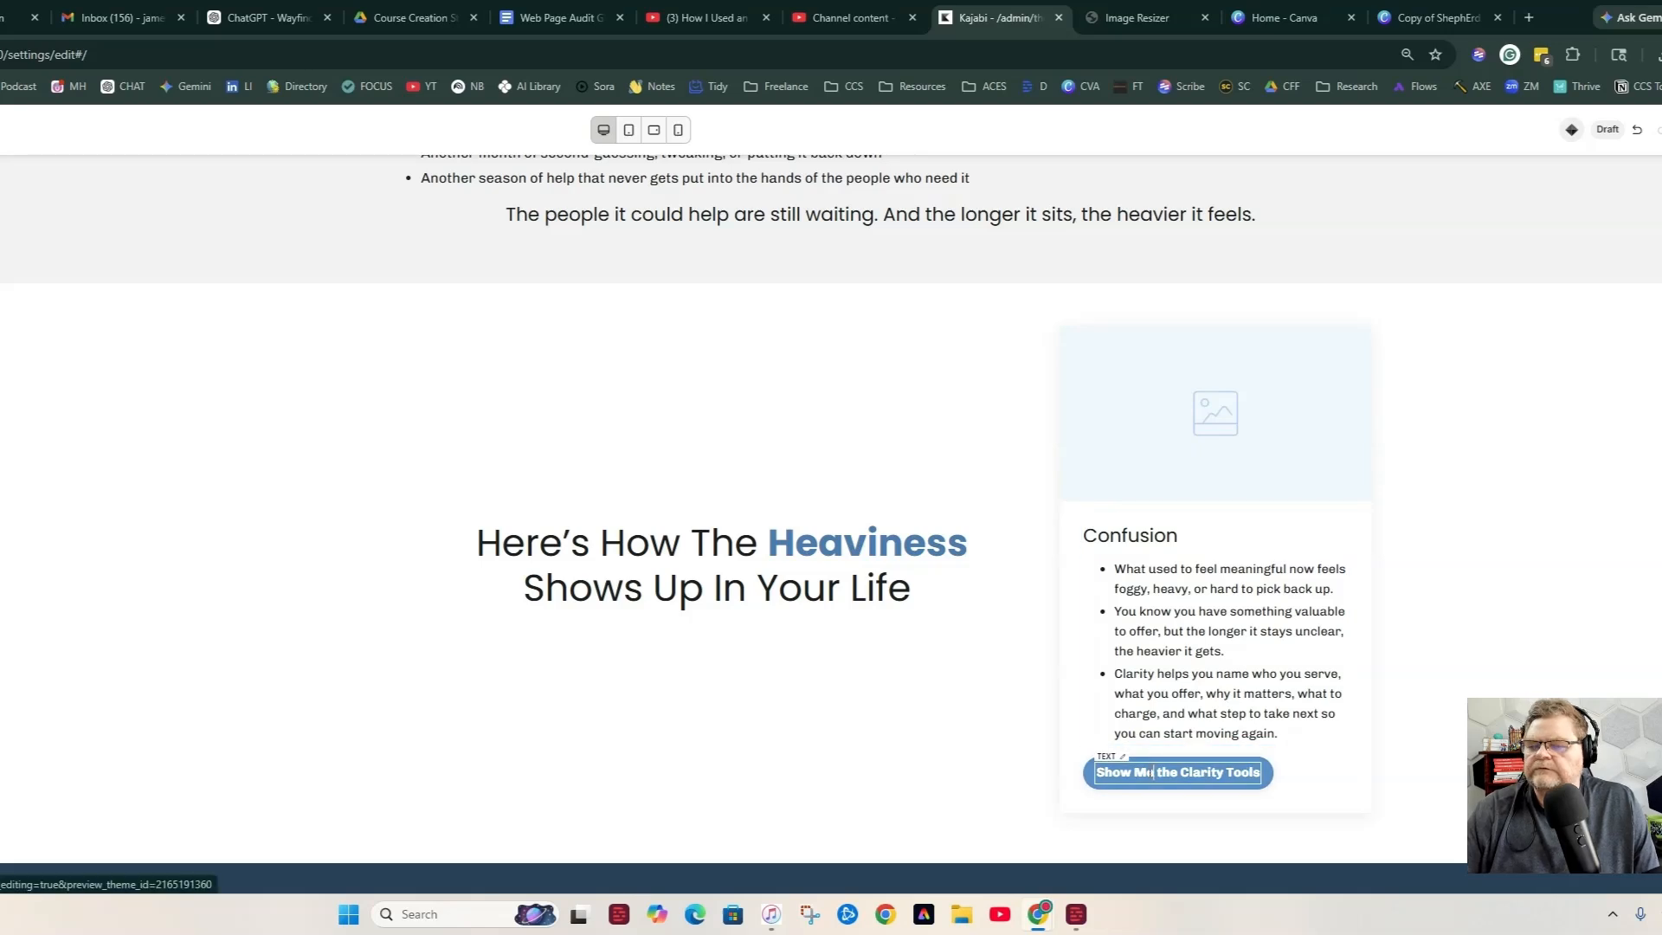
{"action": "left_click", "coordinate": [1153, 772]}
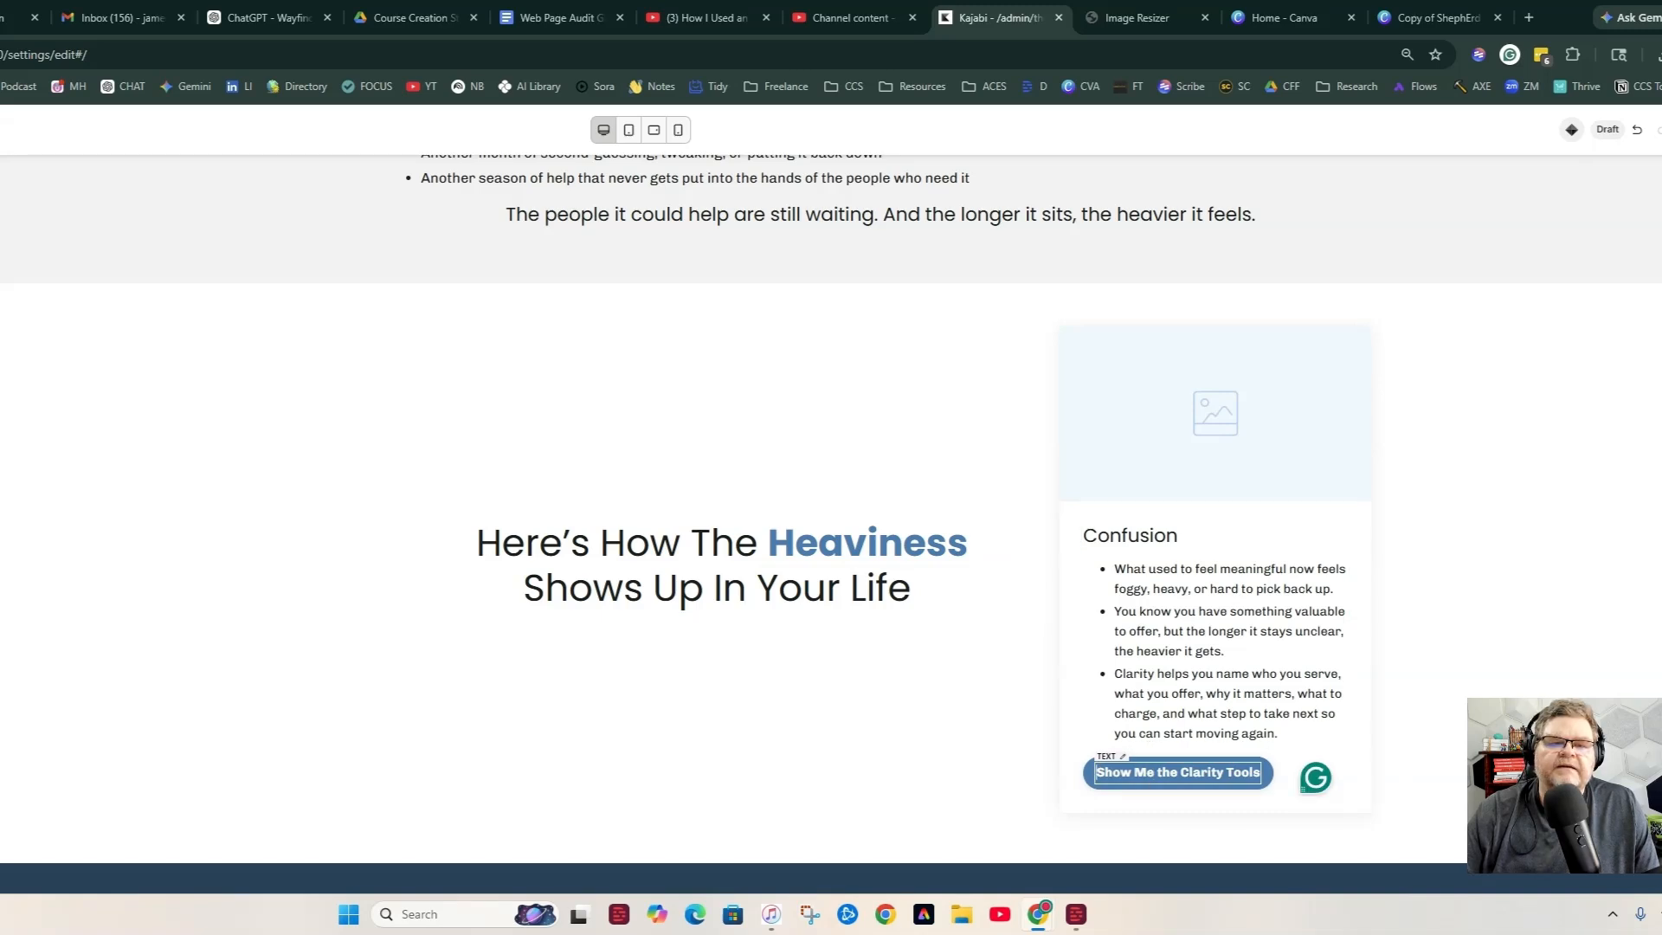
{"action": "scroll", "coordinate": [441, 616], "scroll_direction": "down", "scroll_amount": 1}
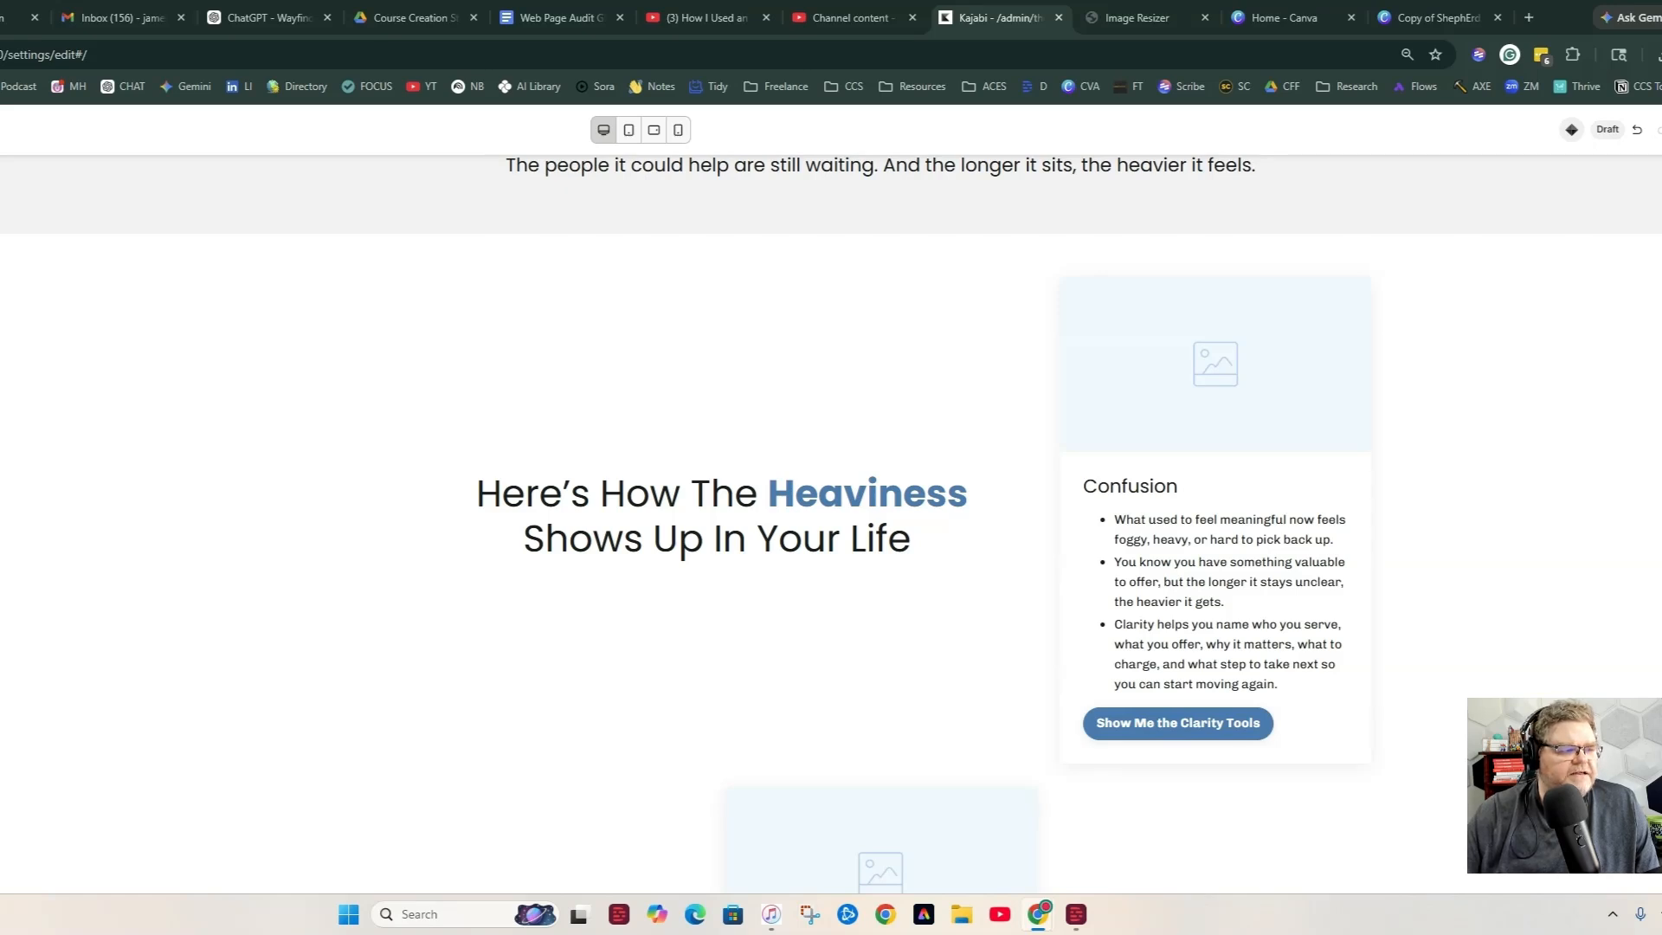
Split the second card's text into three separate bullets and title the card "Disconnected".
{"action": "scroll", "coordinate": [831, 519], "scroll_direction": "down", "scroll_amount": 5}
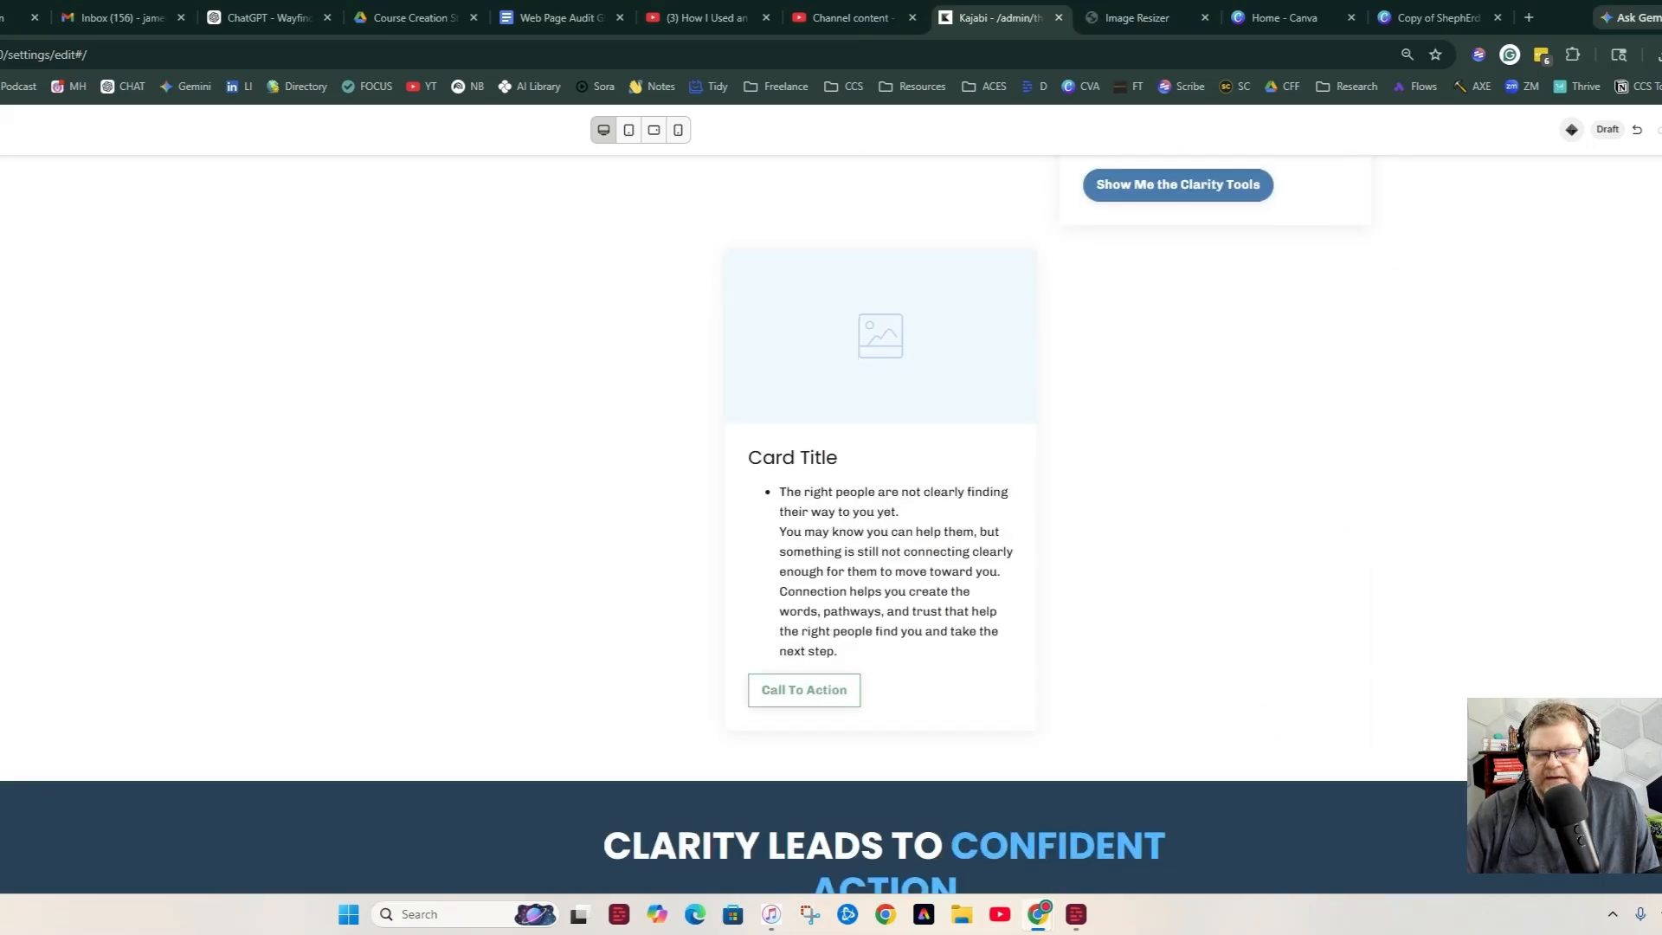
{"action": "key", "text": "BackSpace"}
{"action": "key", "text": "Return"}
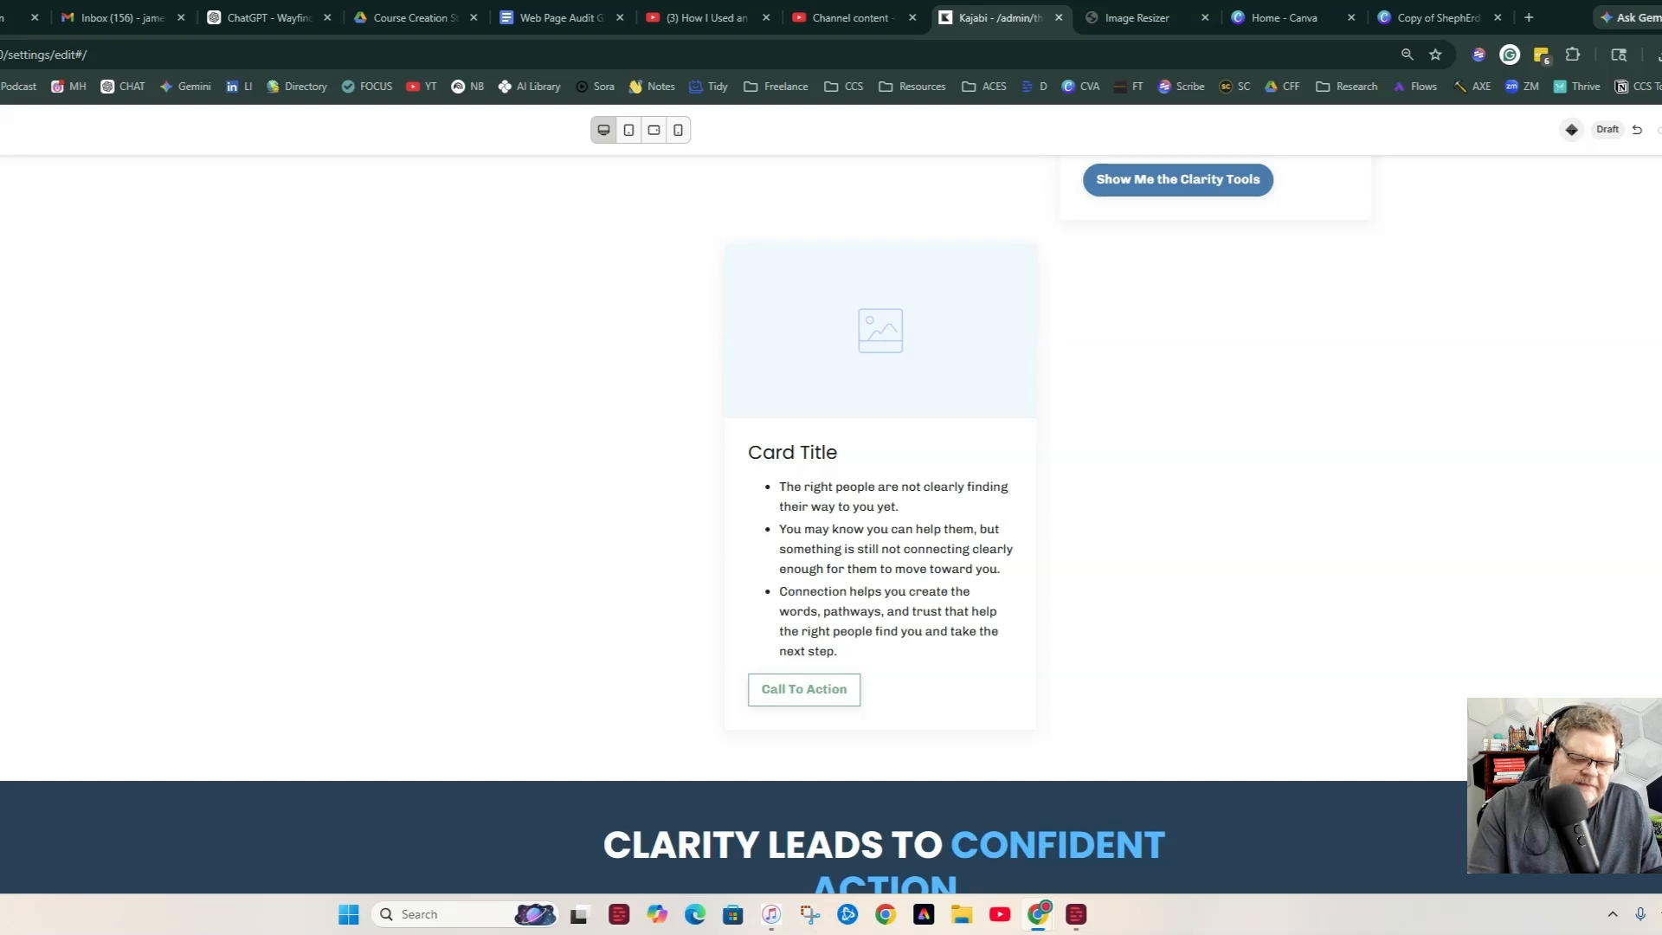
{"action": "type", "text": "Dis"}
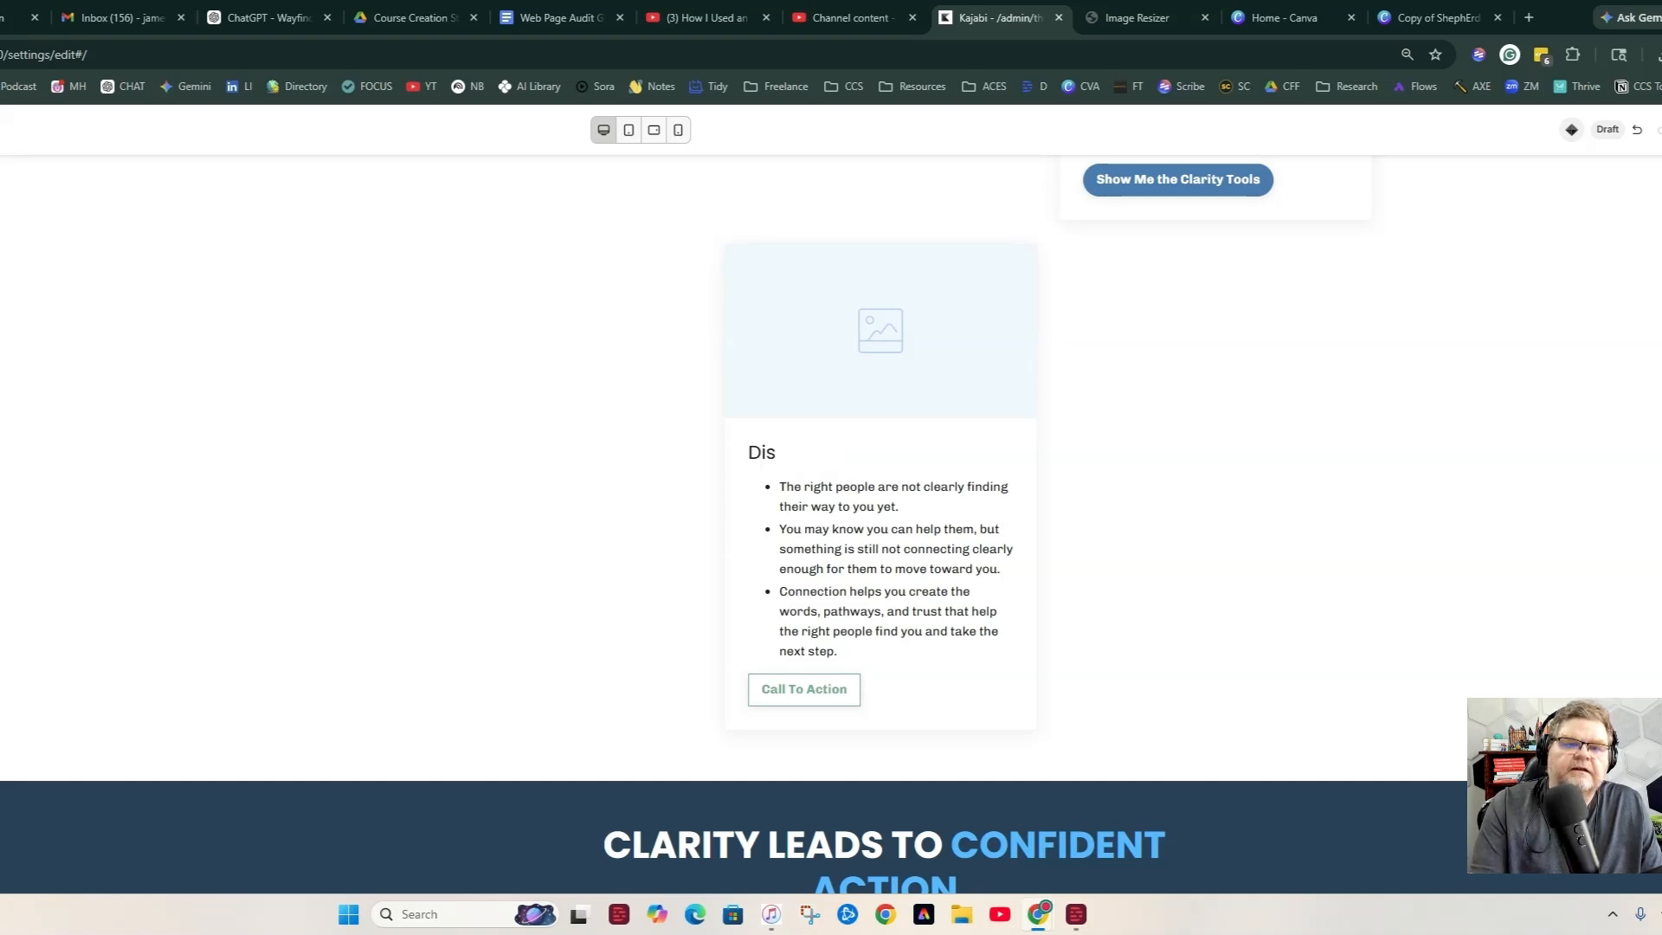
{"action": "type", "text": "connected"}
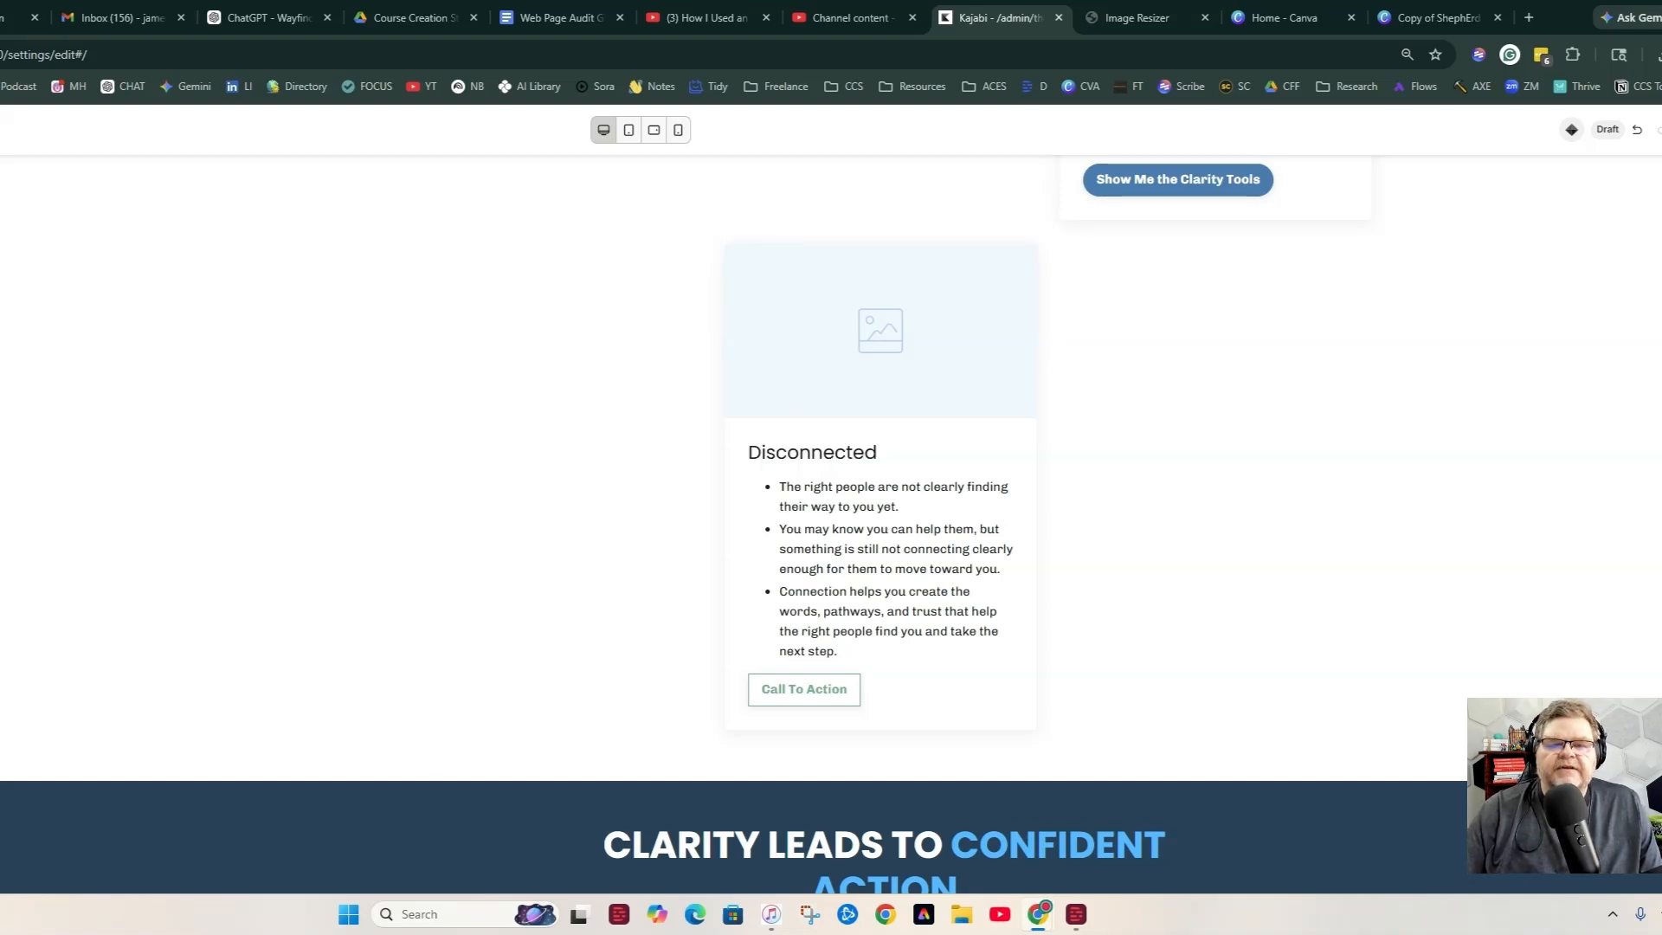
{"action": "type", "text": " sadfsadf"}
{"action": "key", "text": "ctrl+z"}
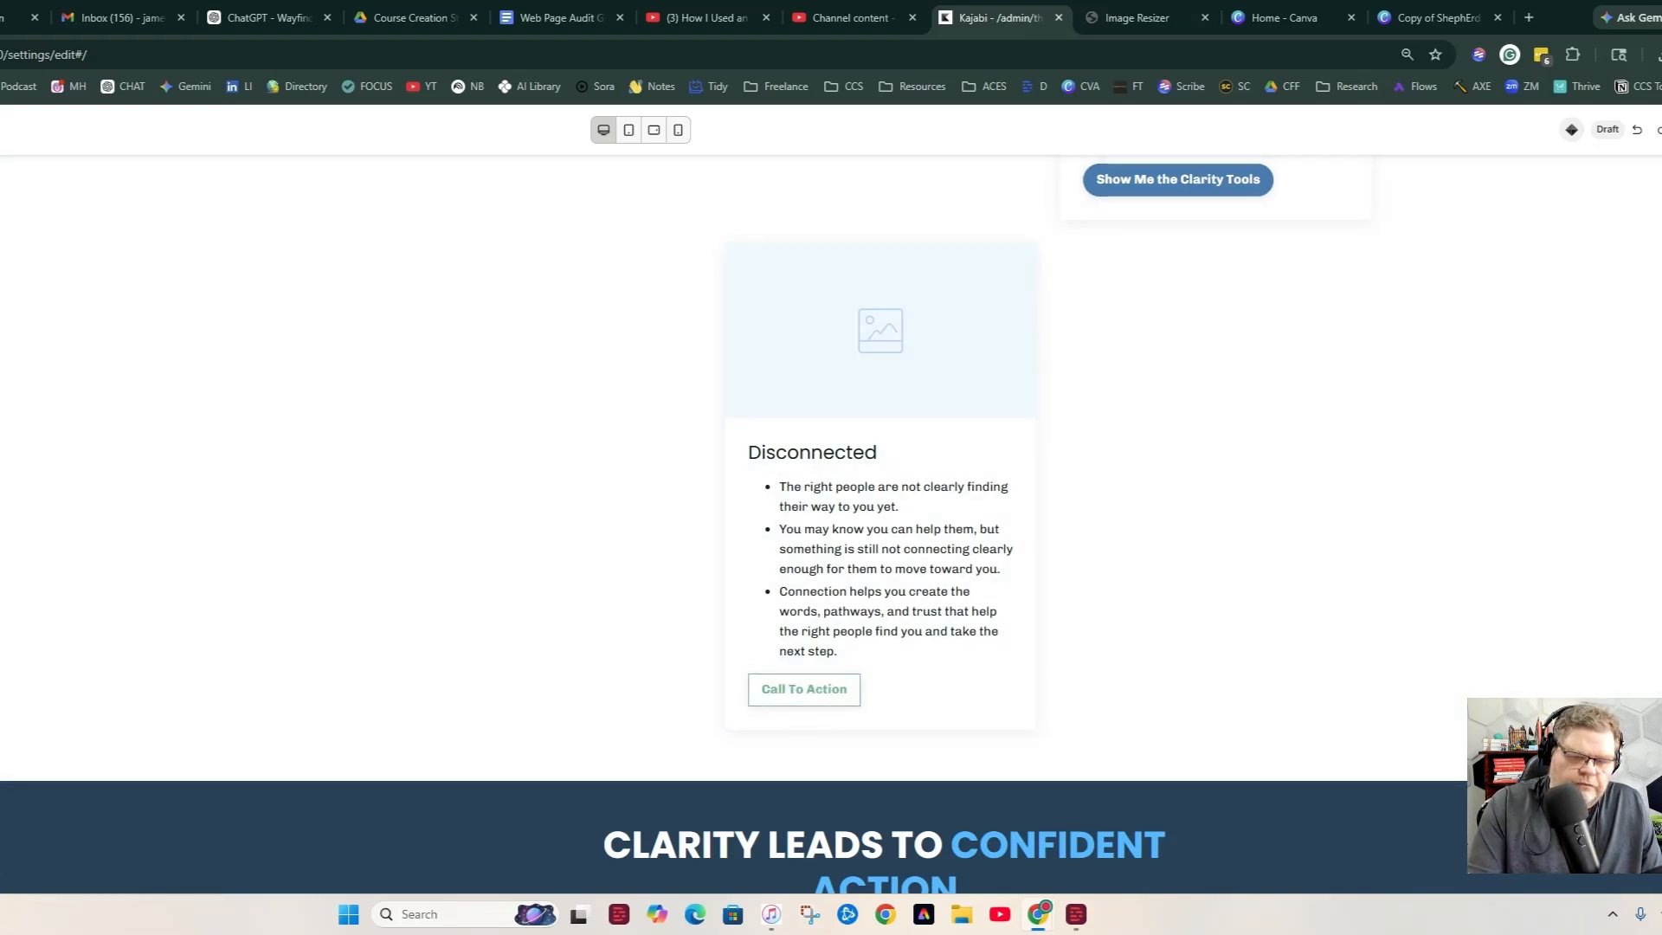
Label the Disconnected card's button "Show Me The Connection Tools" and style it as a rounded blue button like the Confusion card's.
{"action": "type", "text": "Show M"}
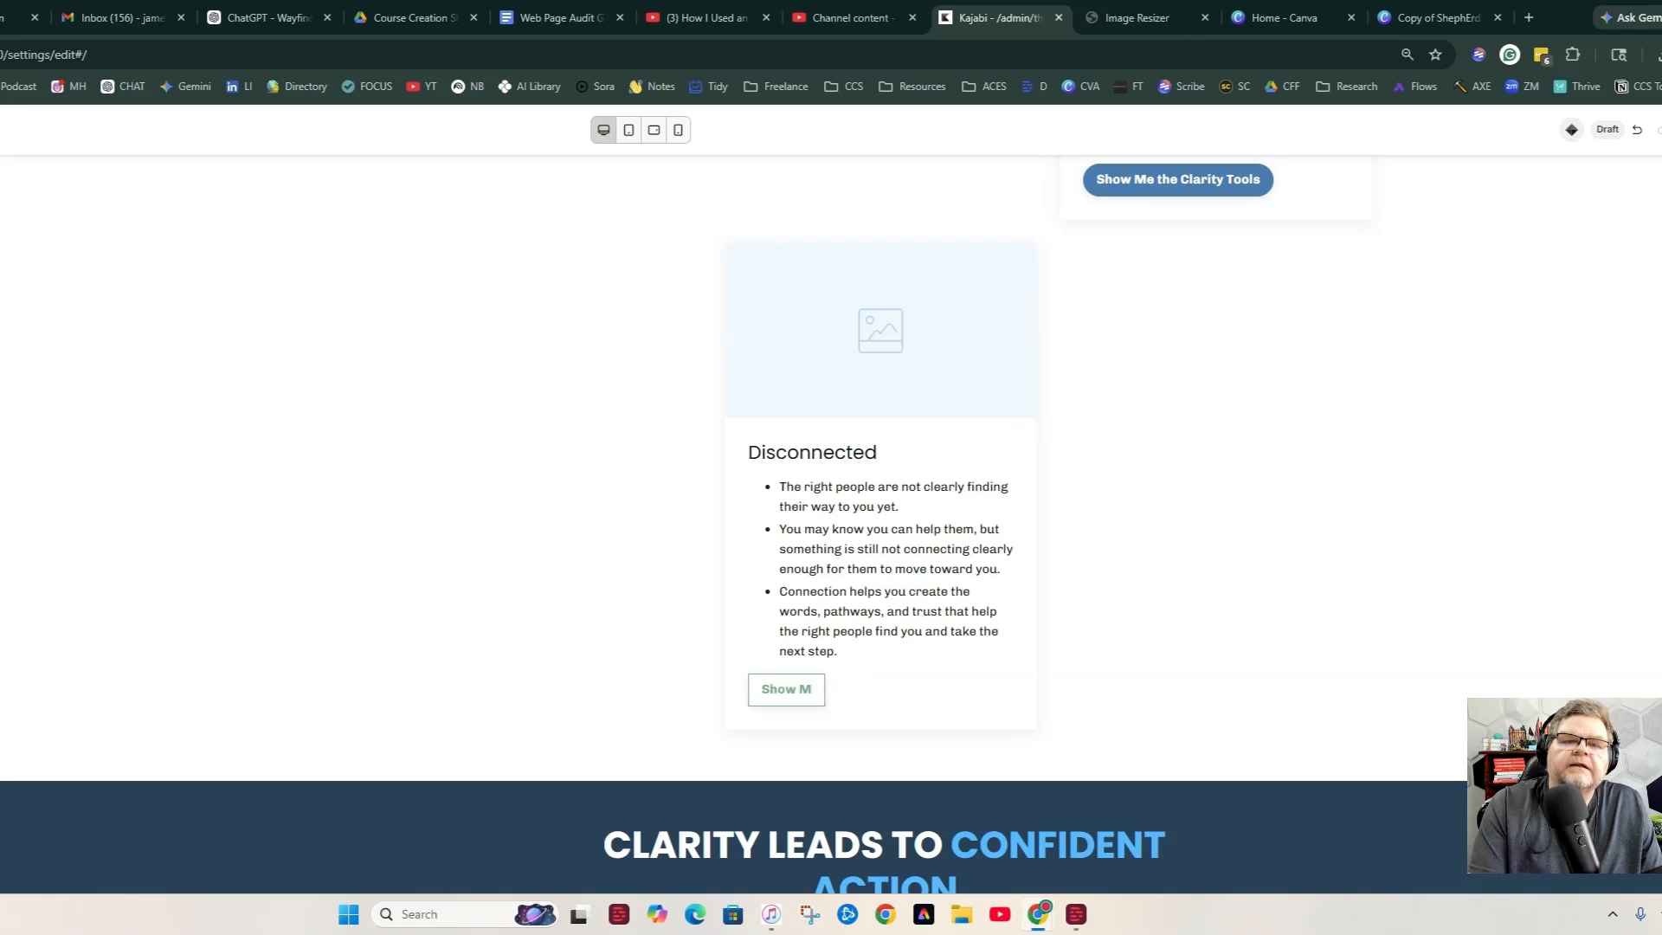
{"action": "type", "text": "e"}
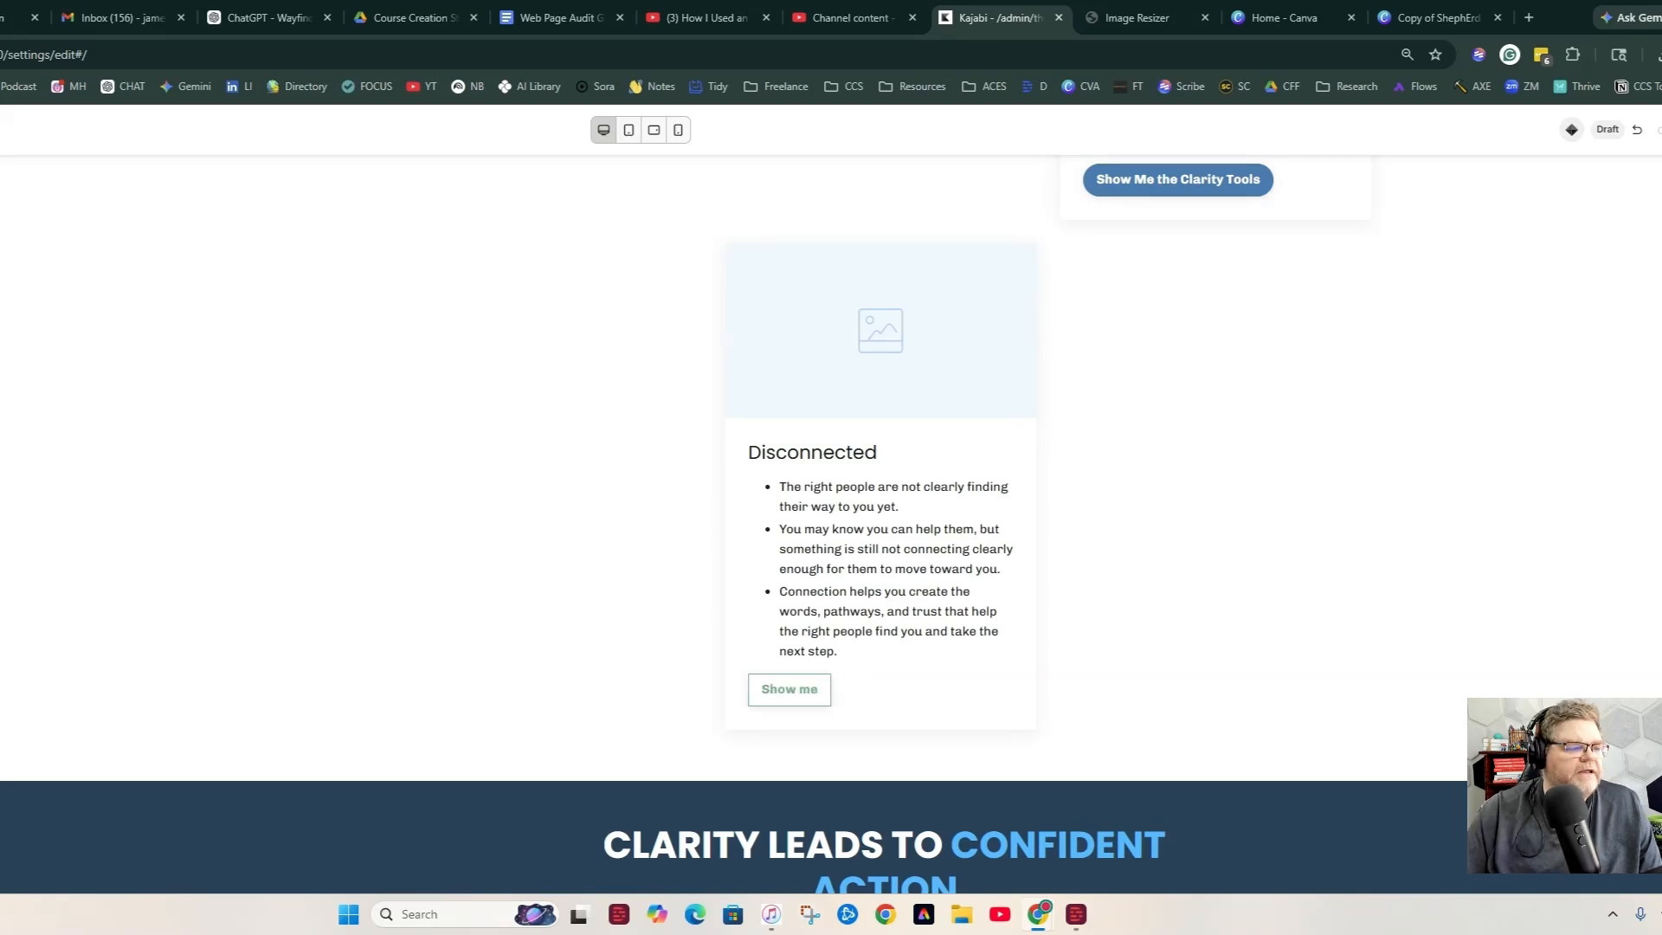
{"action": "key", "text": "BackSpace"}
{"action": "key", "text": "BackSpace"}
{"action": "key", "text": "BackSpace"}
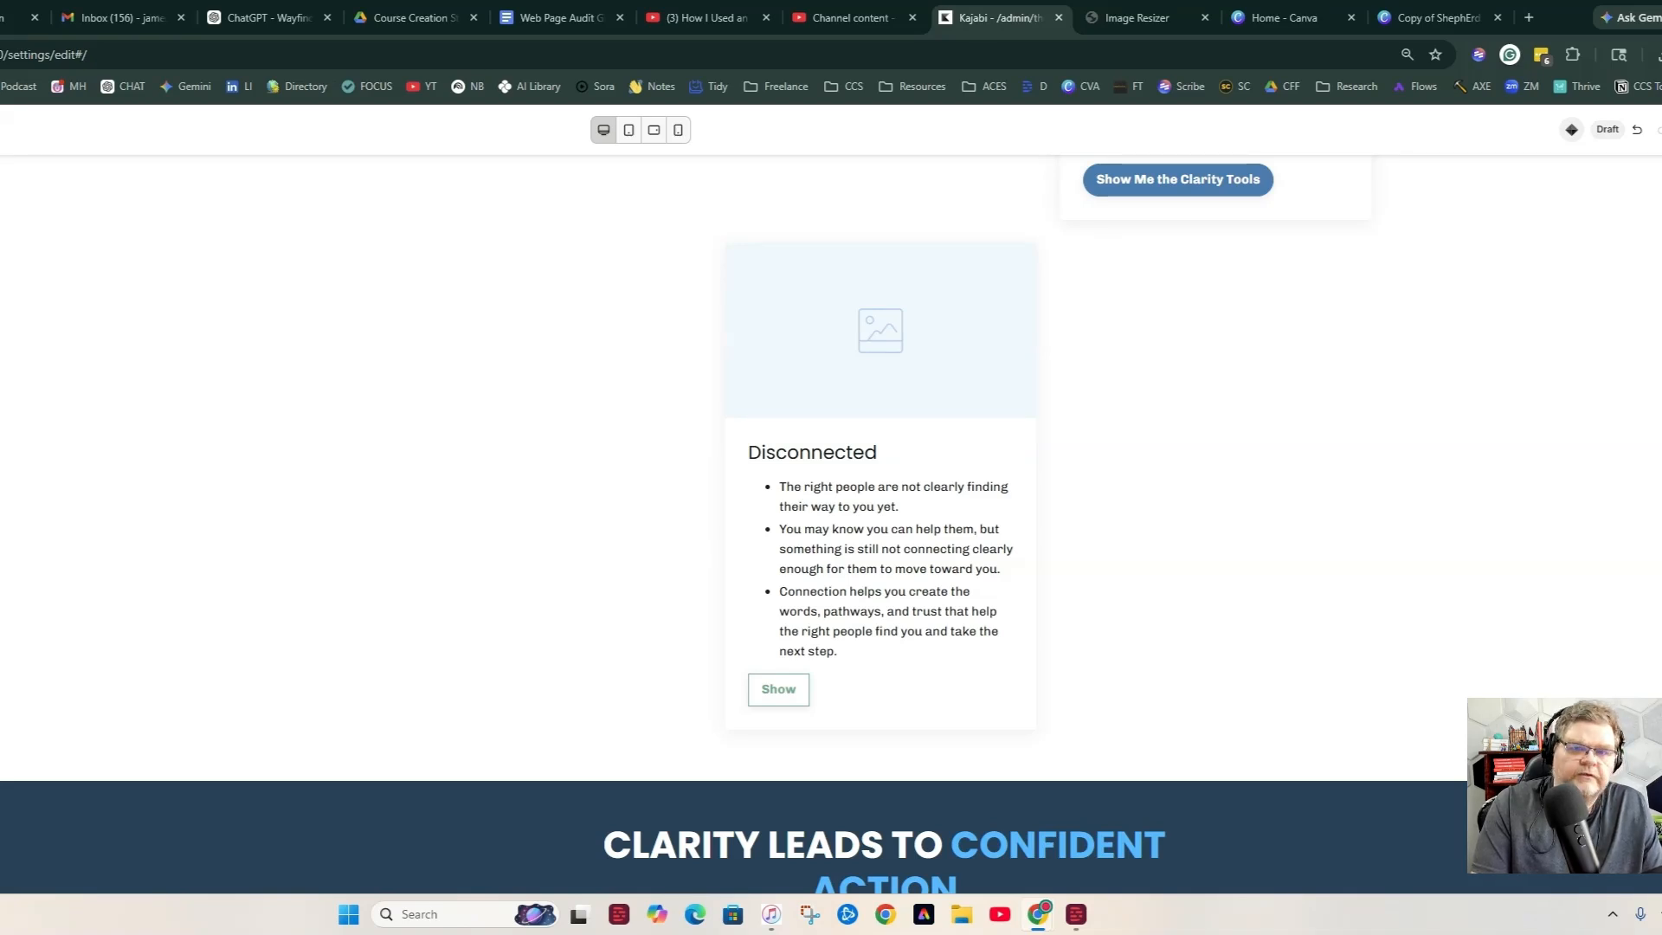
{"action": "type", "text": "Me The Connection Tools"}
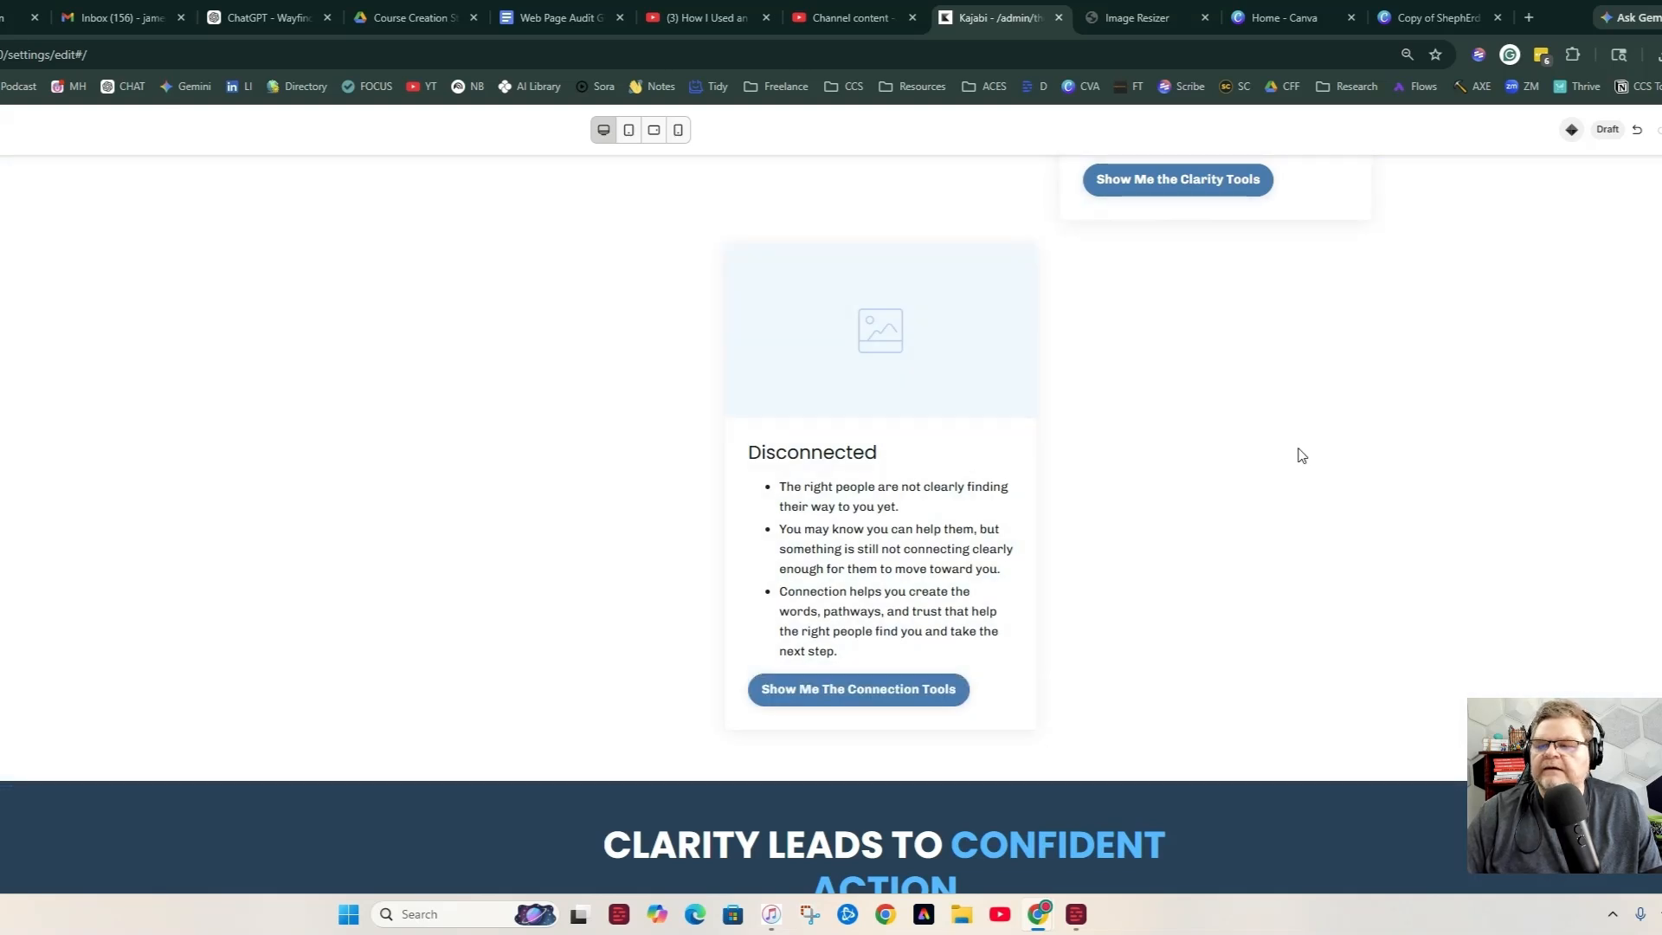
Widen the Heaviness heading block so the Confusion and Disconnected cards sit side by side below it.
{"action": "scroll", "coordinate": [1276, 432], "scroll_direction": "up", "scroll_amount": 3}
{"action": "scroll", "coordinate": [1160, 482], "scroll_direction": "down", "scroll_amount": 3}
{"action": "scroll", "coordinate": [909, 501], "scroll_direction": "up", "scroll_amount": 3}
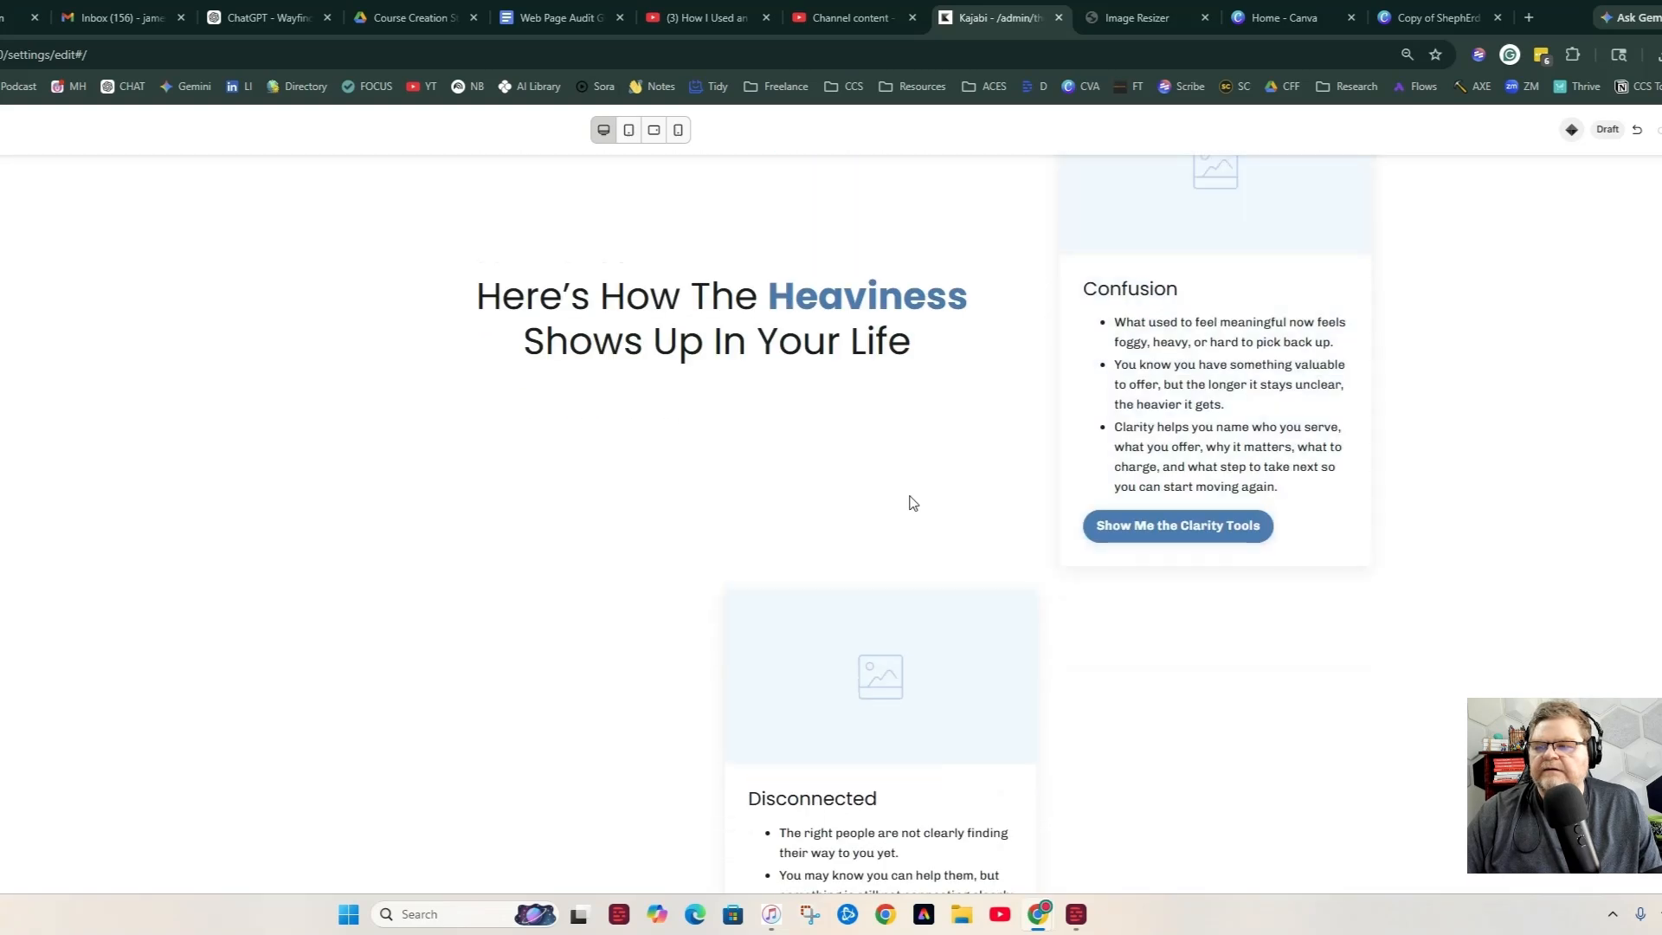
{"action": "left_click", "coordinate": [747, 325]}
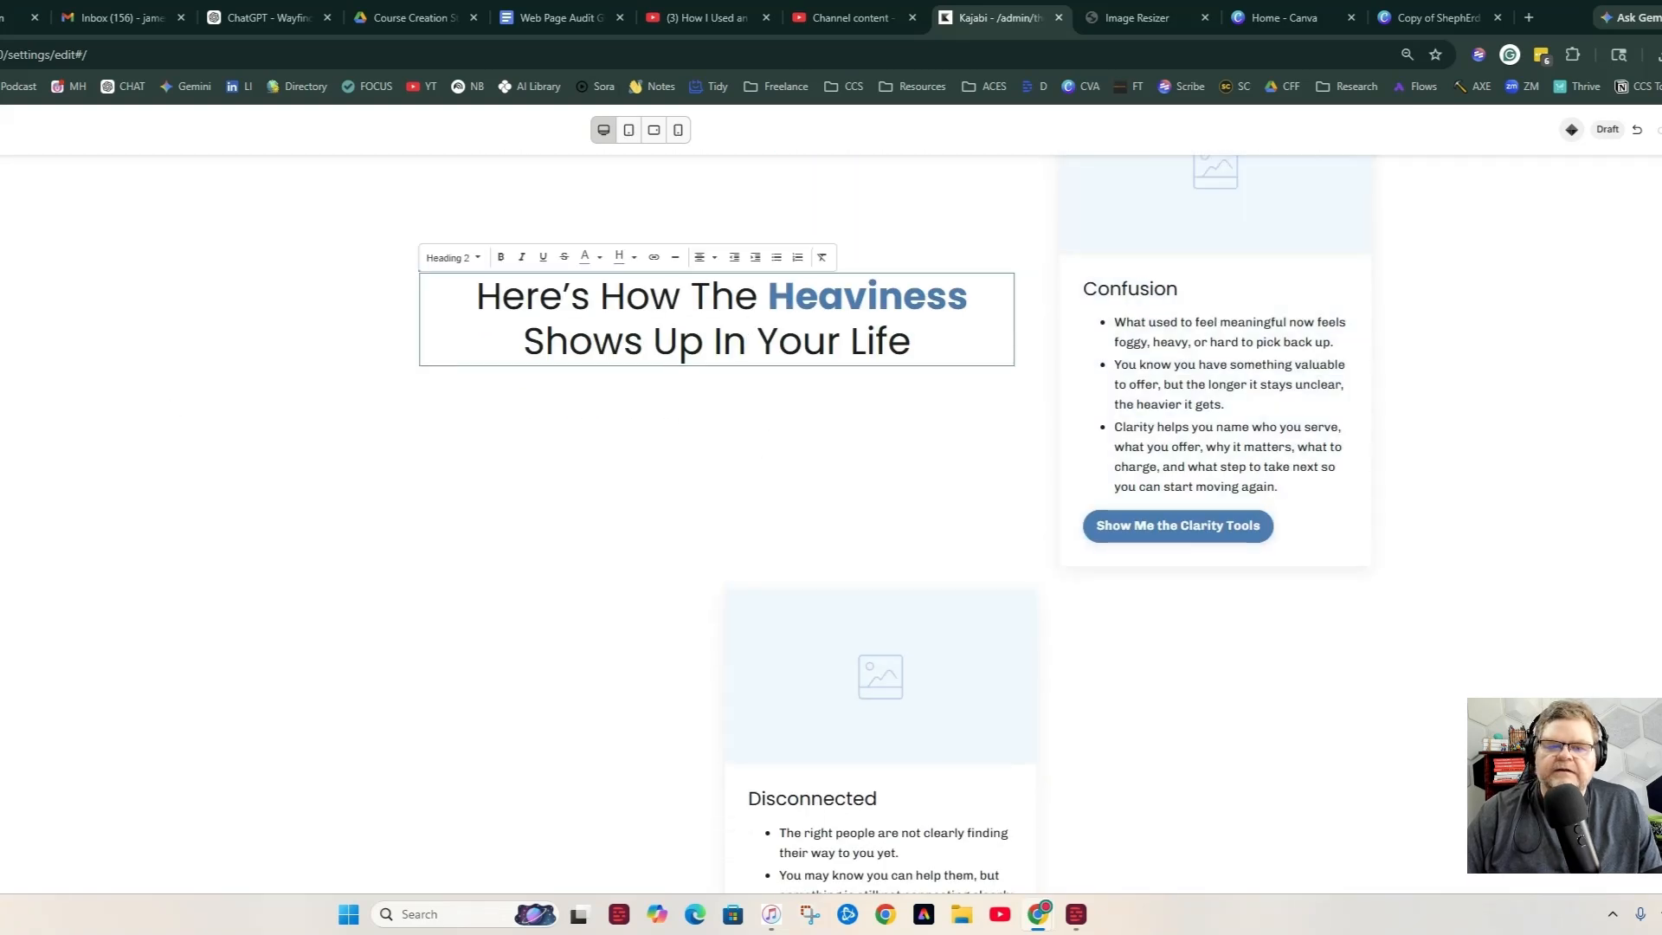
{"action": "key", "text": "Escape"}
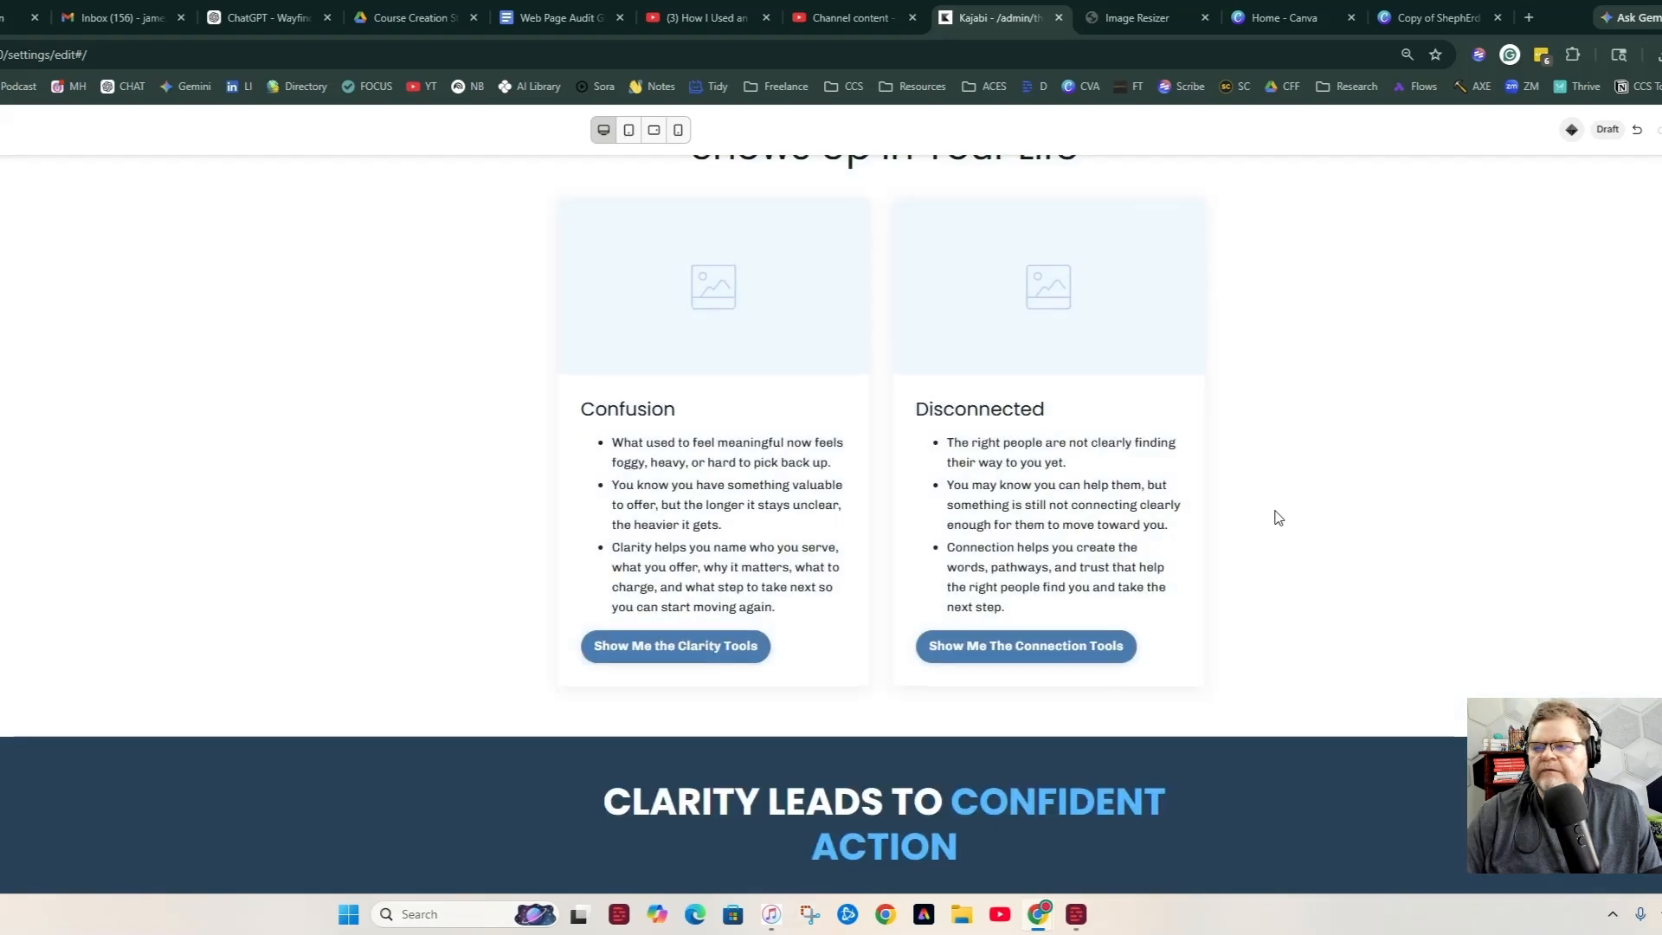
{"action": "scroll", "coordinate": [1263, 519], "scroll_direction": "up", "scroll_amount": 3}
{"action": "scroll", "coordinate": [1212, 528], "scroll_direction": "down", "scroll_amount": 3}
{"action": "scroll", "coordinate": [1131, 525], "scroll_direction": "up", "scroll_amount": 3}
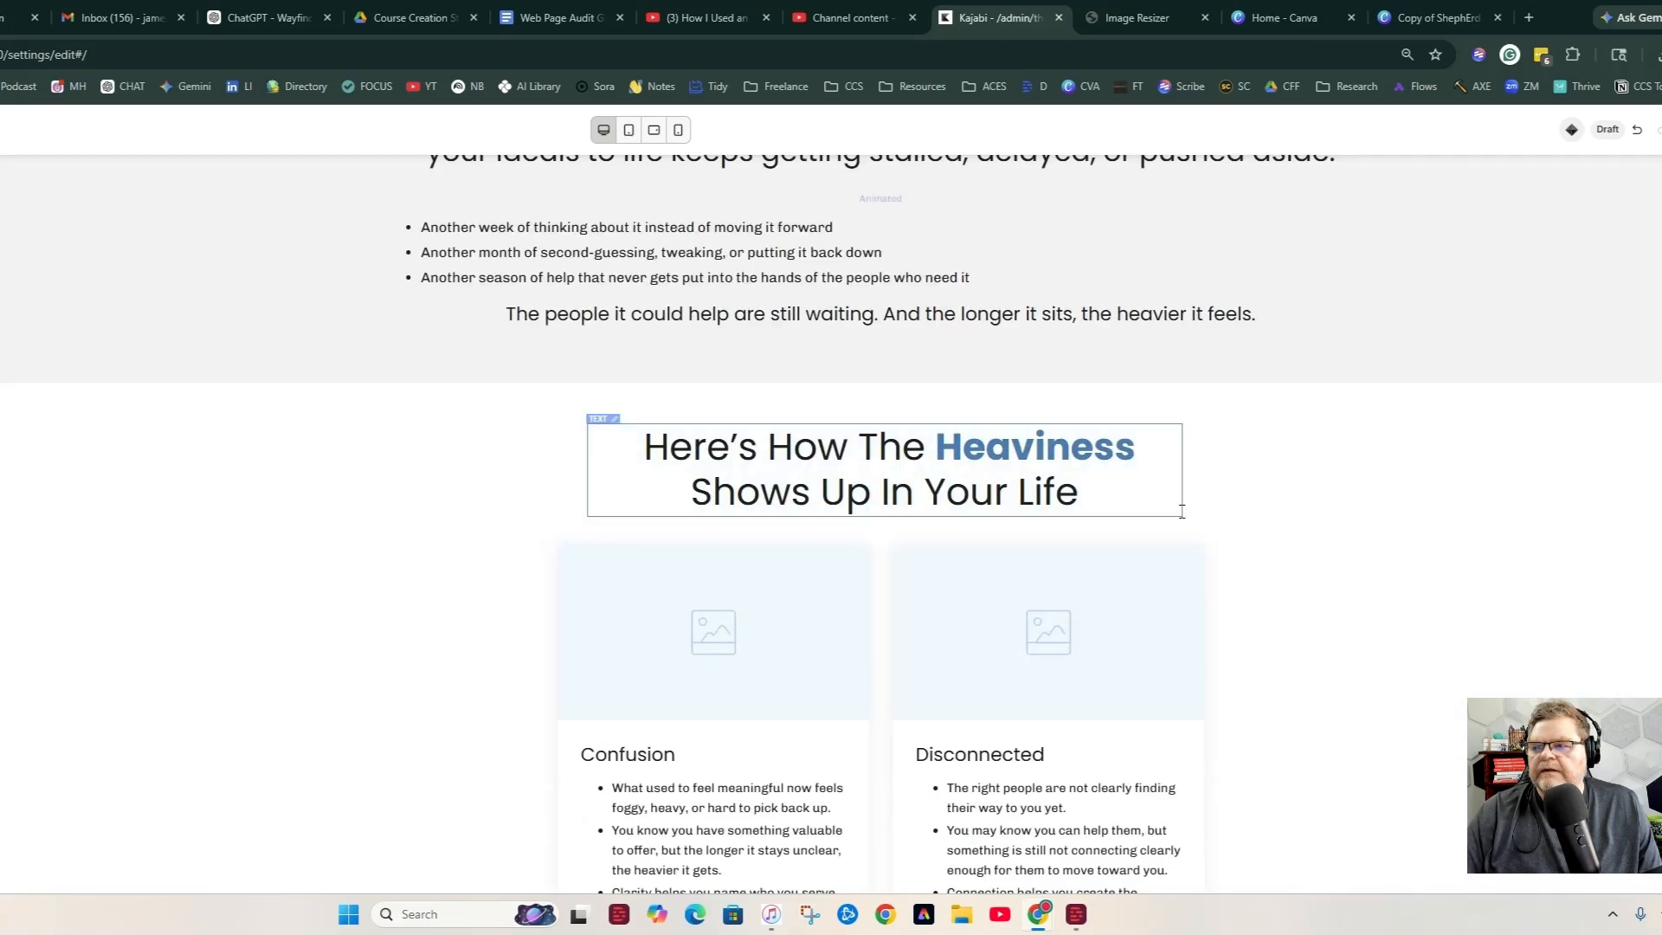
Label the Fear card's button "Show Me the Confidence Tools" and round its corners to match the other two cards' buttons.
{"action": "scroll", "coordinate": [1182, 515], "scroll_direction": "down", "scroll_amount": 4}
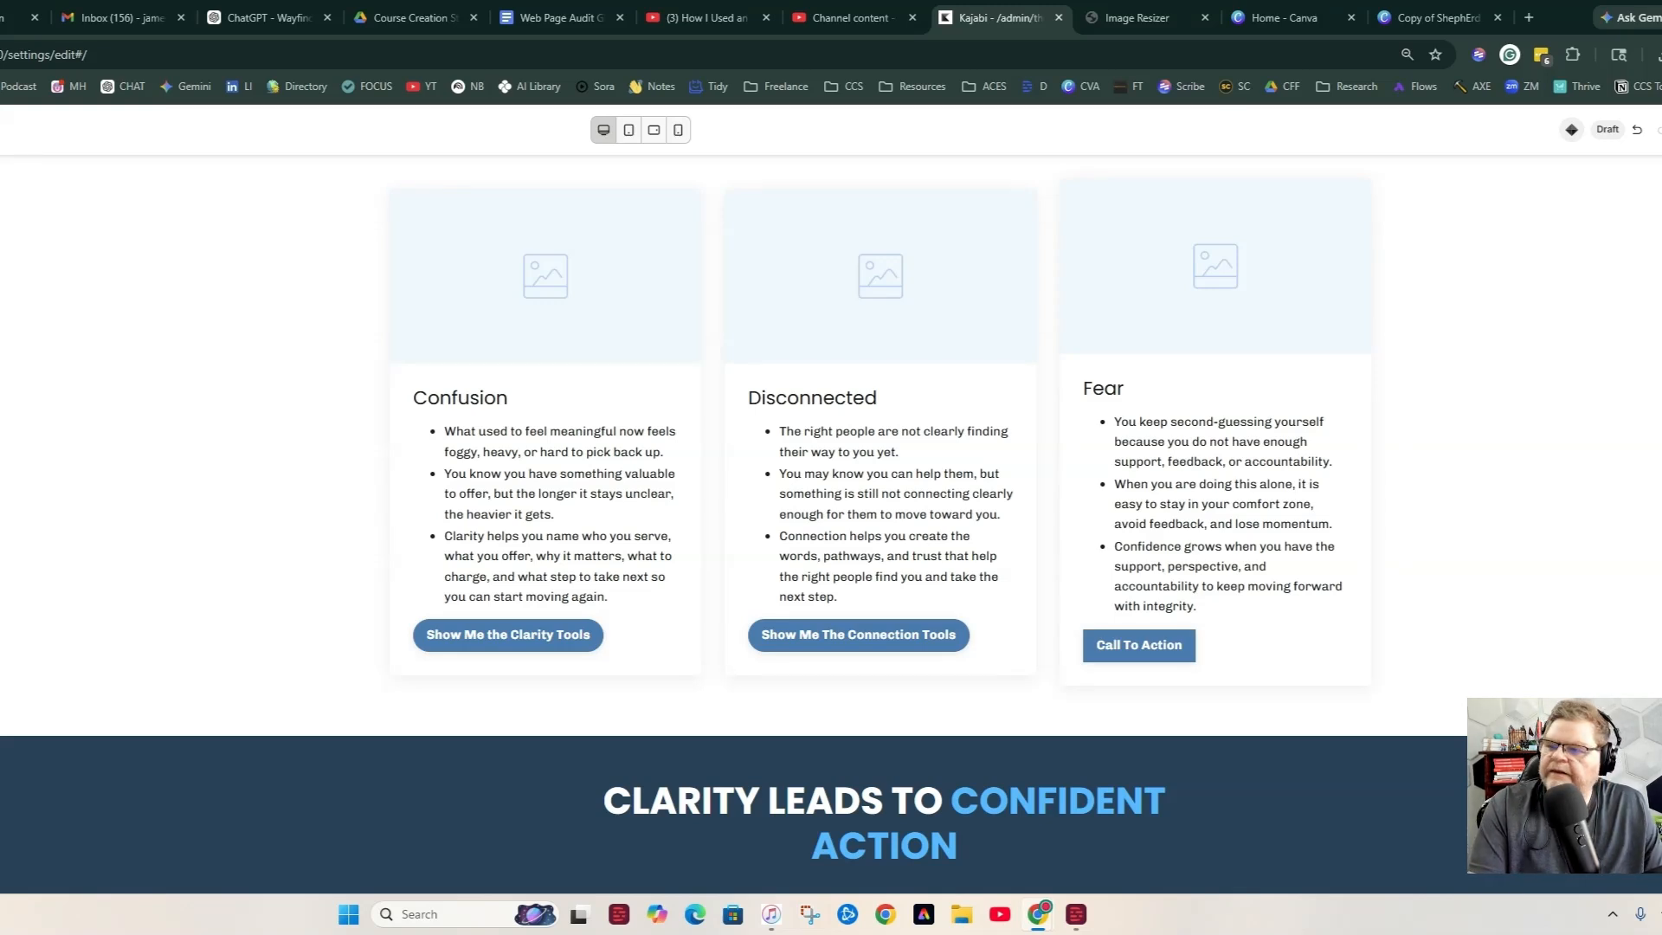
{"action": "type", "text": "Show Me the"}
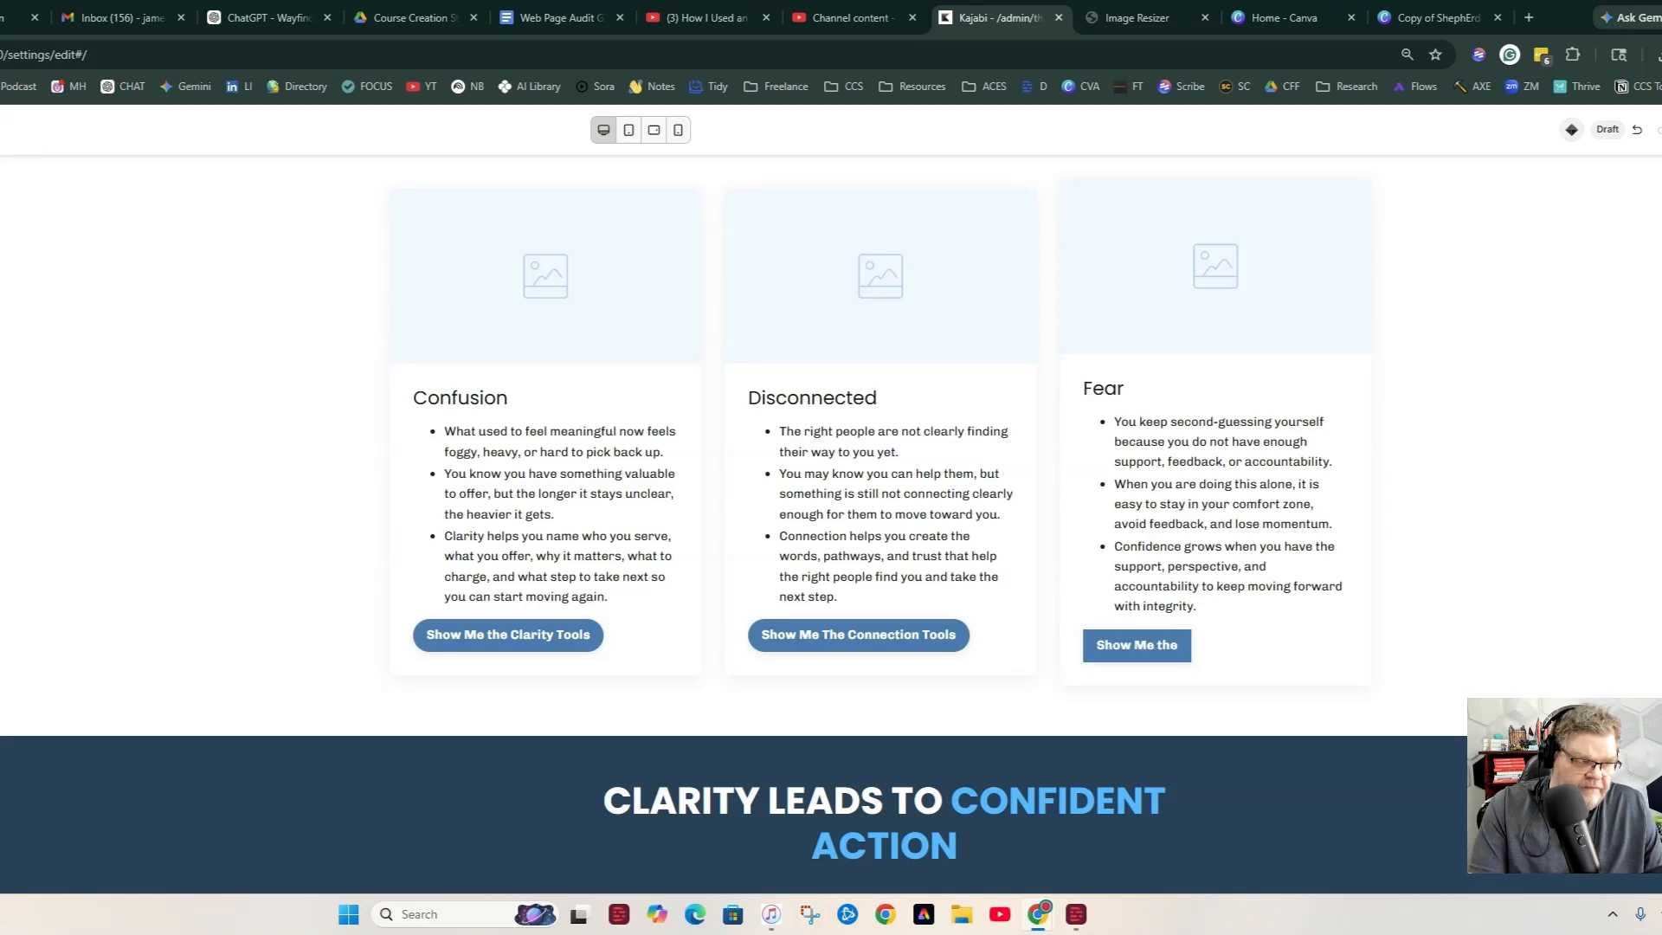
{"action": "type", "text": " Confi"}
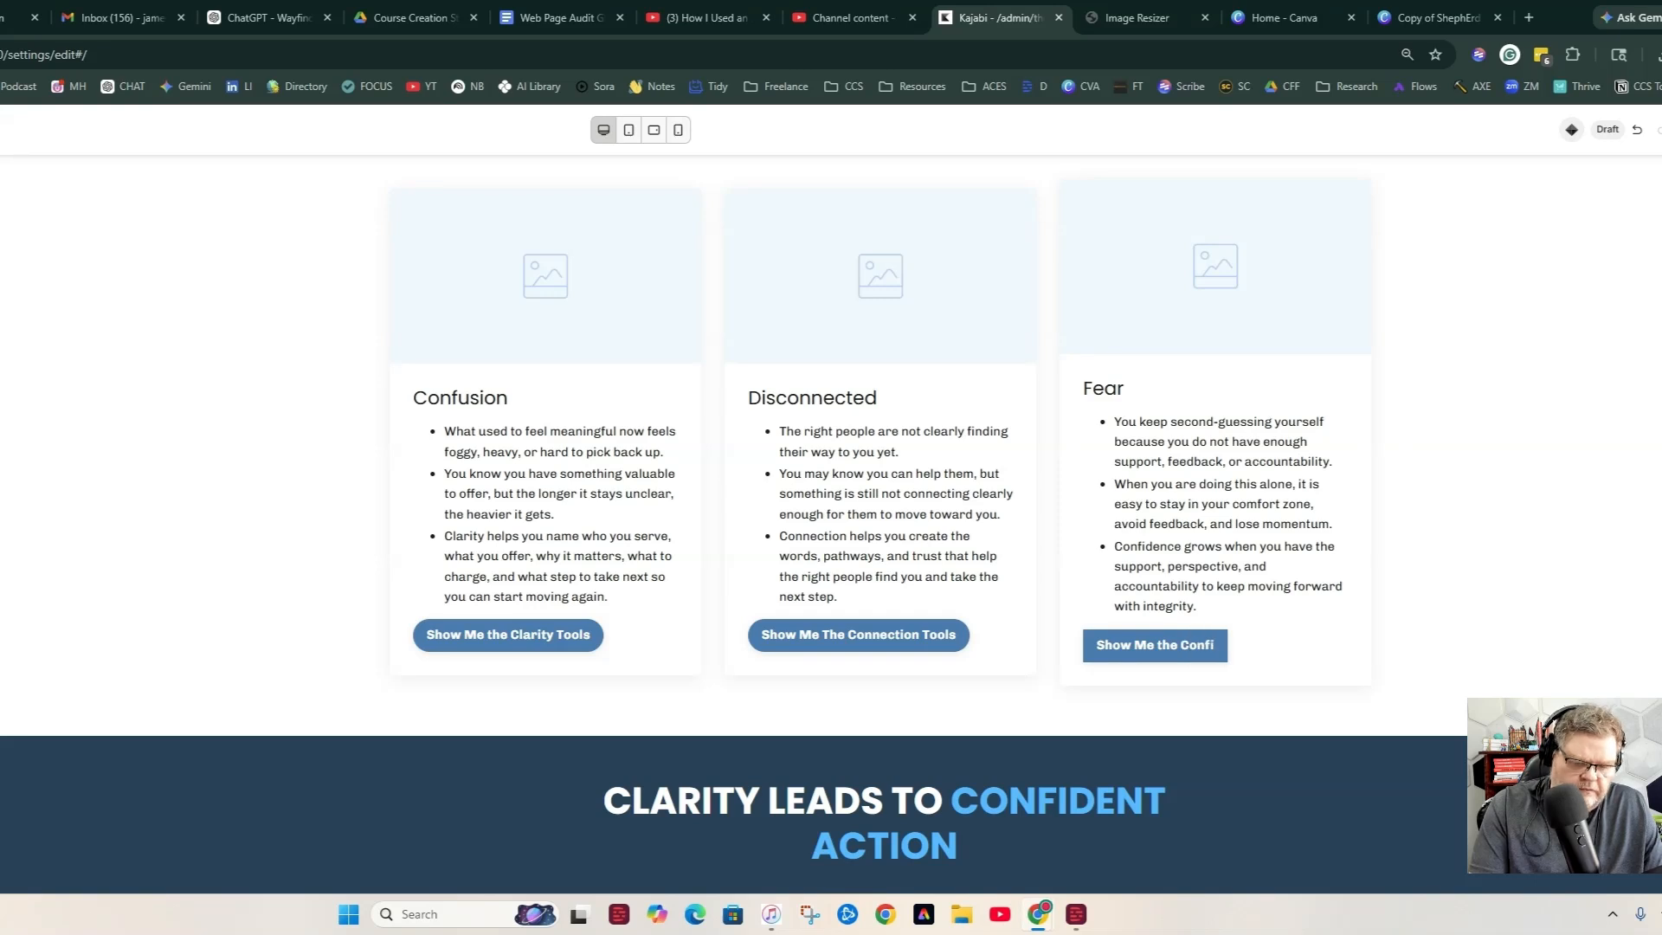
{"action": "type", "text": "dence Tools"}
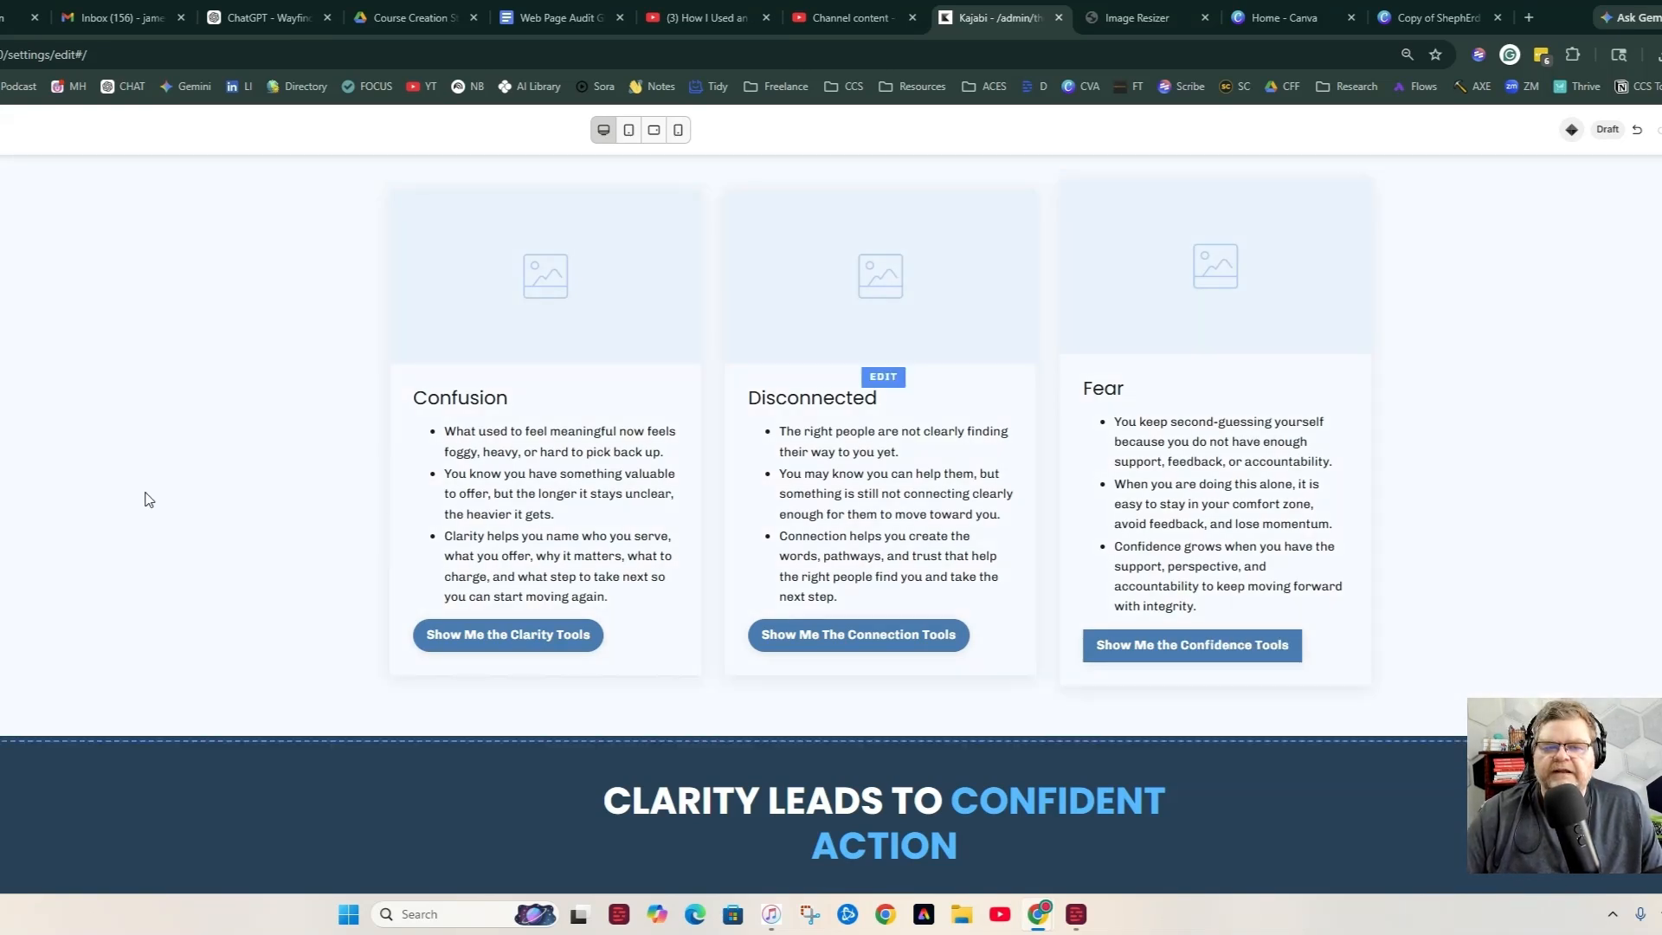
{"action": "scroll", "coordinate": [330, 579], "scroll_direction": "up", "scroll_amount": 2}
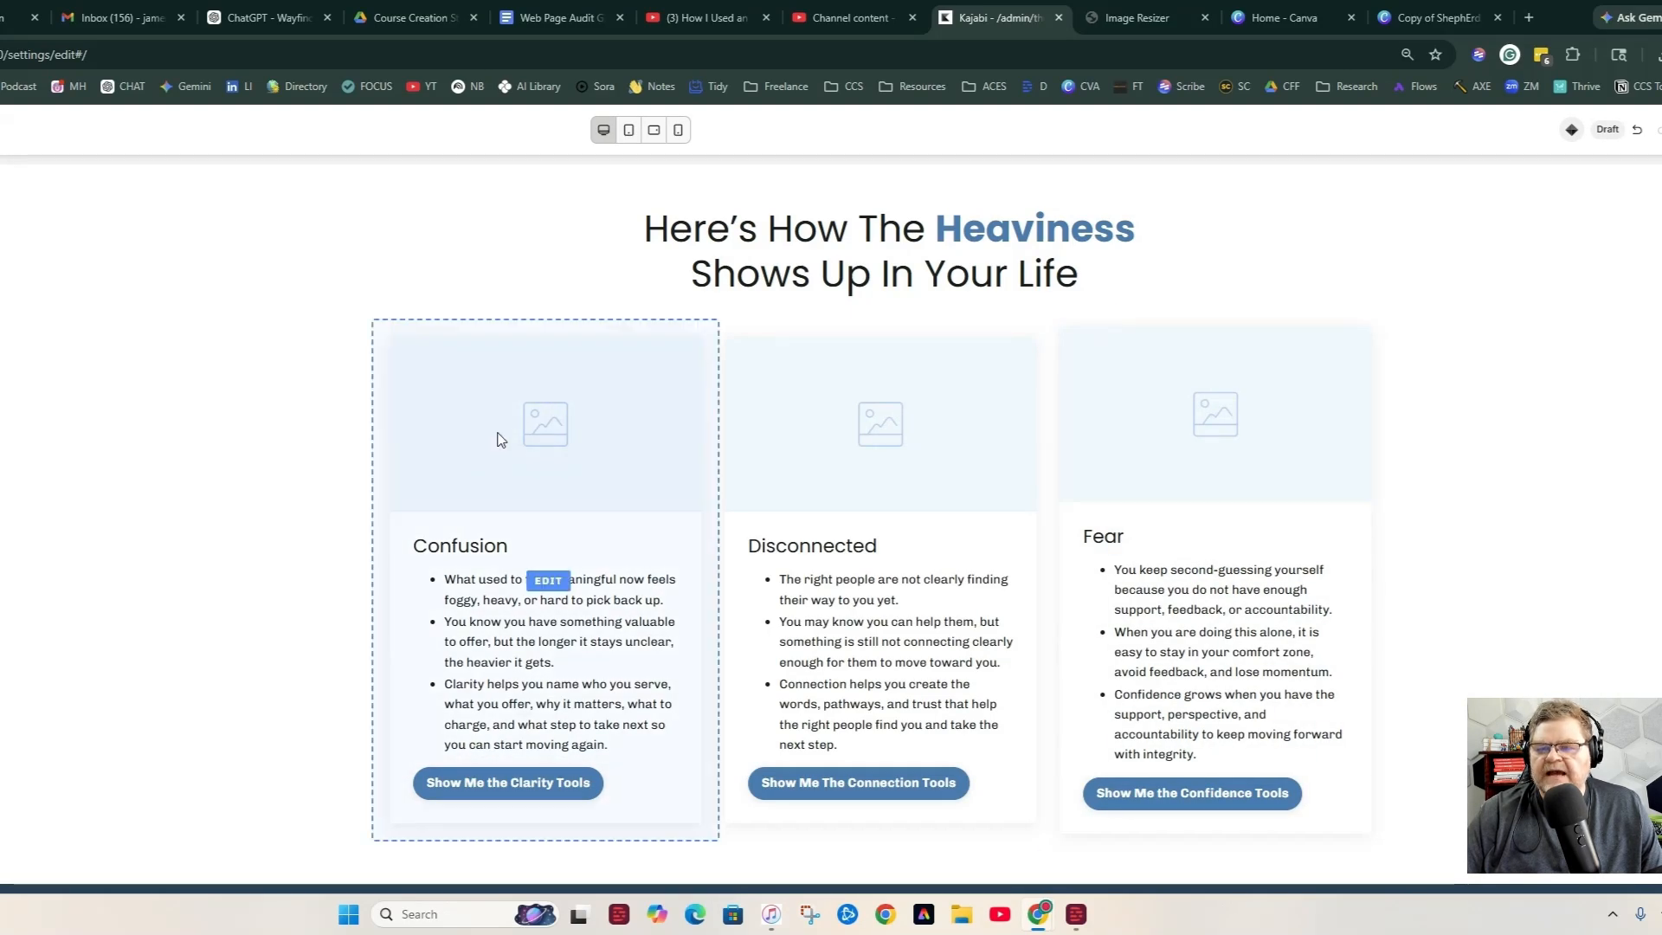
Delete the extra stacked photos, including the foggy mountain and rainy street ones, from the image canvas, leaving the eyeglasses photo.
{"action": "scroll", "coordinate": [453, 424], "scroll_direction": "down", "scroll_amount": 1}
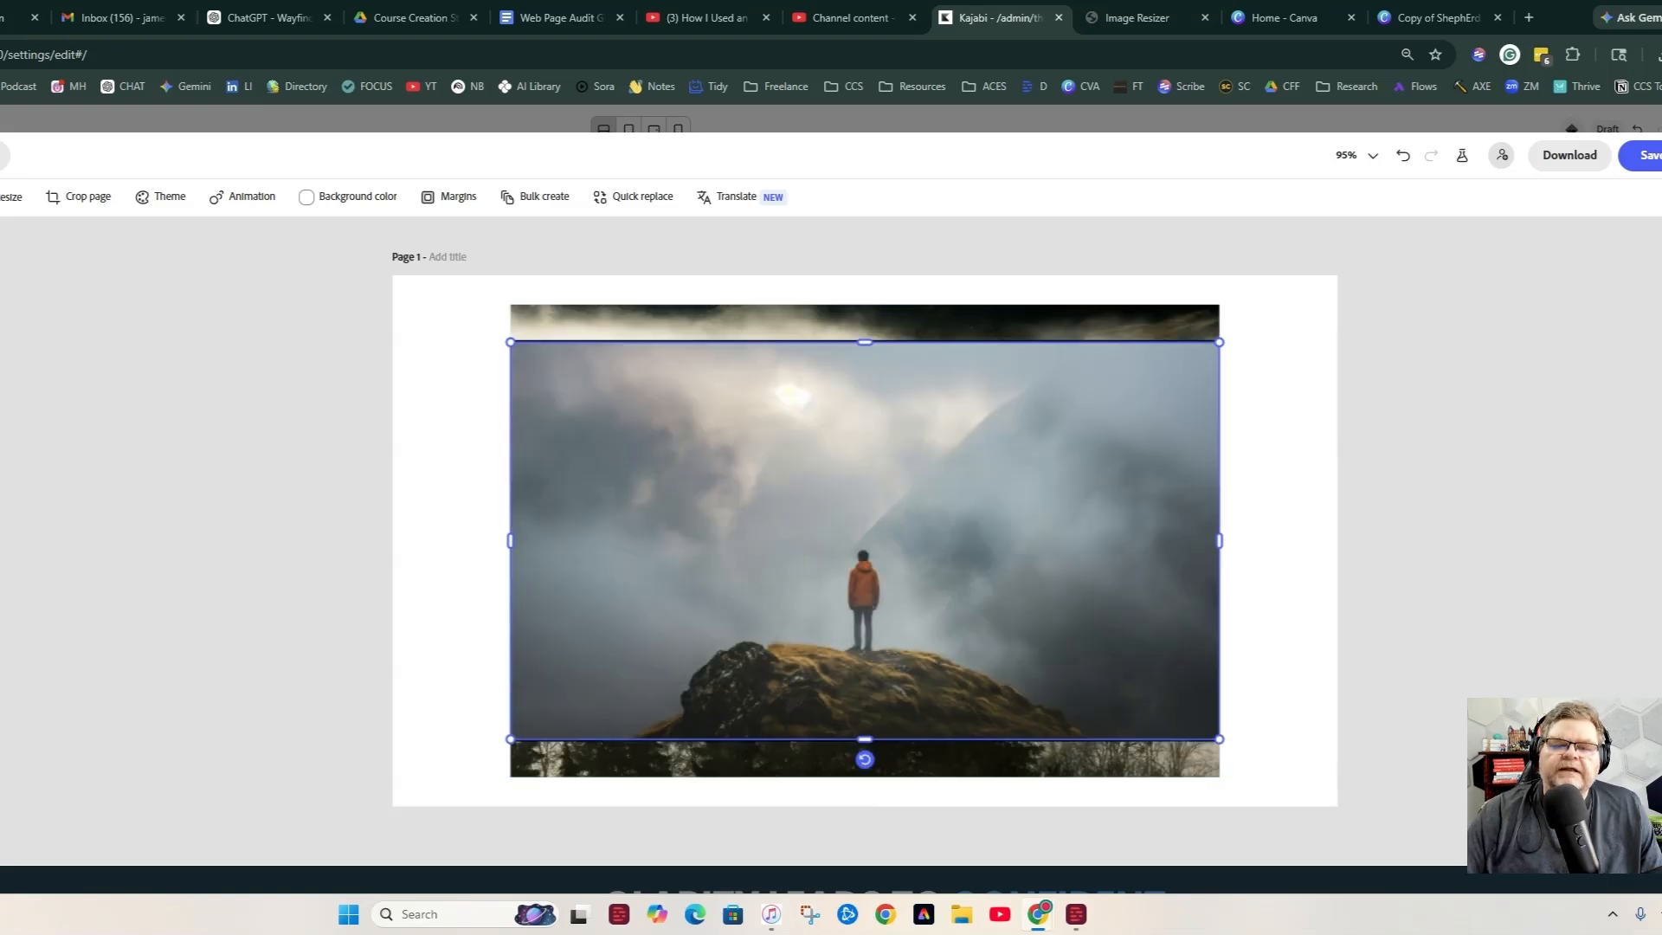
{"action": "key", "text": "Delete"}
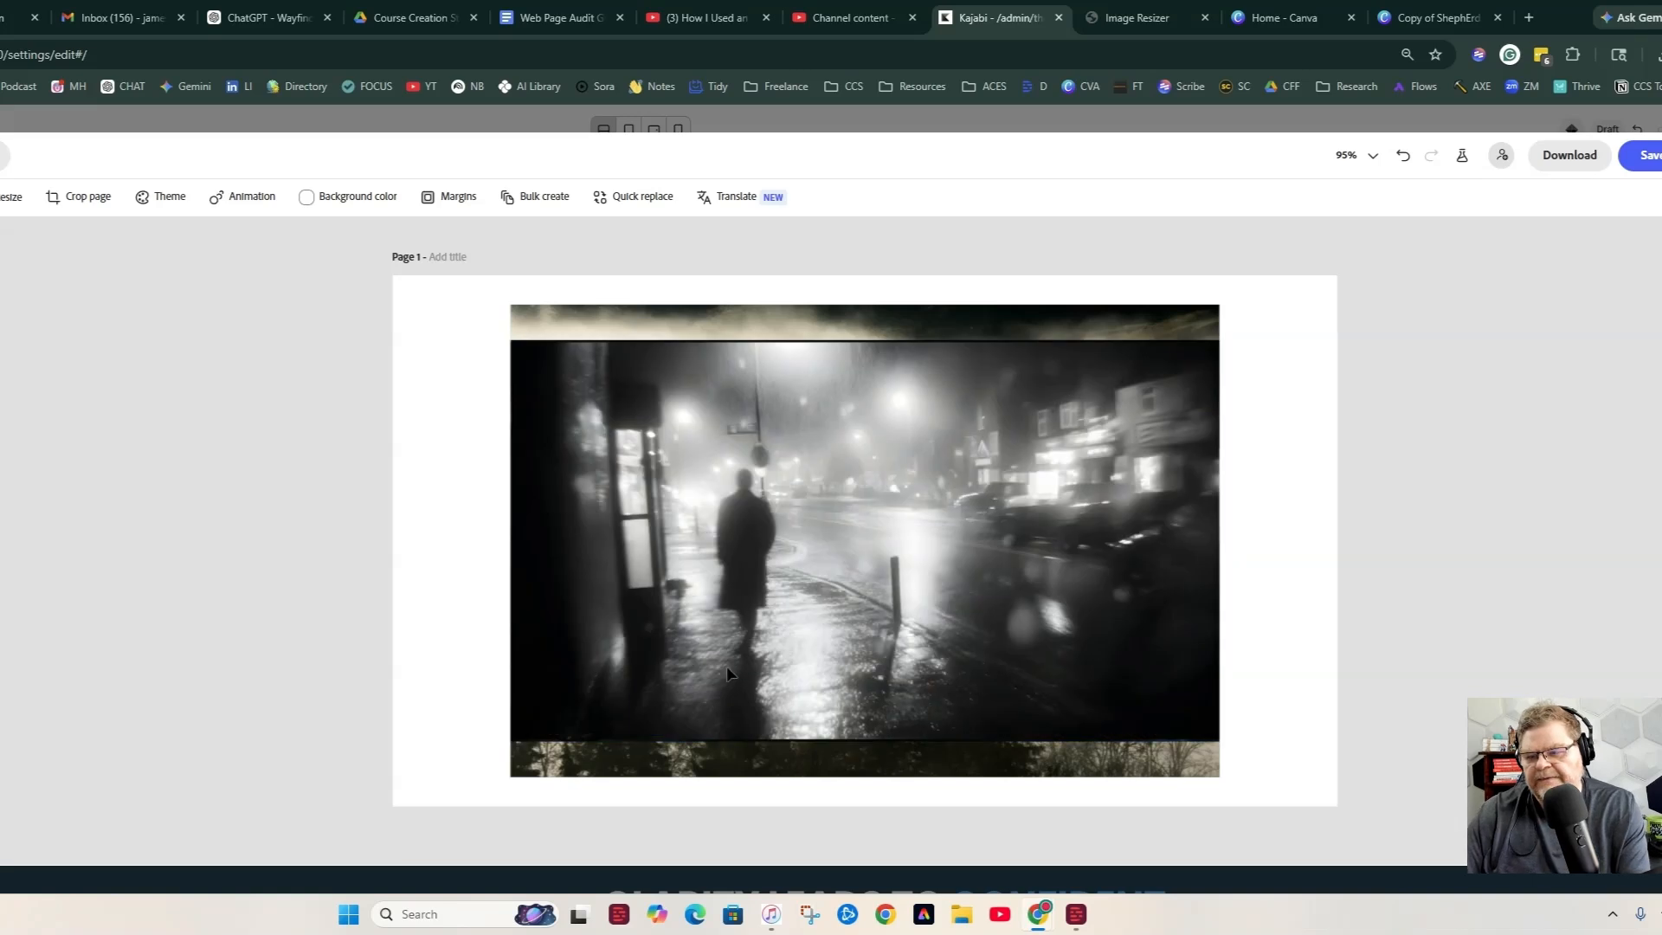
{"action": "left_click", "coordinate": [735, 667]}
{"action": "key", "text": "Delete"}
{"action": "left_click", "coordinate": [736, 672]}
{"action": "key", "text": "Delete"}
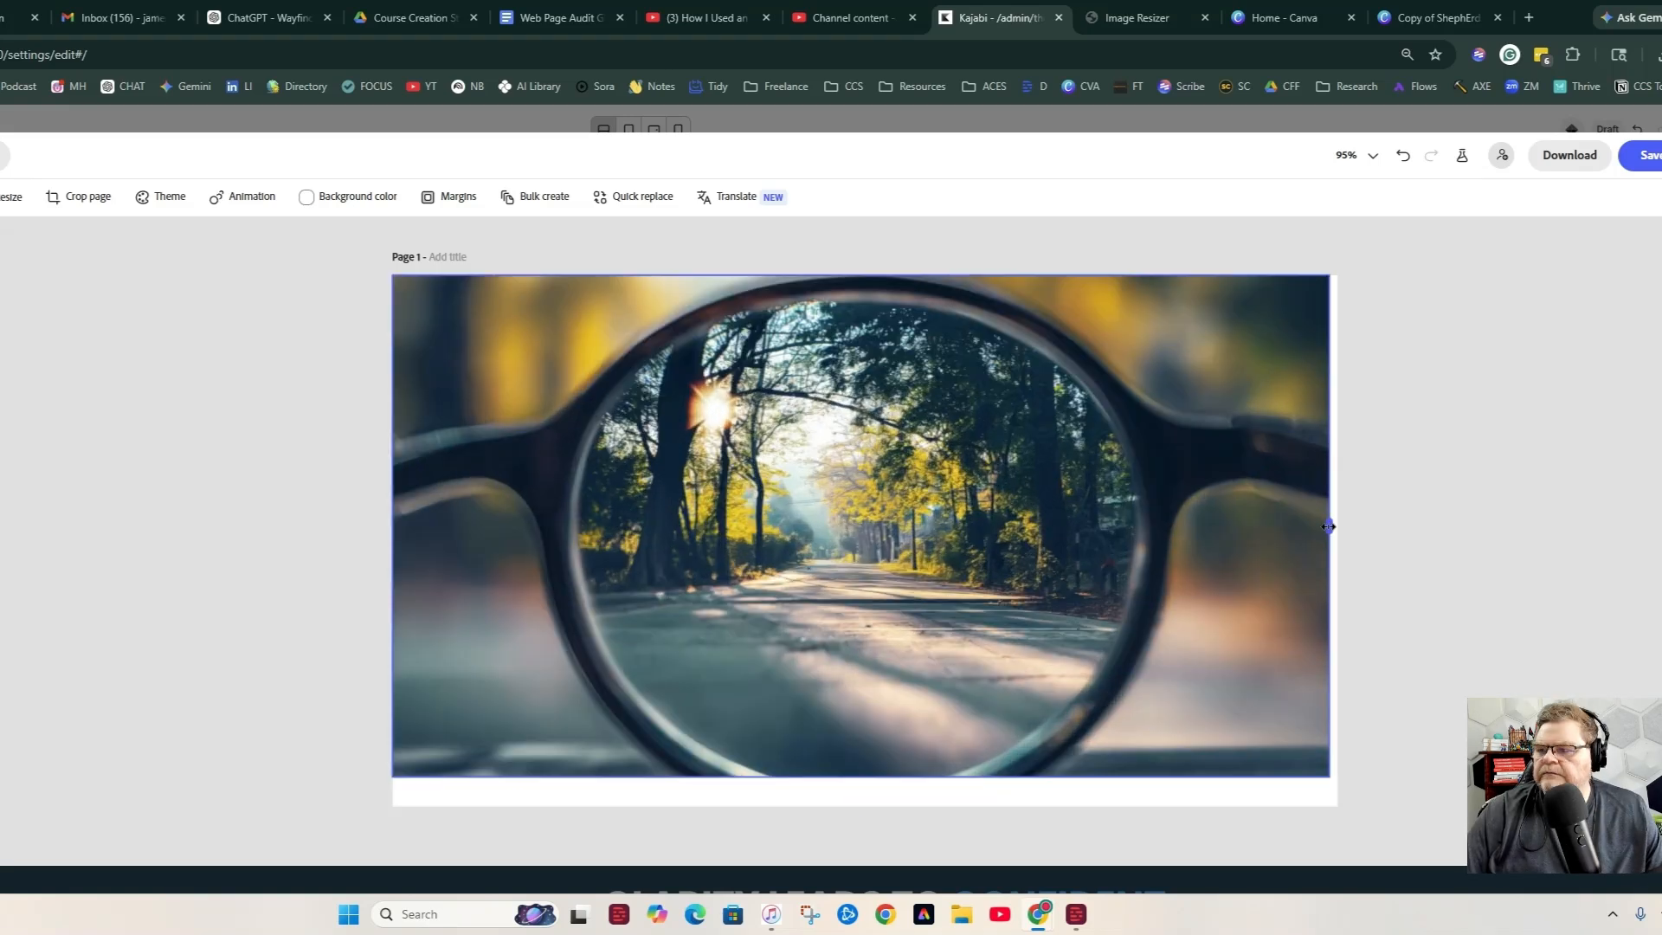
Stretch the eyeglasses photo to the right and bottom edges so it fills the canvas, and save the image.
{"action": "left_click_drag", "start_coordinate": [1329, 527], "coordinate": [1337, 526]}
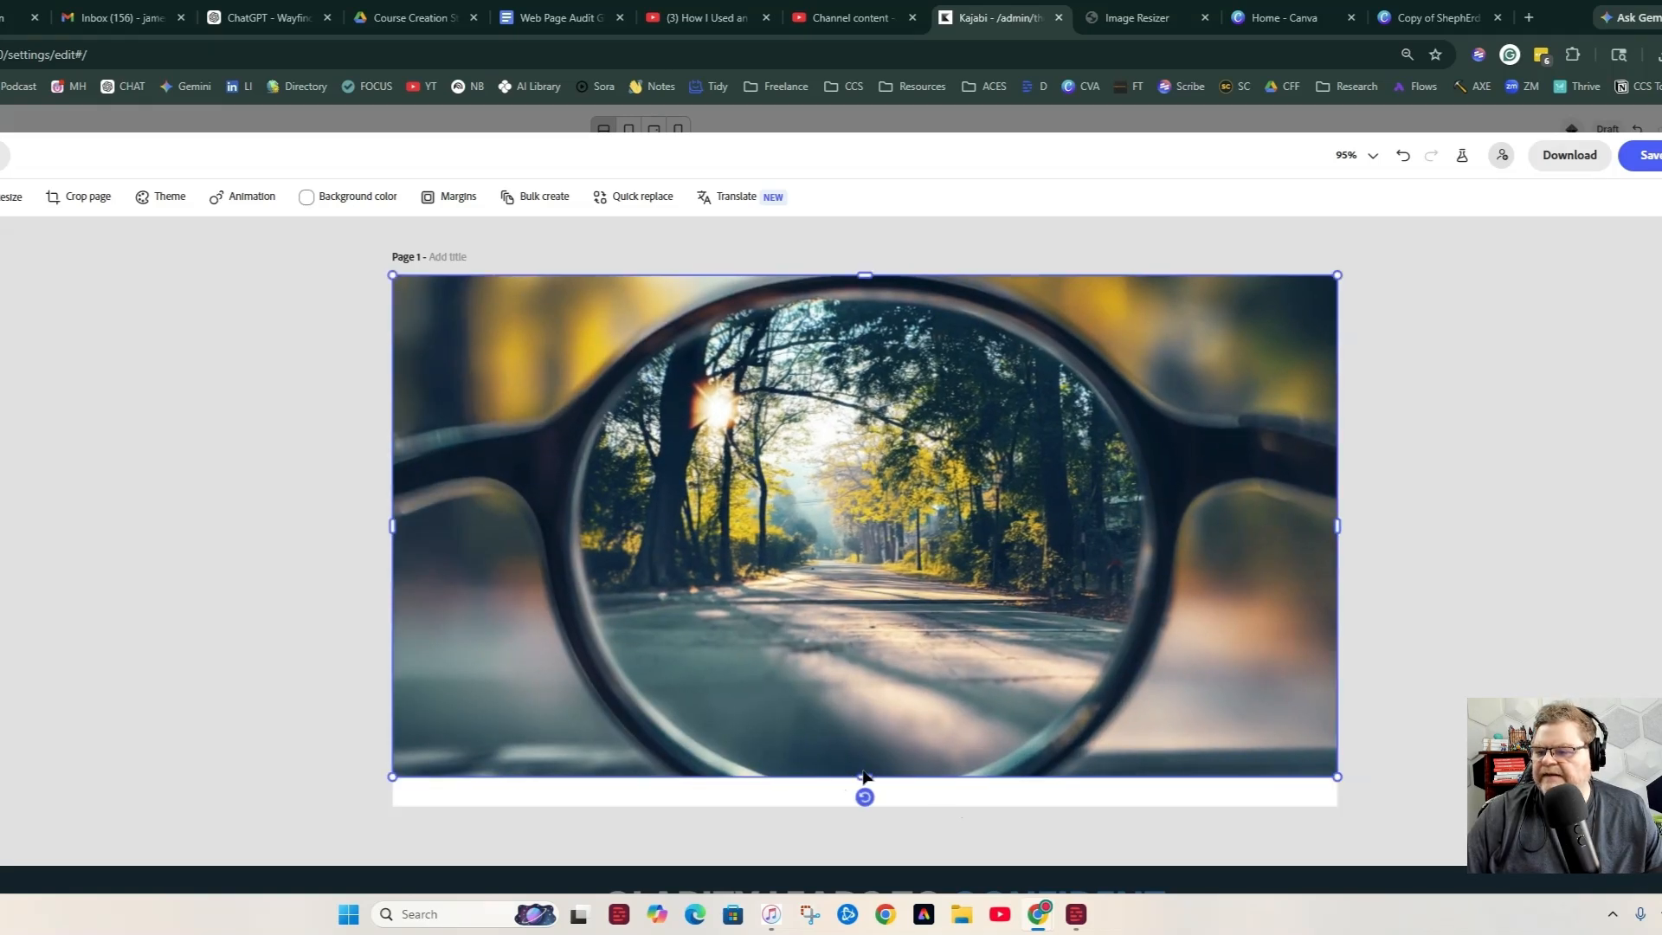
{"action": "left_click_drag", "start_coordinate": [865, 778], "coordinate": [862, 806]}
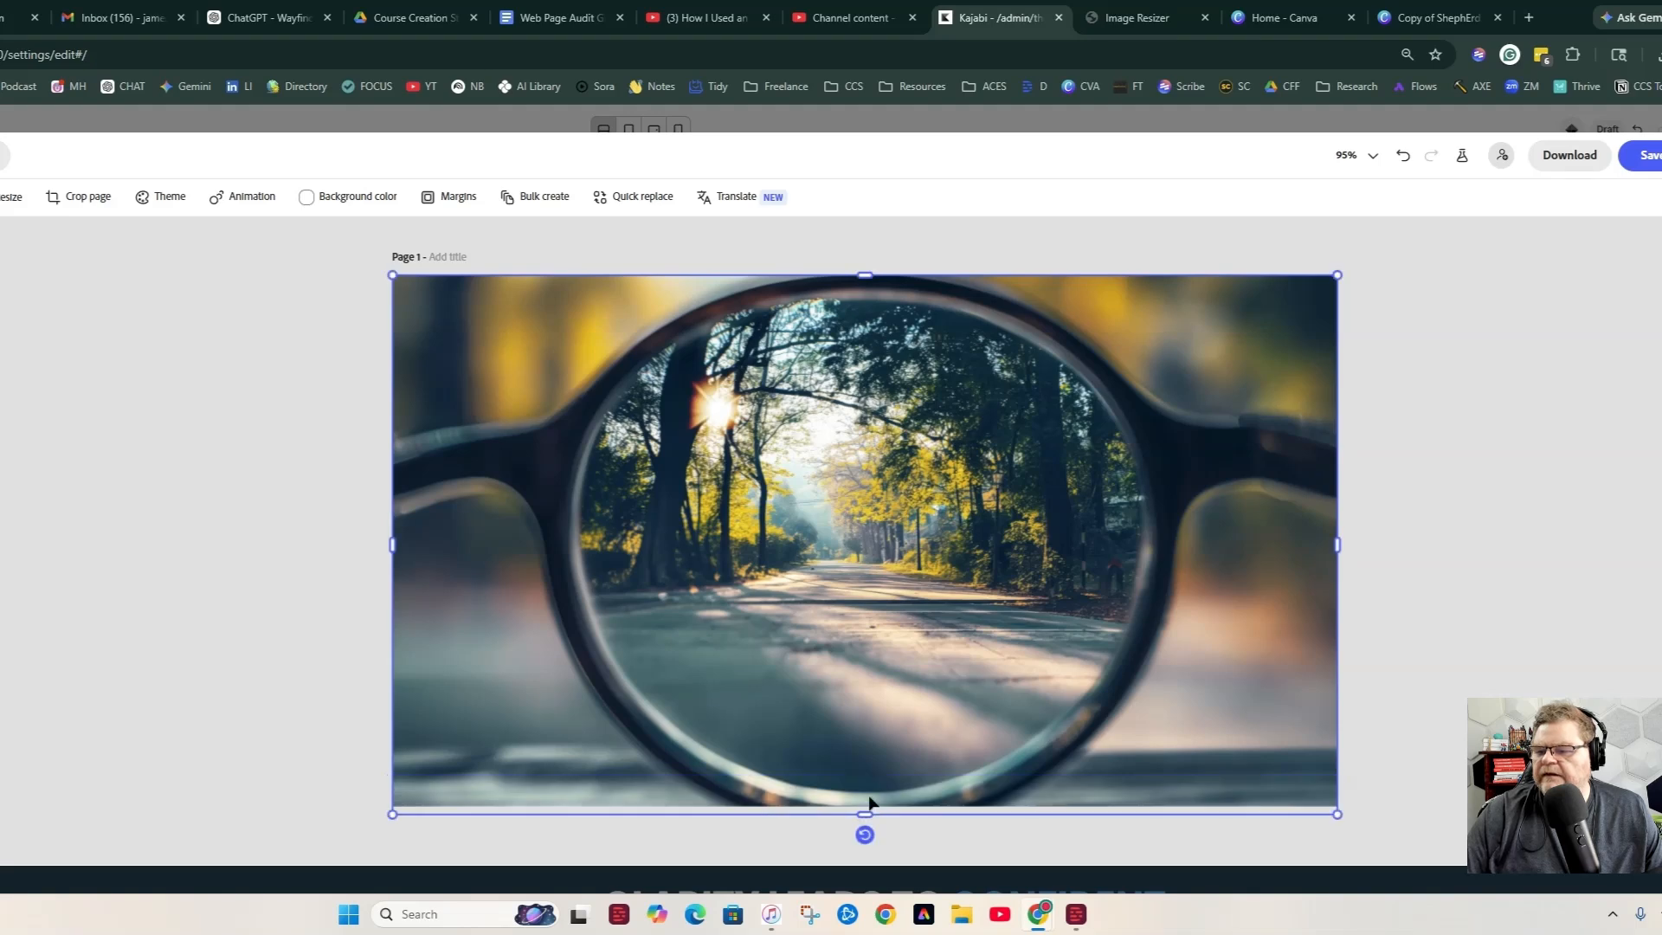
{"action": "left_click", "coordinate": [1485, 338]}
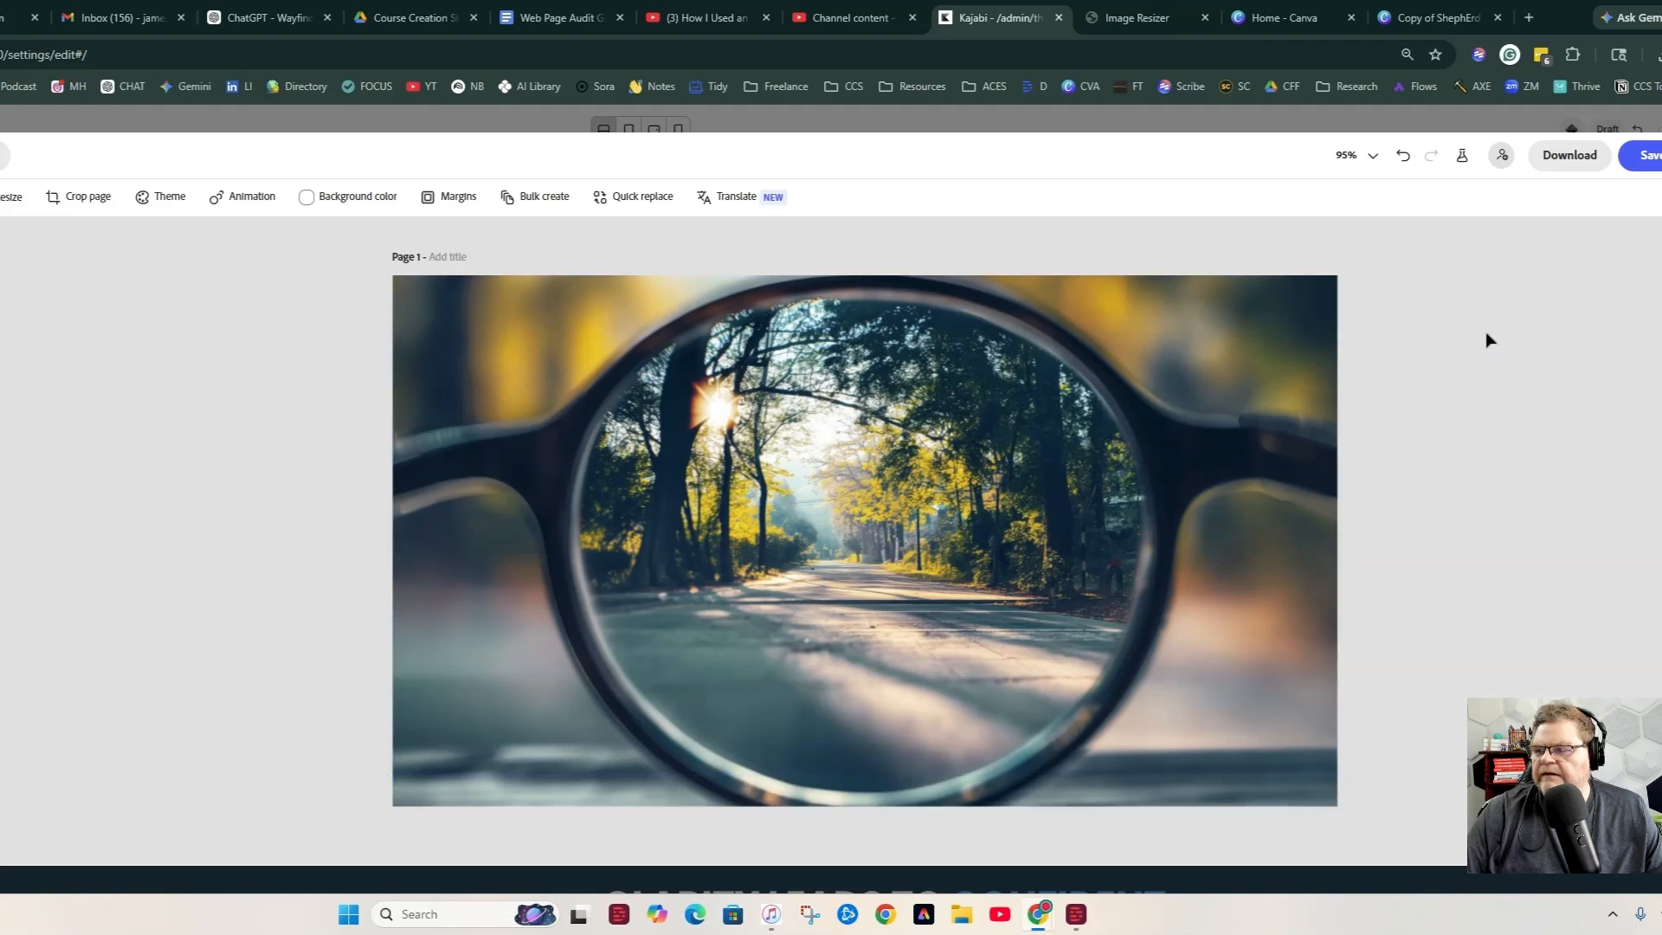
{"action": "left_click", "coordinate": [1642, 156]}
{"action": "left_click", "coordinate": [1597, 421]}
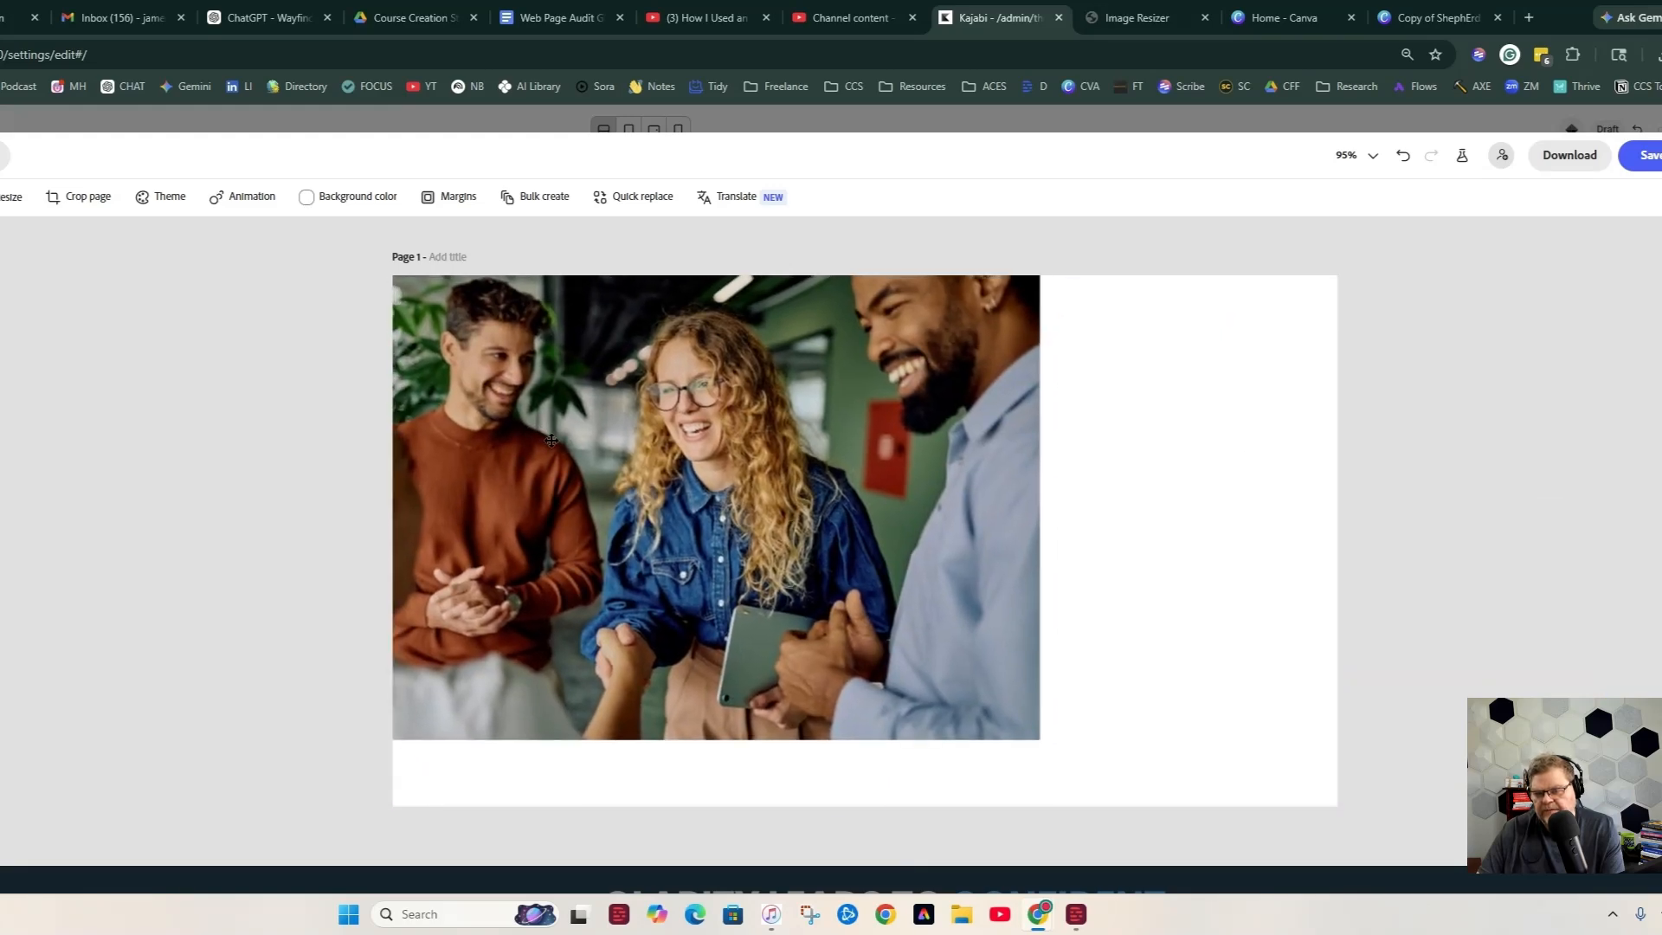
Enlarge the group photo to cover the whole canvas and save the image.
{"action": "left_click_drag", "start_coordinate": [1089, 743], "coordinate": [1373, 901]}
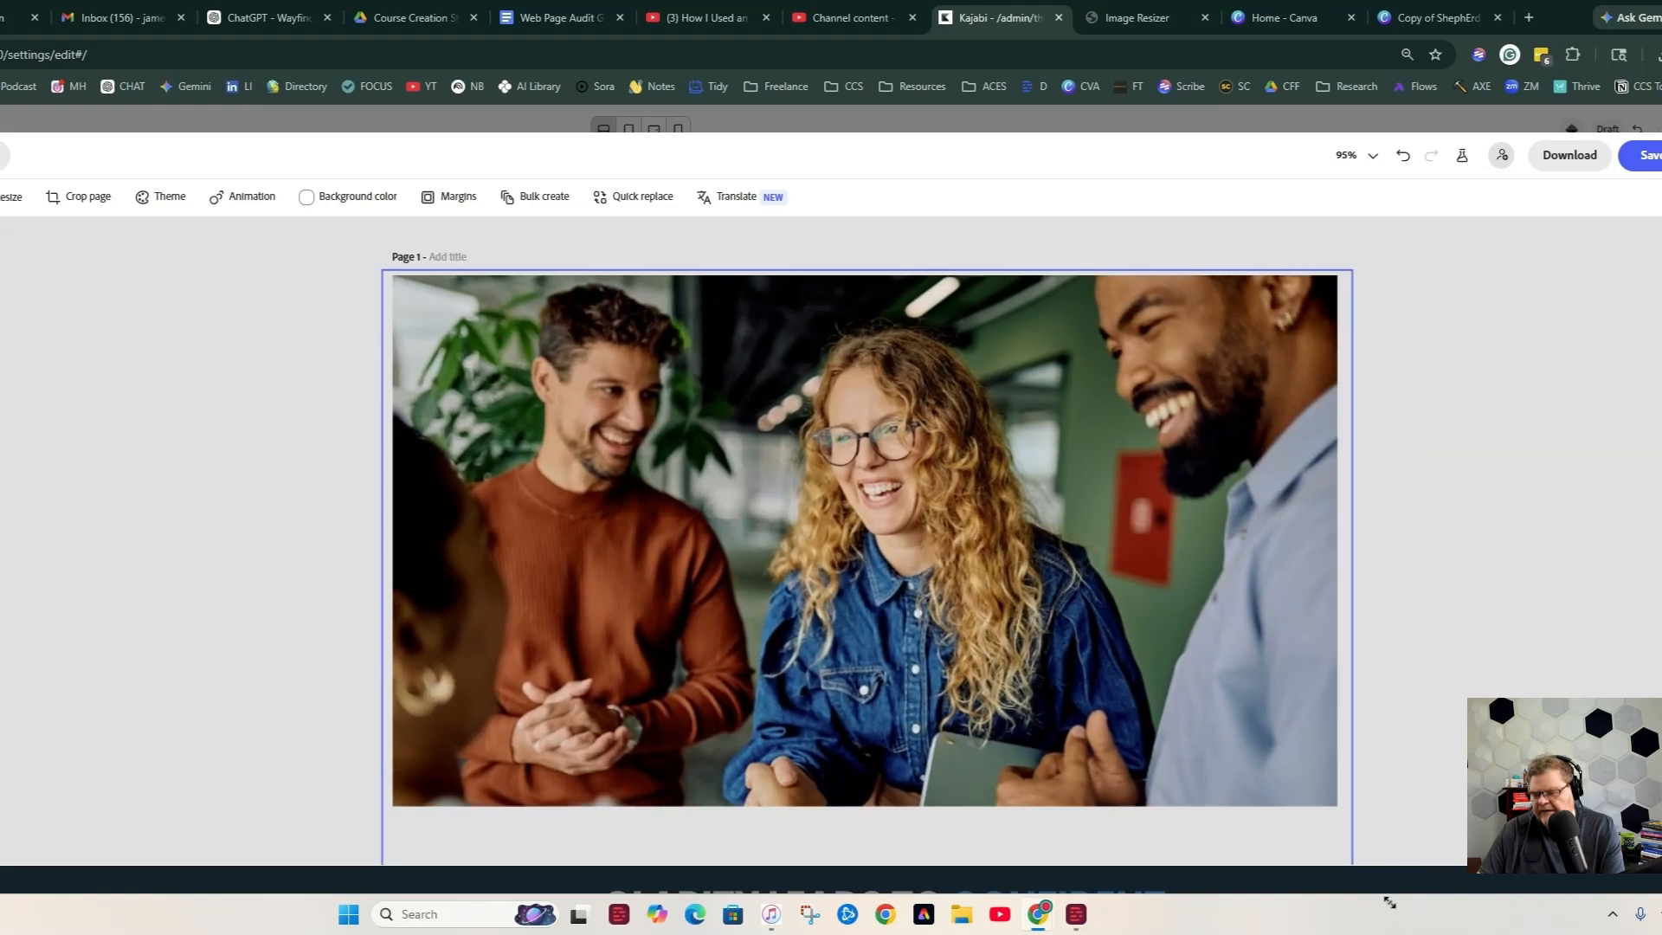
{"action": "left_click", "coordinate": [1345, 521]}
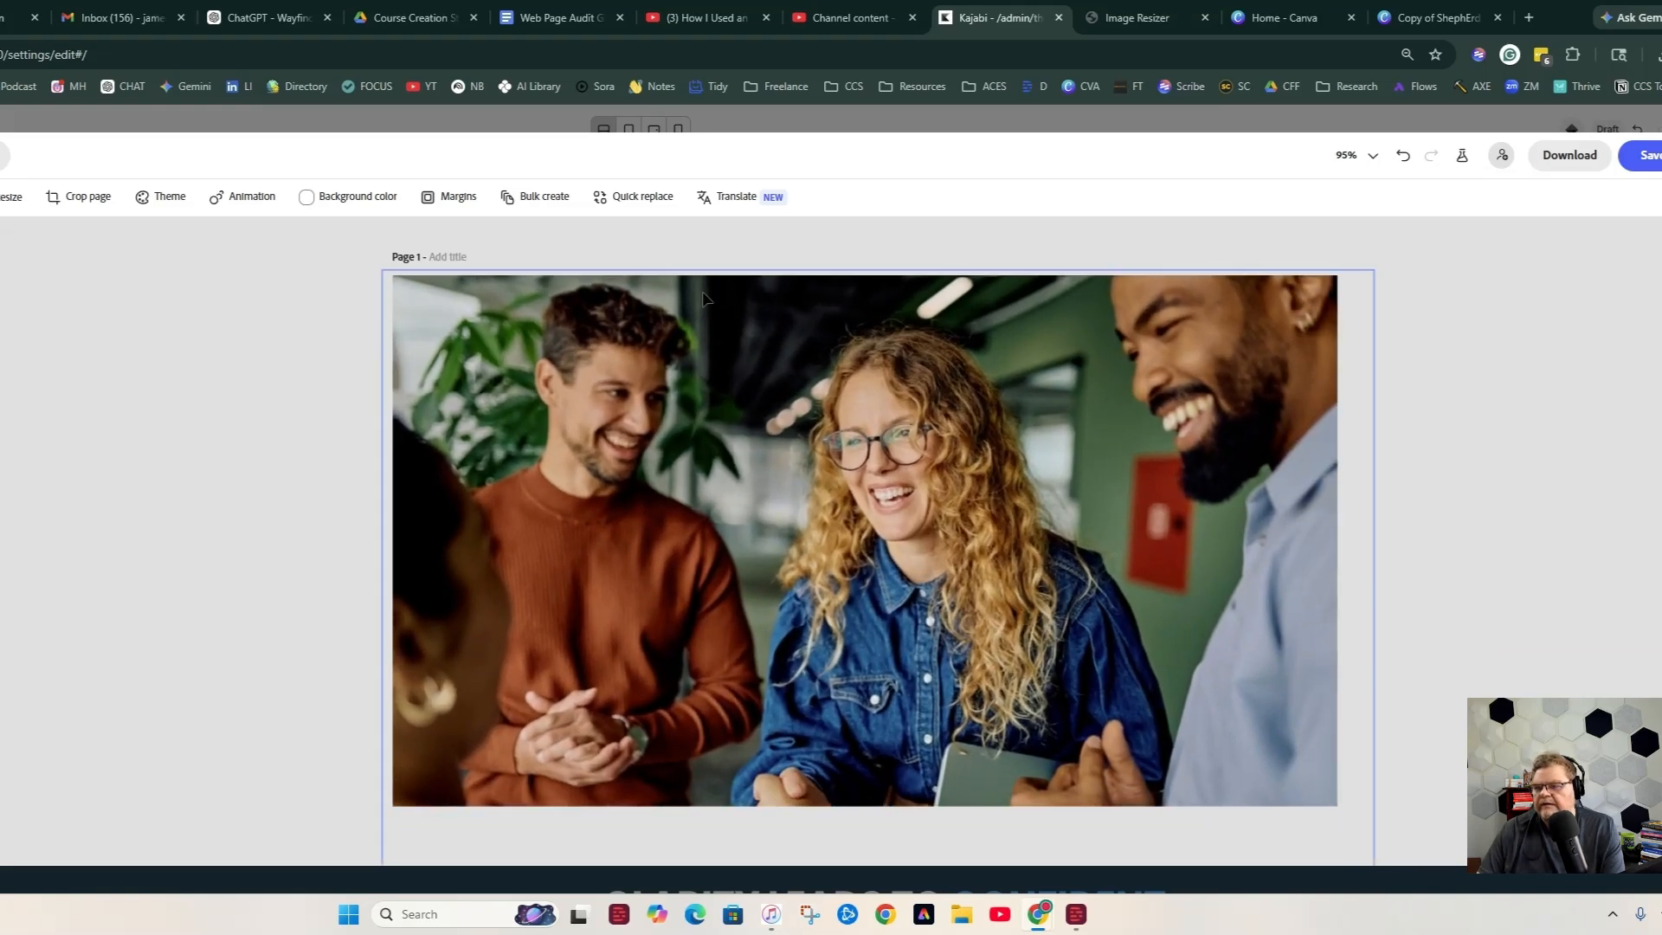
{"action": "left_click", "coordinate": [1640, 155]}
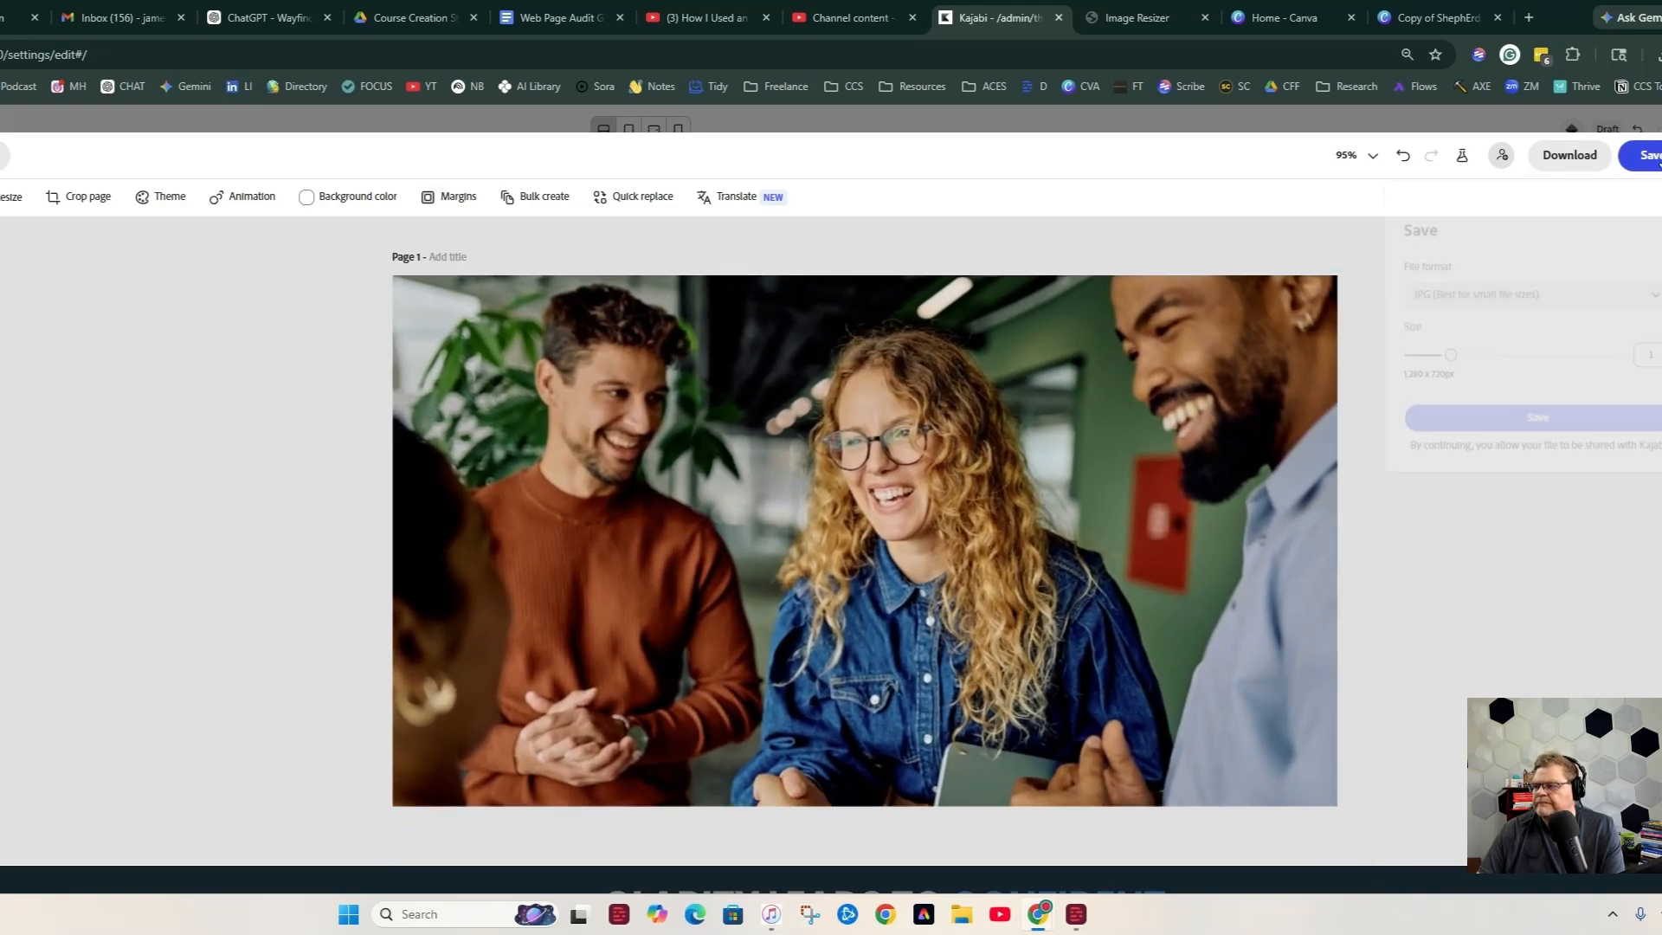
{"action": "left_click", "coordinate": [1591, 424]}
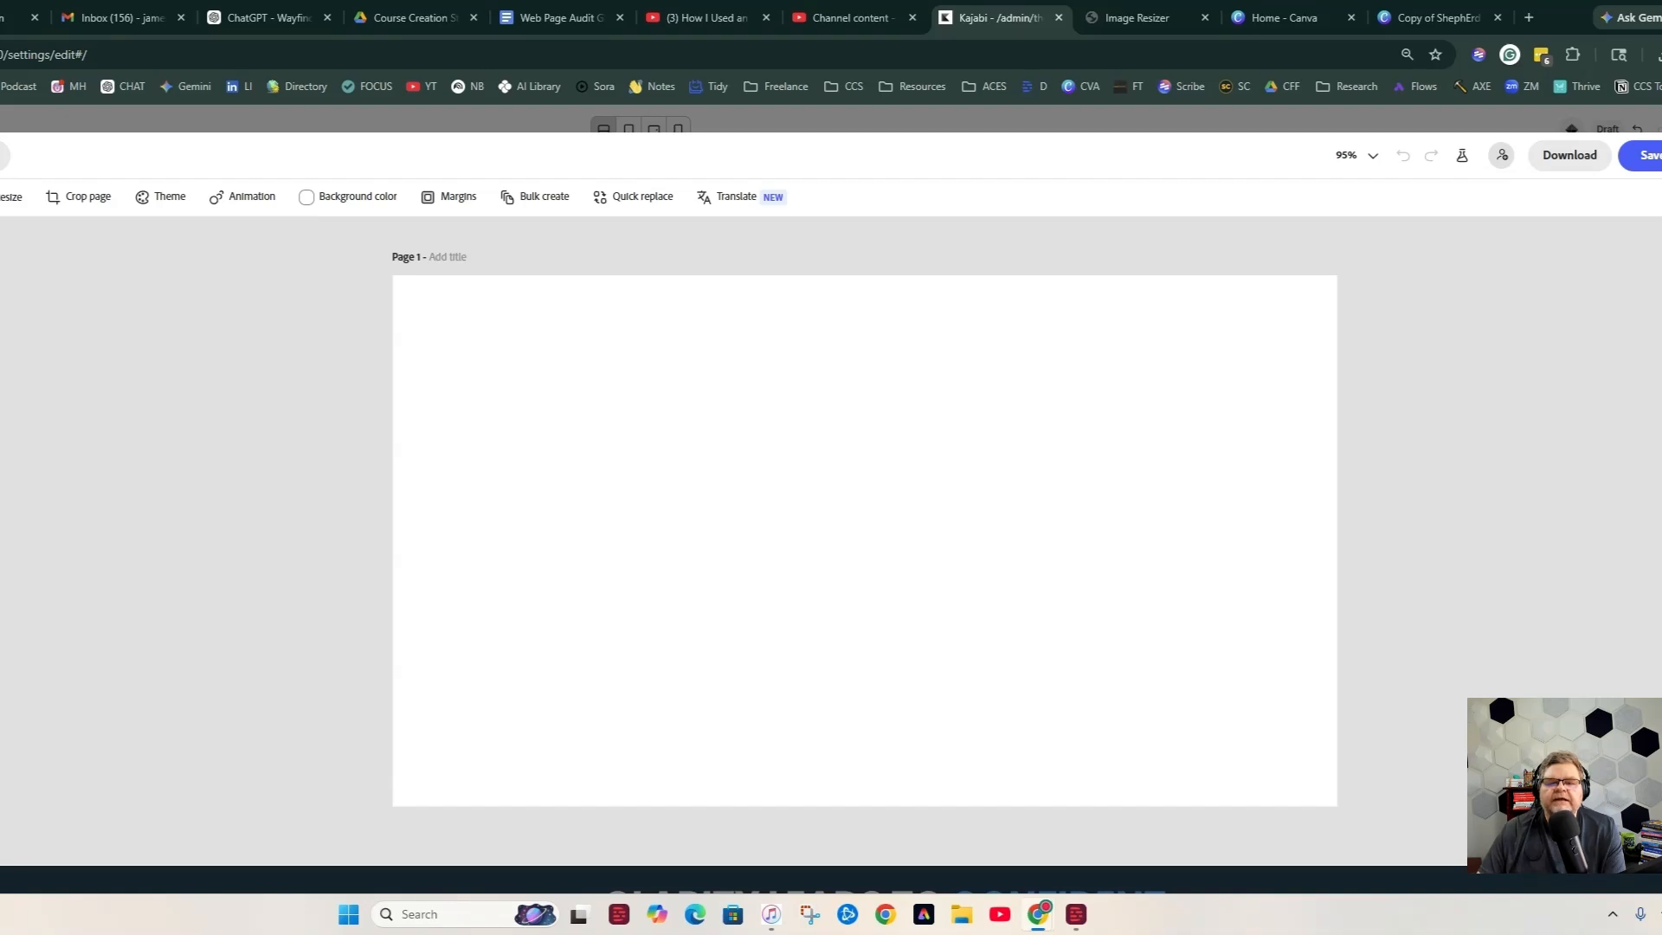
Paste the laughing group photo onto the blank canvas, stretch it past every edge to fill the canvas, and save the image.
{"action": "key", "text": "ctrl+v"}
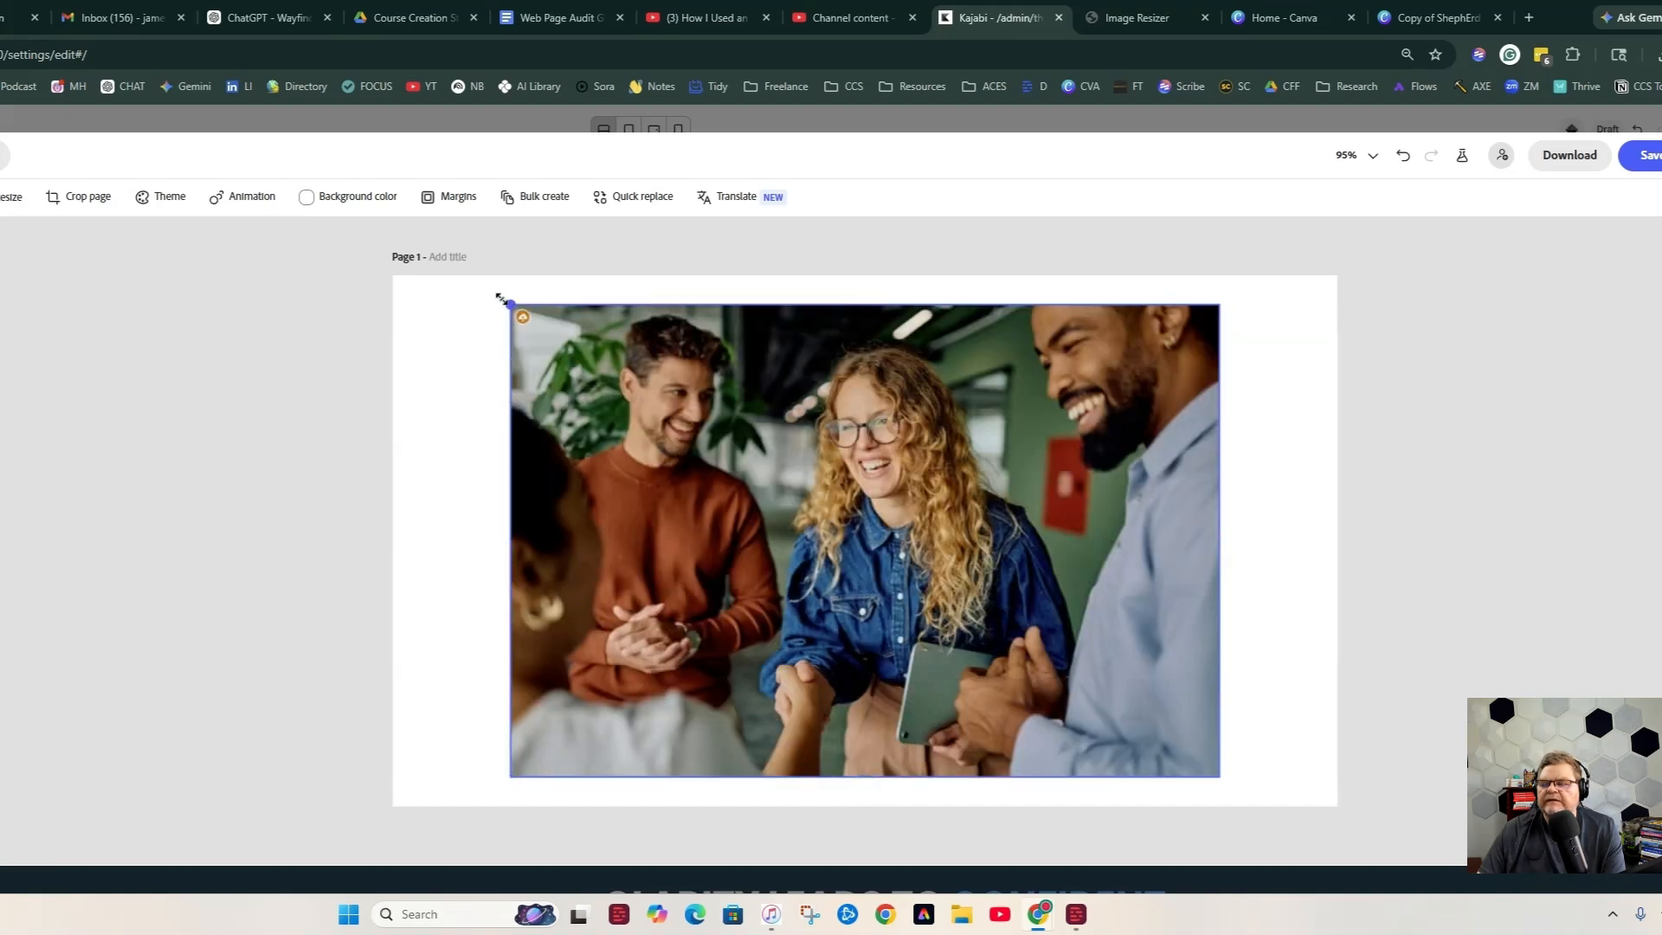
{"action": "left_click_drag", "start_coordinate": [500, 300], "coordinate": [389, 274]}
{"action": "left_click_drag", "start_coordinate": [805, 779], "coordinate": [816, 808]}
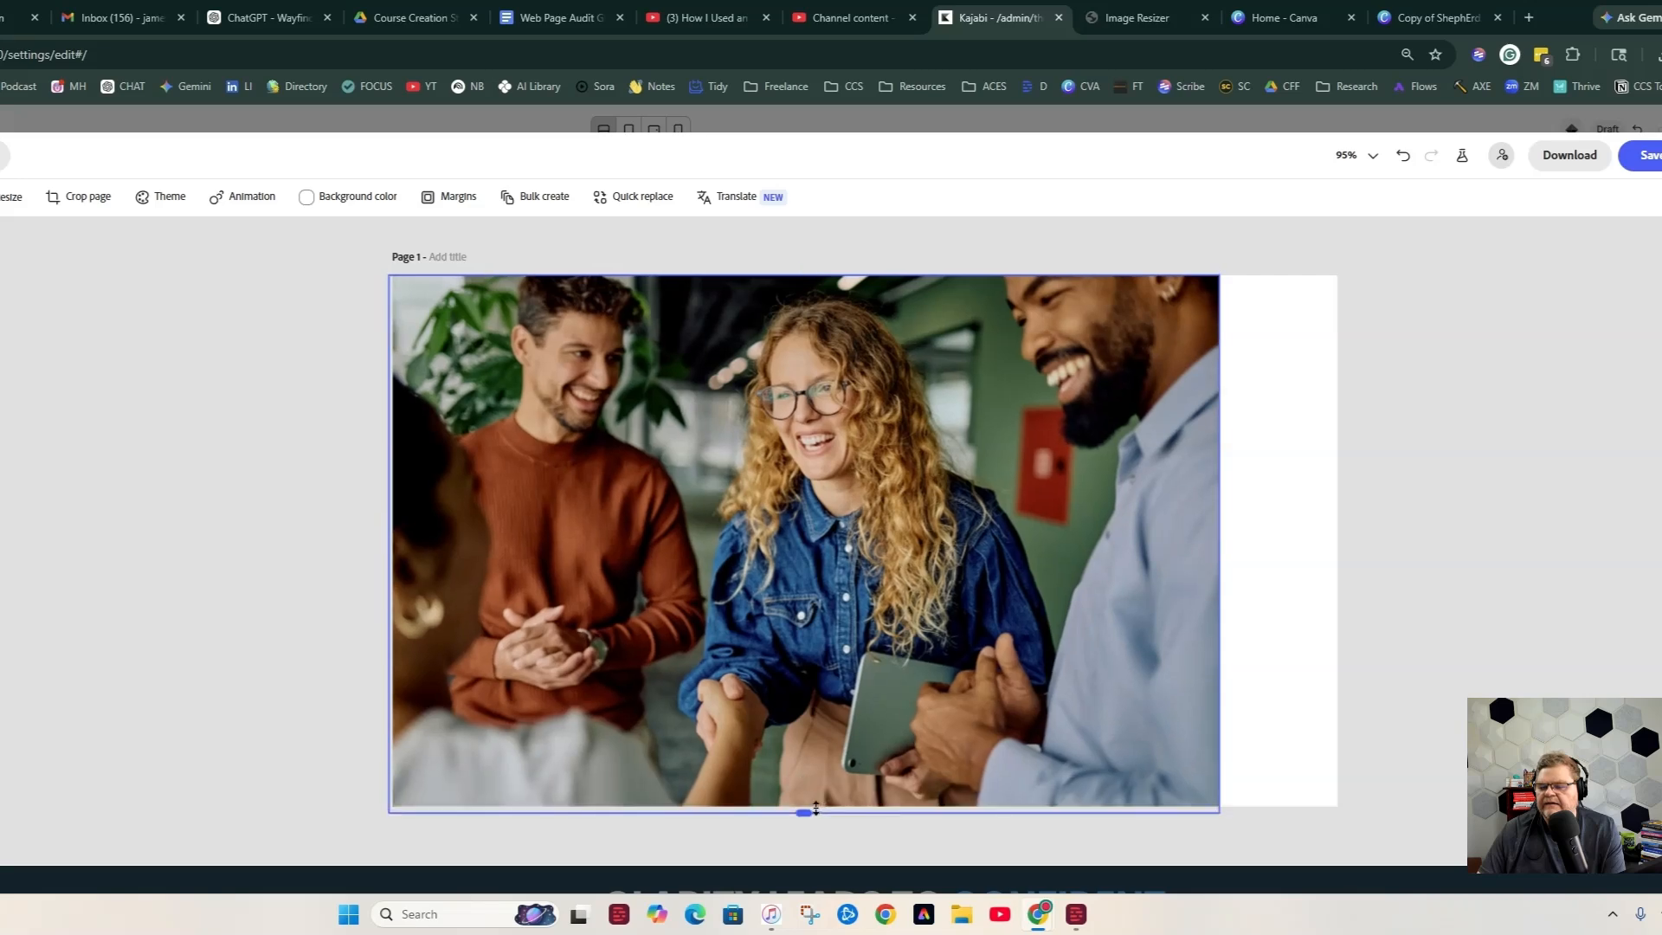
{"action": "left_click_drag", "start_coordinate": [1219, 545], "coordinate": [1397, 544]}
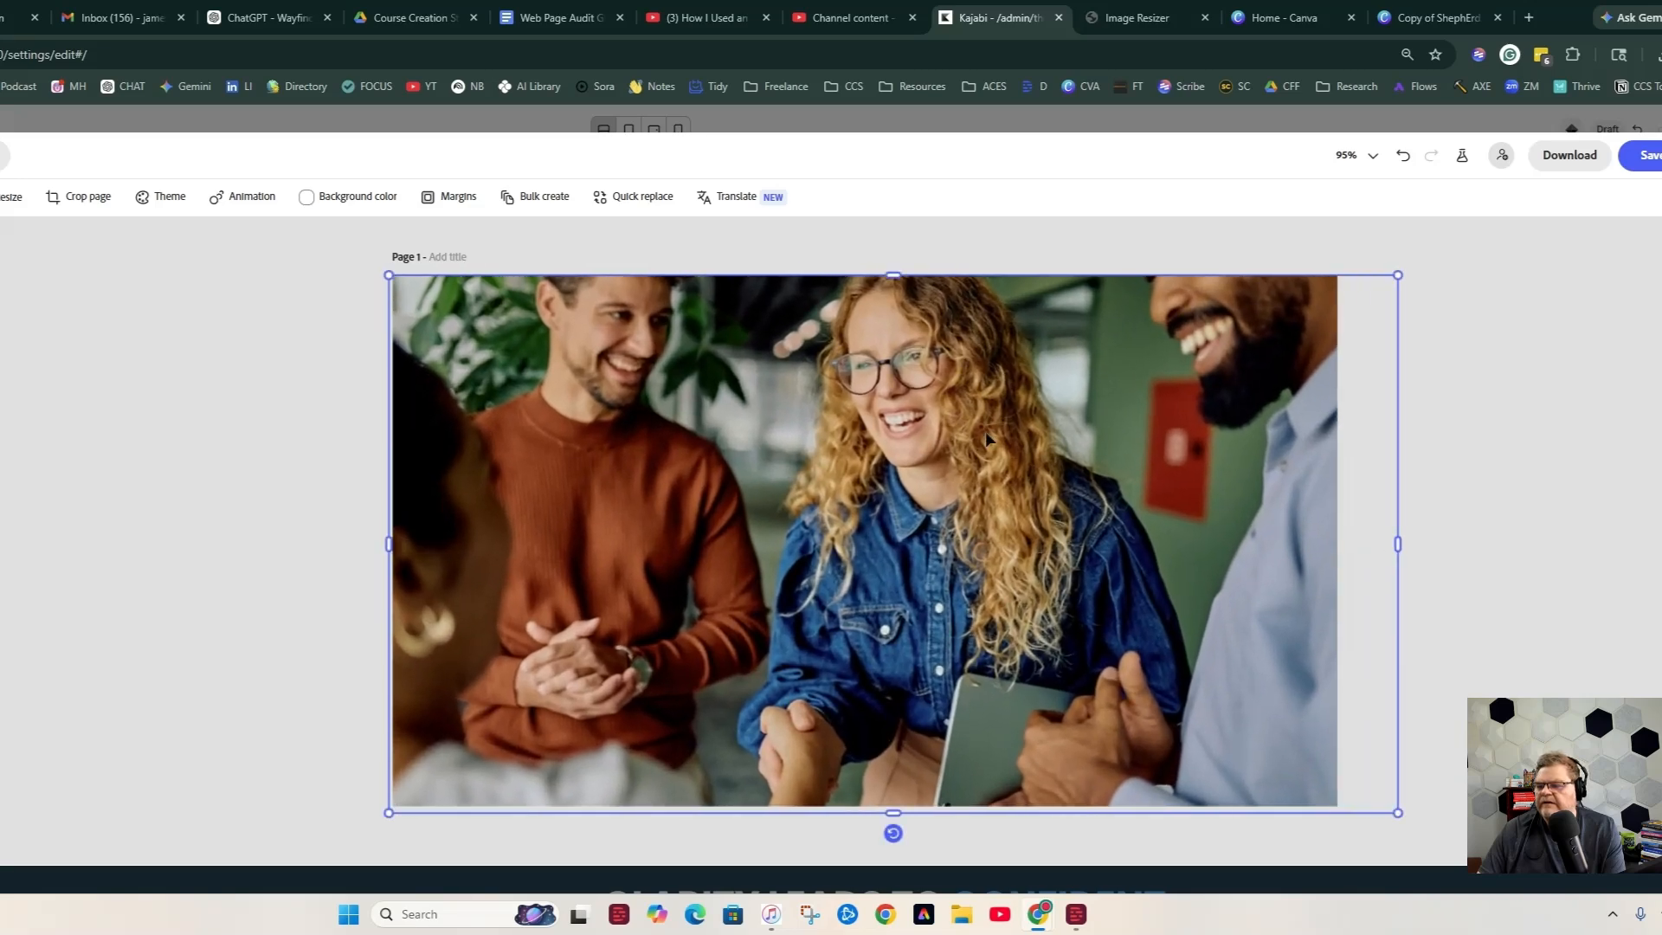
{"action": "left_click", "coordinate": [1580, 444]}
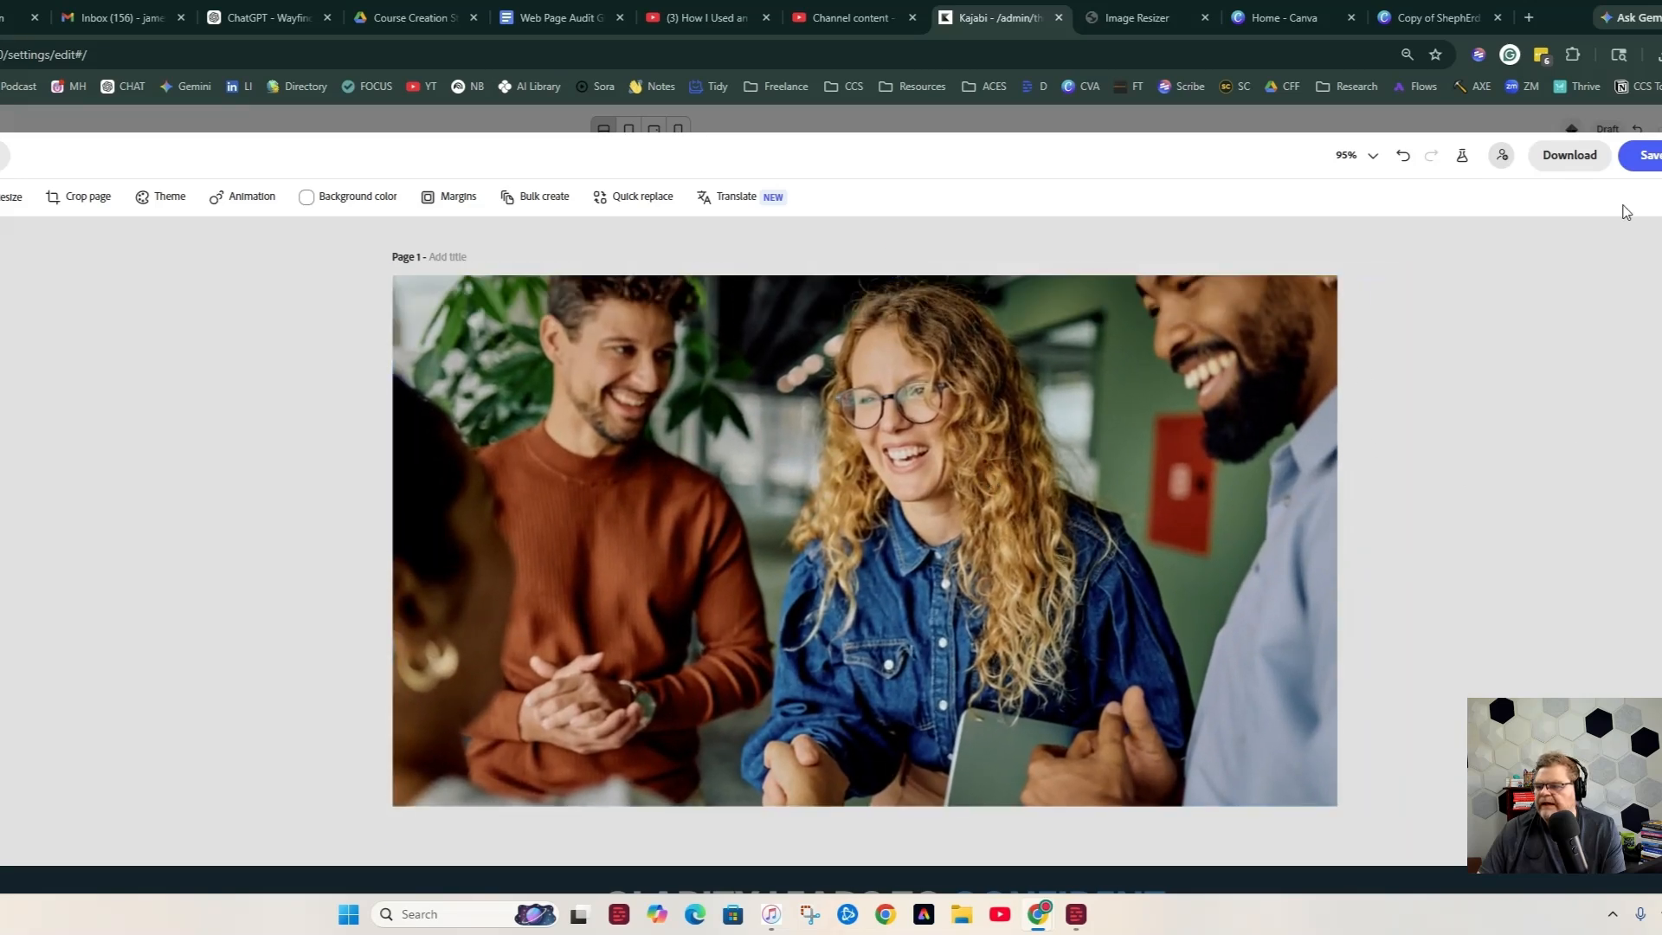
{"action": "left_click", "coordinate": [1640, 155]}
{"action": "left_click", "coordinate": [1572, 417]}
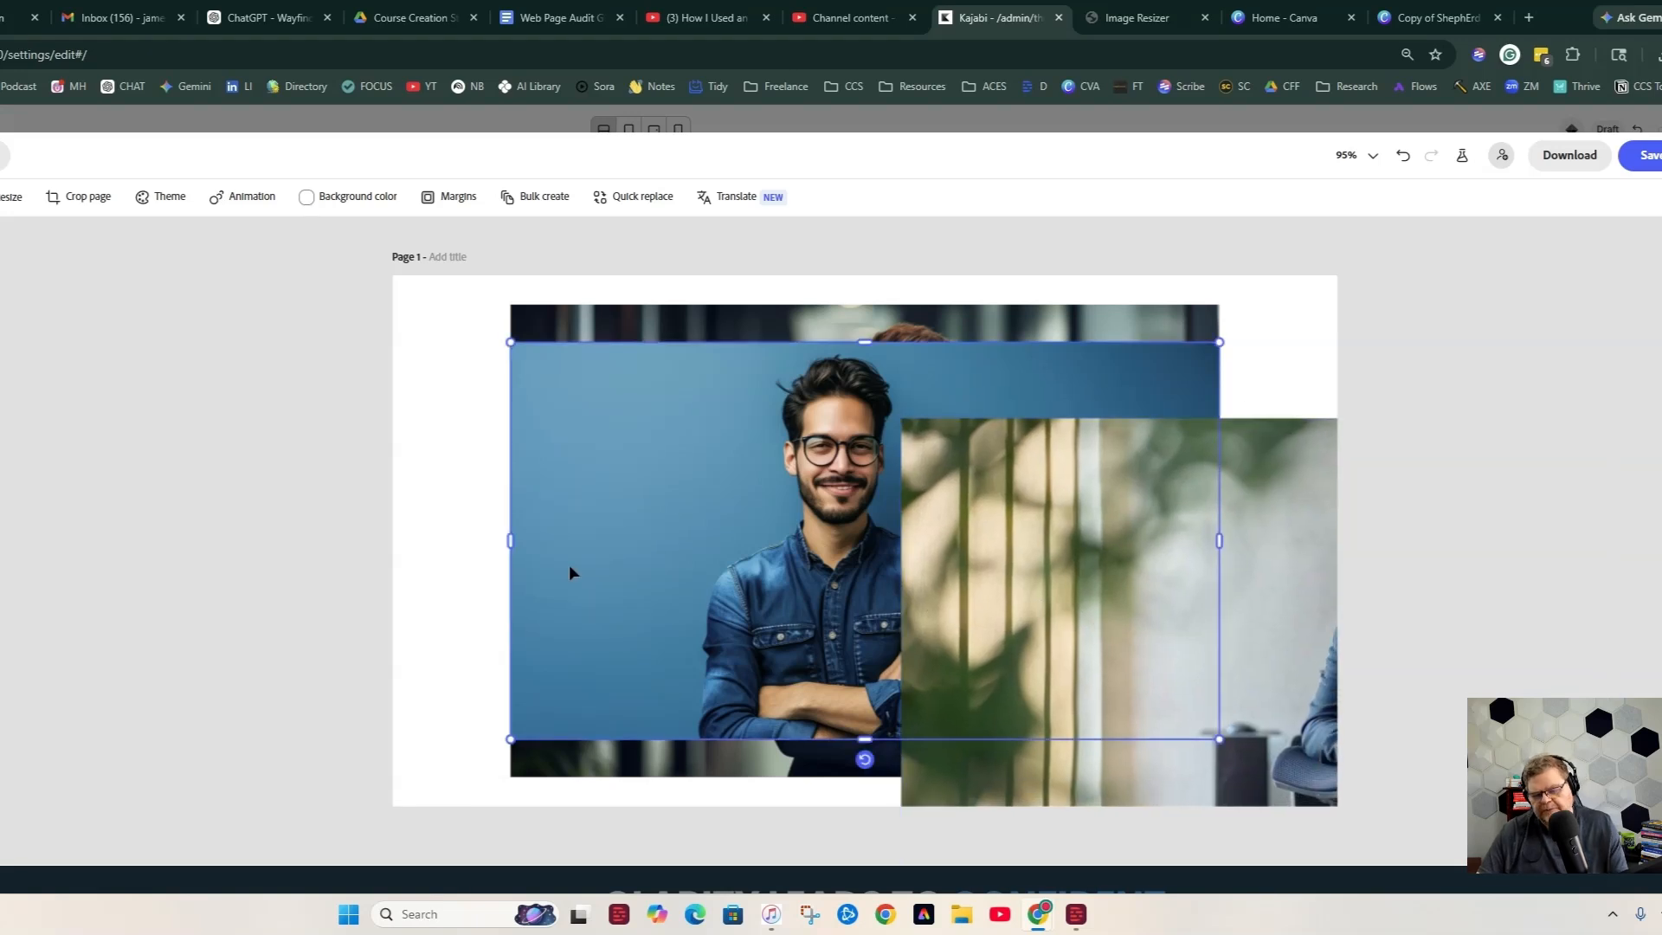
Delete the extra stacked photos from the canvas, including the bearded man on blue, leaving the gray-haired man in a dark blazer.
{"action": "key", "text": "Delete"}
{"action": "left_click", "coordinate": [569, 564]}
{"action": "key", "text": "Delete"}
{"action": "left_click", "coordinate": [569, 565]}
{"action": "key", "text": "Delete"}
{"action": "left_click", "coordinate": [569, 564]}
{"action": "key", "text": "Delete"}
Stretch the photo of the gray-haired man to the canvas's right edge so it fills the canvas, and save the image.
{"action": "left_click", "coordinate": [570, 564]}
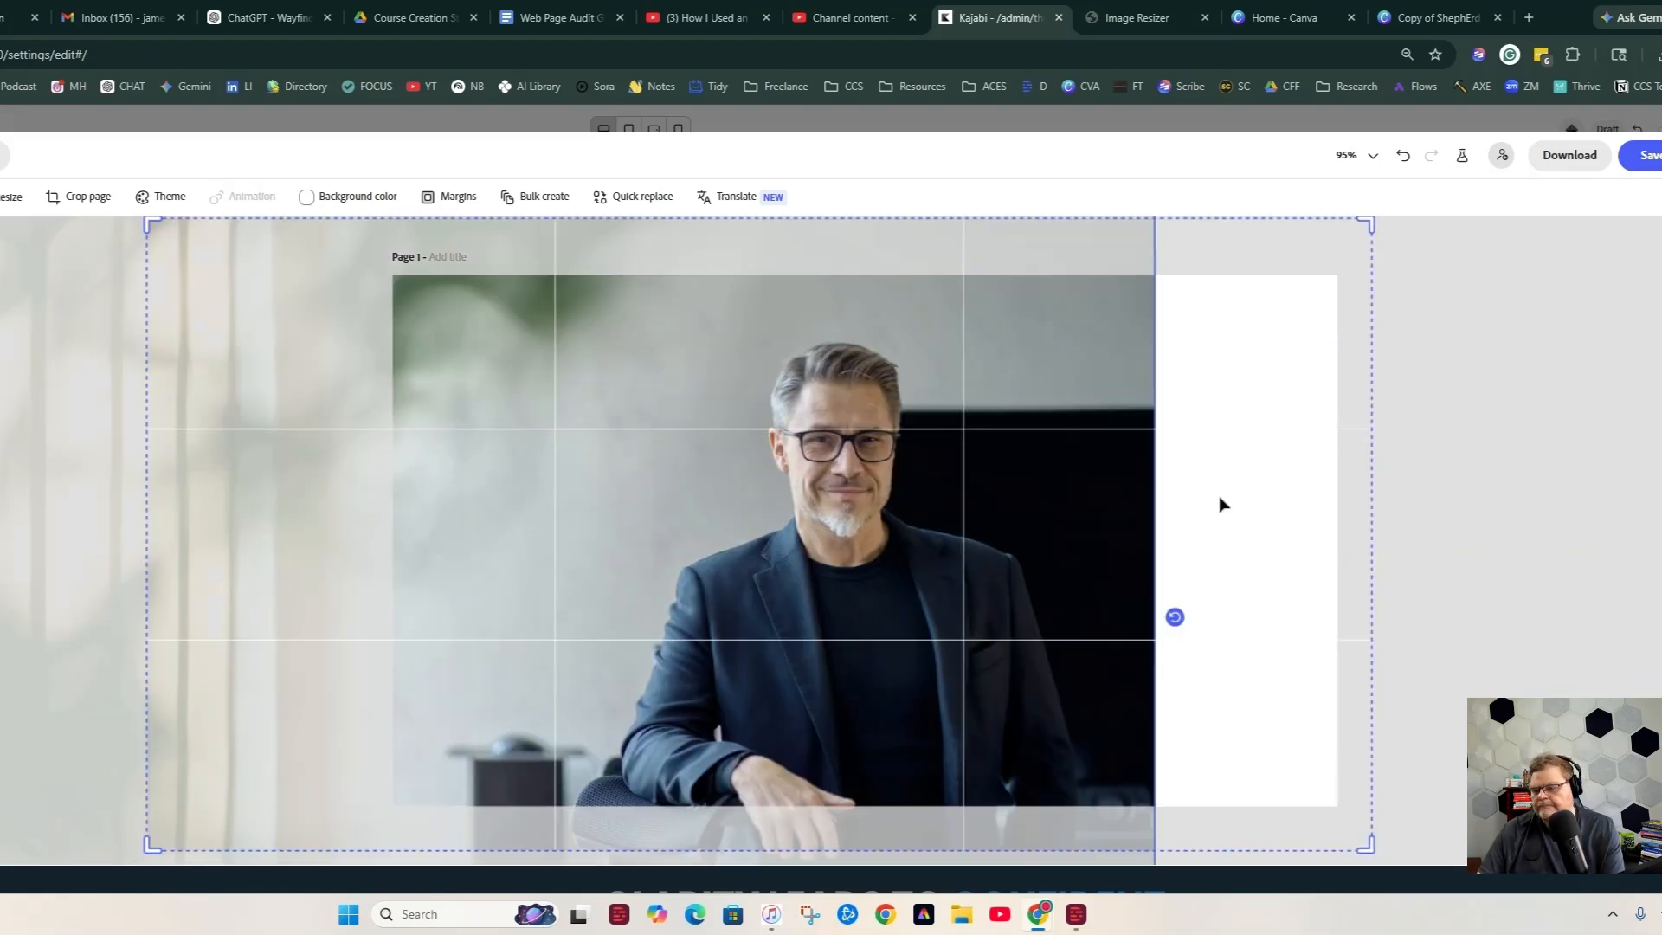
{"action": "left_click", "coordinate": [1492, 491]}
{"action": "left_click", "coordinate": [986, 493]}
{"action": "left_click_drag", "start_coordinate": [1157, 536], "coordinate": [1394, 536]}
{"action": "left_click_drag", "start_coordinate": [1050, 534], "coordinate": [997, 535]}
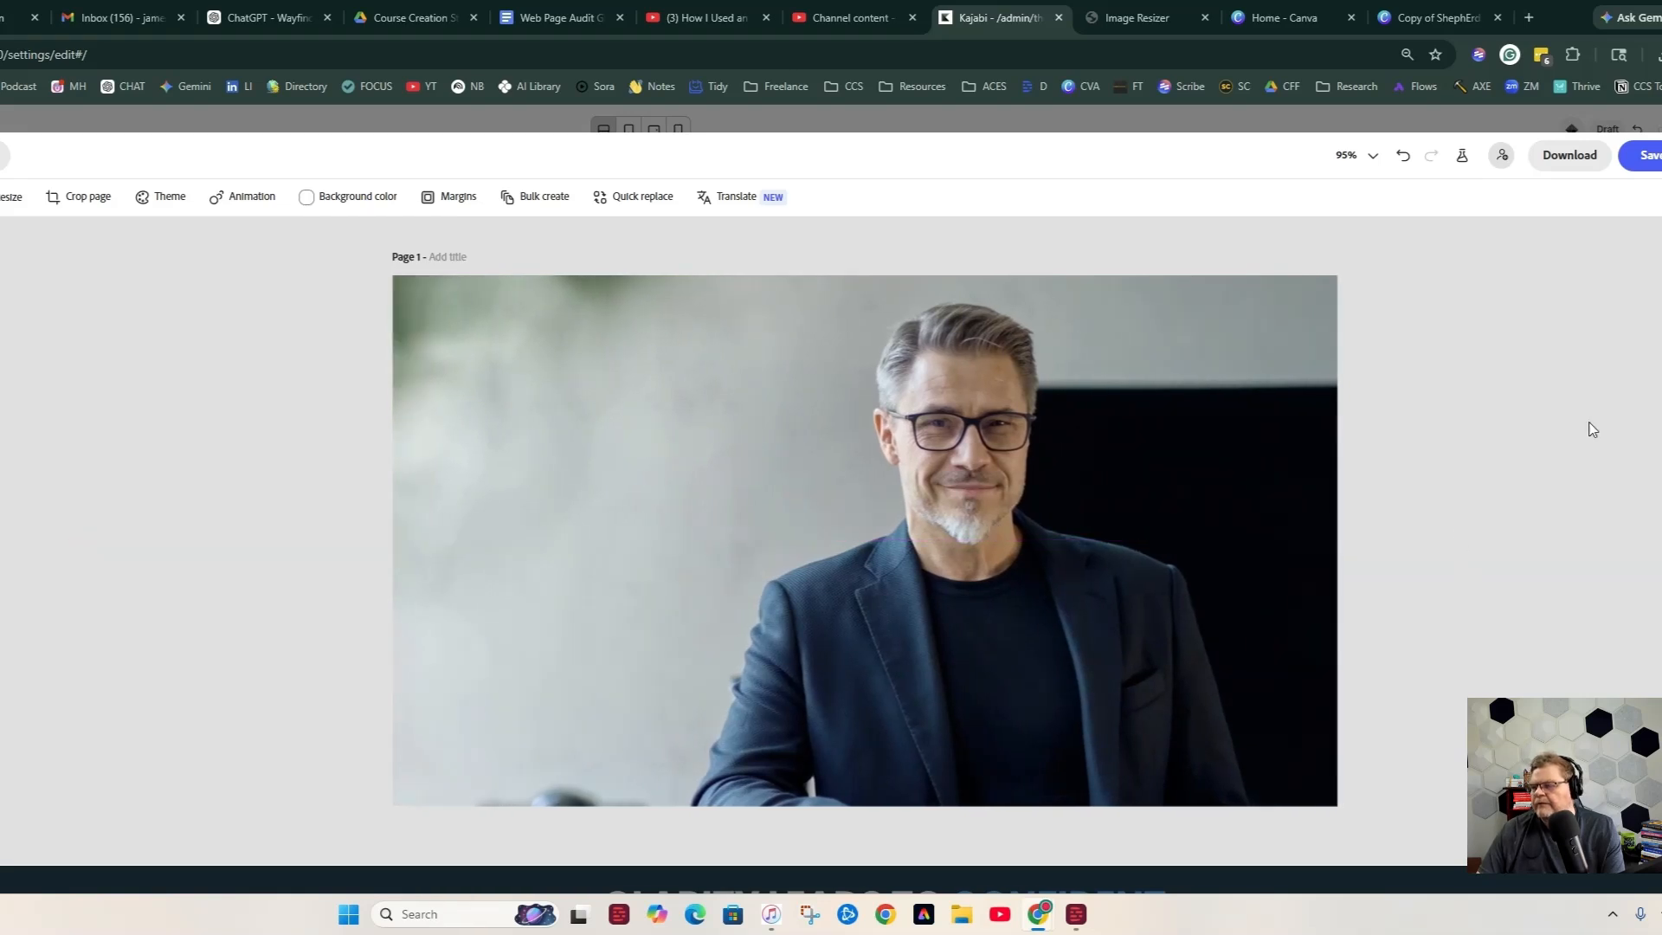
{"action": "left_click", "coordinate": [1643, 155]}
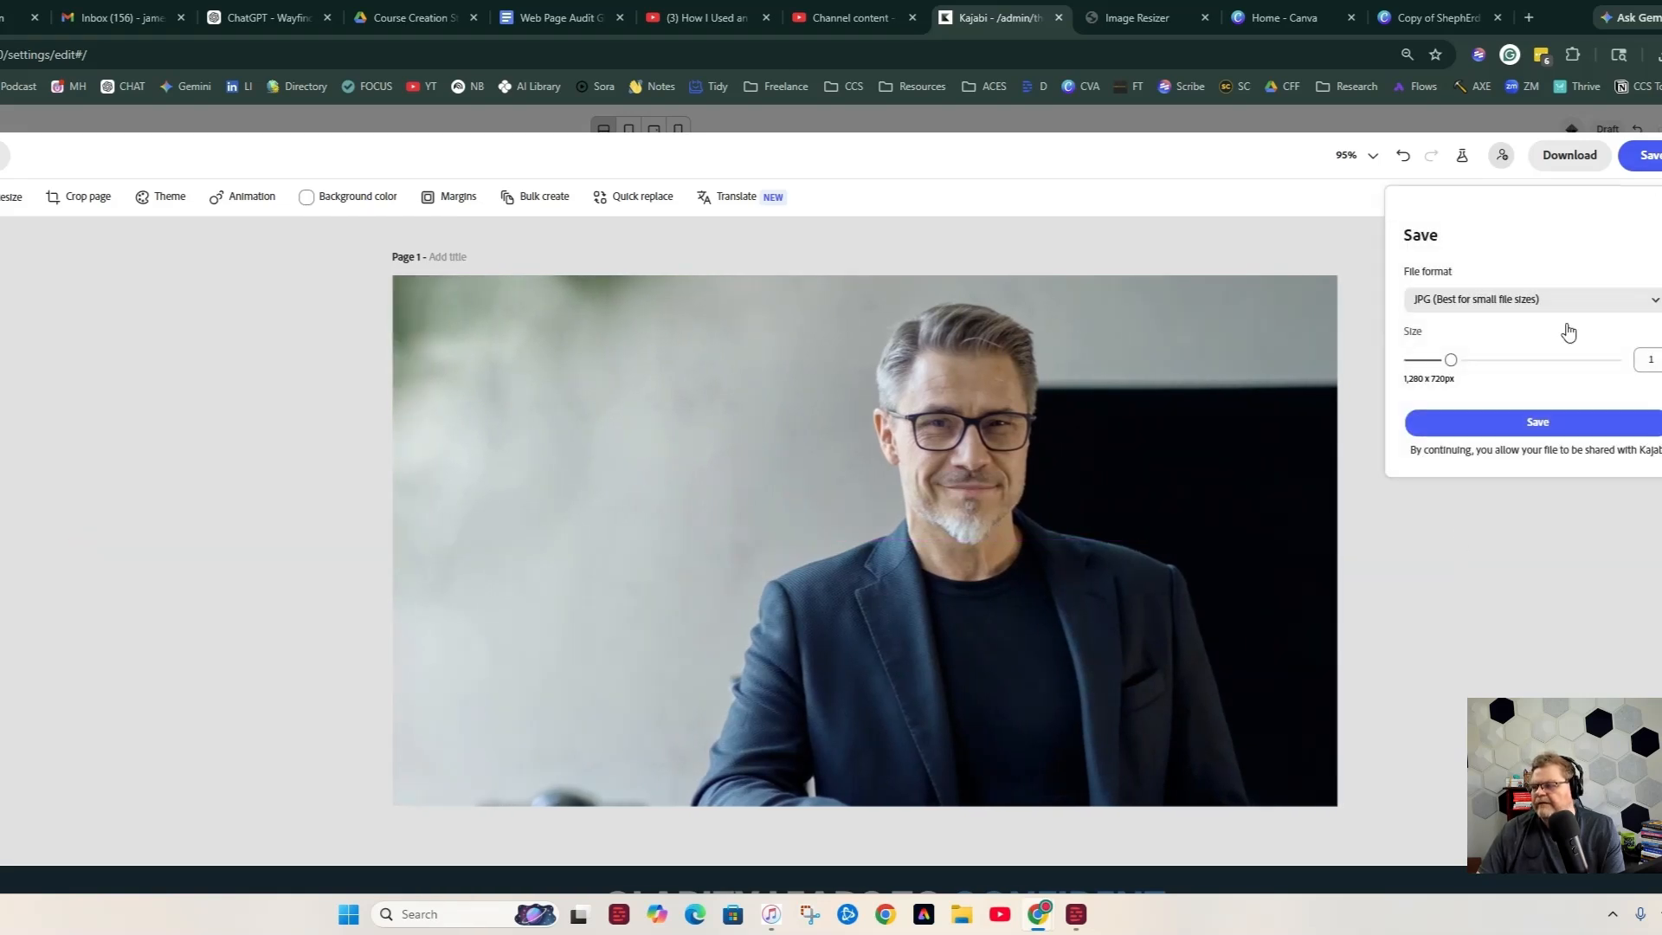
{"action": "left_click", "coordinate": [1539, 429]}
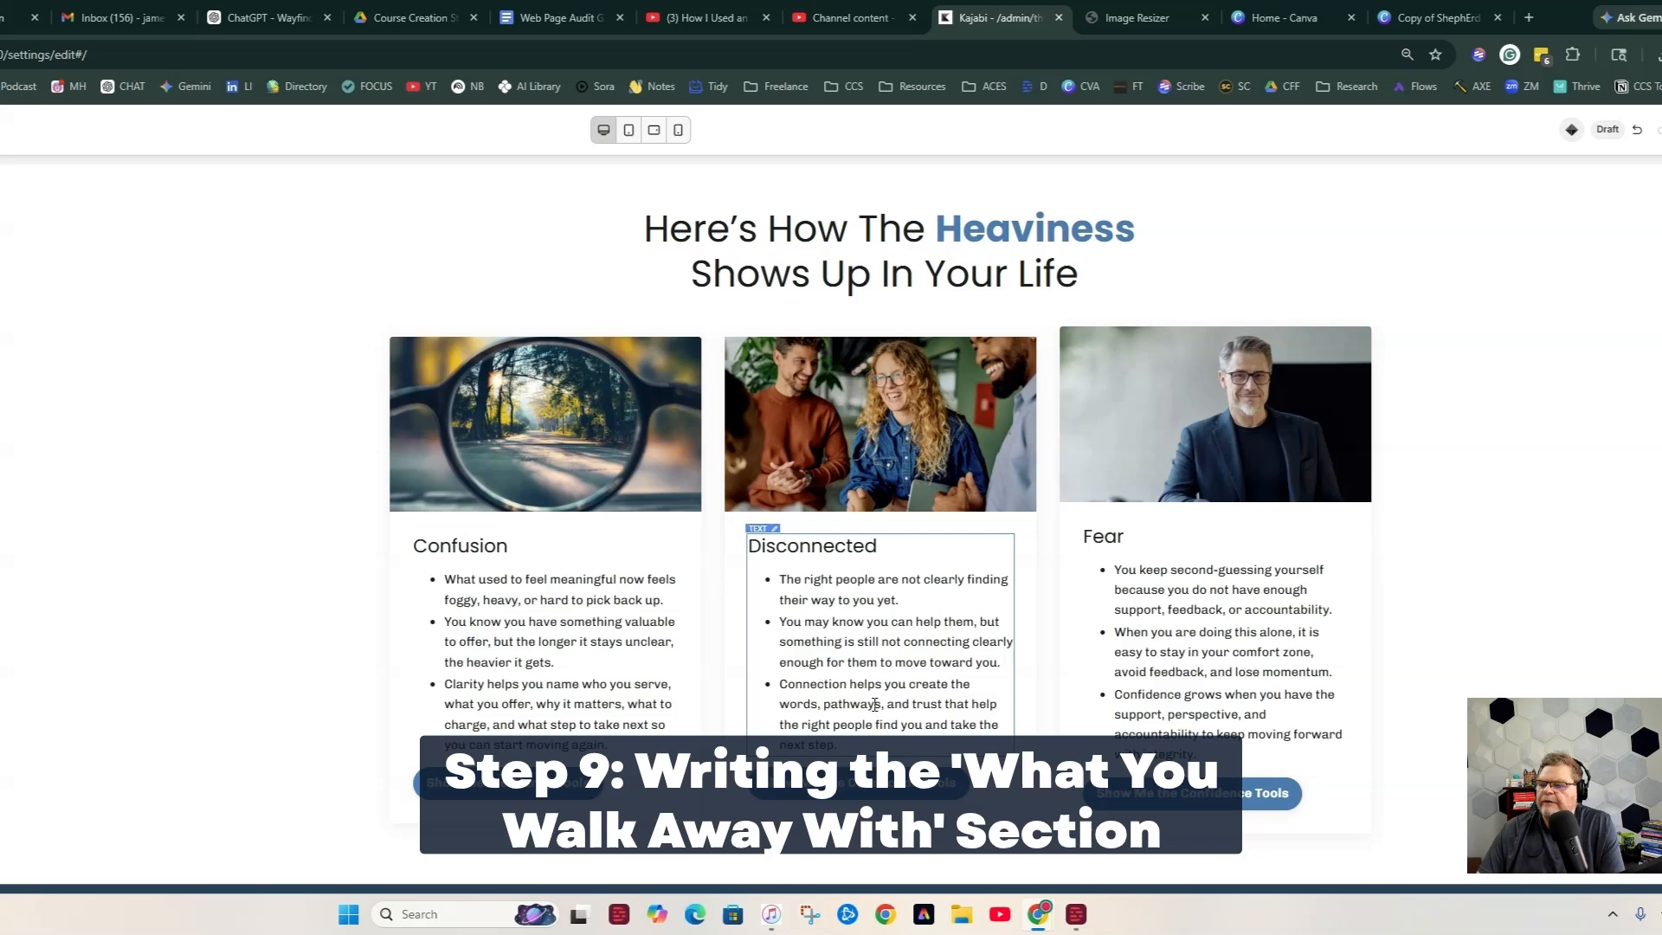
Retitle the Disconnected card "Disconnection" and make all three card headings bold.
{"action": "scroll", "coordinate": [773, 329], "scroll_direction": "up", "scroll_amount": 1}
{"action": "scroll", "coordinate": [772, 329], "scroll_direction": "up", "scroll_amount": 2}
{"action": "scroll", "coordinate": [710, 346], "scroll_direction": "down", "scroll_amount": 4}
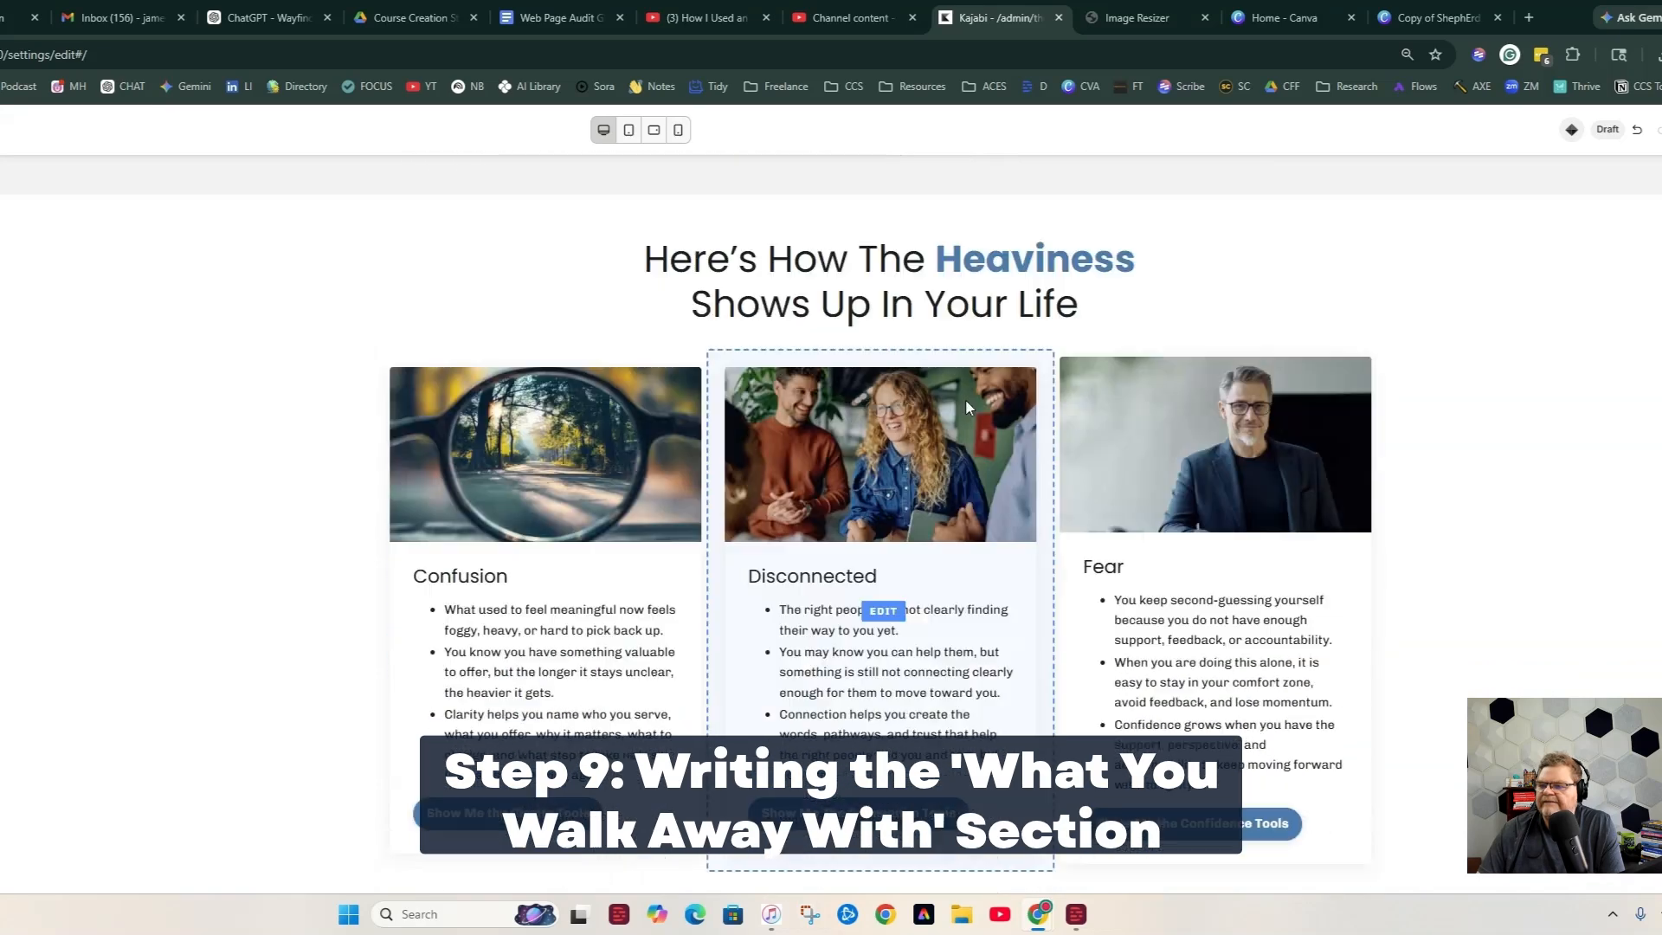
{"action": "scroll", "coordinate": [575, 378], "scroll_direction": "up", "scroll_amount": 2}
{"action": "left_click_drag", "start_coordinate": [891, 550], "coordinate": [759, 558]}
{"action": "left_click", "coordinate": [901, 548]}
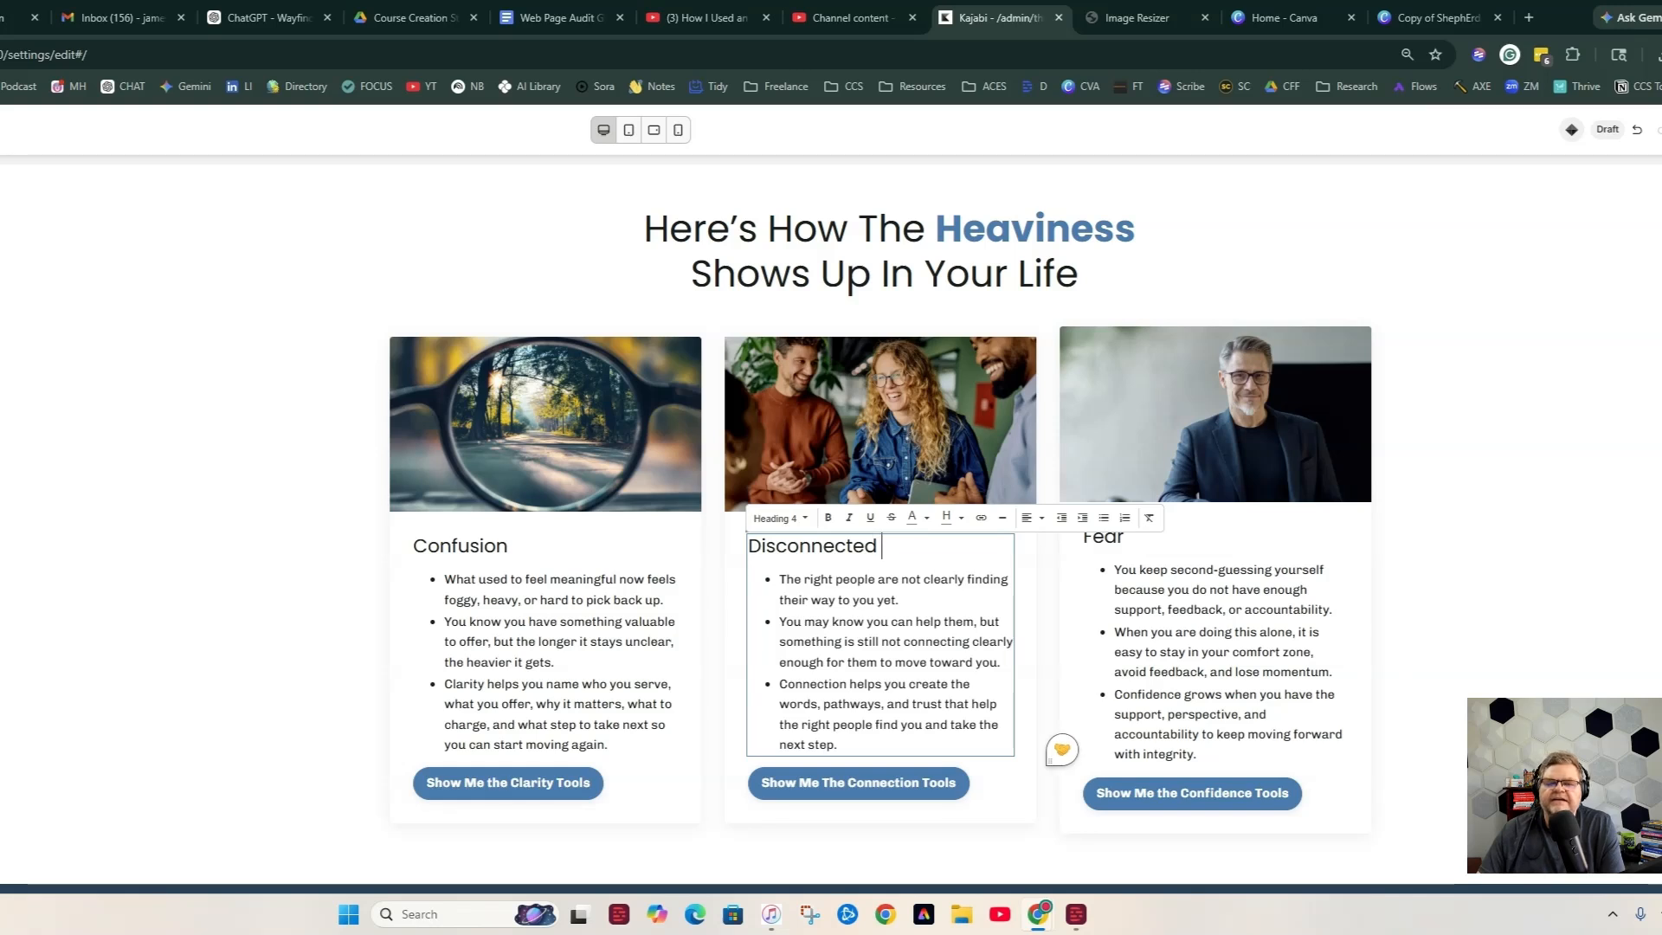
{"action": "key", "text": "BackSpace"}
{"action": "key", "text": "BackSpace"}
{"action": "key", "text": "BackSpace"}
{"action": "type", "text": "ion"}
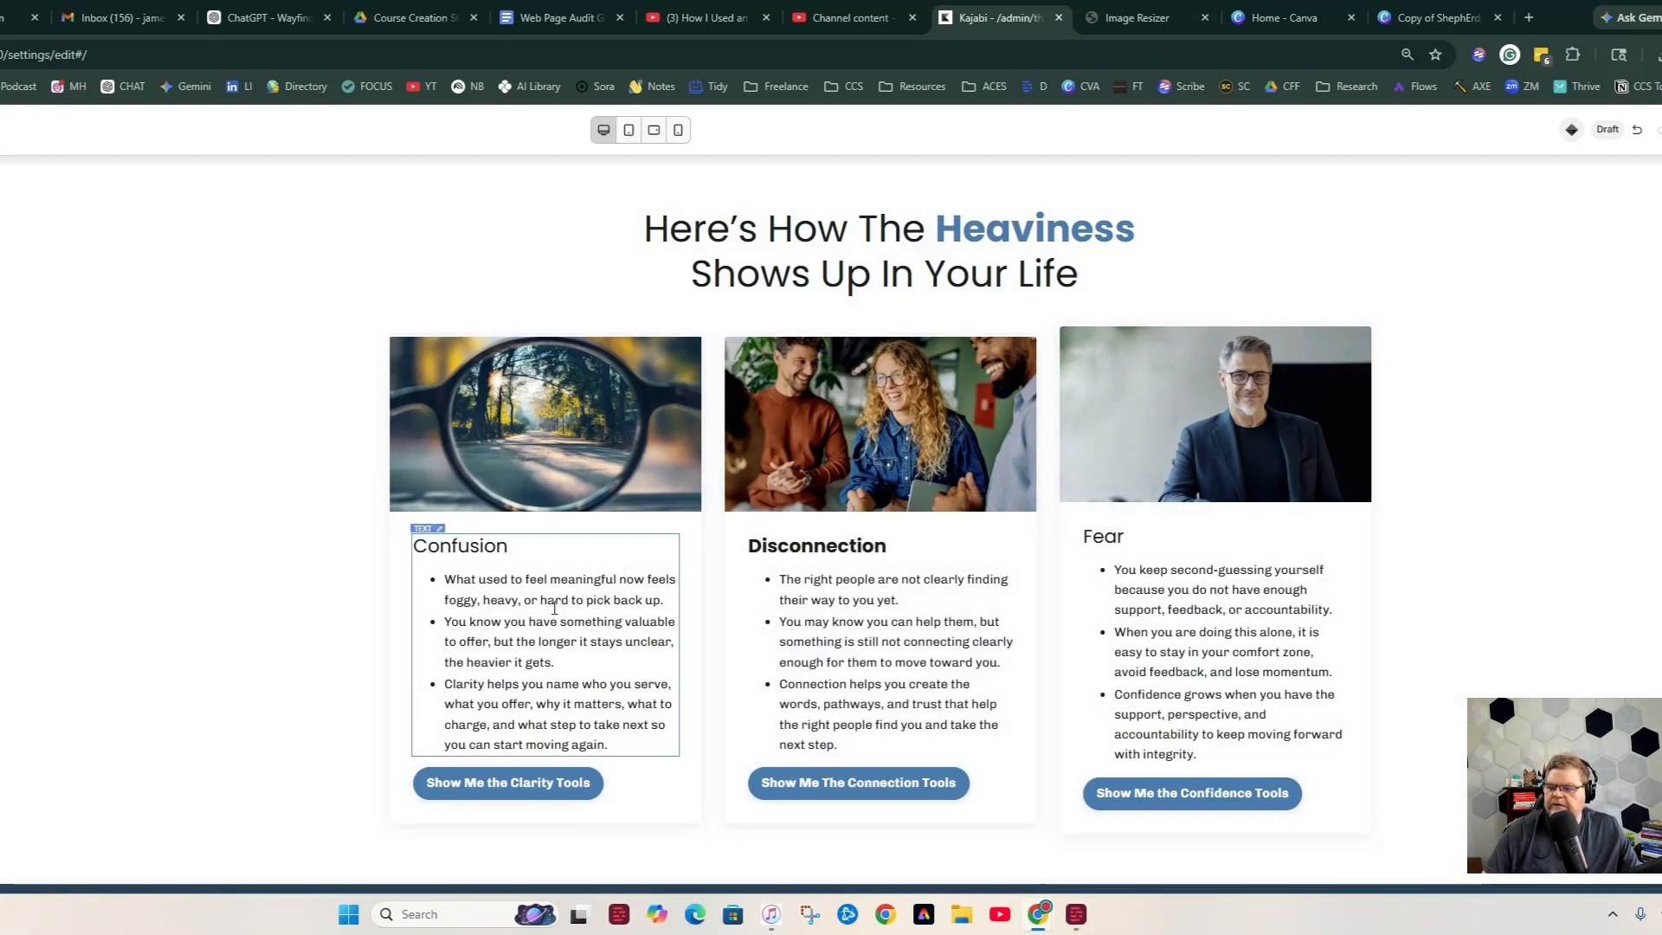
{"action": "left_click", "coordinate": [536, 554]}
Remove "perspective" and its commas from the Fear card's last bullet so it reads "support and accountability".
{"action": "scroll", "coordinate": [944, 646], "scroll_direction": "down", "scroll_amount": 1}
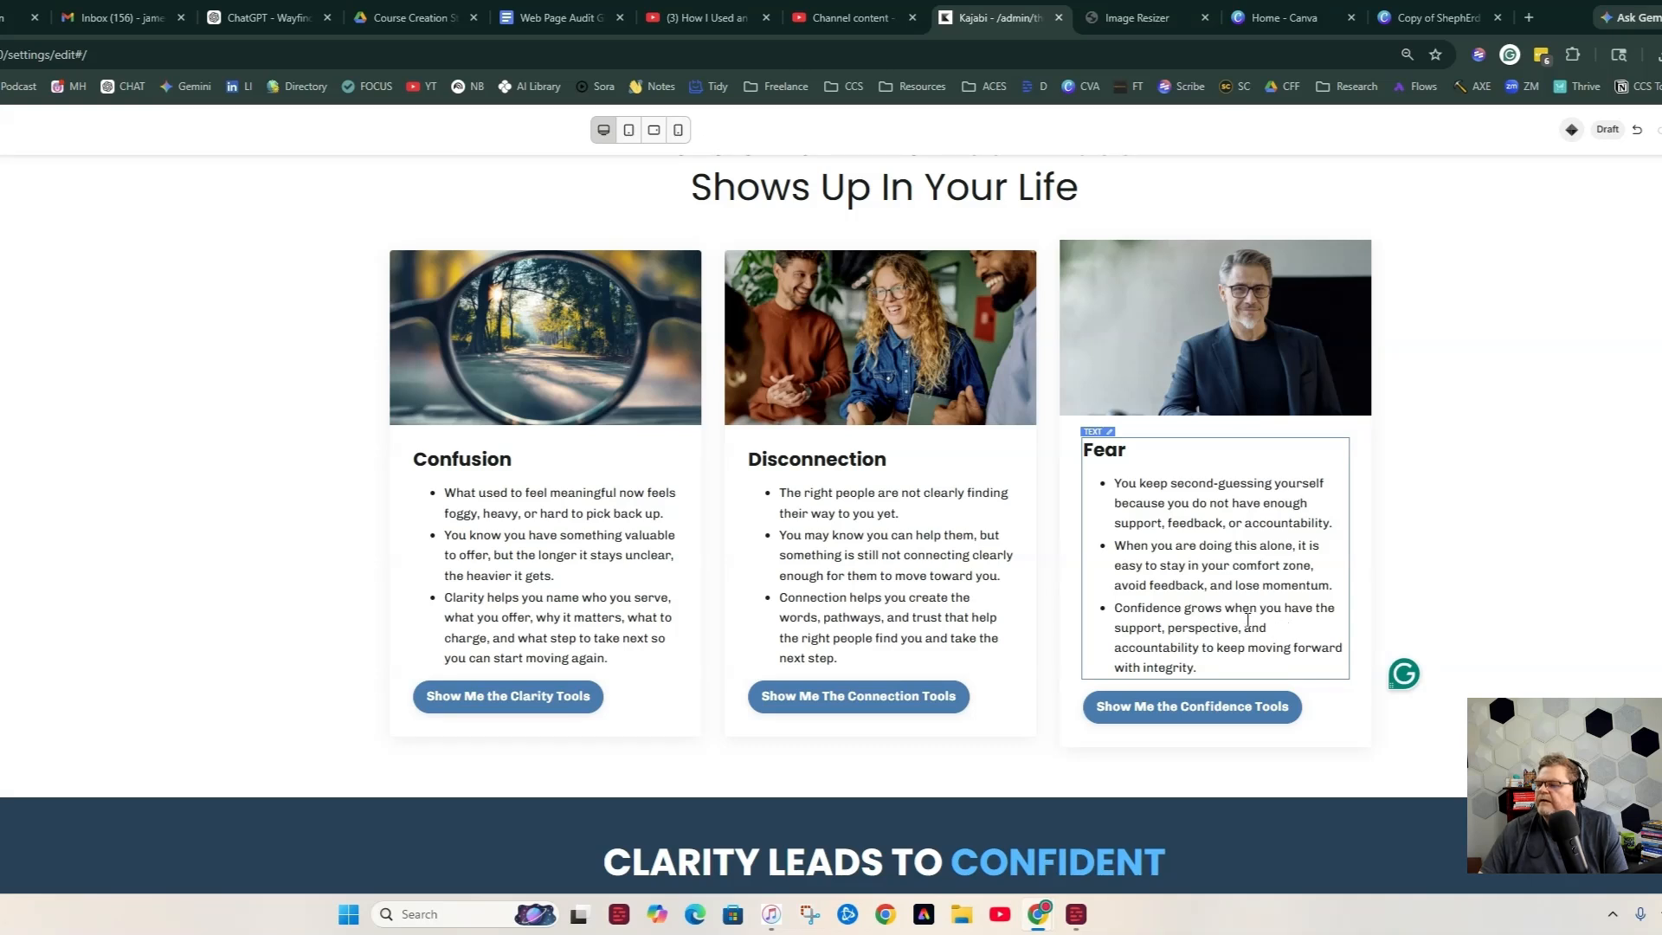
{"action": "left_click_drag", "start_coordinate": [1164, 628], "coordinate": [1241, 629]}
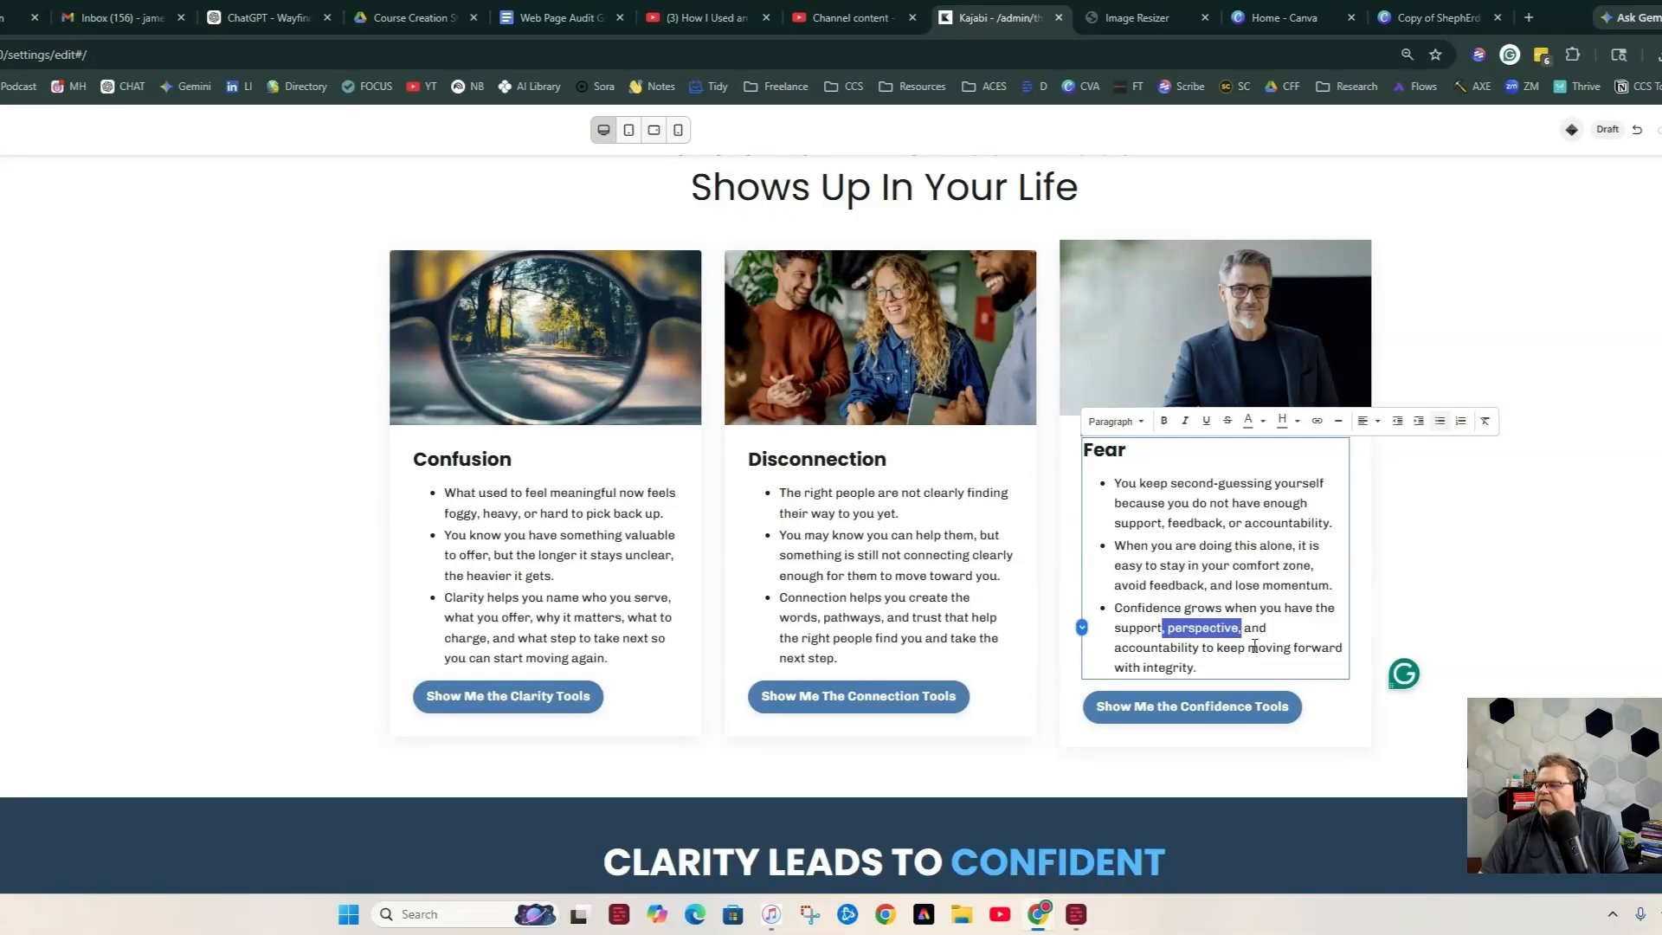
{"action": "key", "text": "BackSpace"}
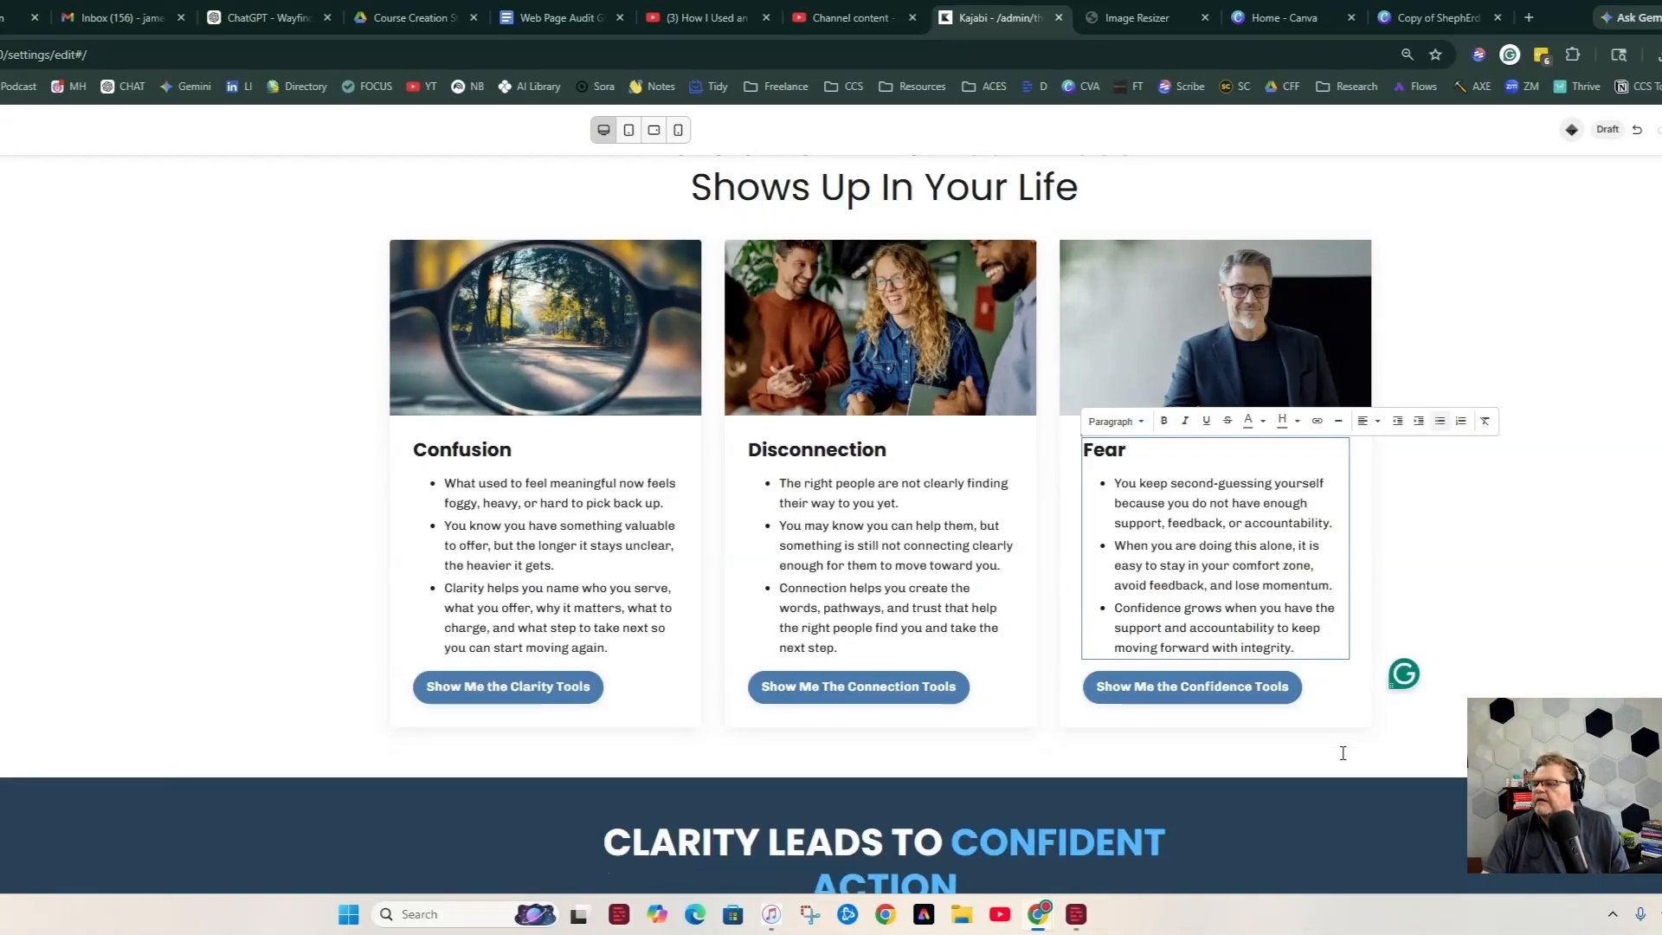
{"action": "left_click", "coordinate": [1546, 567]}
{"action": "scroll", "coordinate": [1160, 600], "scroll_direction": "up", "scroll_amount": 1}
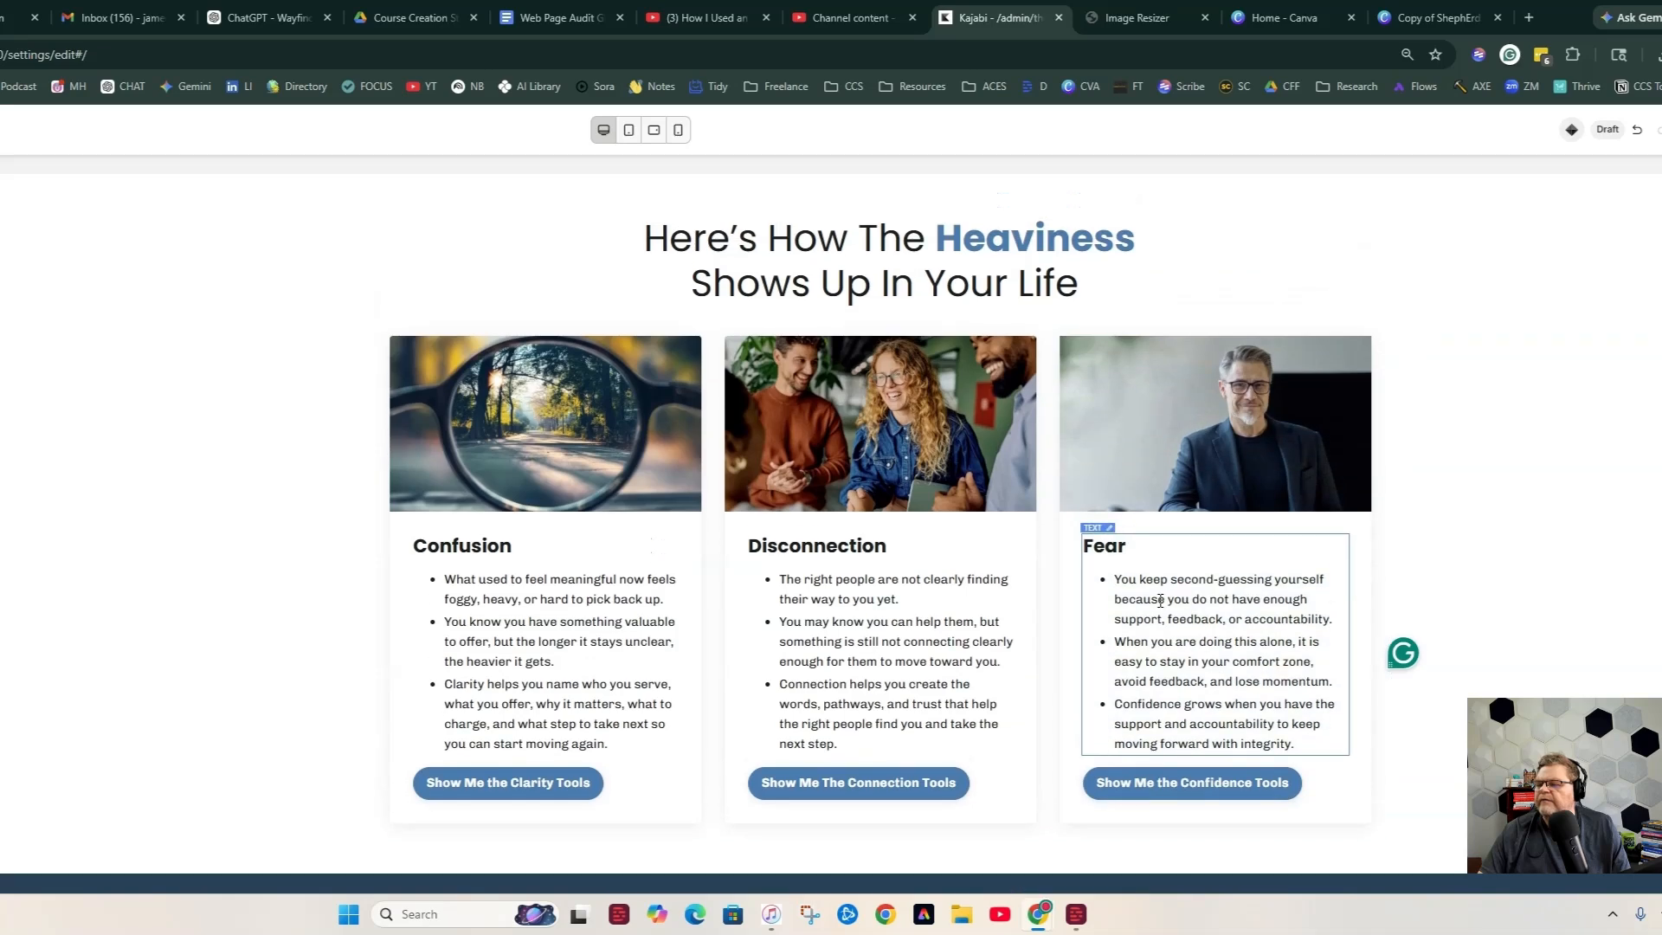
Retitle the dark blue section "Walk Away With Tools You Can Actually Use" and replace its paragraph with a seven-item bullet list of deliverables.
{"action": "scroll", "coordinate": [1160, 600], "scroll_direction": "down", "scroll_amount": 1}
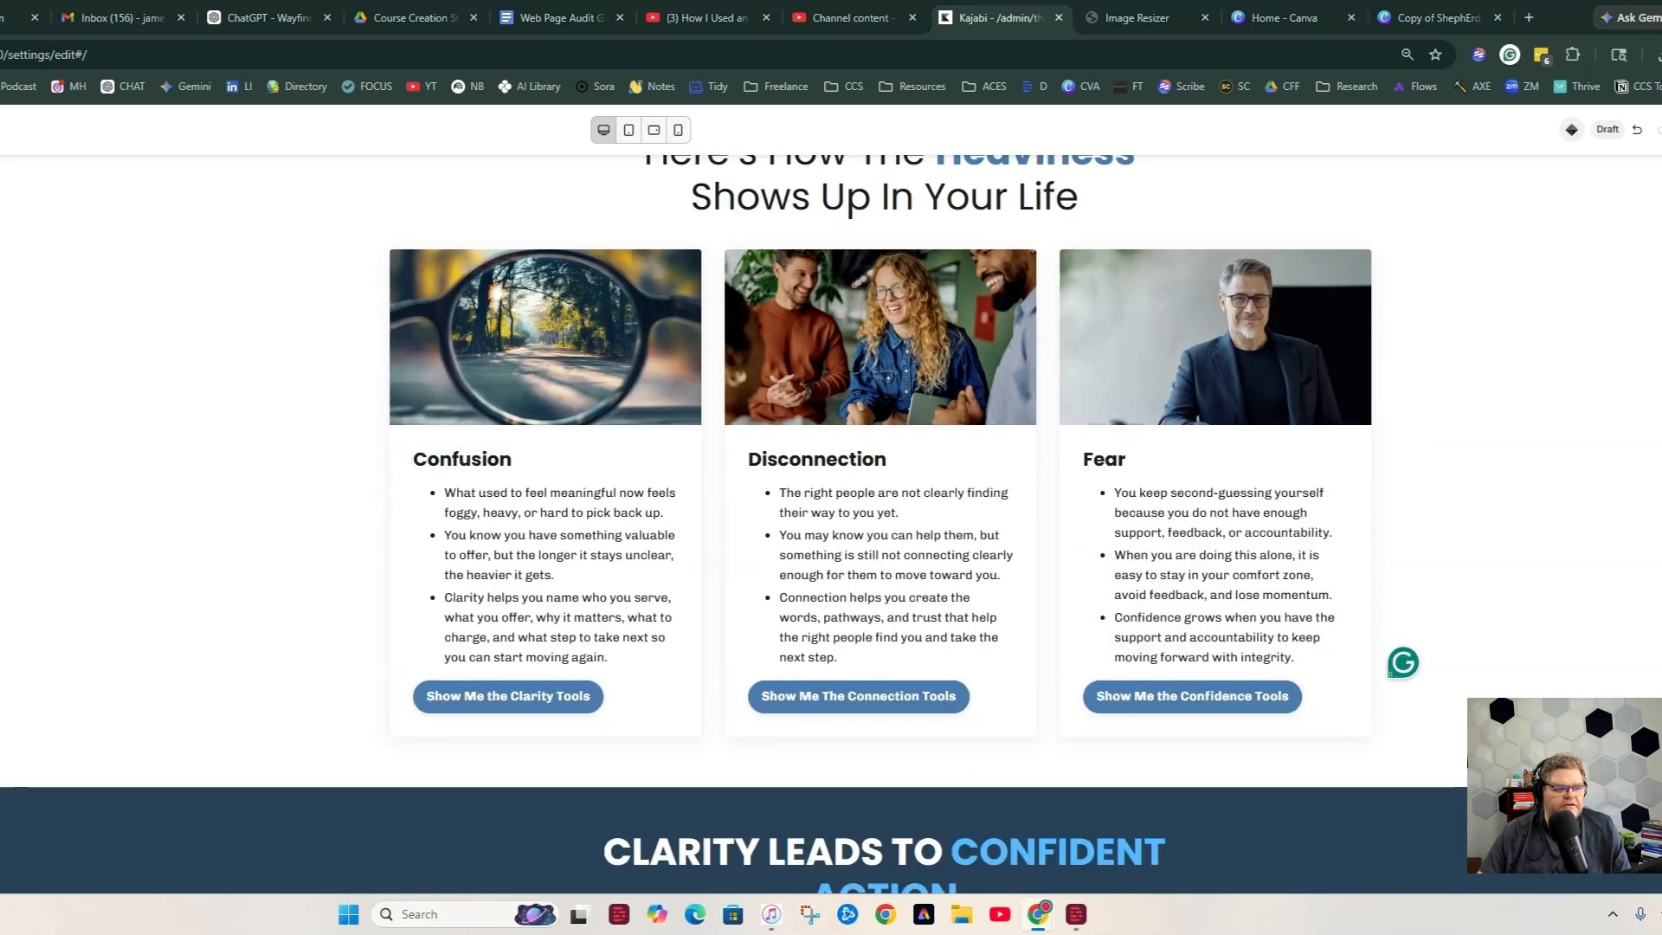
{"action": "scroll", "coordinate": [831, 520], "scroll_direction": "down", "scroll_amount": 5}
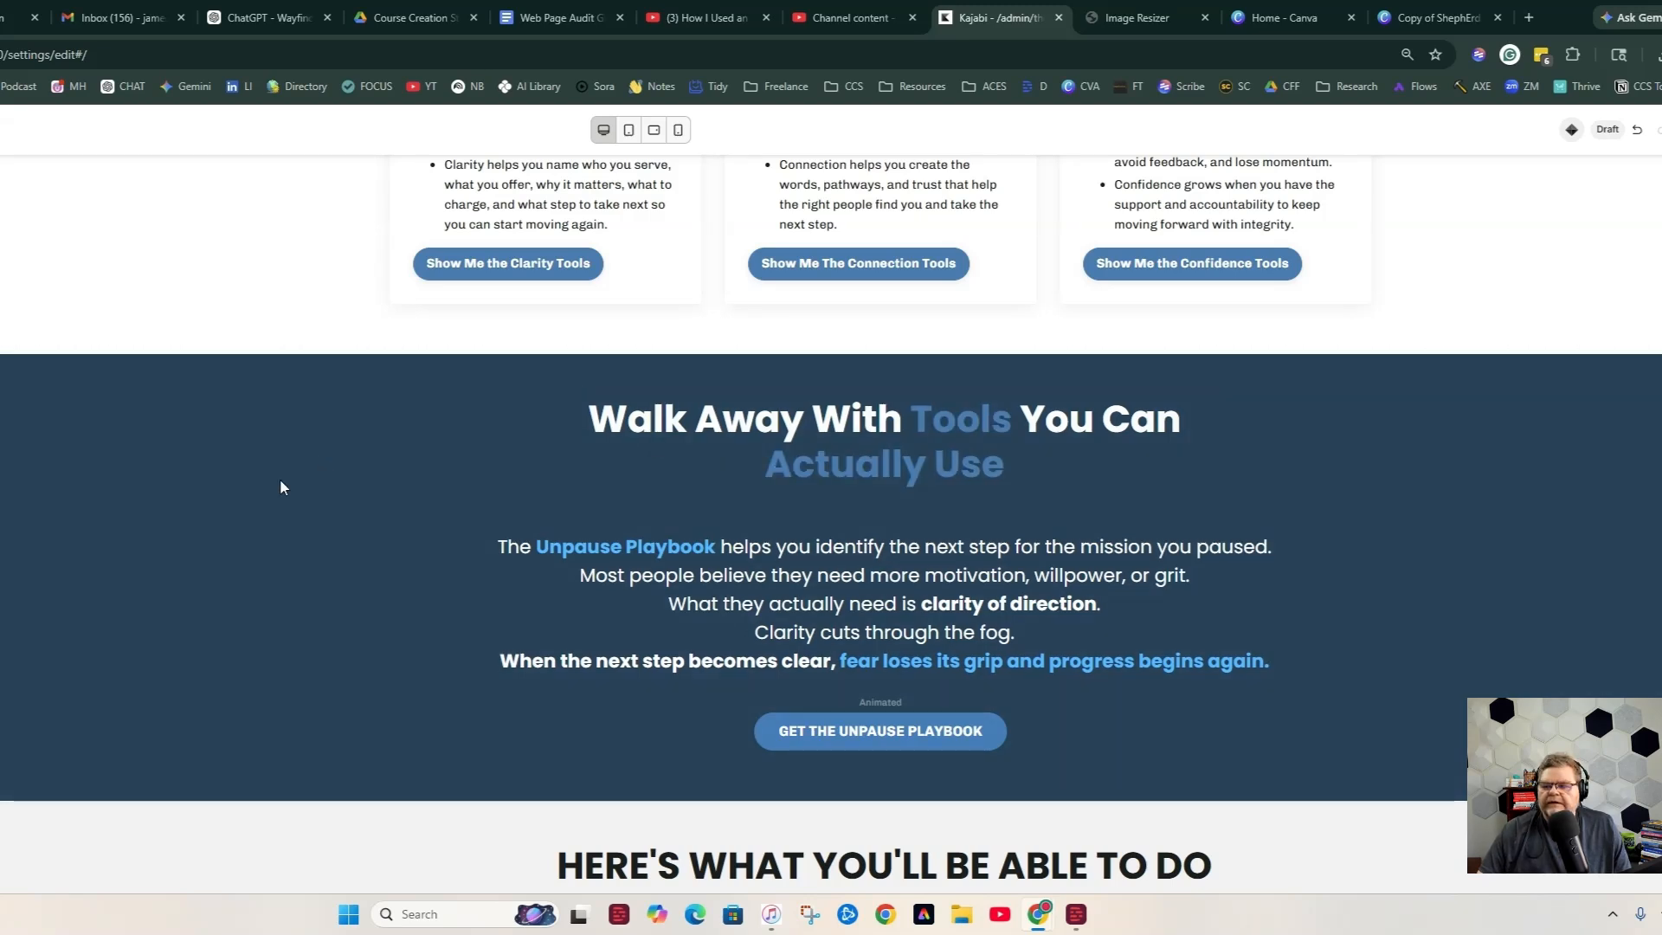
{"action": "scroll", "coordinate": [298, 494], "scroll_direction": "up", "scroll_amount": 2}
{"action": "scroll", "coordinate": [329, 528], "scroll_direction": "down", "scroll_amount": 6}
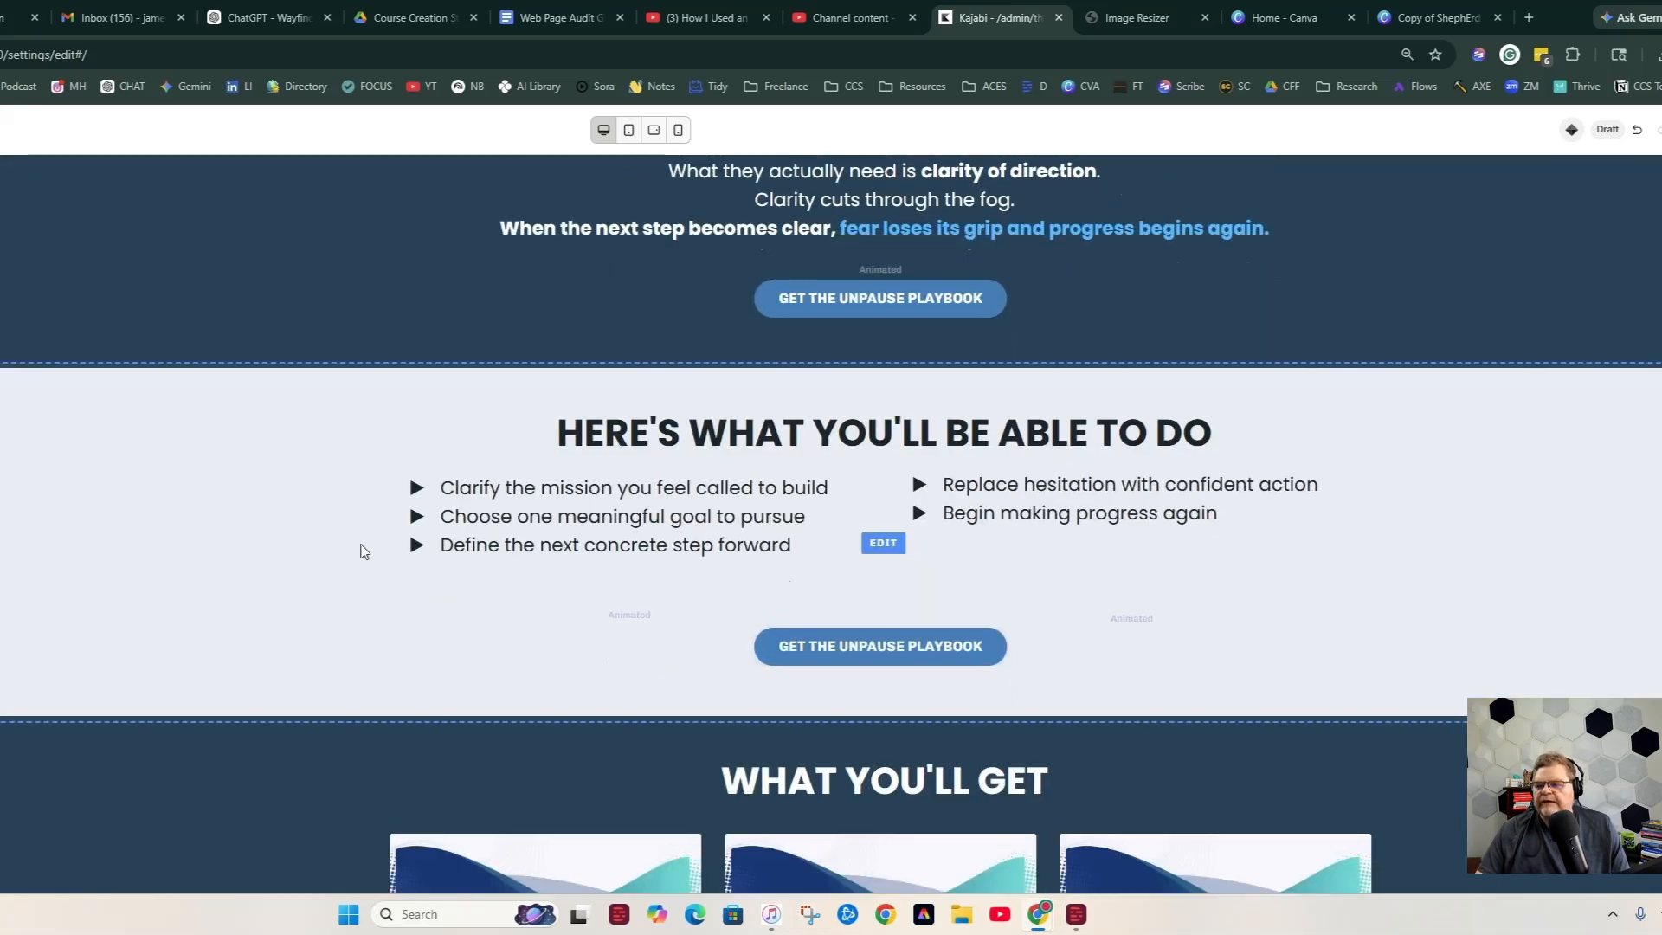
{"action": "scroll", "coordinate": [360, 548], "scroll_direction": "up", "scroll_amount": 1}
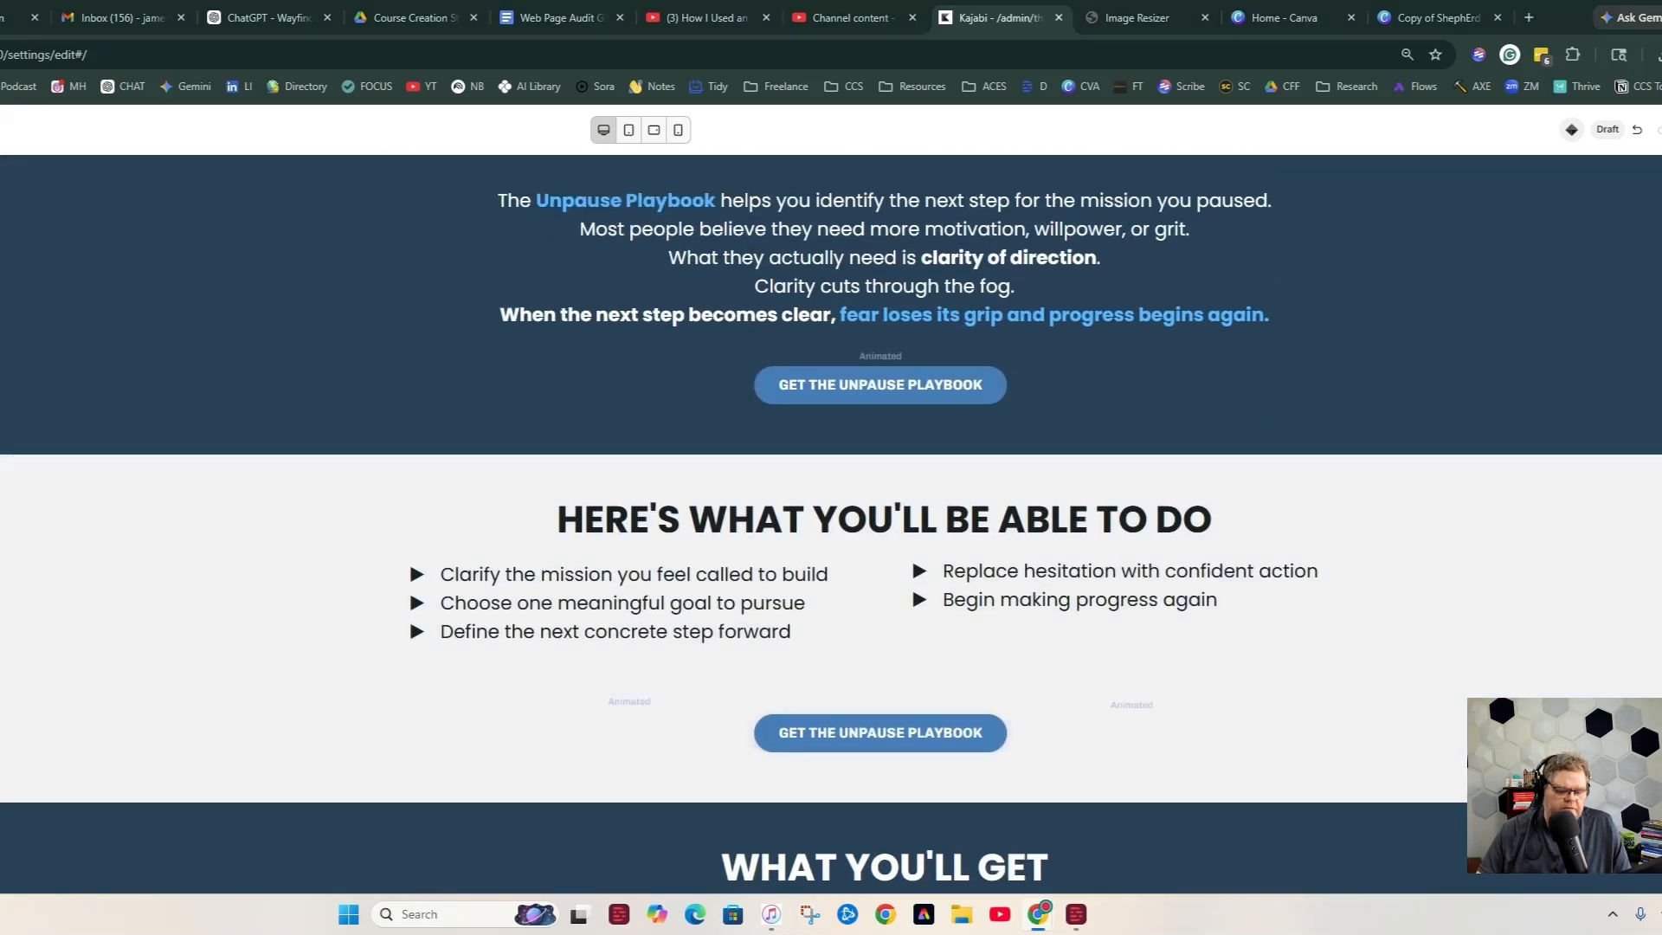
{"action": "scroll", "coordinate": [689, 376], "scroll_direction": "up", "scroll_amount": 3}
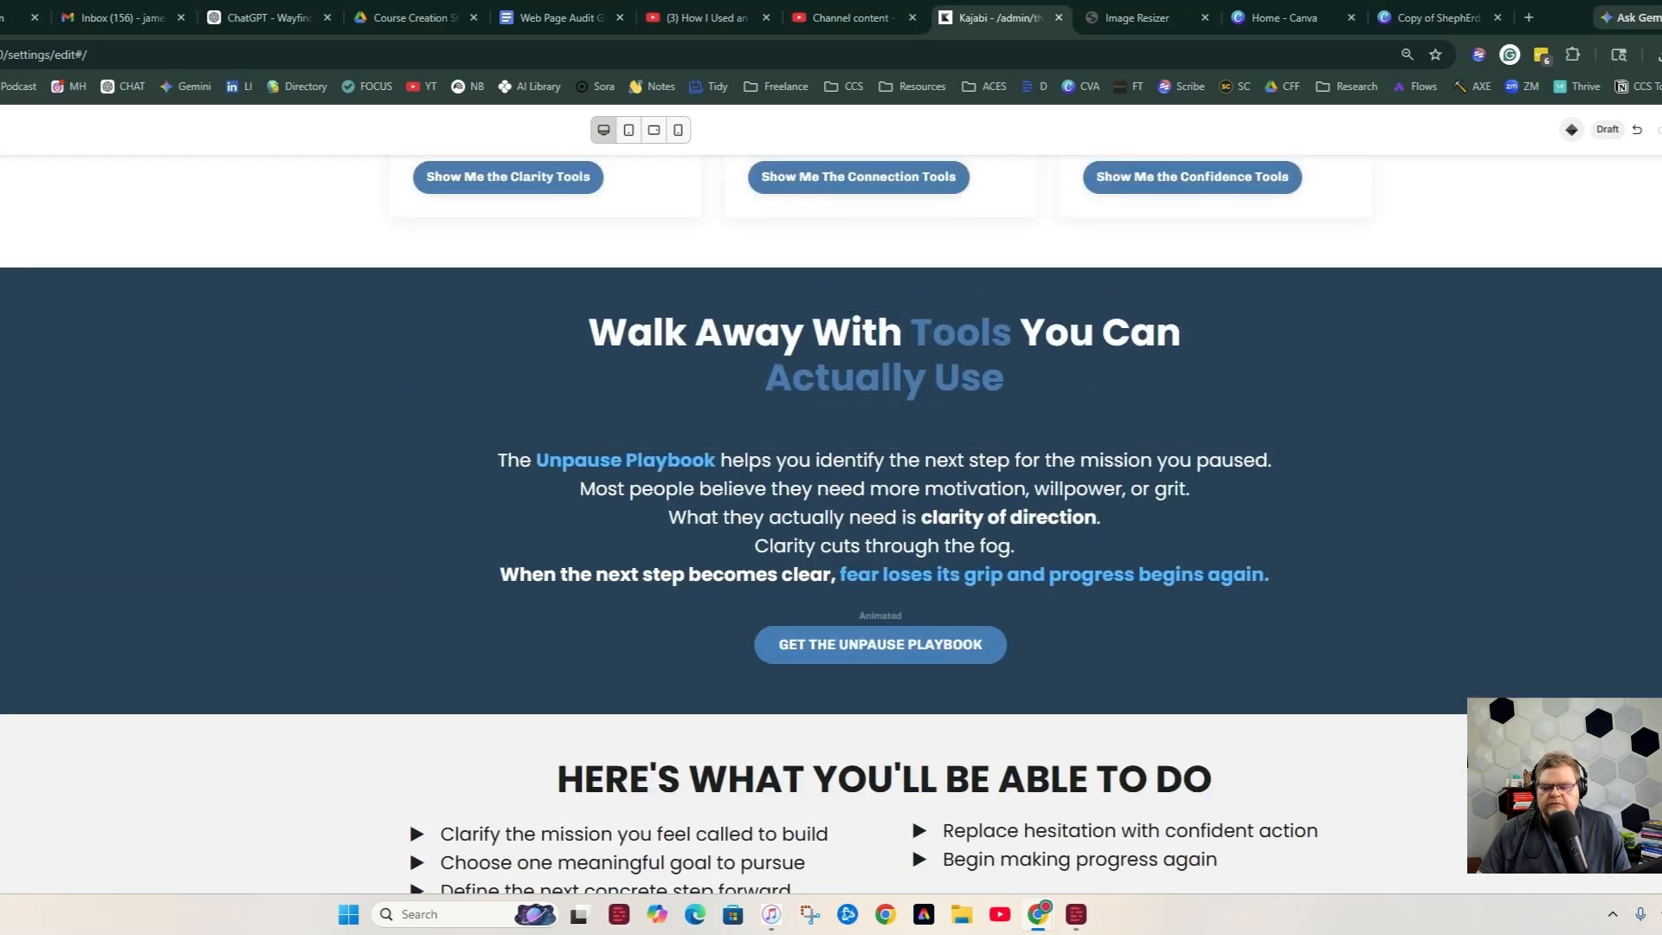
{"action": "key", "text": "BackSpace"}
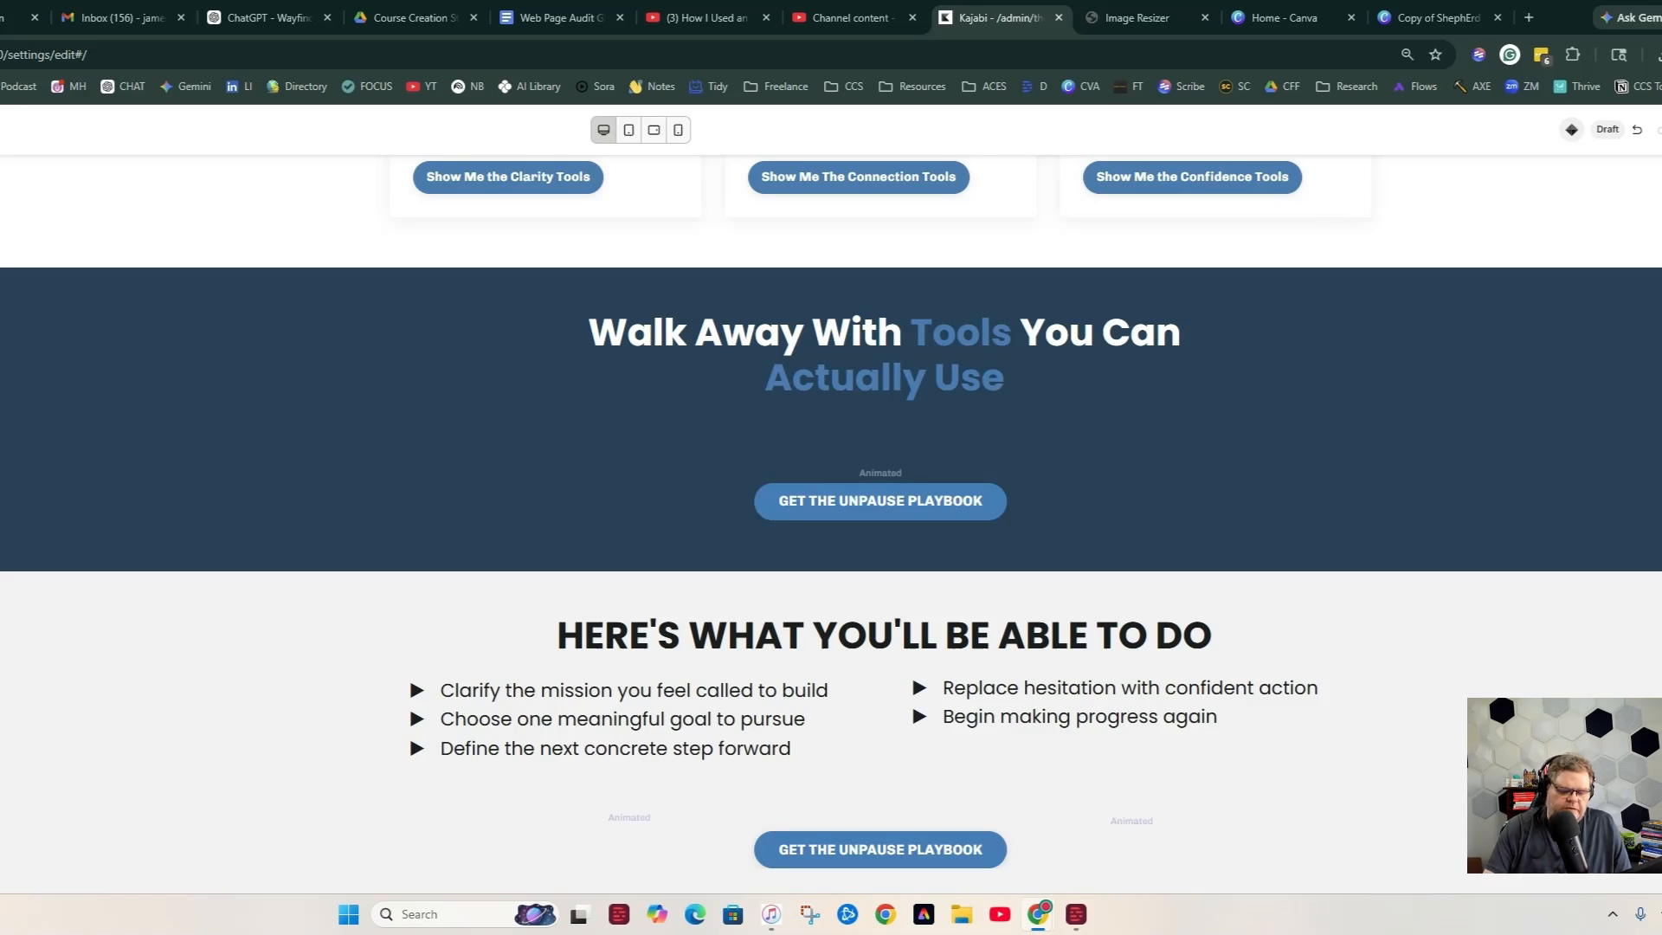
{"action": "type", "text": "a clearer offer built around the people you are meant to help sales page and homepage drafts you can keep refining and publishing email copy and launch messaging that helps people understand what you do lead magnets, webinar outlines, and resources that build trust over time customer journey tools that help you think through what people need to believe before they buy AI-guided prompts that help you write, plan, and move faster without starting from scratch planning and accountability tools that help you break big goals into doable next steps"}
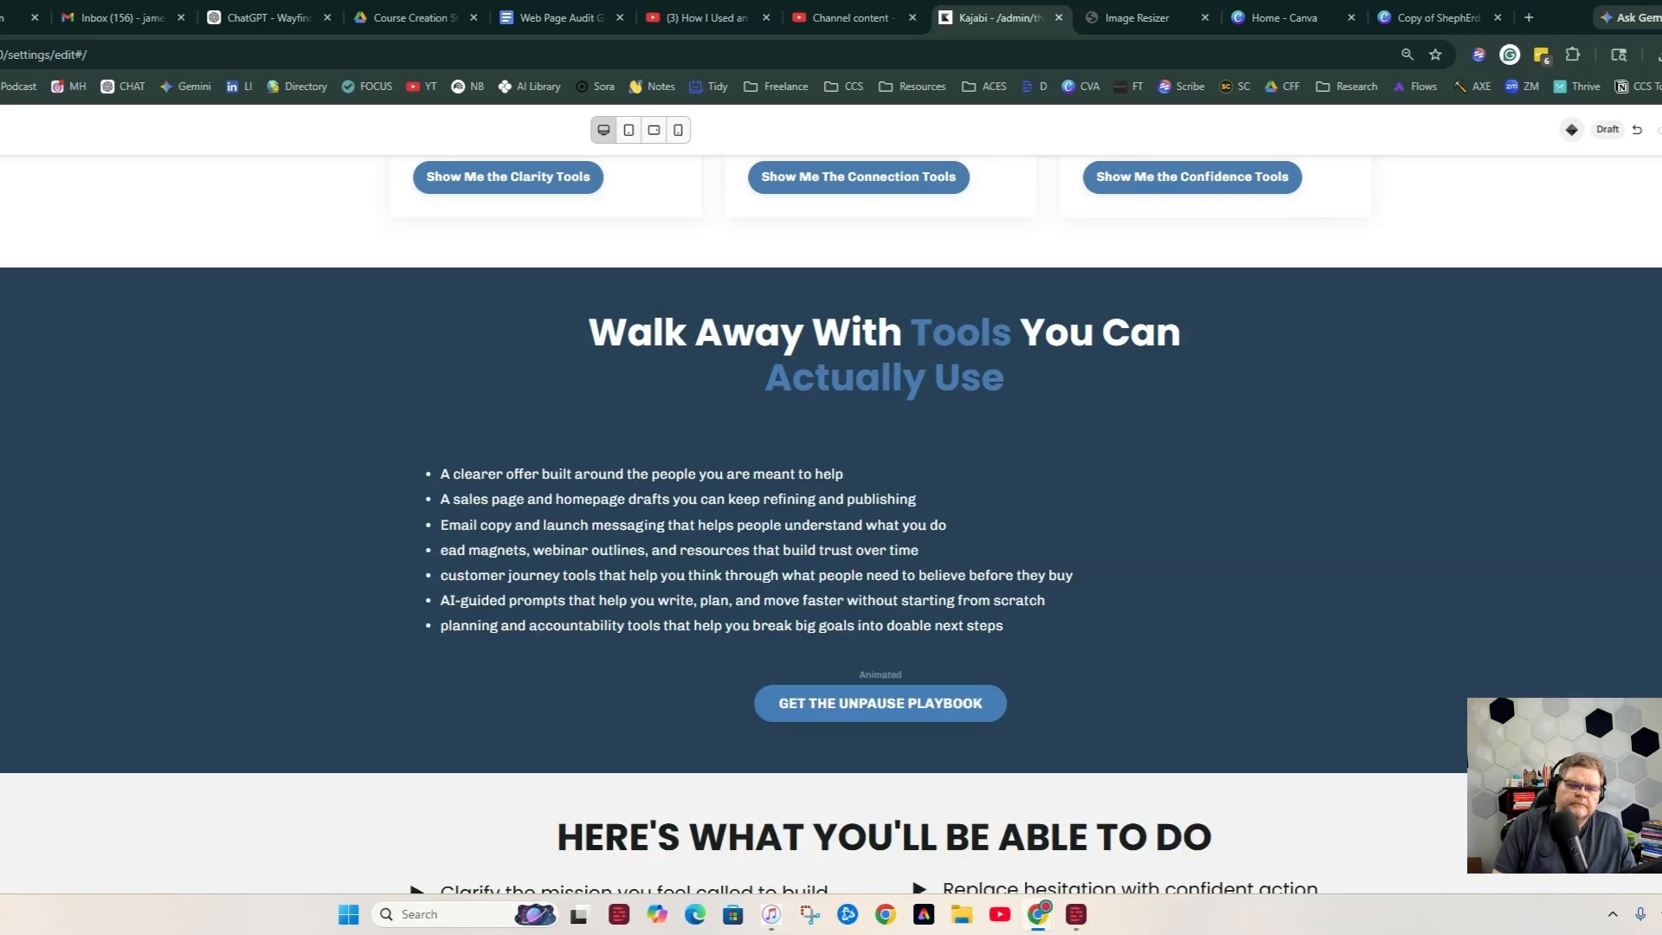
Capitalize the first letters of the "Lead magnets", "Customer journey tools" and "Planning and accountability tools" bullets.
{"action": "type", "text": "L"}
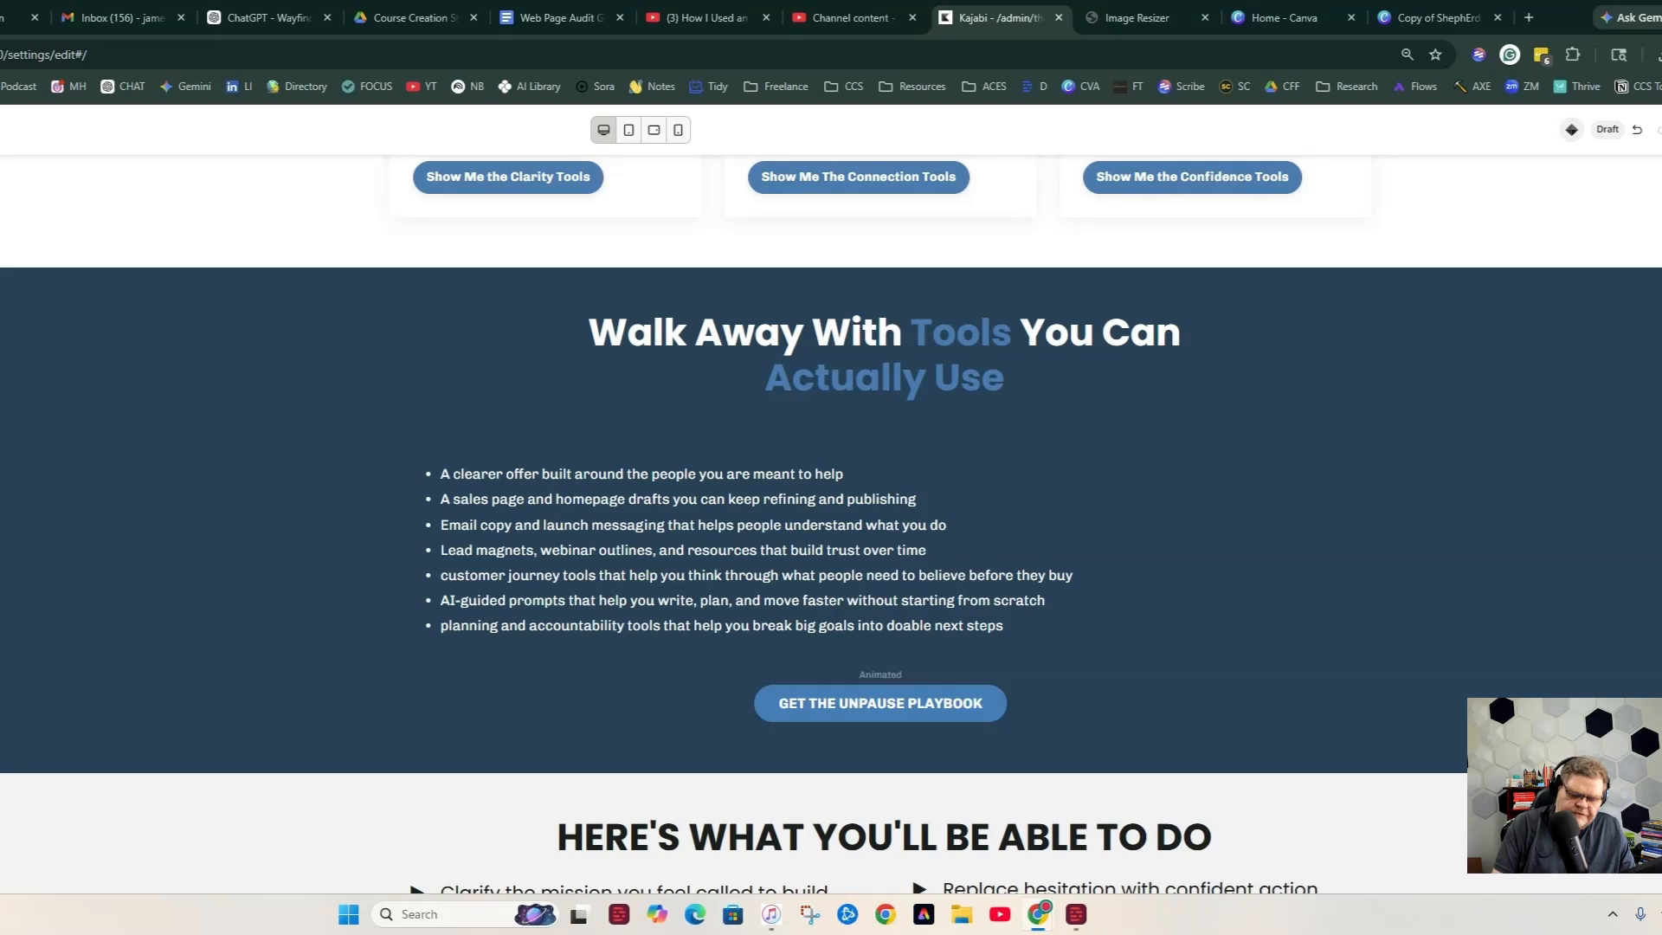
{"action": "key", "text": "BackSpace"}
{"action": "type", "text": "C"}
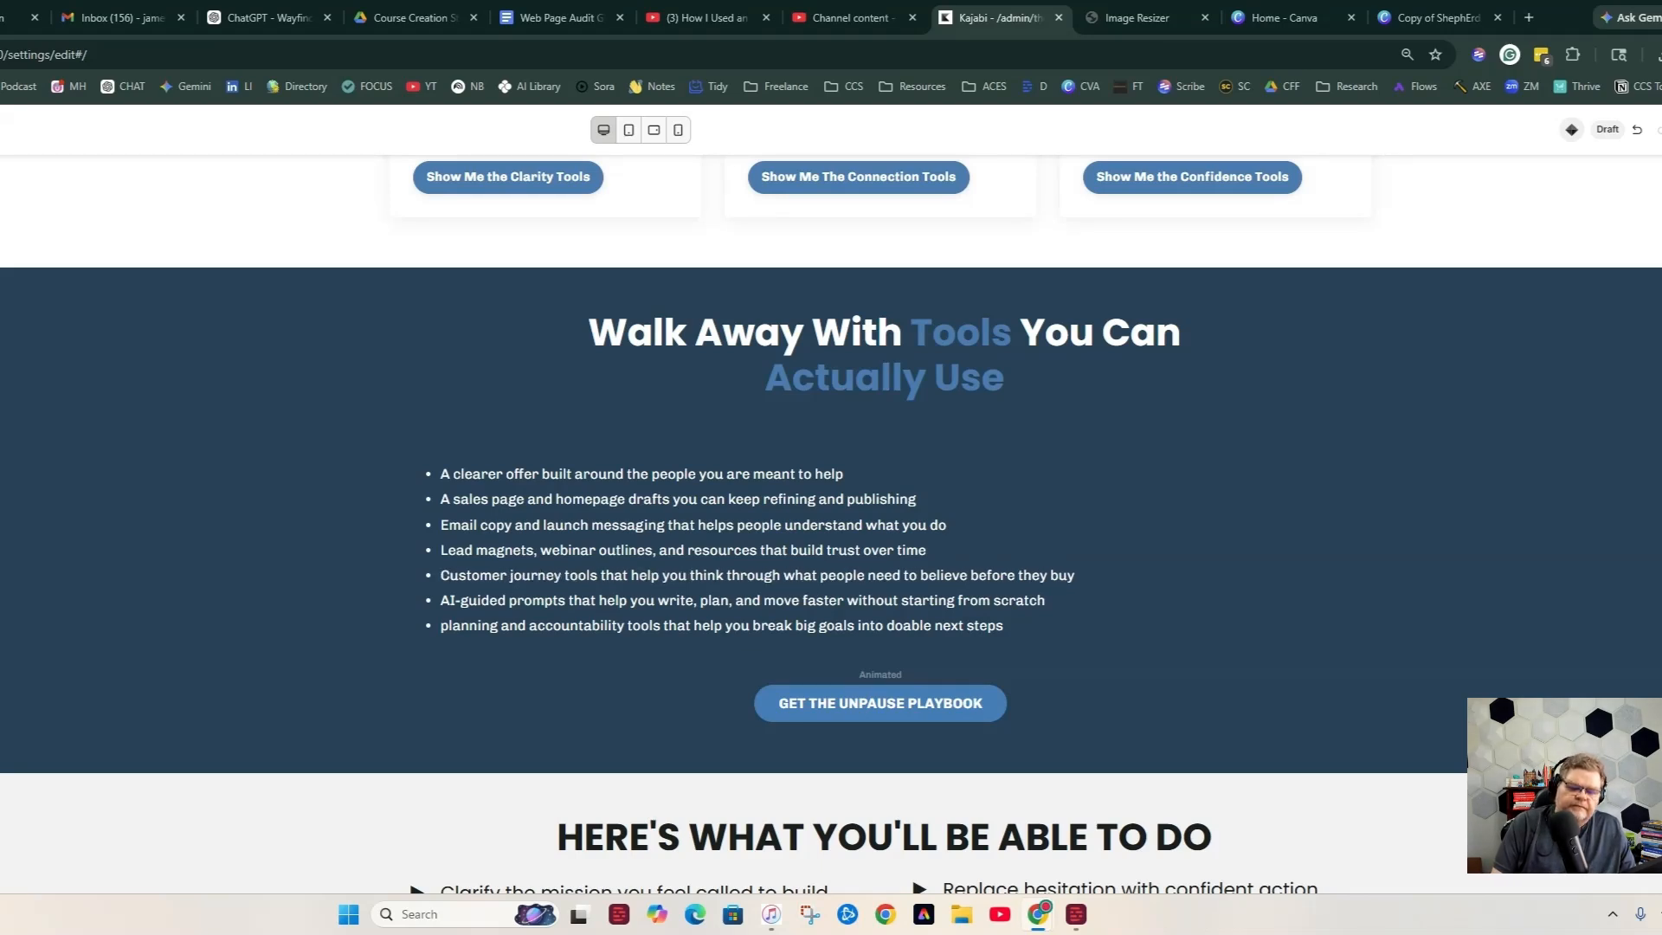
{"action": "key", "text": "BackSpace"}
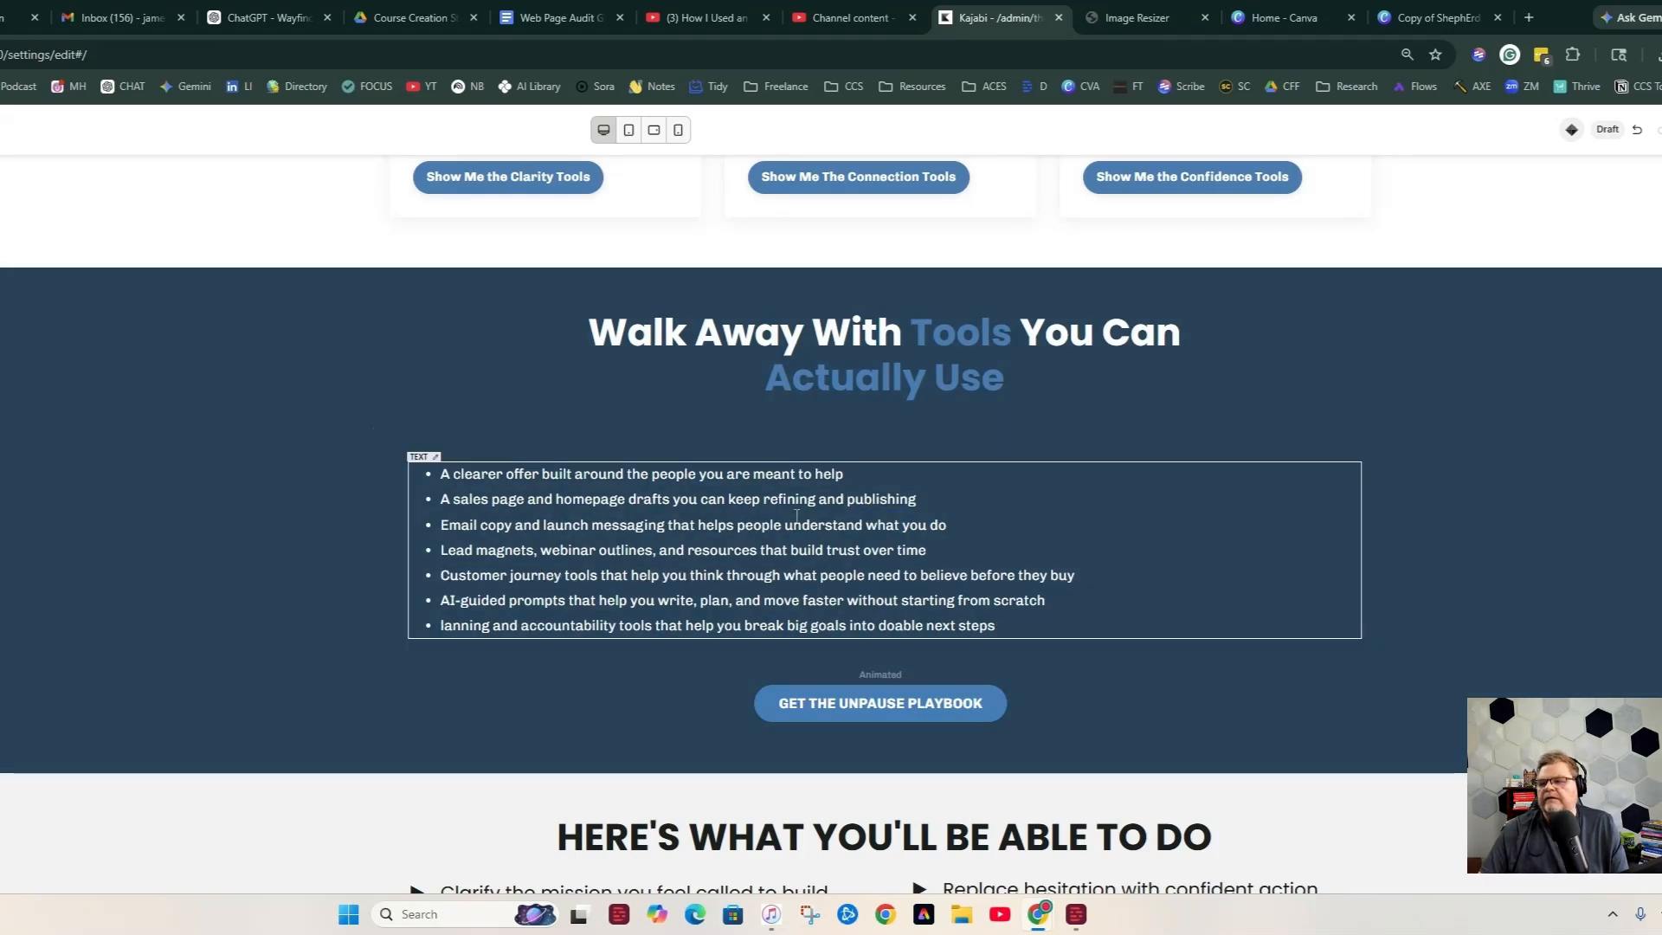
Format the bullet list as Heading 4 and widen the section heading so it fits on one line.
{"action": "left_click_drag", "start_coordinate": [796, 516], "coordinate": [789, 484]}
{"action": "left_click", "coordinate": [876, 434]}
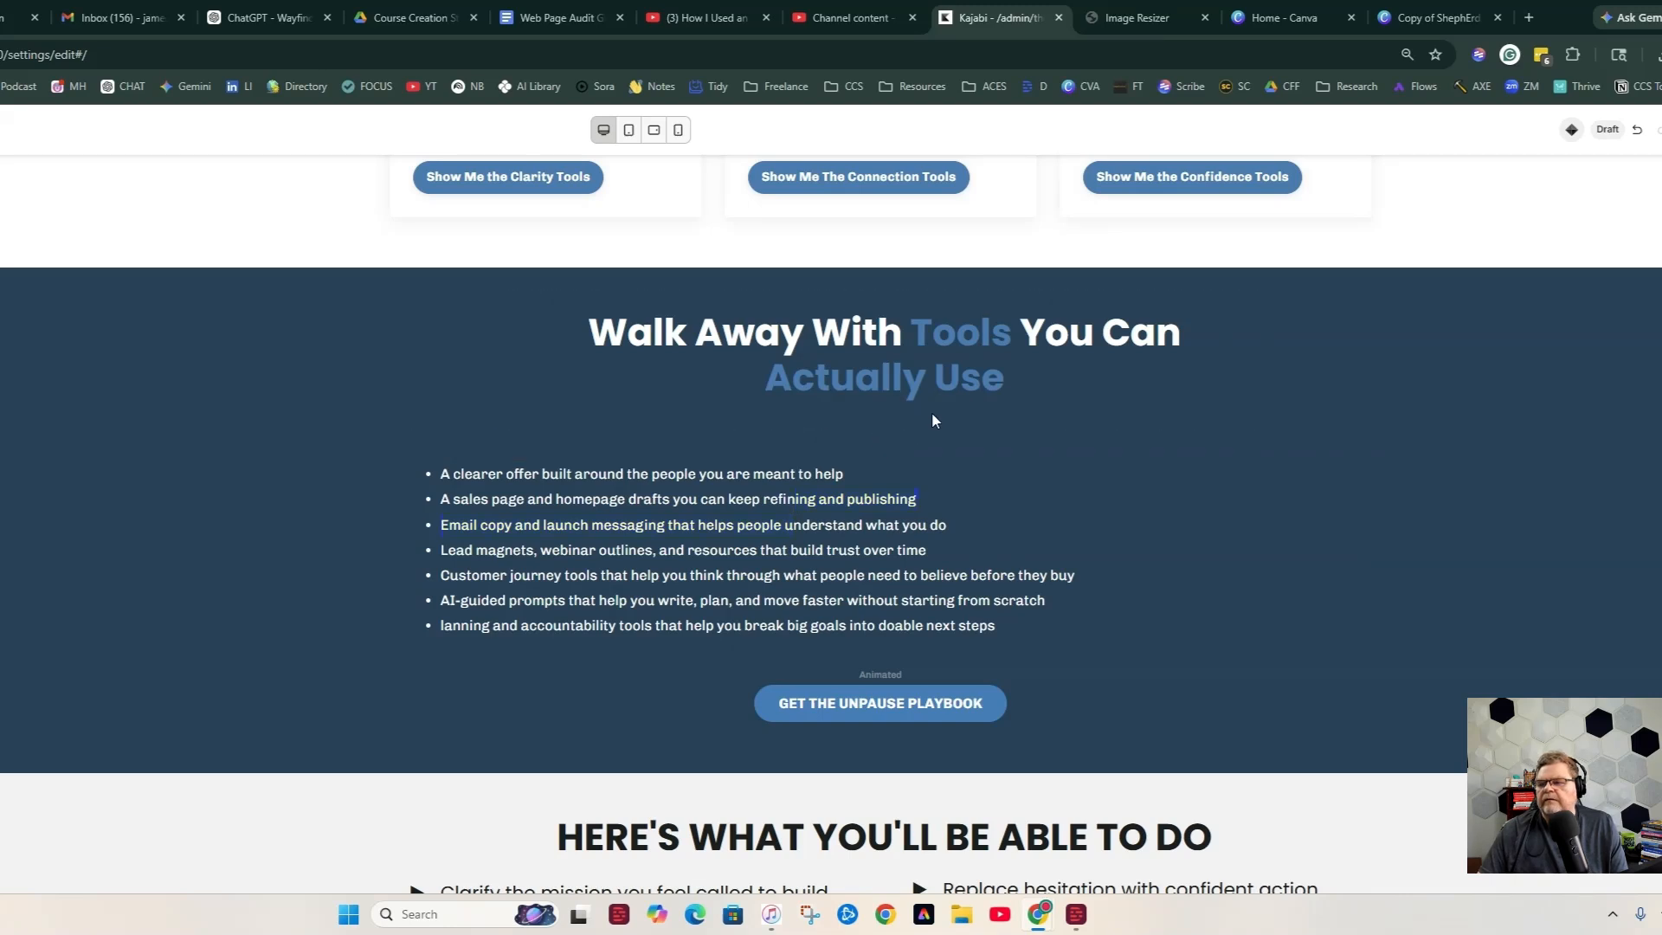
{"action": "left_click", "coordinate": [898, 505]}
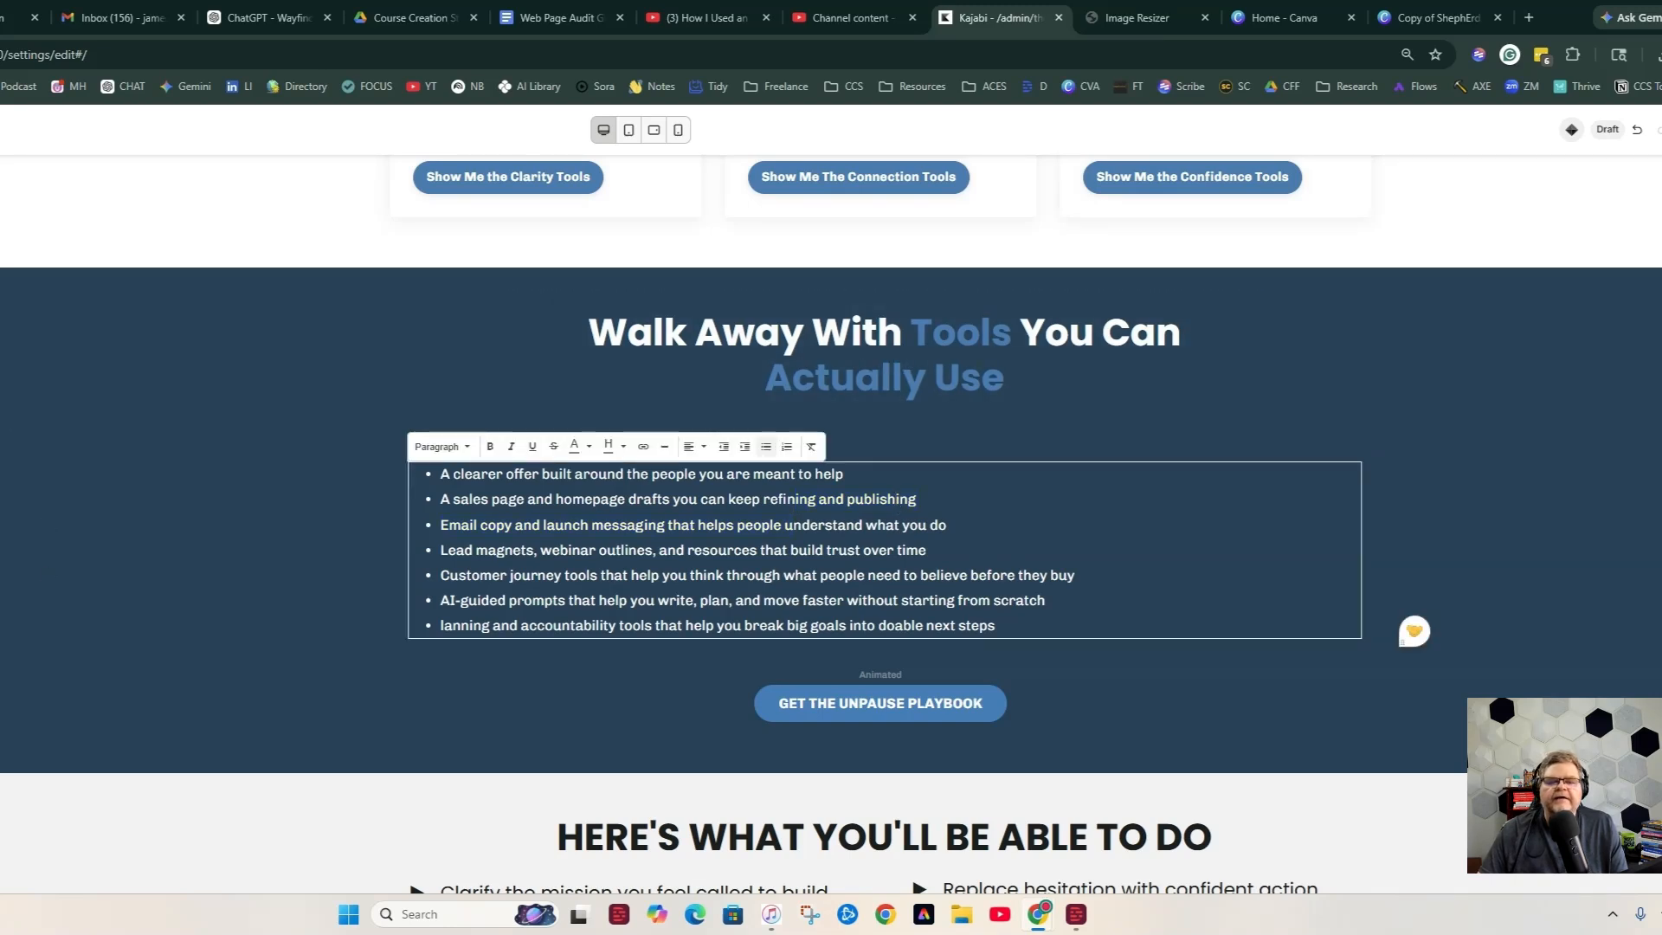
{"action": "key", "text": "Escape"}
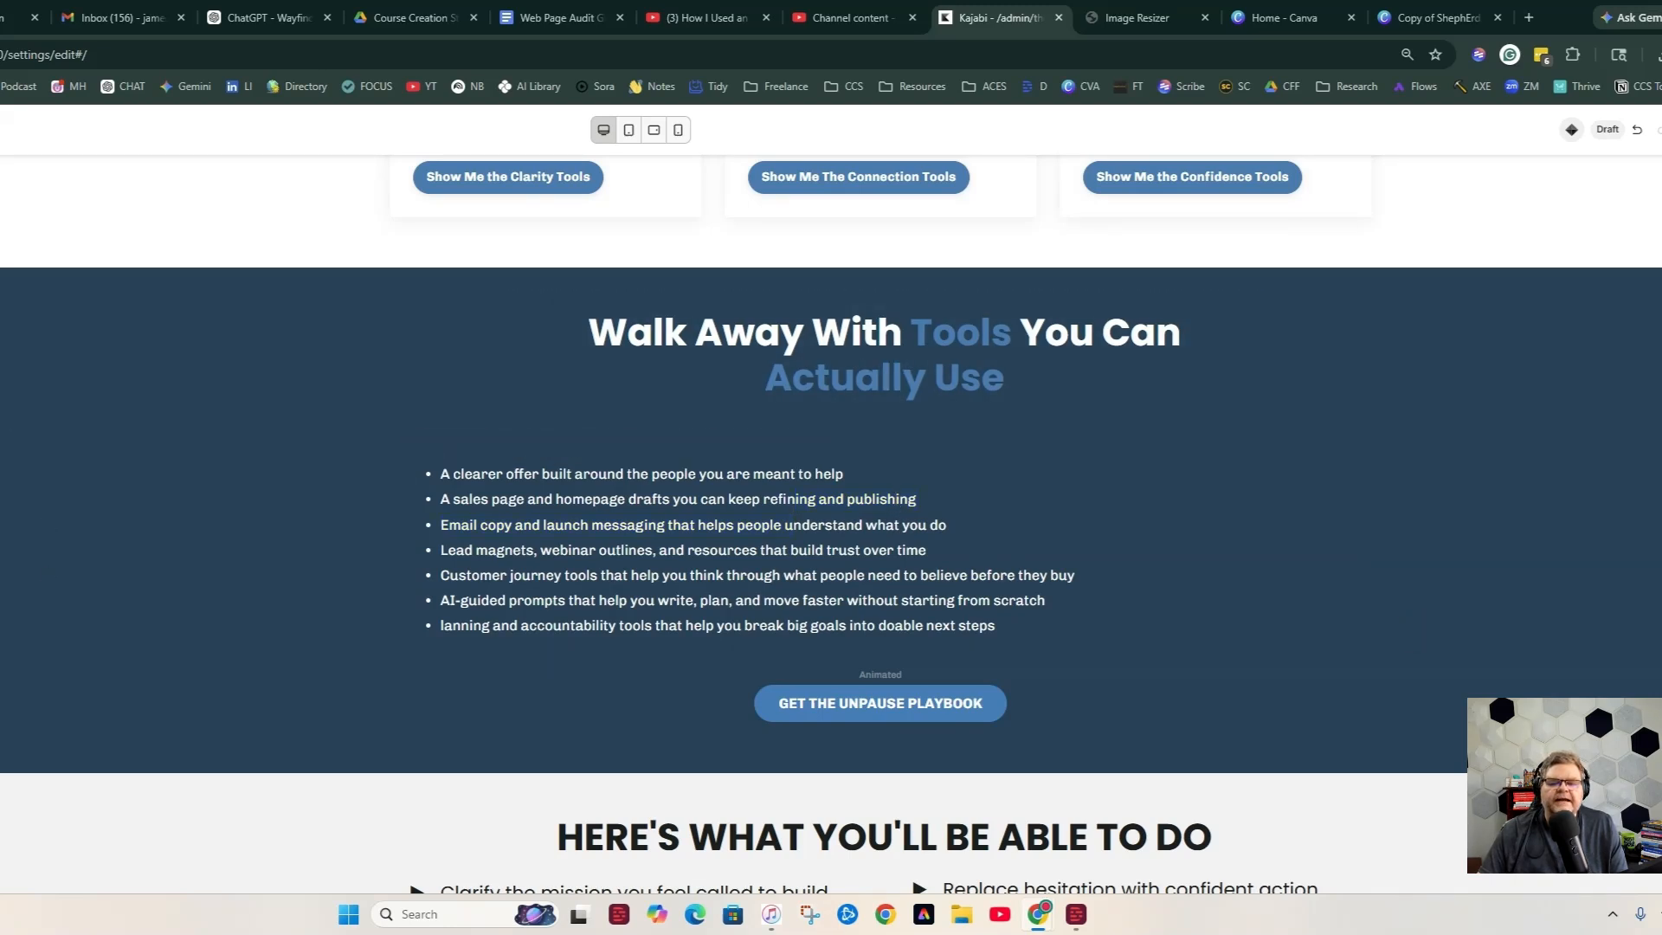
{"action": "scroll", "coordinate": [761, 461], "scroll_direction": "up", "scroll_amount": 1}
{"action": "left_click", "coordinate": [762, 460]}
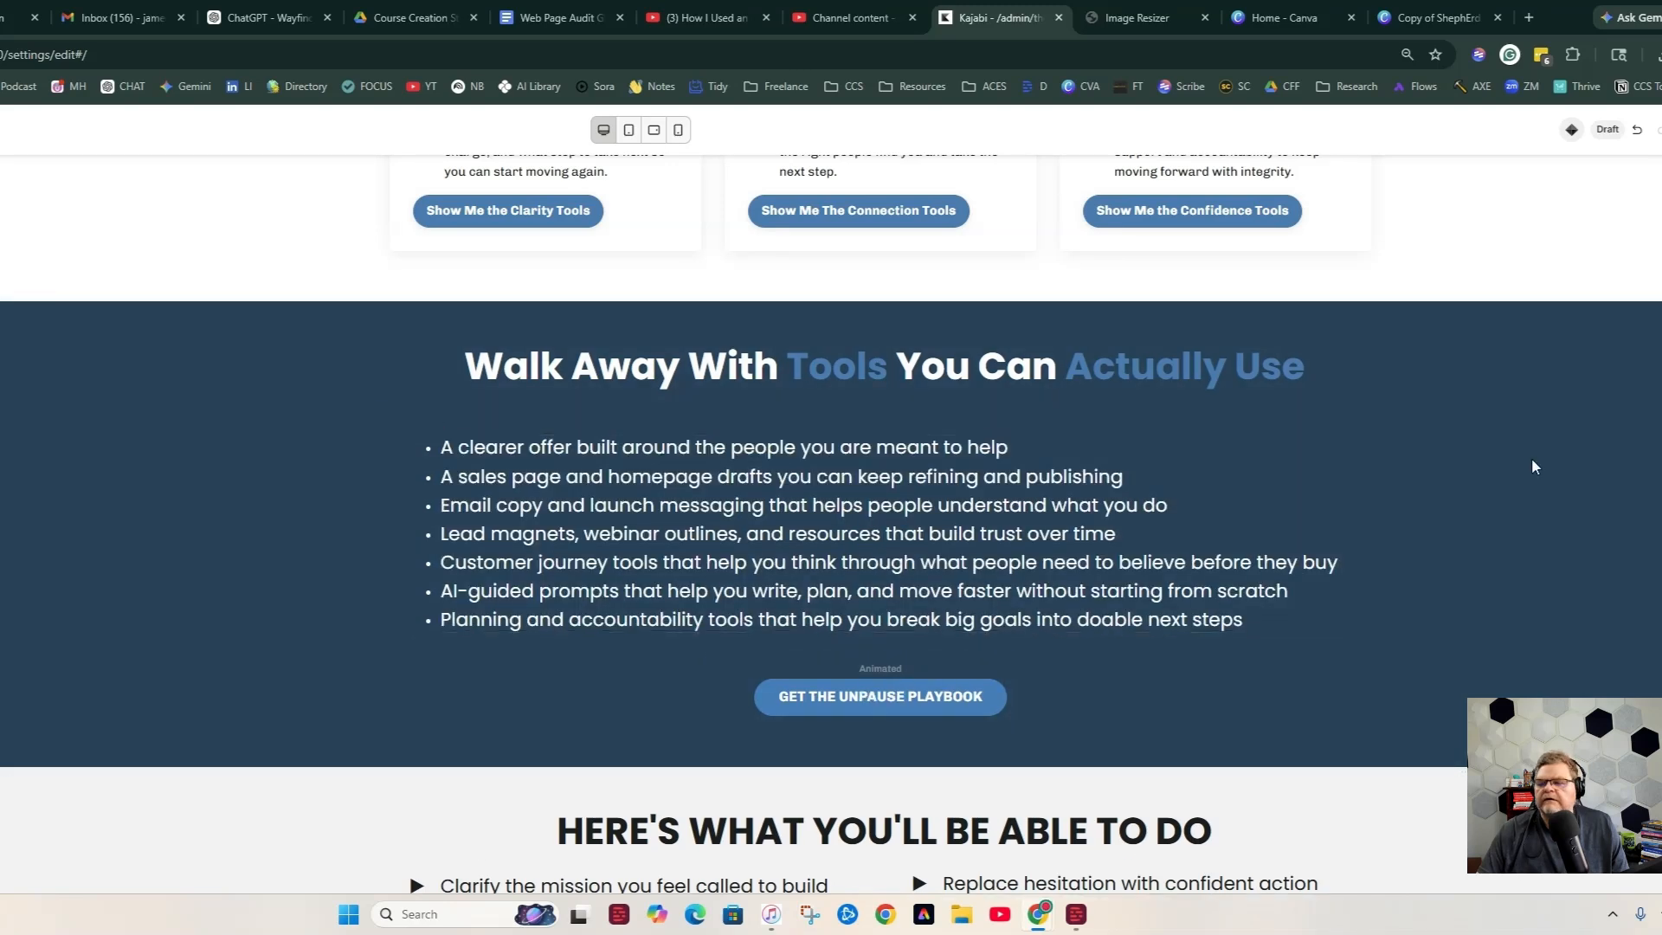
Reword the second bullet so it reads "A sales page and homepage drafts you can refine and publish".
{"action": "left_click", "coordinate": [1286, 501]}
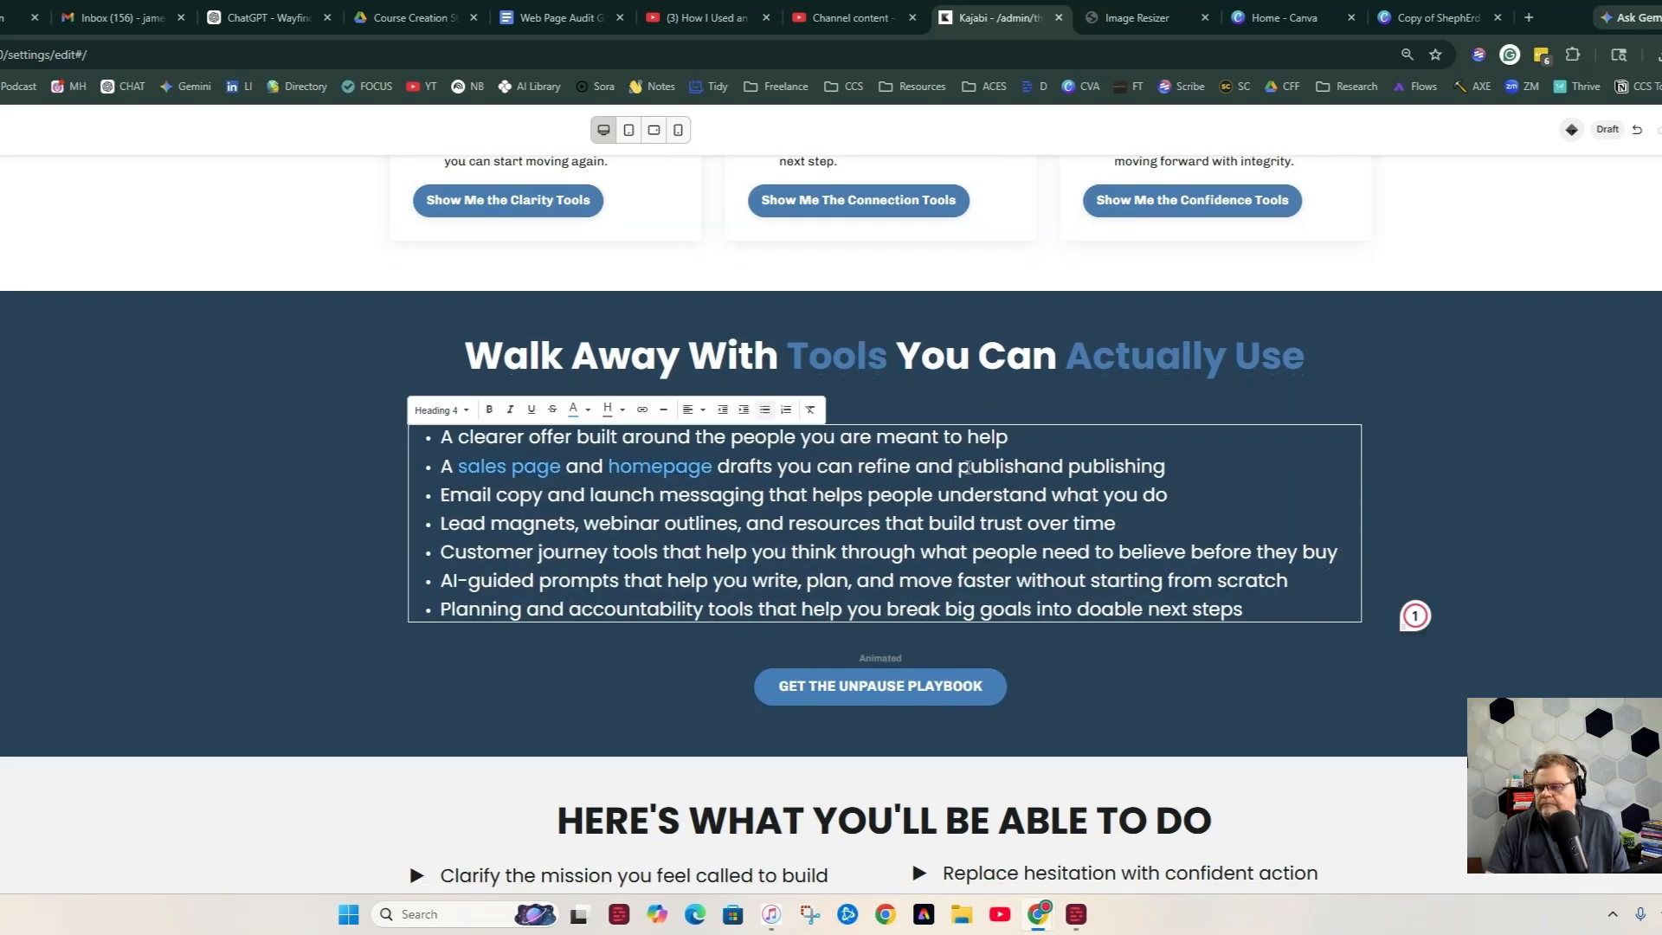
{"action": "key", "text": "Delete"}
{"action": "key", "text": "Delete"}
{"action": "key", "text": "Delete"}
{"action": "key", "text": "Delete"}
{"action": "key", "text": "Delete"}
{"action": "key", "text": "Delete"}
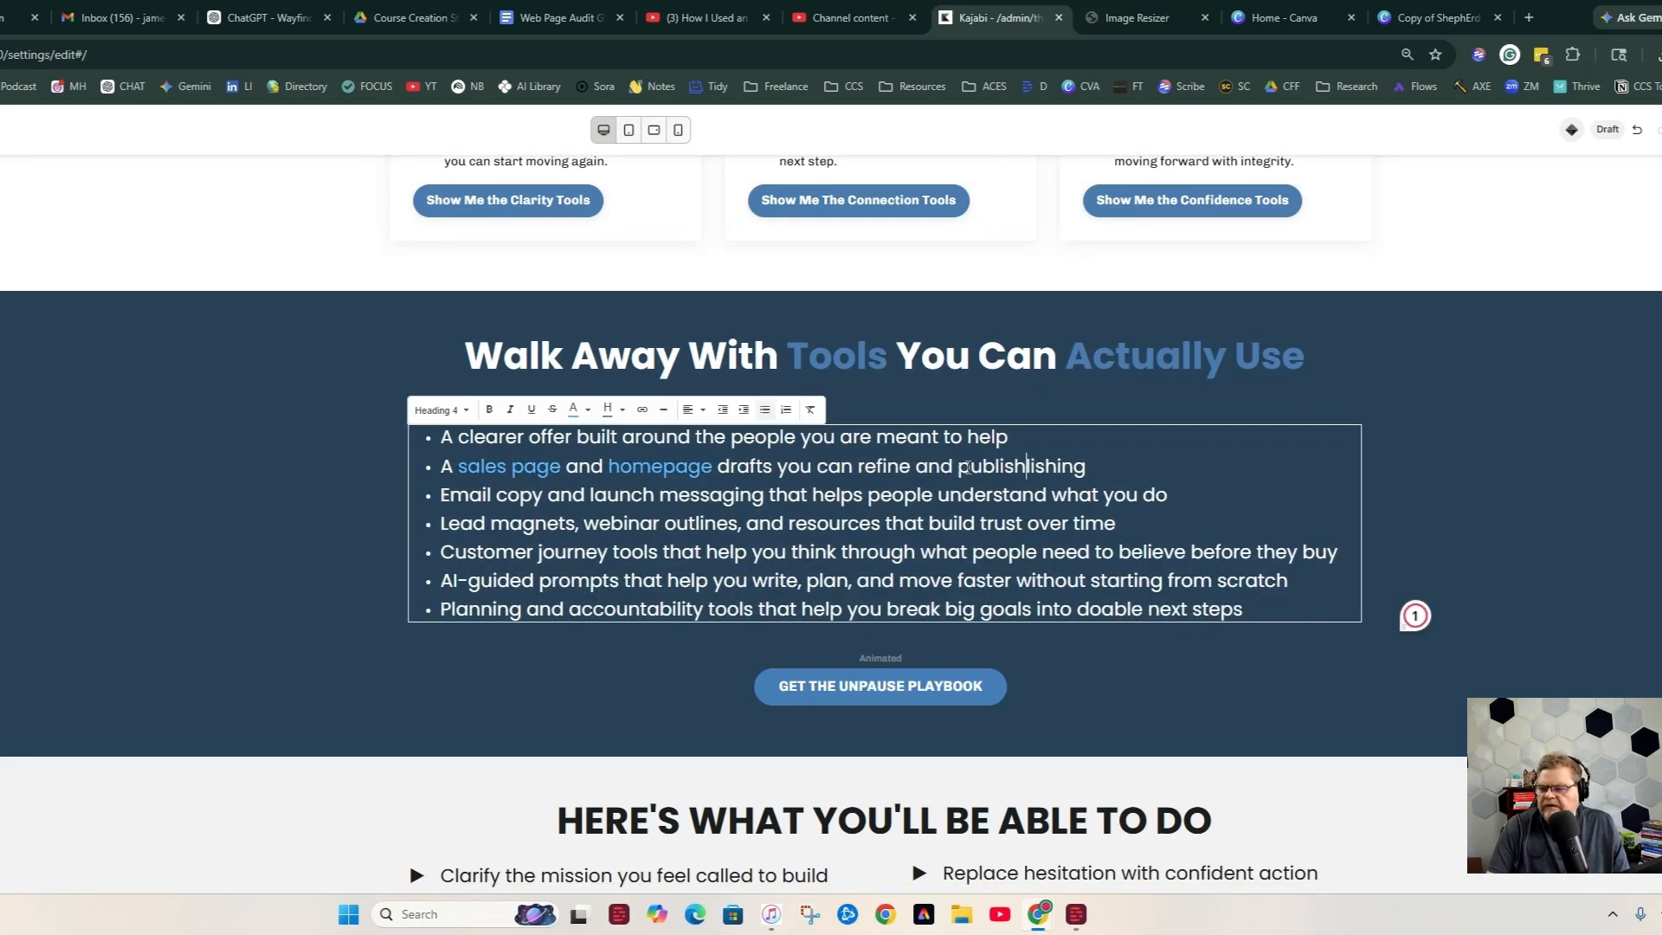
{"action": "key", "text": "Delete"}
{"action": "key", "text": "Delete"}
{"action": "key", "text": "Delete"}
{"action": "key", "text": "Delete"}
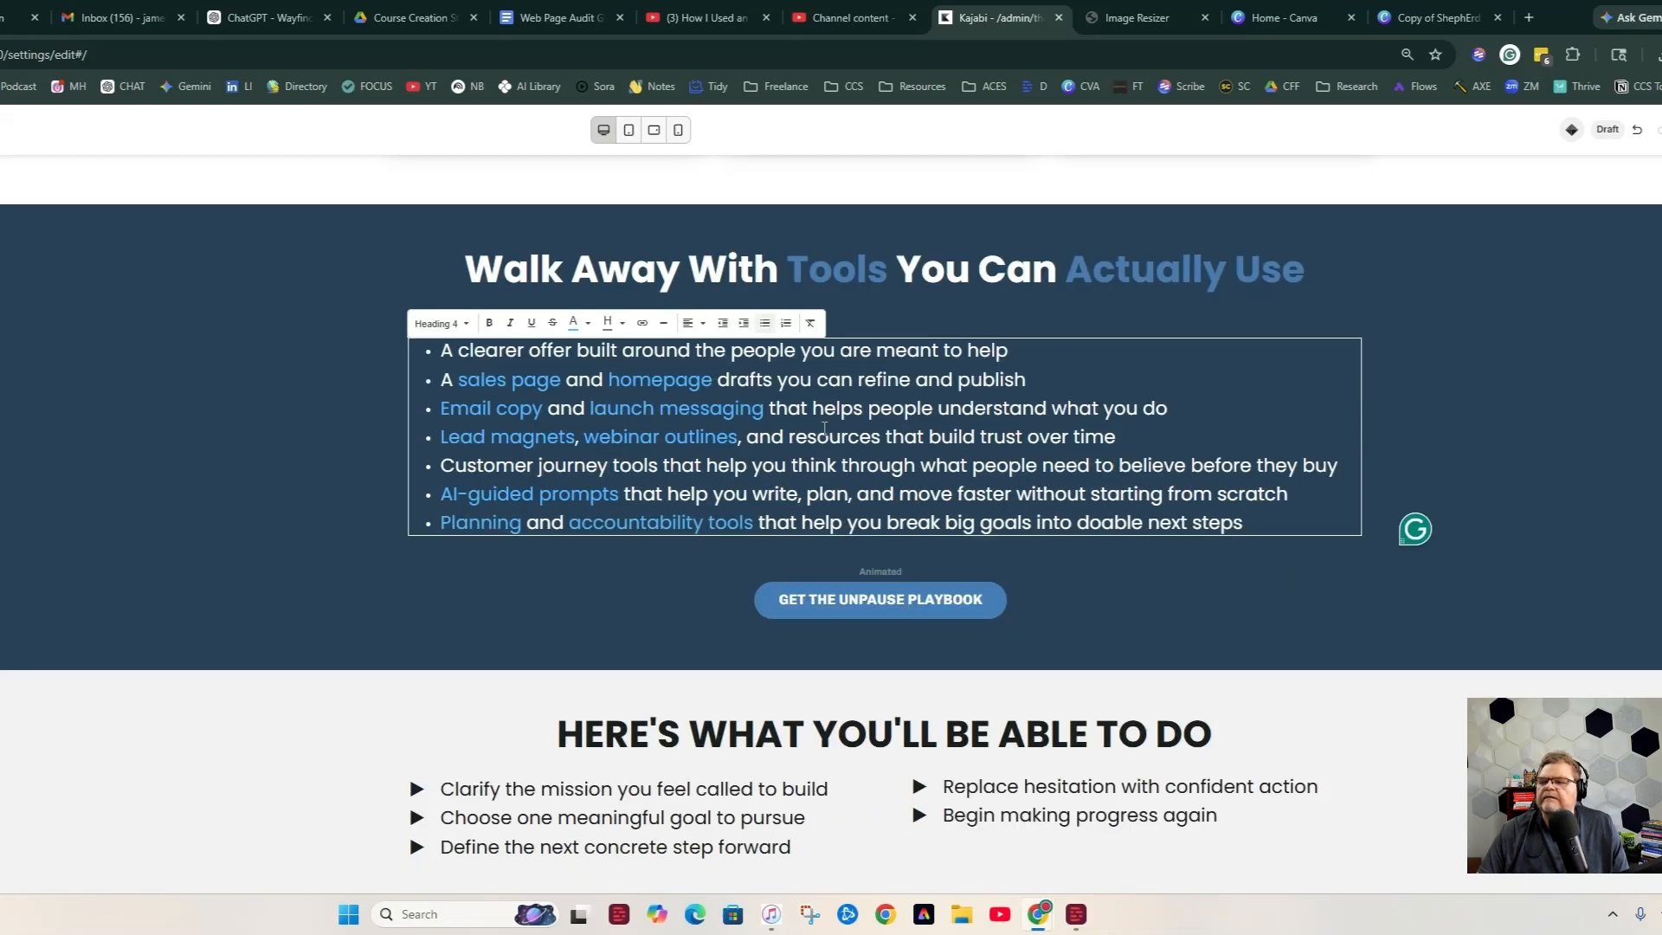
Color the key deliverable phrases in the bullet list light blue, including "Customer journey tools" and "clearer offer".
{"action": "scroll", "coordinate": [896, 424], "scroll_direction": "down", "scroll_amount": 1}
{"action": "scroll", "coordinate": [896, 476], "scroll_direction": "up", "scroll_amount": 1}
{"action": "scroll", "coordinate": [895, 580], "scroll_direction": "down", "scroll_amount": 2}
{"action": "scroll", "coordinate": [894, 580], "scroll_direction": "down", "scroll_amount": 2}
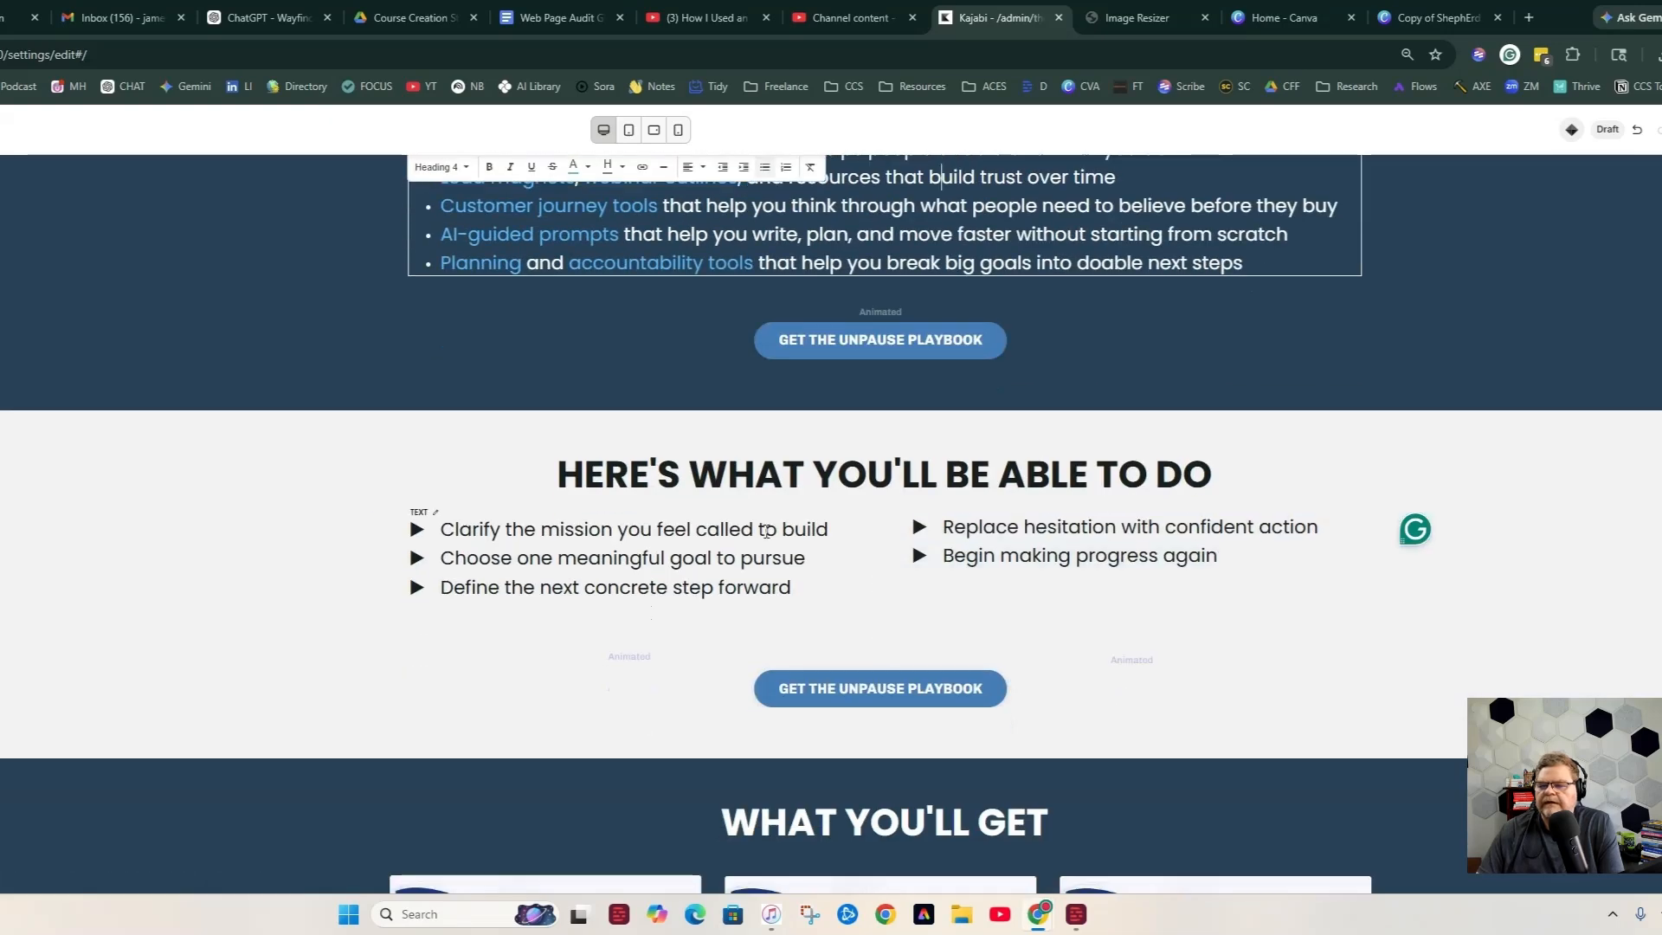
{"action": "scroll", "coordinate": [894, 580], "scroll_direction": "up", "scroll_amount": 4}
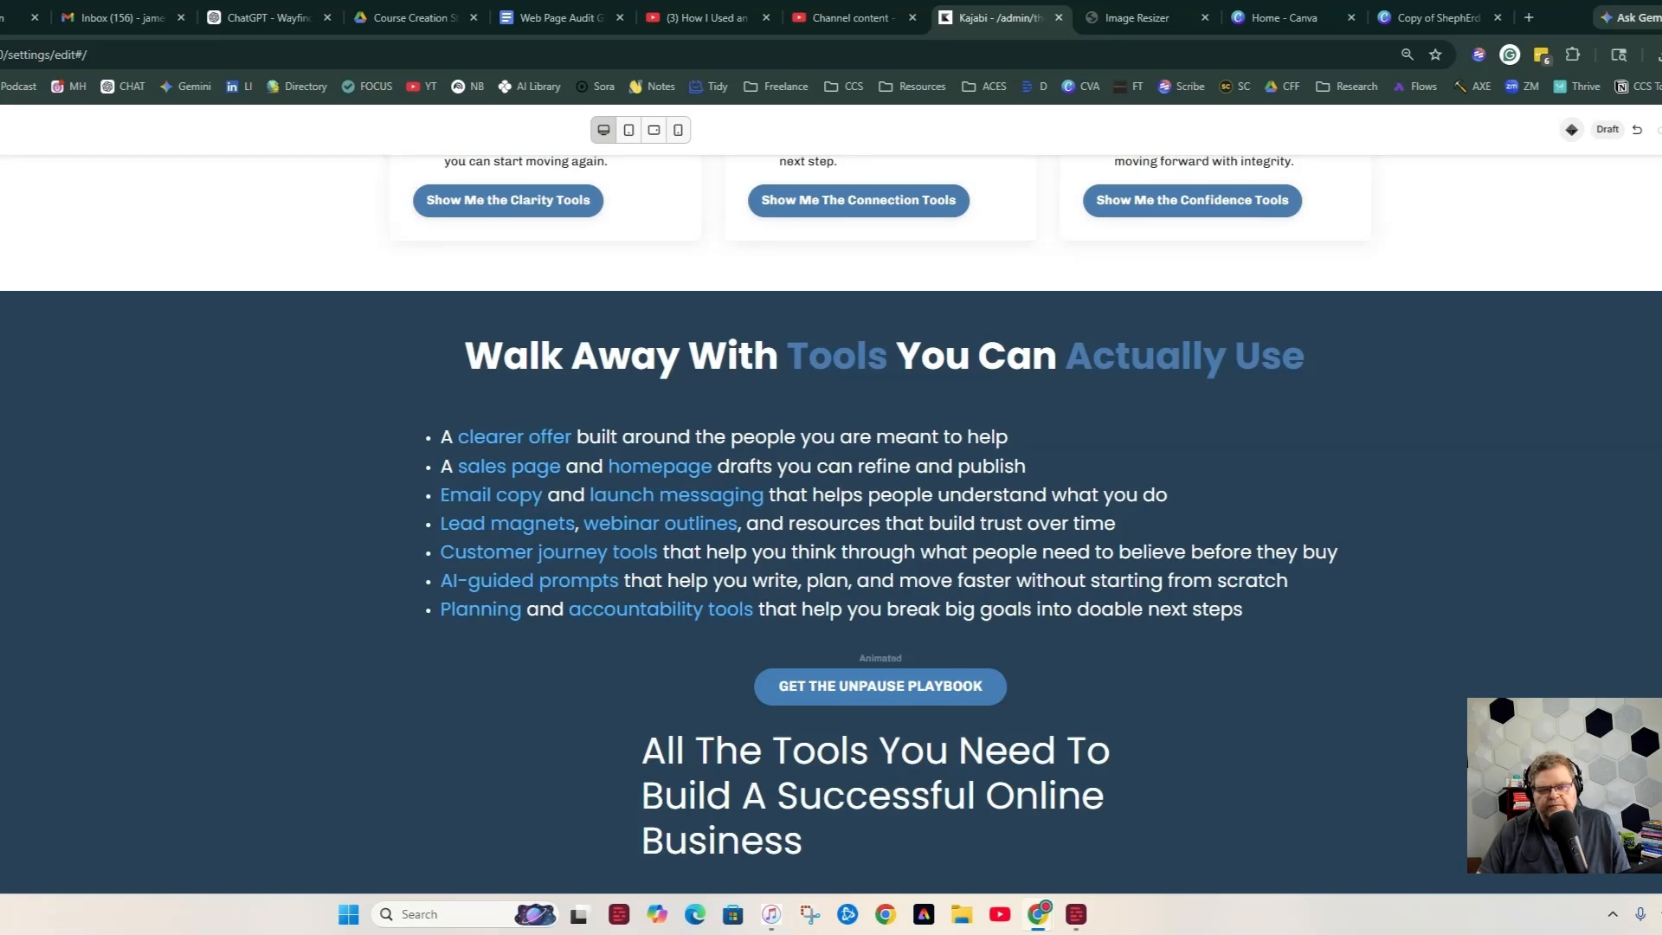
Fill the text block below the list with "This is not just more information to sit on your hard drive. You make it, use it, and improve it as you move forward.", centered.
{"action": "key", "text": "ctrl+v"}
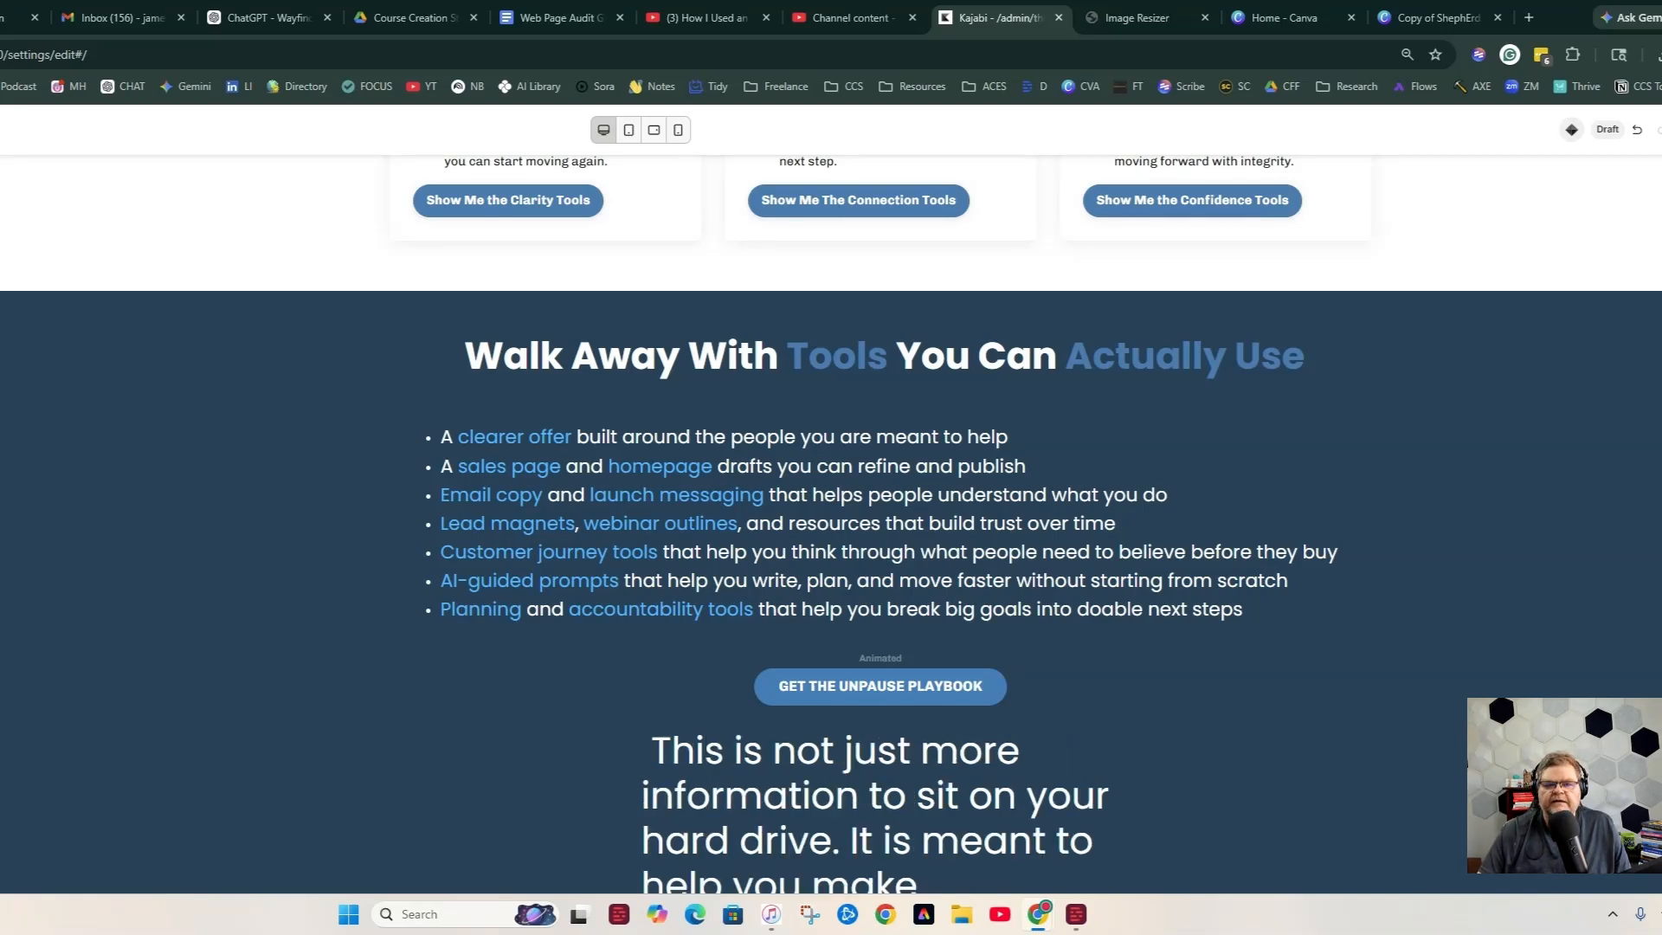
{"action": "key", "text": "BackSpace"}
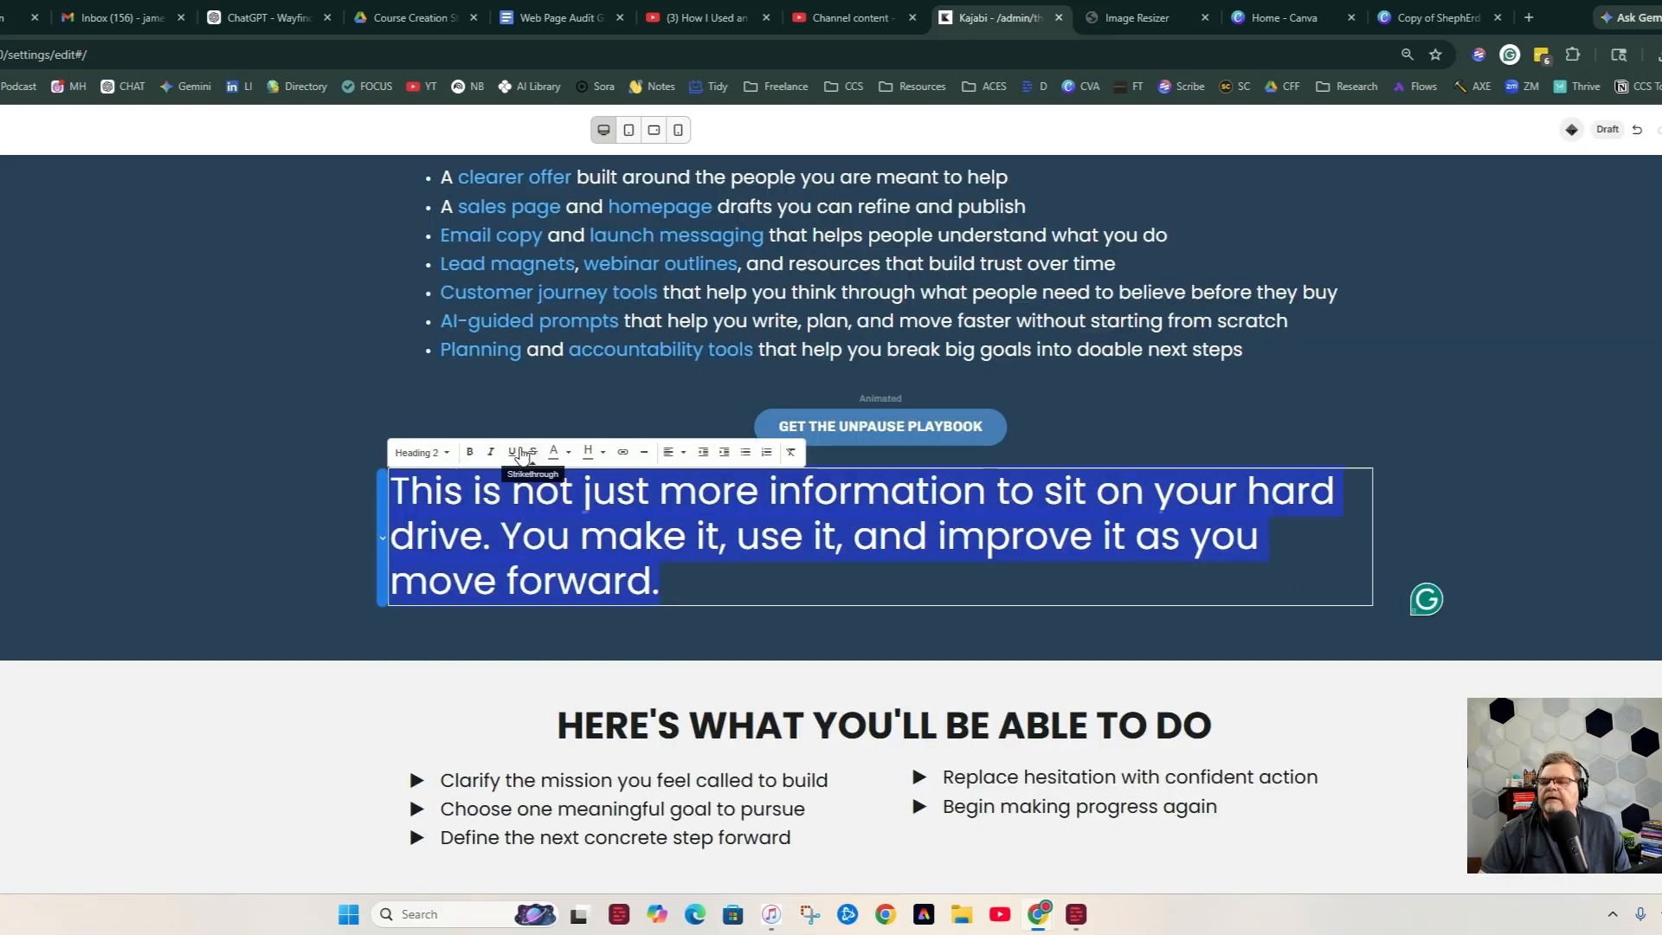
{"action": "left_click", "coordinate": [689, 453]}
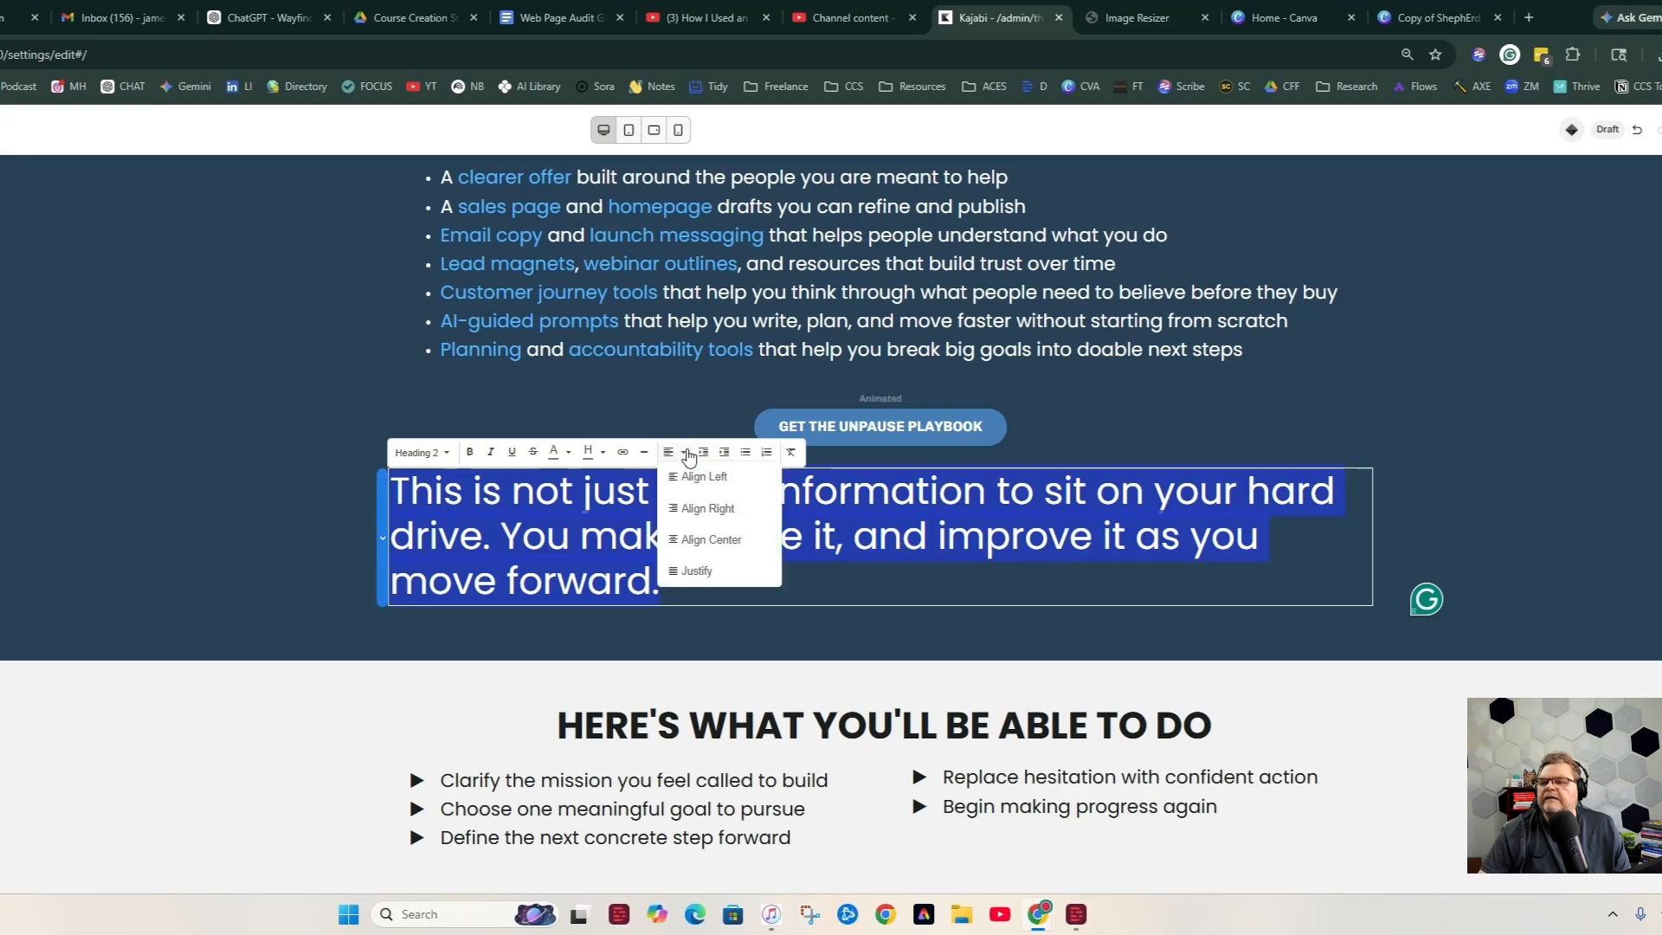
{"action": "left_click", "coordinate": [709, 537]}
{"action": "left_click", "coordinate": [976, 538]}
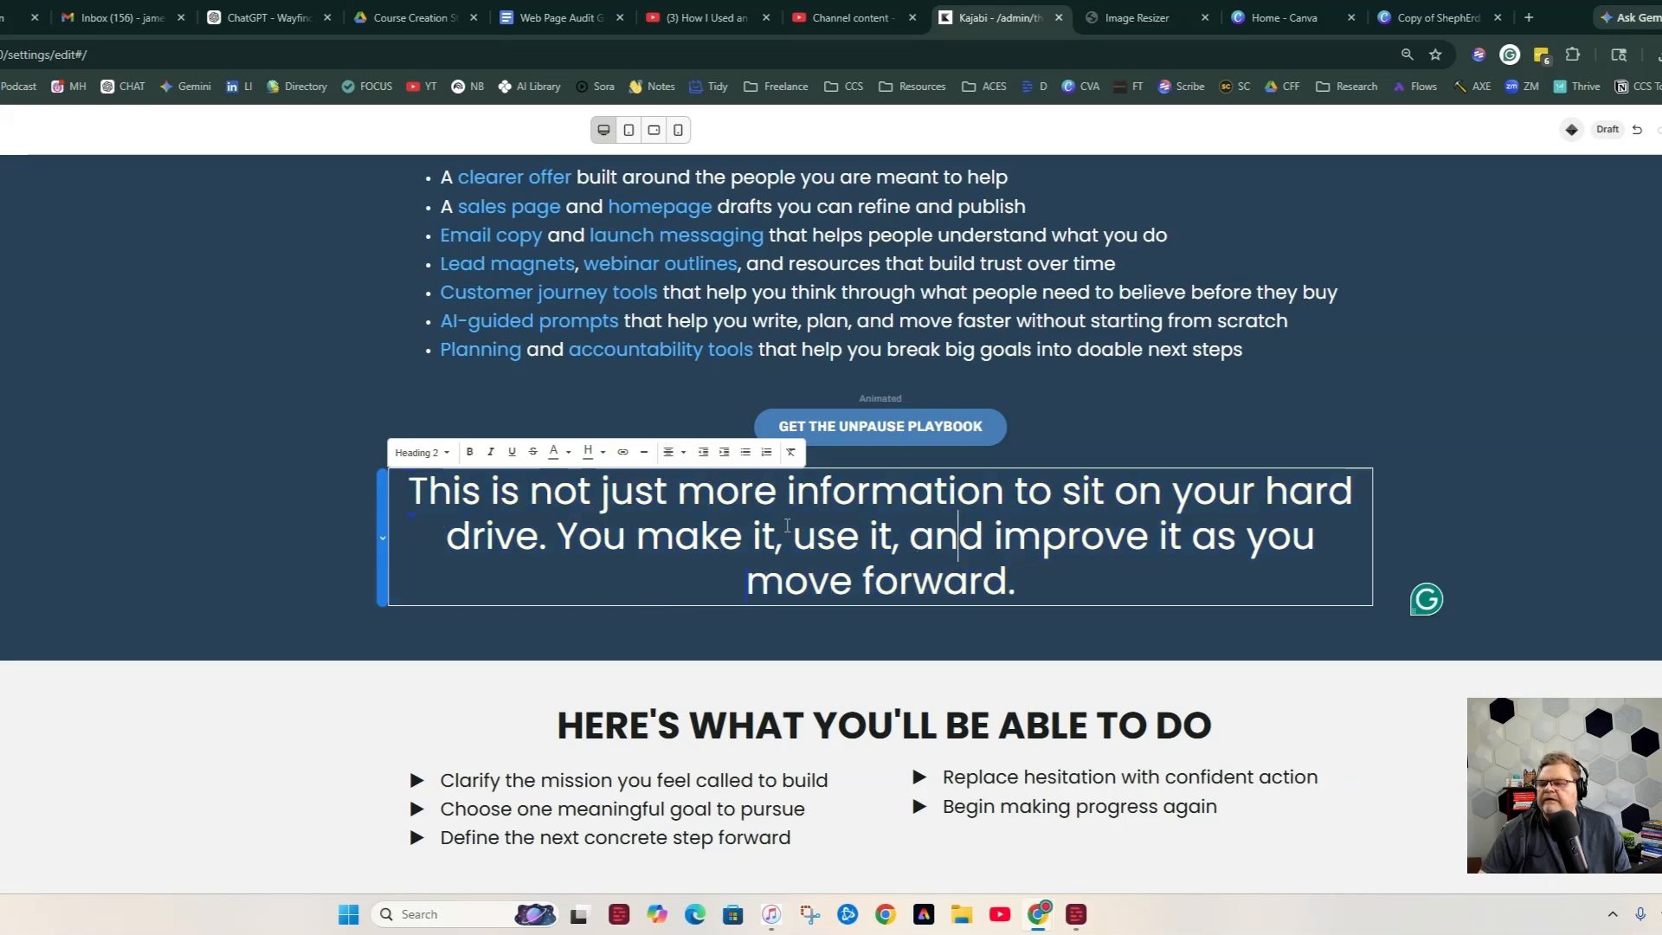
Color "make it", "use it" and "improve it" light blue in the closing statement of the Walk Away With Tools section.
{"action": "left_click", "coordinate": [628, 536]}
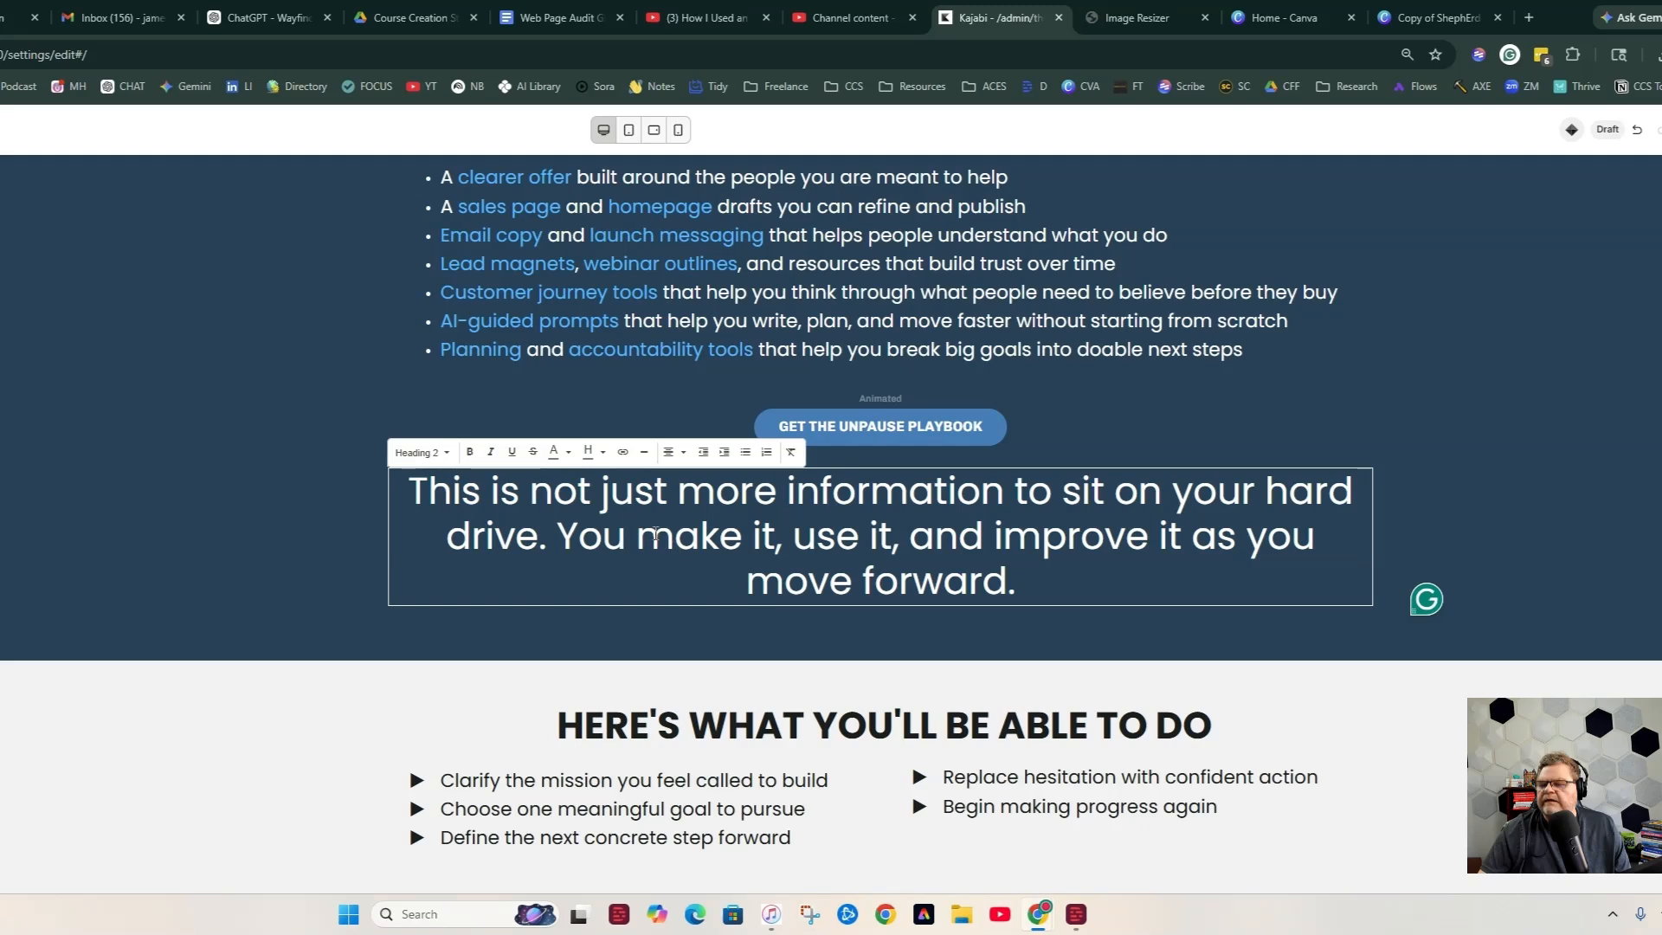
{"action": "left_click_drag", "start_coordinate": [638, 538], "coordinate": [708, 542]}
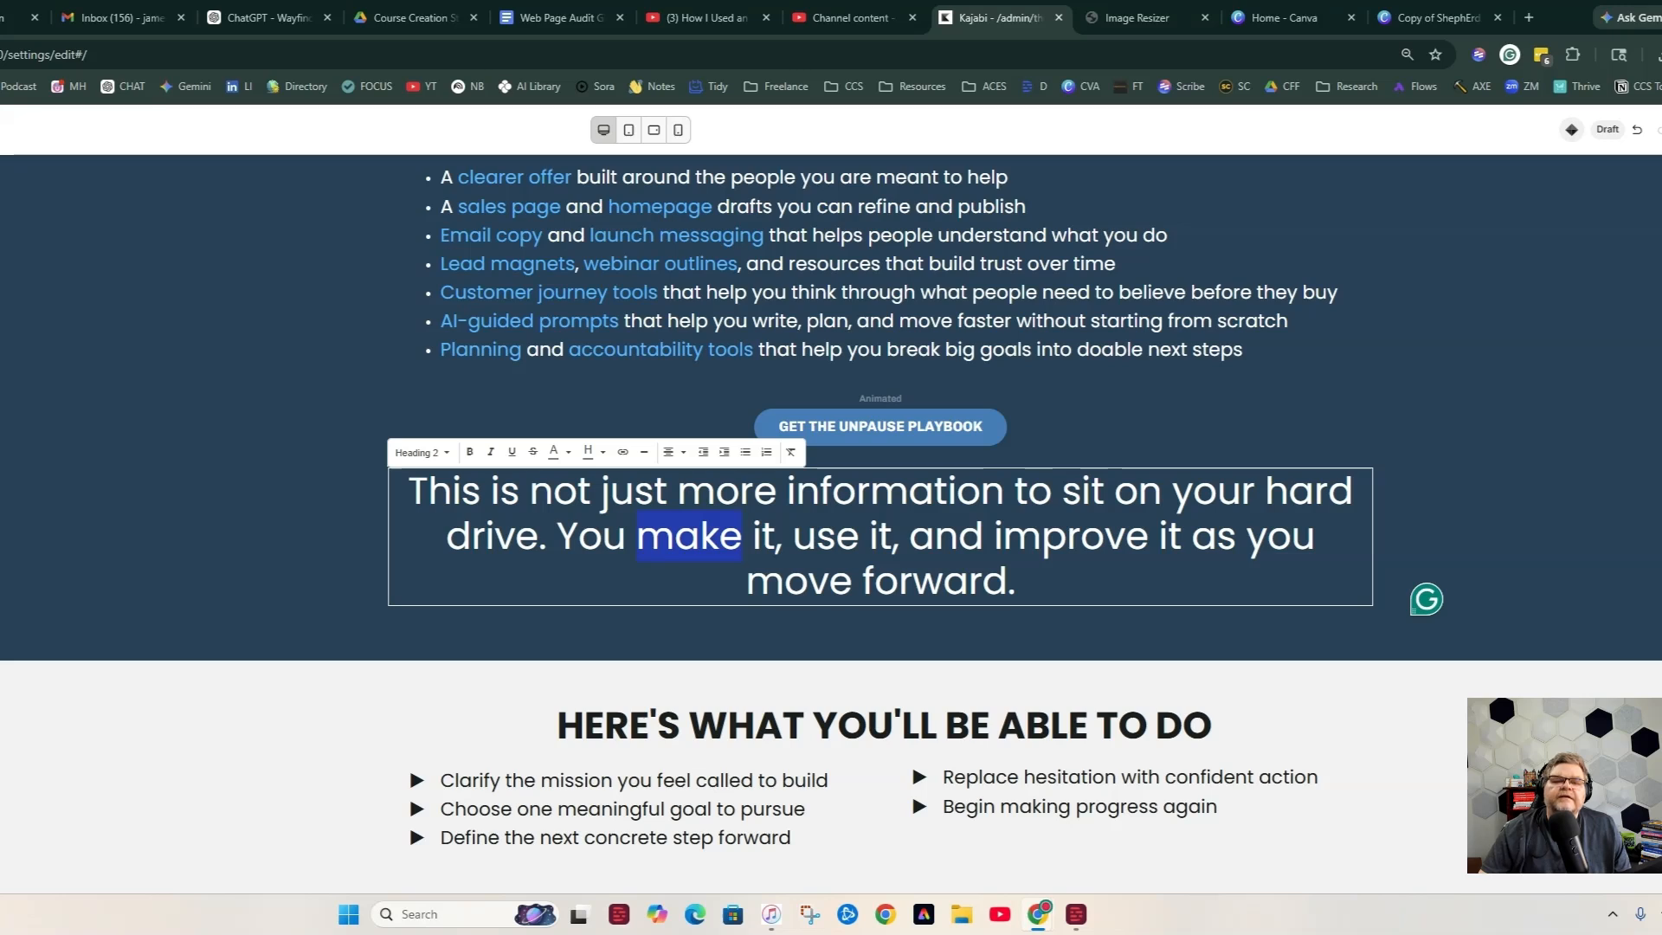
{"action": "left_click", "coordinate": [753, 538]}
{"action": "left_click_drag", "start_coordinate": [694, 537], "coordinate": [638, 537]}
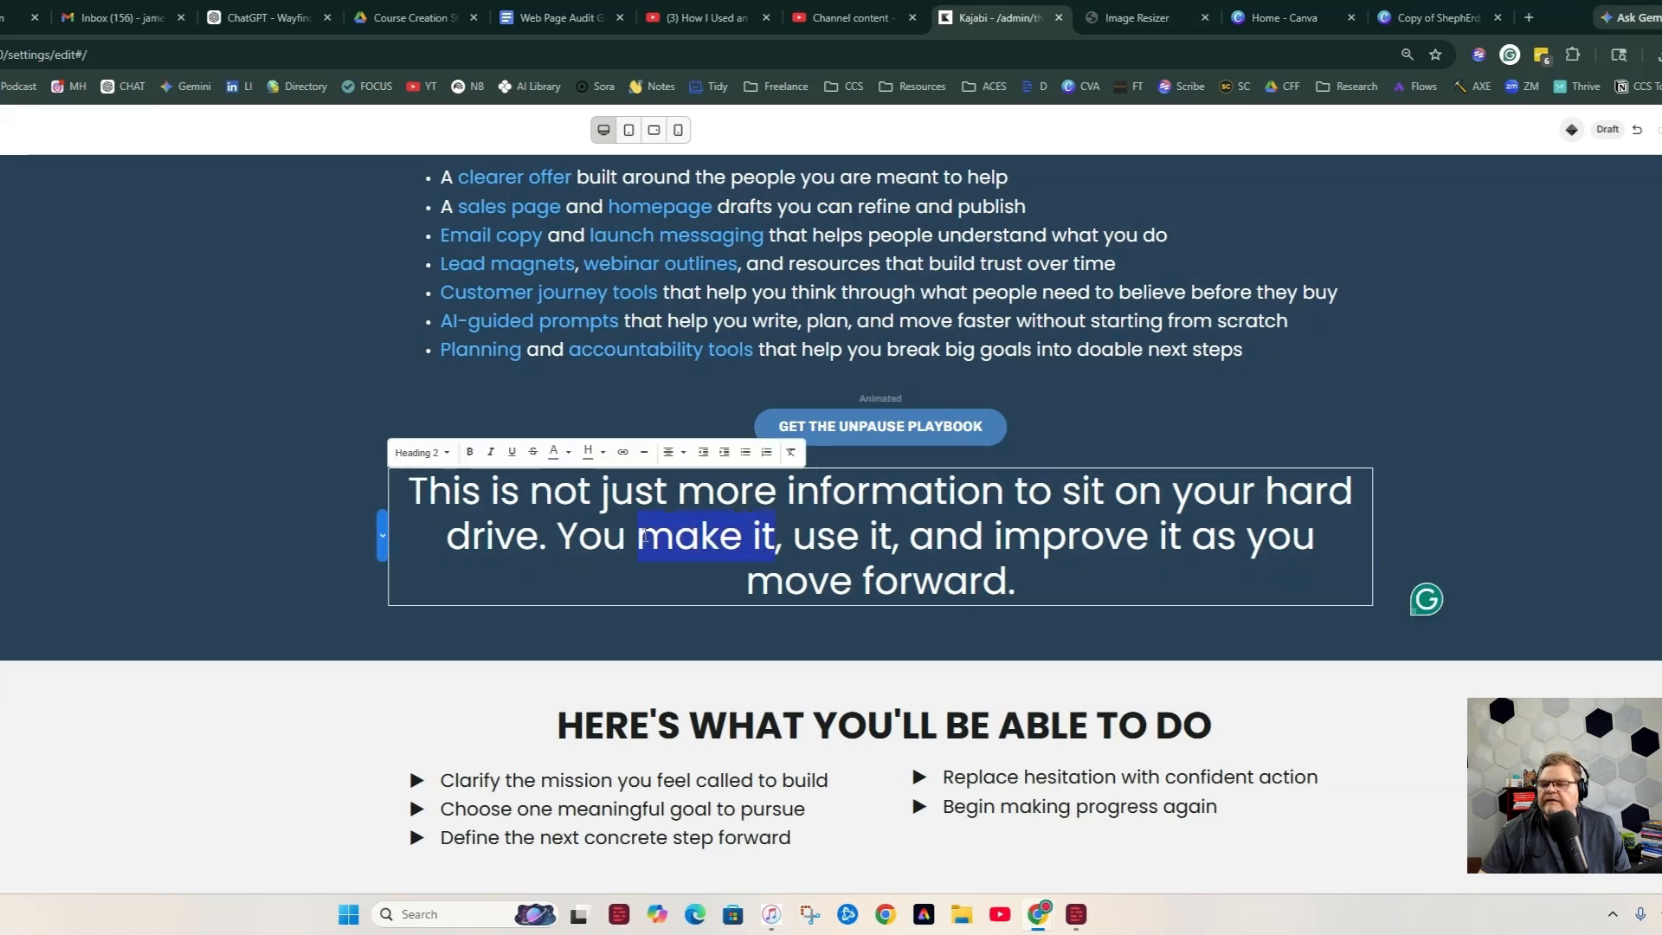
{"action": "left_click", "coordinate": [740, 511]}
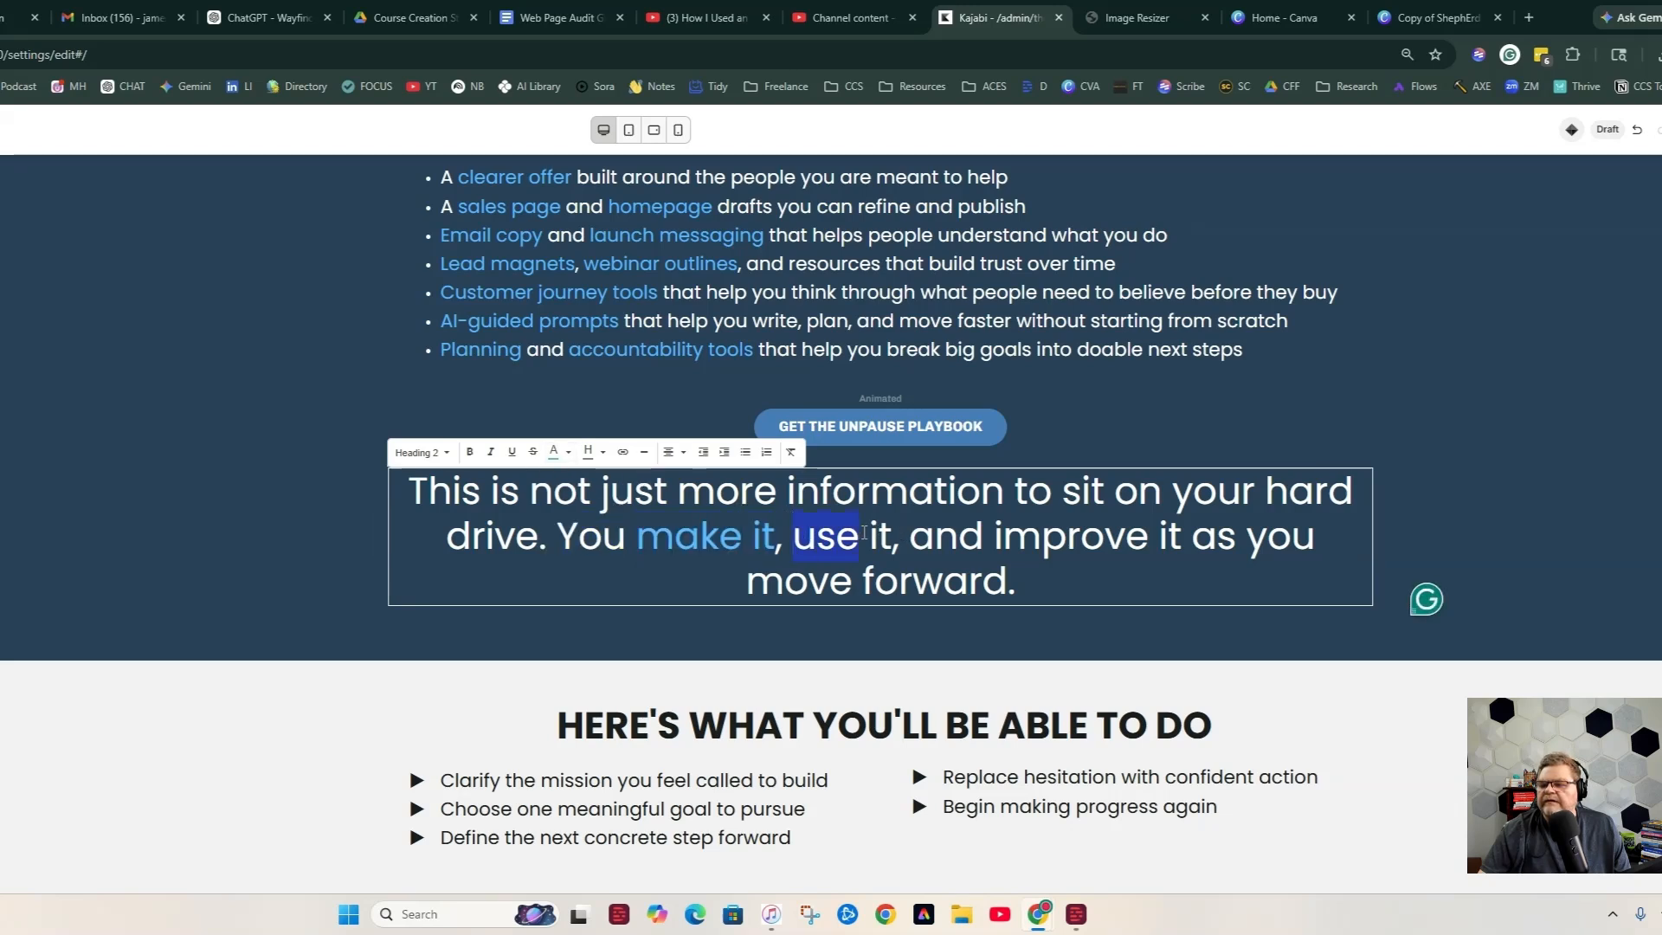
{"action": "left_click_drag", "start_coordinate": [864, 532], "coordinate": [892, 536]}
{"action": "left_click", "coordinate": [944, 578]}
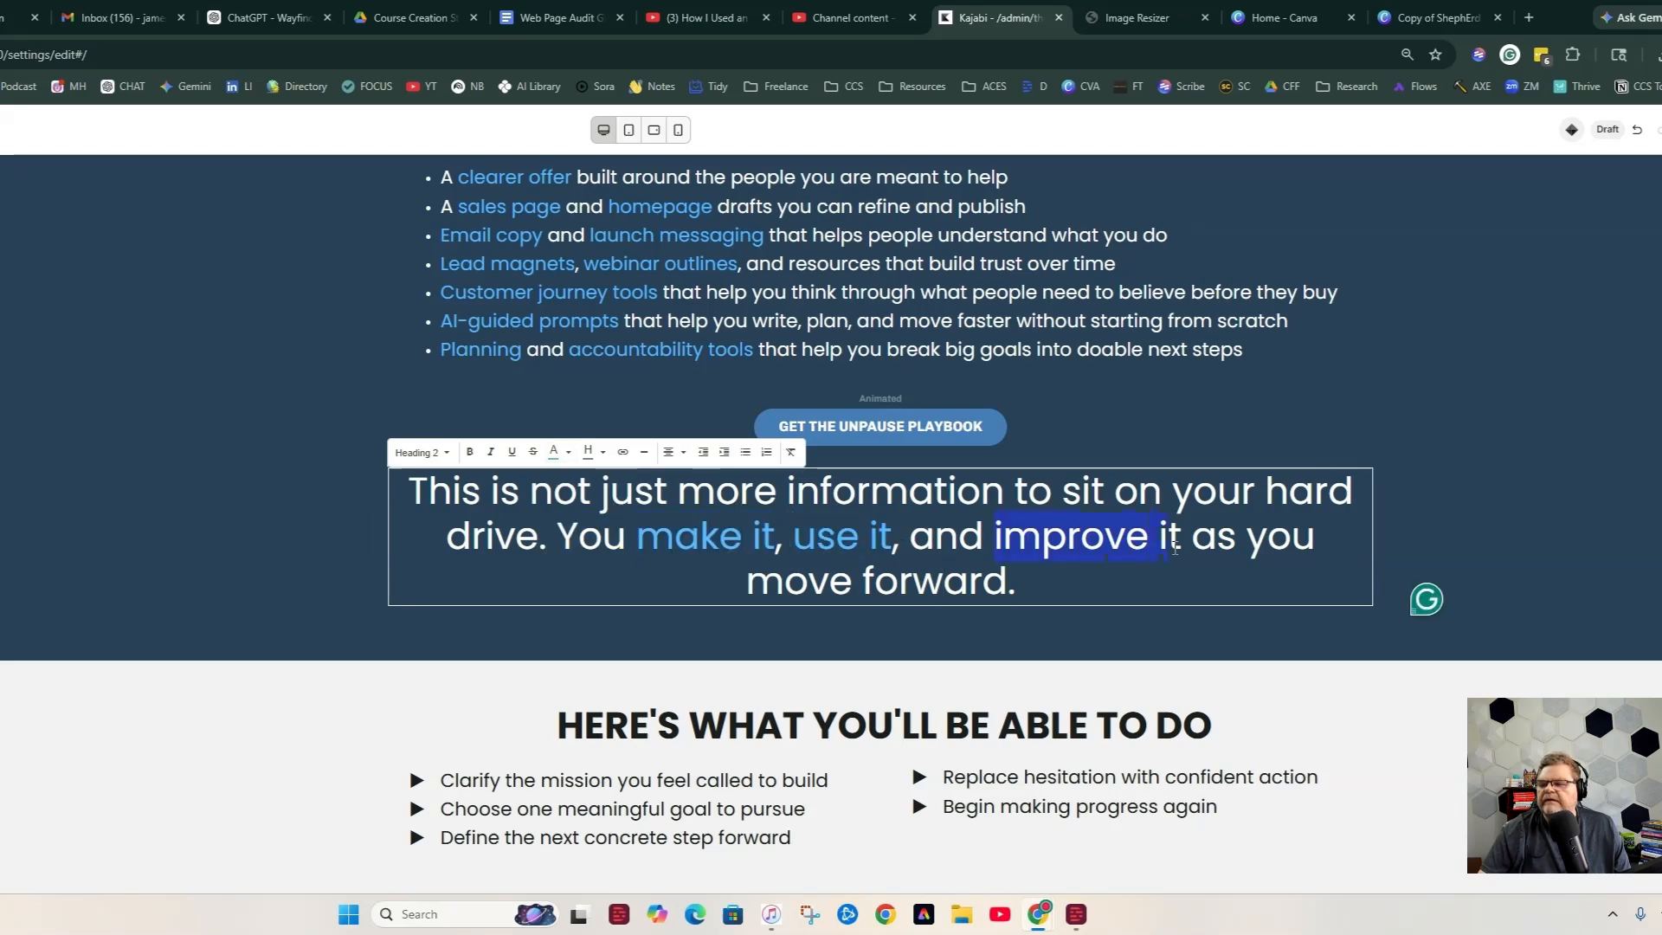
{"action": "left_click_drag", "start_coordinate": [1175, 545], "coordinate": [1182, 540]}
{"action": "left_click", "coordinate": [1384, 559]}
Review the page from the Heaviness cards down to the Unpause and Restart section to decide what comes after the tools list.
{"action": "scroll", "coordinate": [825, 520], "scroll_direction": "up", "scroll_amount": 2}
{"action": "scroll", "coordinate": [825, 519], "scroll_direction": "up", "scroll_amount": 3}
{"action": "scroll", "coordinate": [826, 549], "scroll_direction": "down", "scroll_amount": 8}
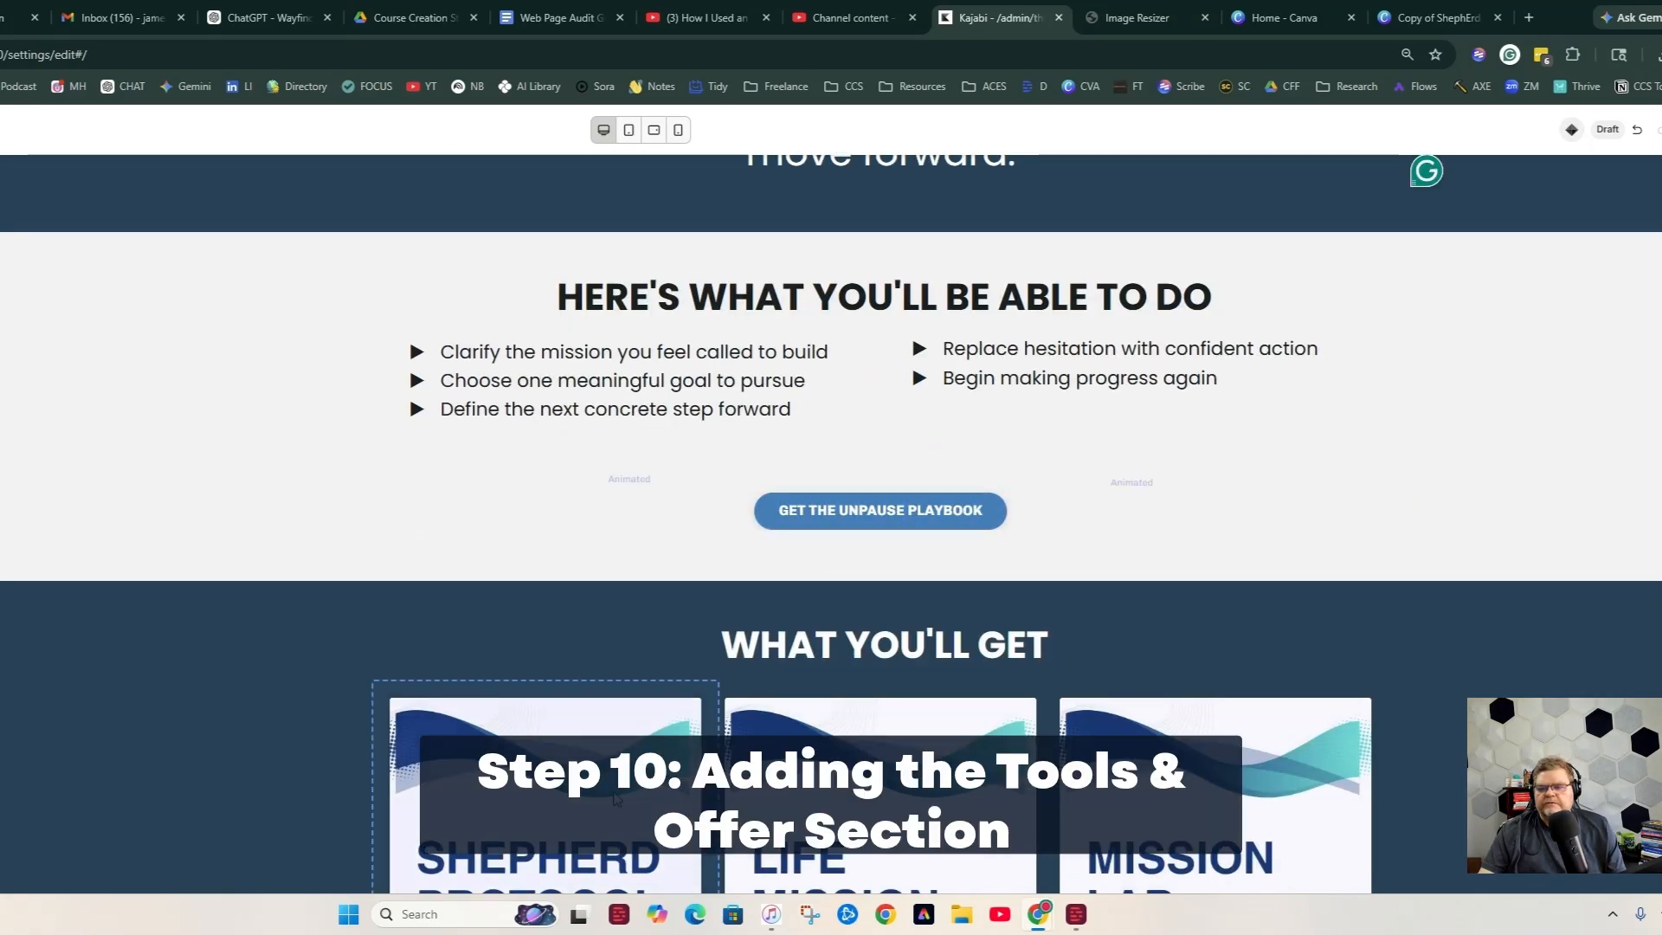
{"action": "scroll", "coordinate": [616, 798], "scroll_direction": "up", "scroll_amount": 7}
{"action": "scroll", "coordinate": [891, 646], "scroll_direction": "down", "scroll_amount": 4}
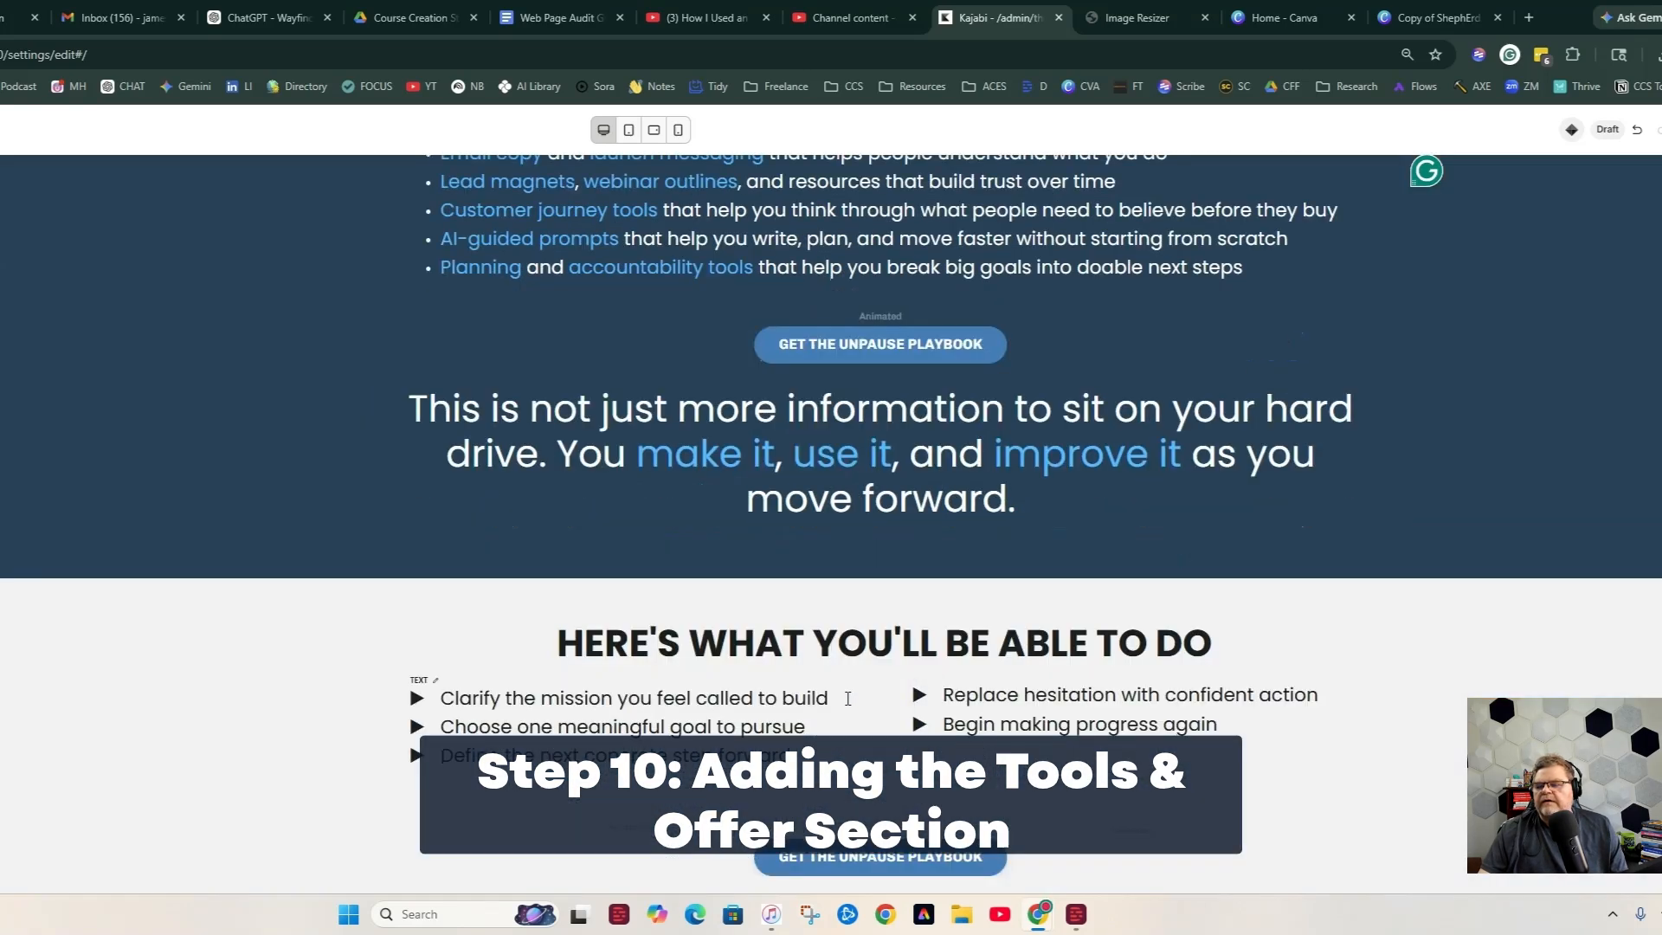
{"action": "scroll", "coordinate": [860, 692], "scroll_direction": "down", "scroll_amount": 2}
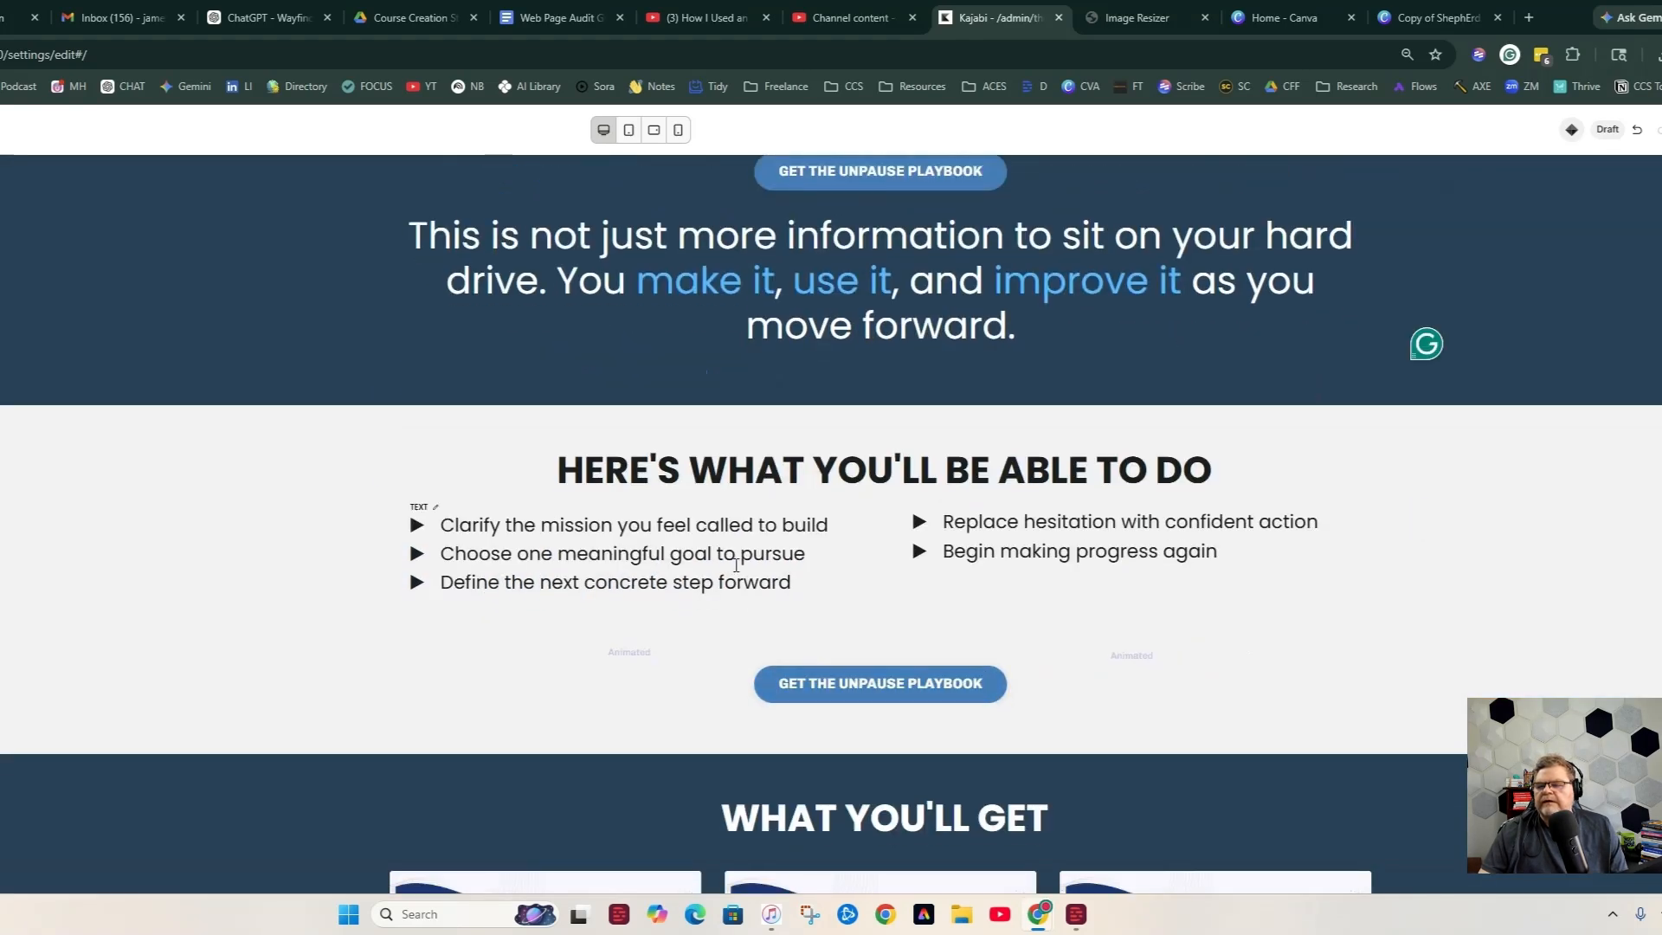
{"action": "scroll", "coordinate": [896, 640], "scroll_direction": "down", "scroll_amount": 4}
{"action": "scroll", "coordinate": [896, 639], "scroll_direction": "down", "scroll_amount": 5}
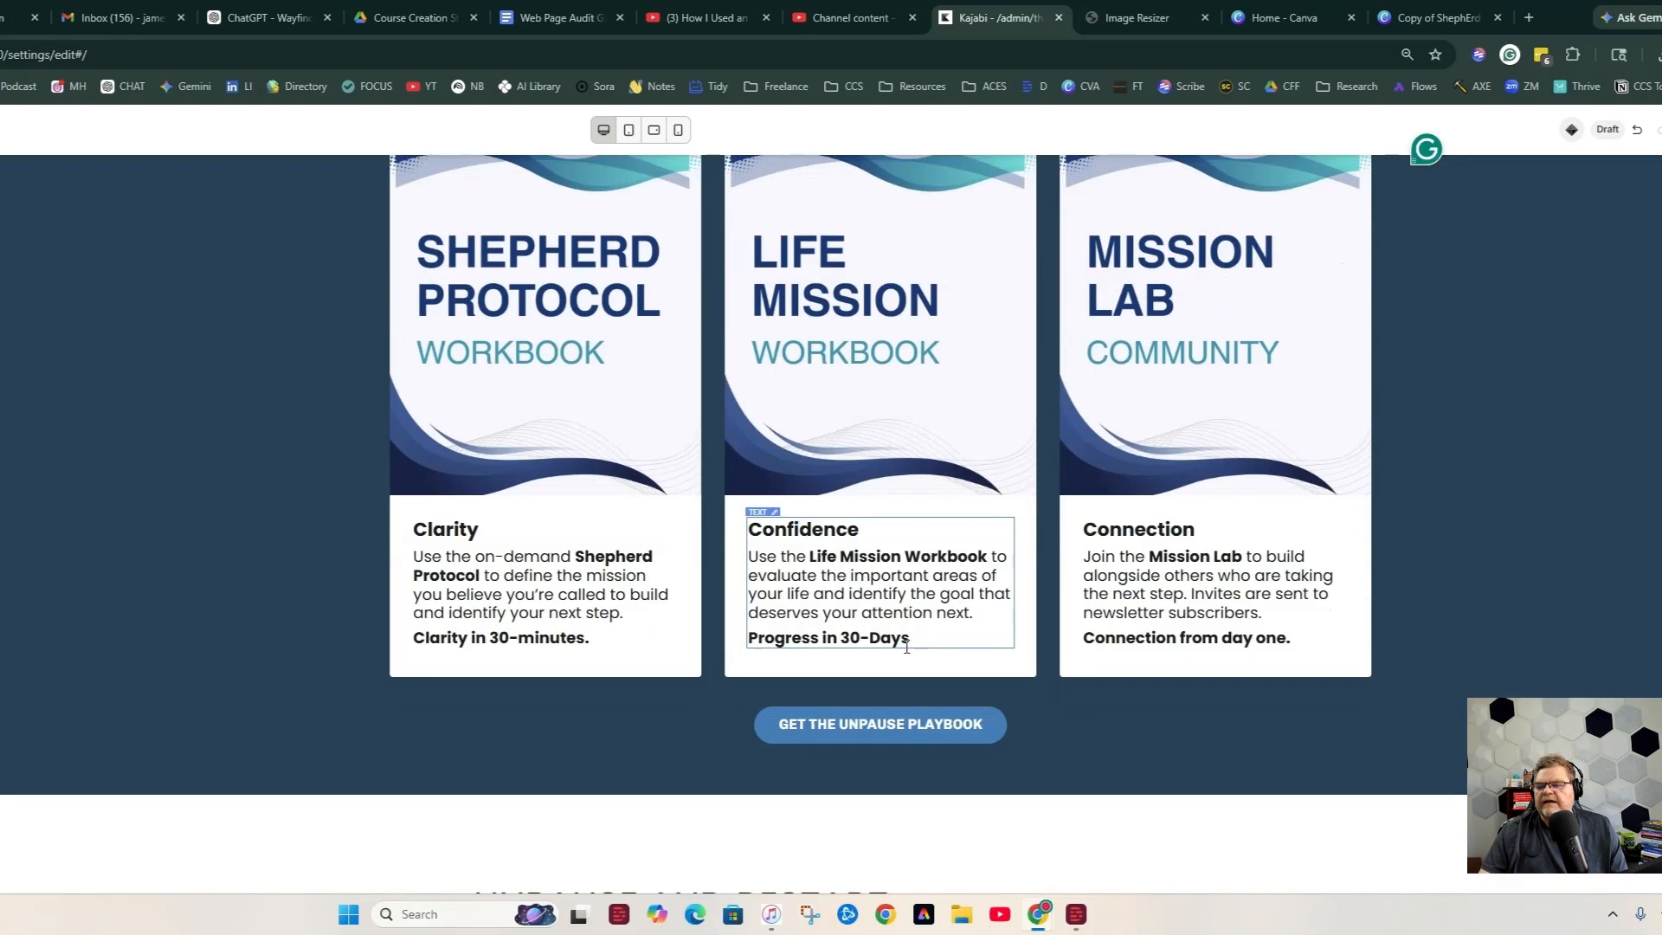
{"action": "scroll", "coordinate": [906, 648], "scroll_direction": "up", "scroll_amount": 15}
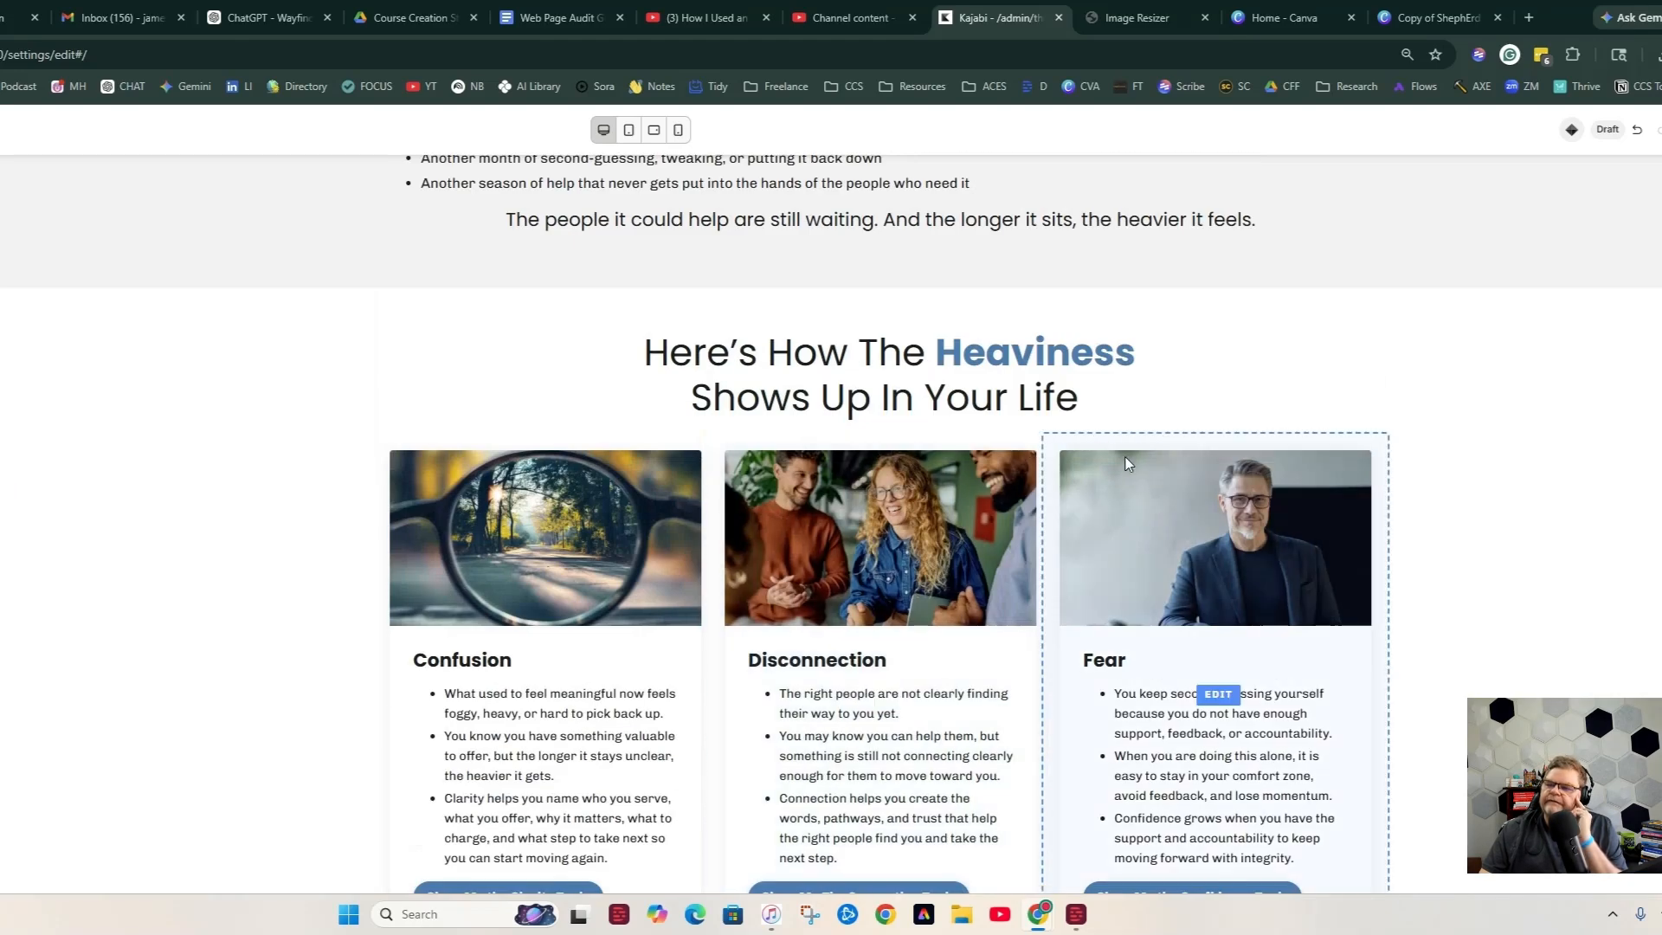
{"action": "scroll", "coordinate": [1054, 450], "scroll_direction": "down", "scroll_amount": 10}
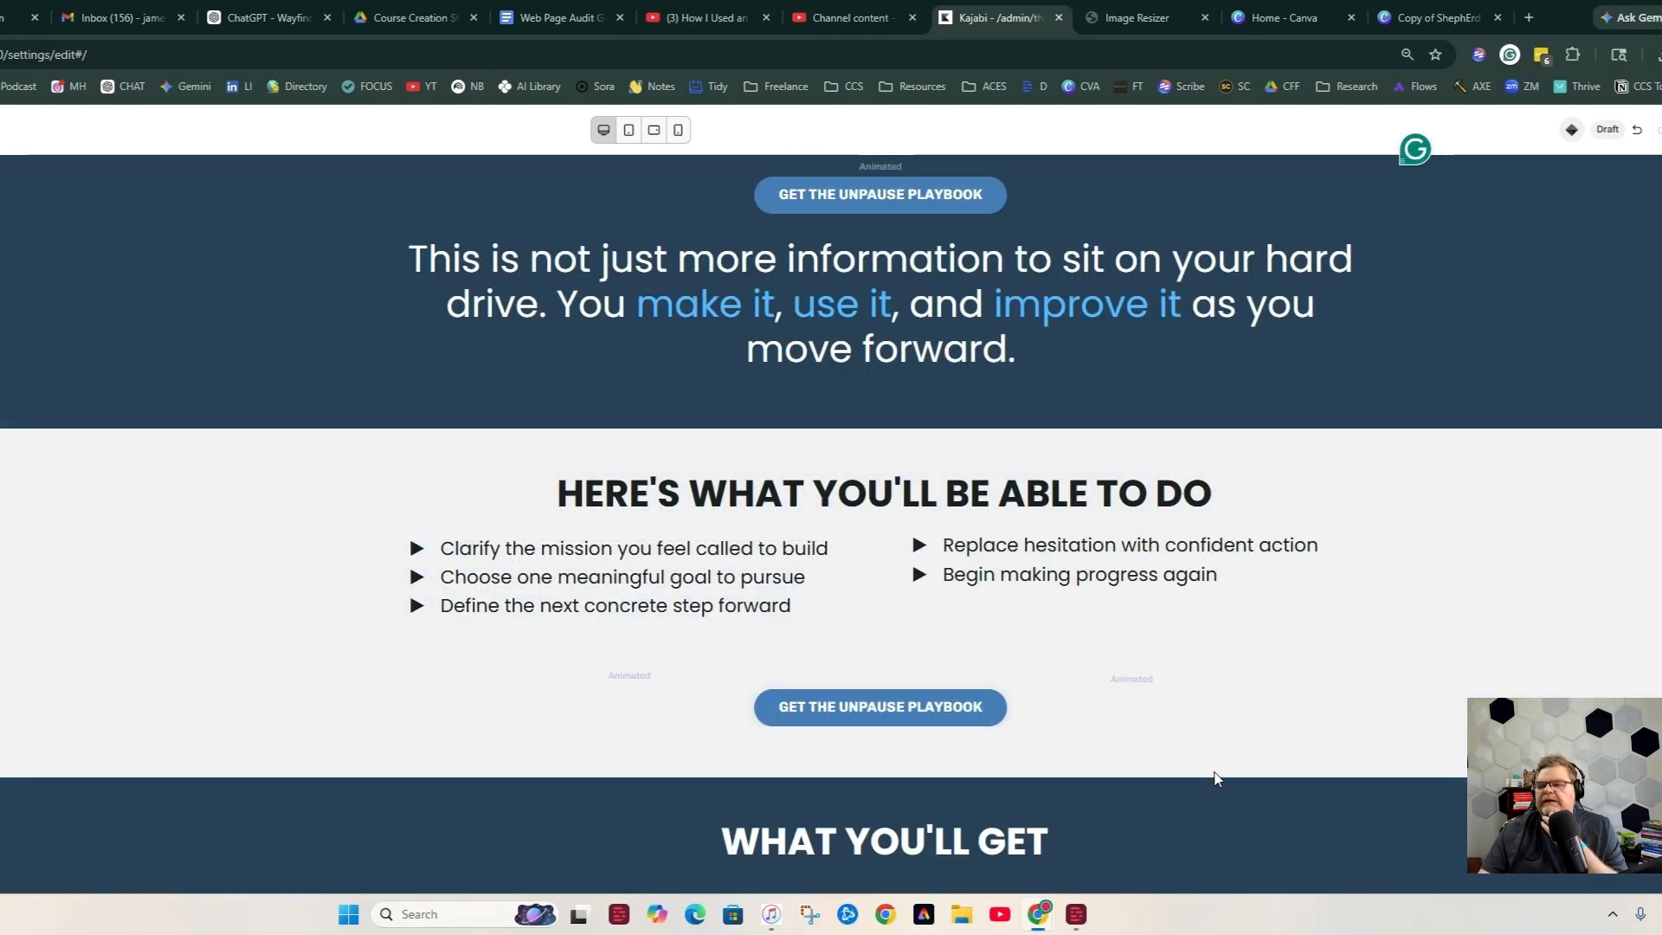
{"action": "scroll", "coordinate": [505, 549], "scroll_direction": "down", "scroll_amount": 1}
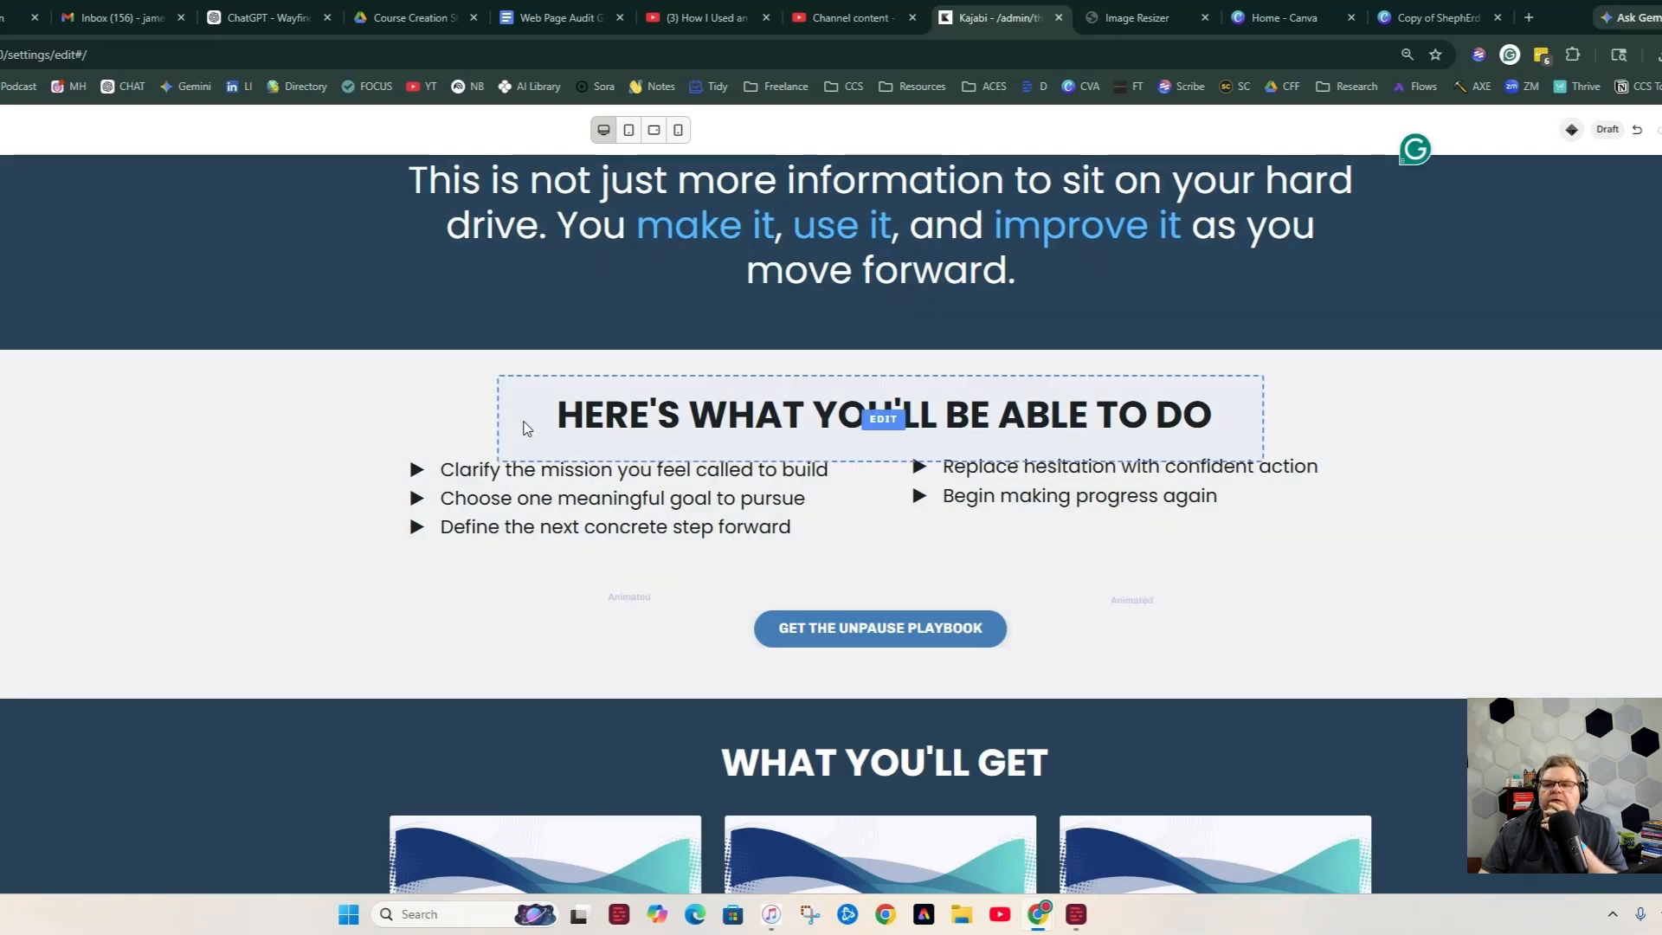
{"action": "scroll", "coordinate": [523, 423], "scroll_direction": "up", "scroll_amount": 1}
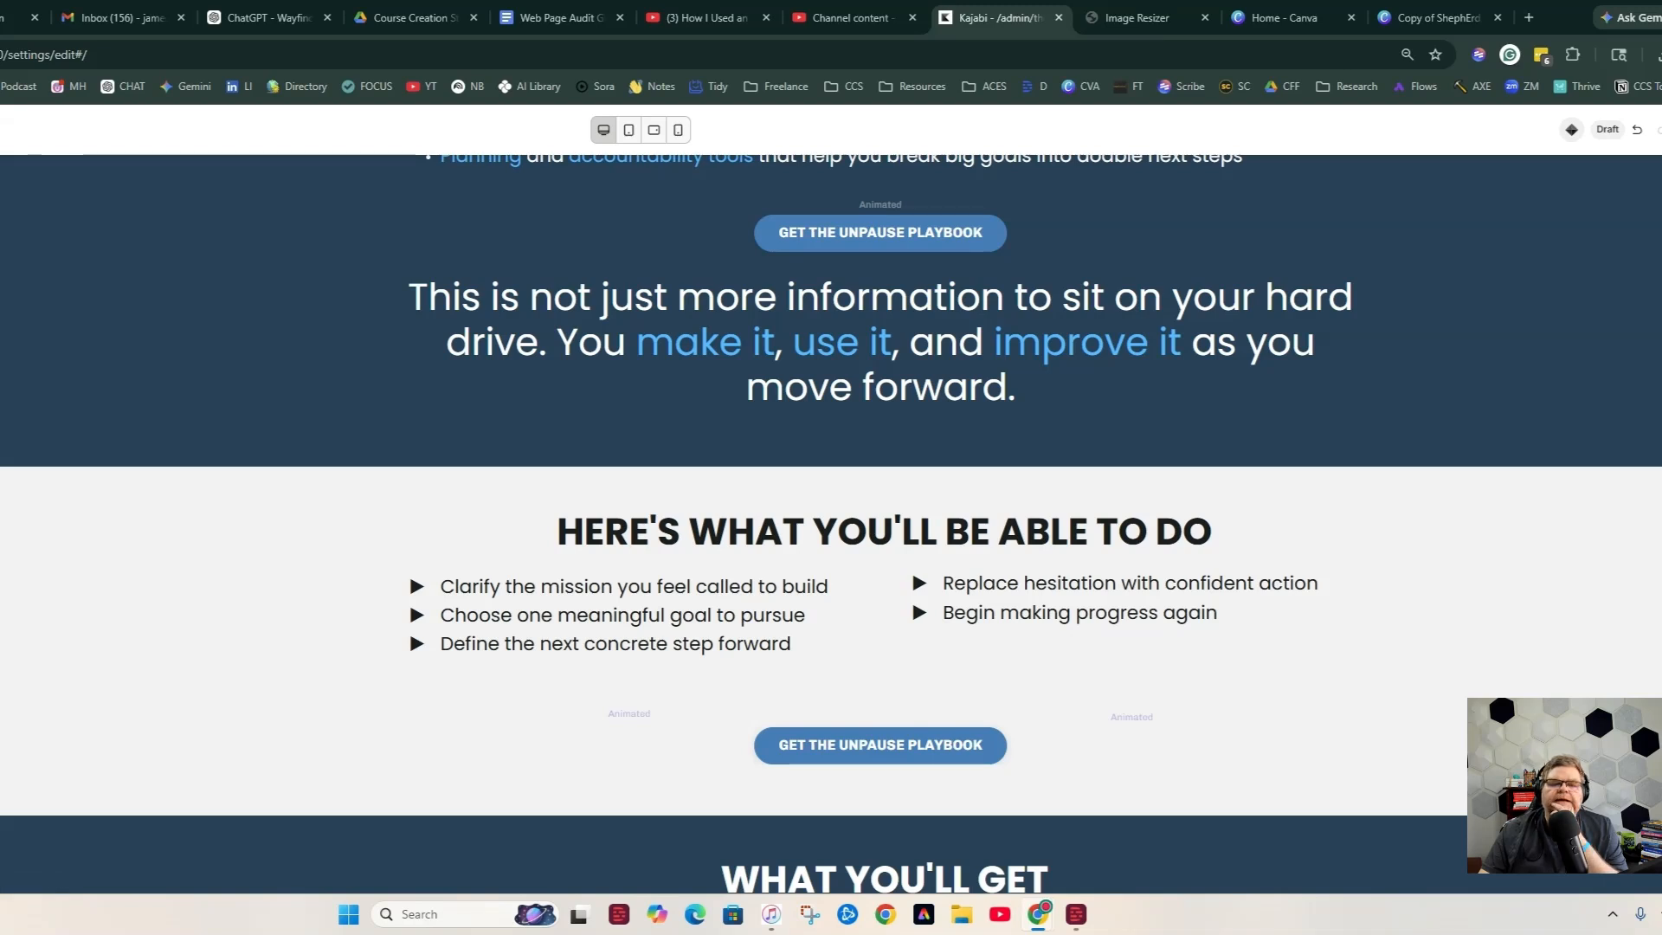
{"action": "scroll", "coordinate": [831, 519], "scroll_direction": "down", "scroll_amount": 10}
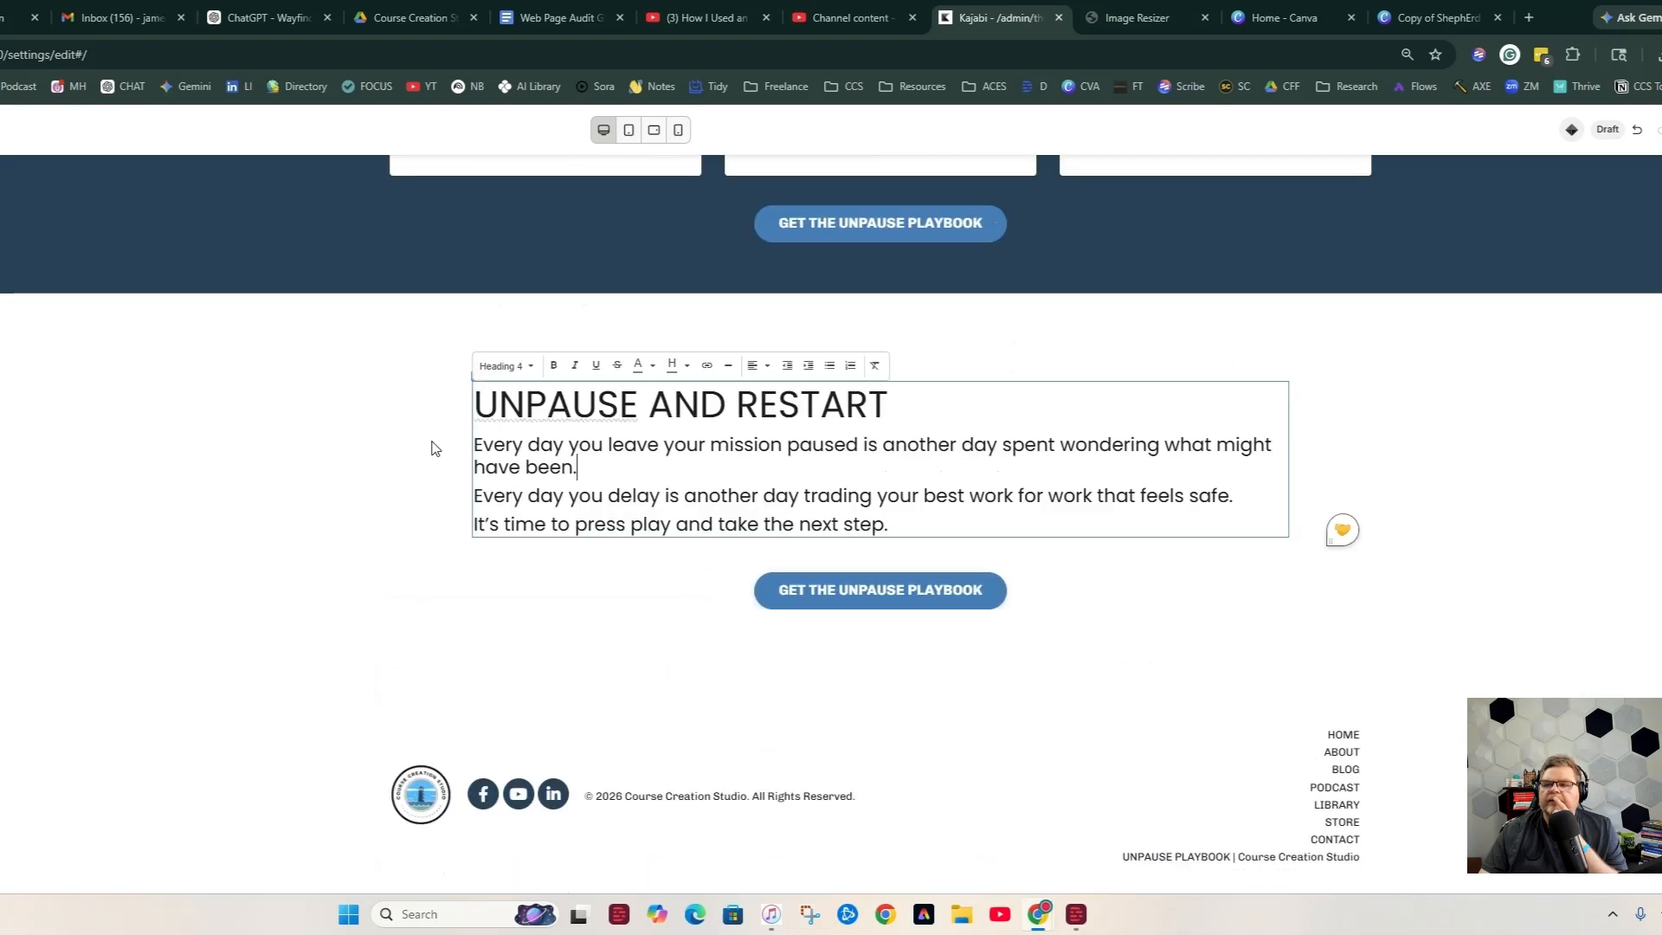
{"action": "left_click", "coordinate": [436, 448]}
{"action": "scroll", "coordinate": [435, 449], "scroll_direction": "up", "scroll_amount": 8}
{"action": "scroll", "coordinate": [427, 472], "scroll_direction": "down", "scroll_amount": 8}
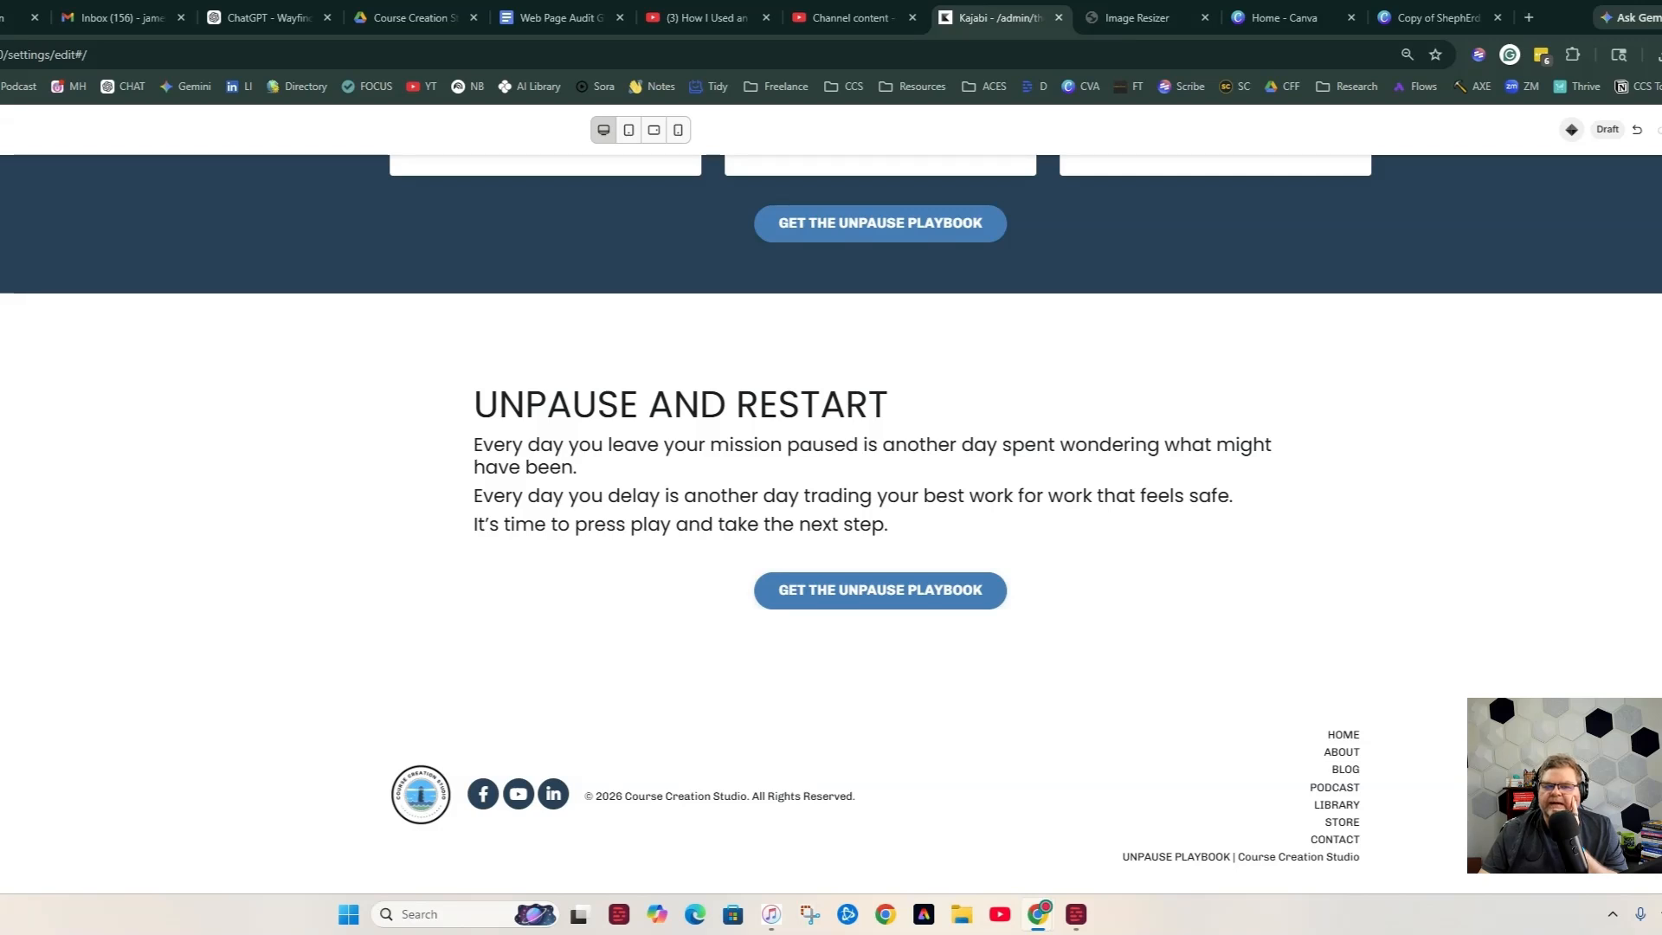
Add an offers section above the footer, title it "Clarity Tools" in bold, and show the Free Unpause Playbook in the first card.
{"action": "scroll", "coordinate": [558, 588], "scroll_direction": "down", "scroll_amount": 3}
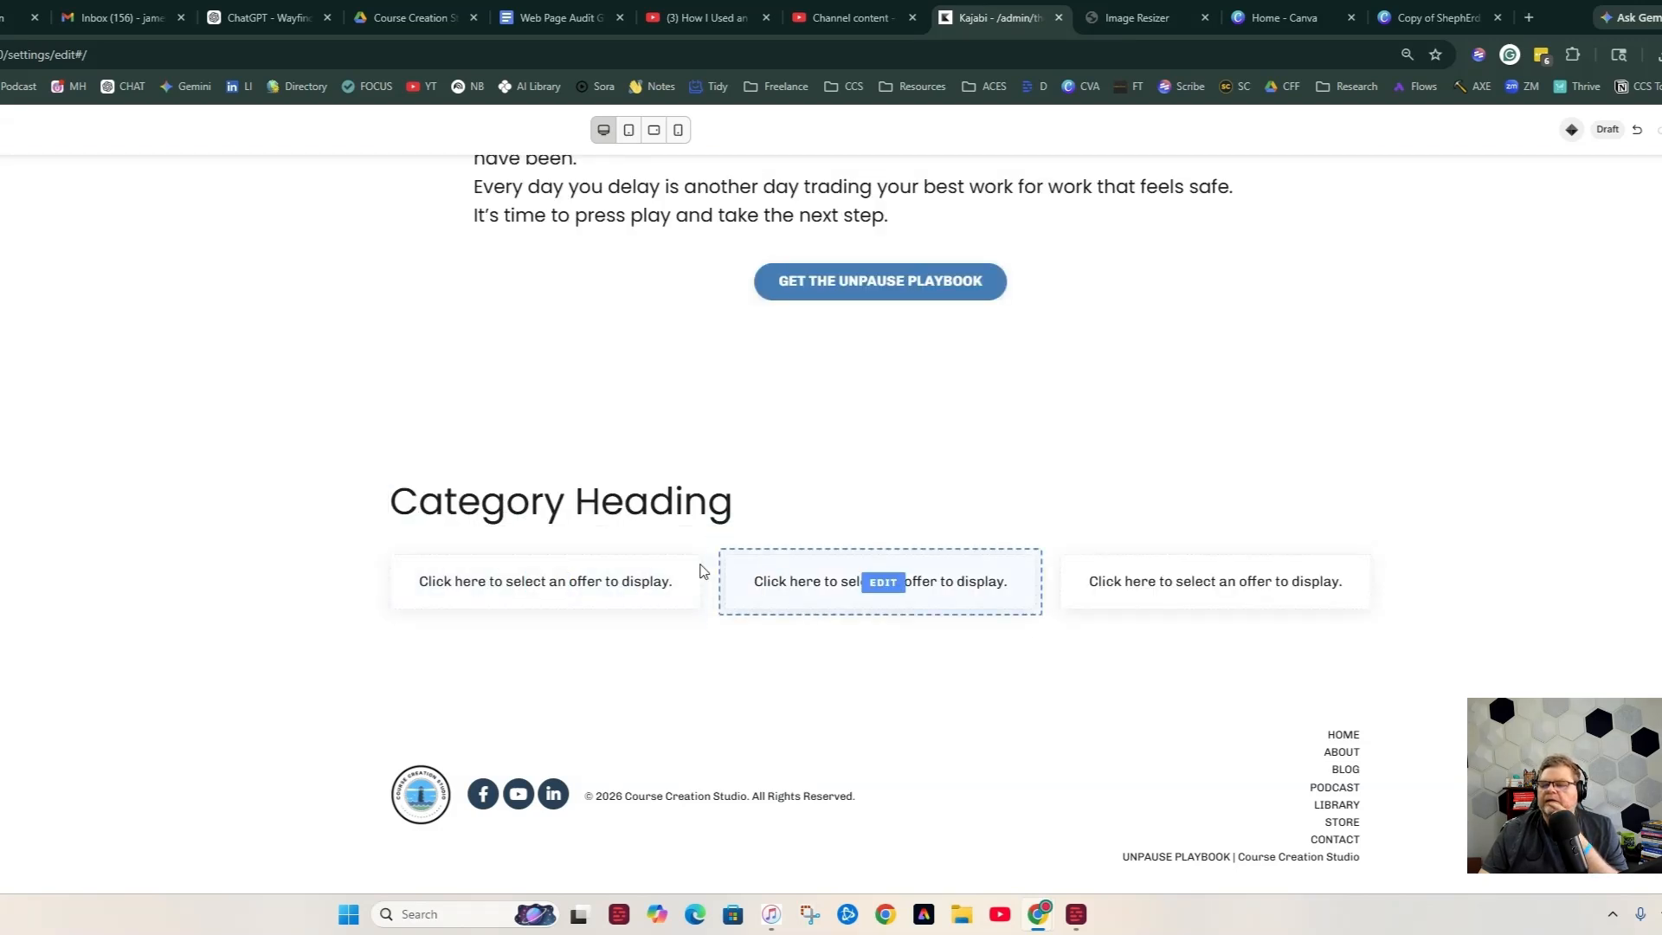
{"action": "left_click", "coordinate": [478, 489]}
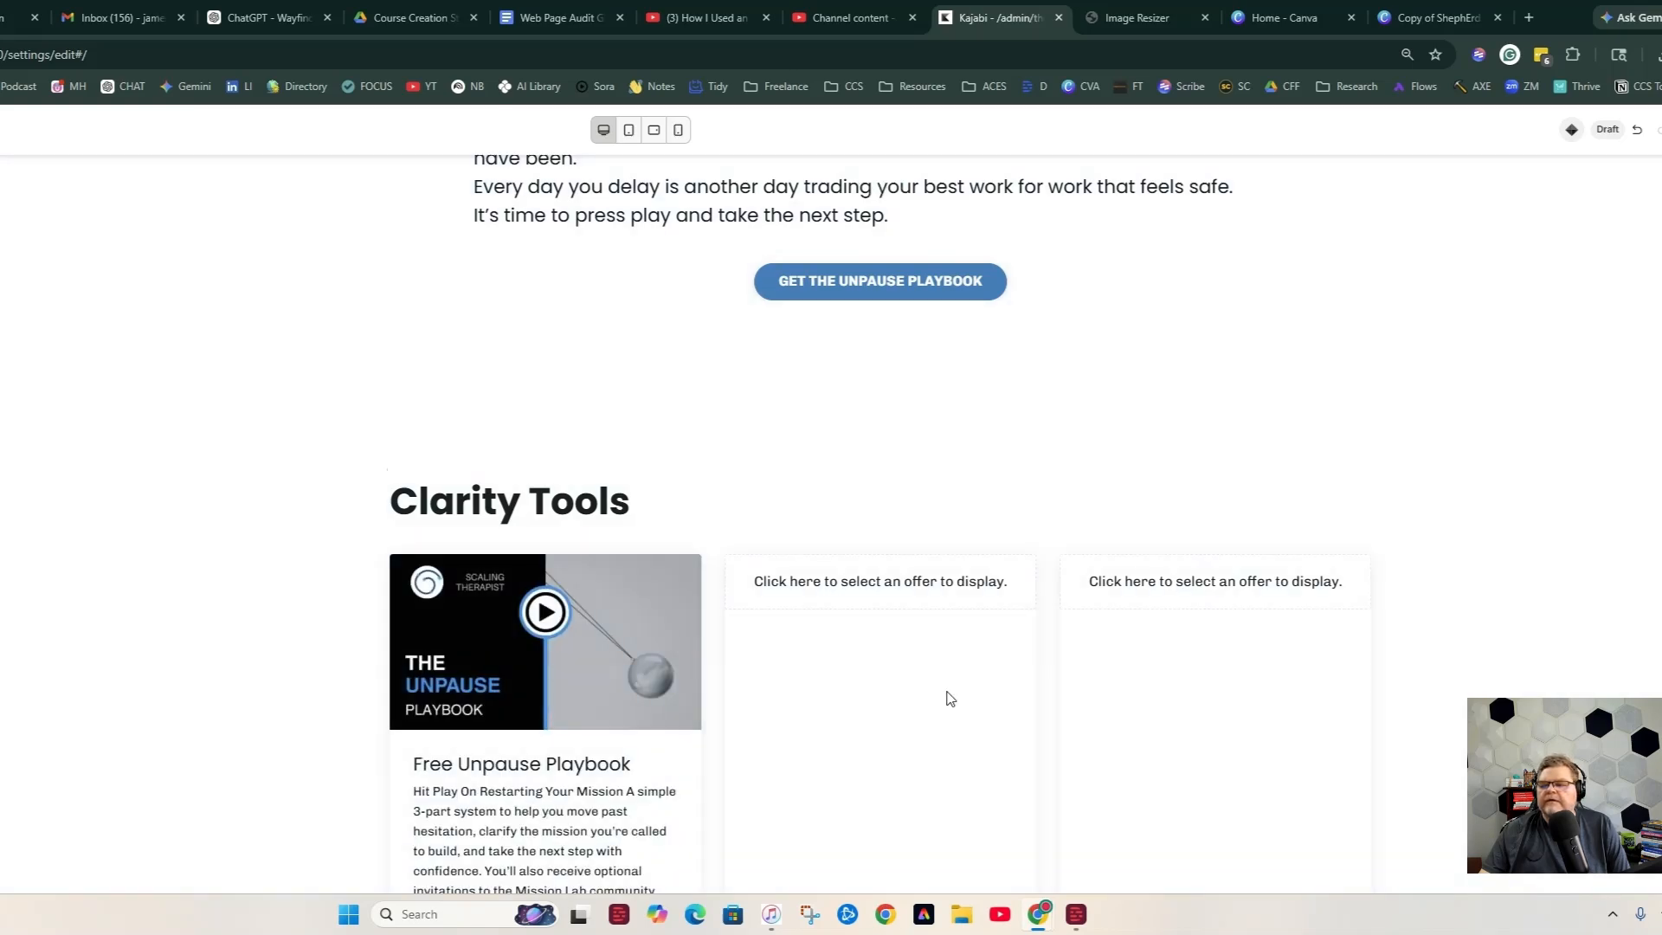
{"action": "scroll", "coordinate": [952, 696], "scroll_direction": "down", "scroll_amount": 2}
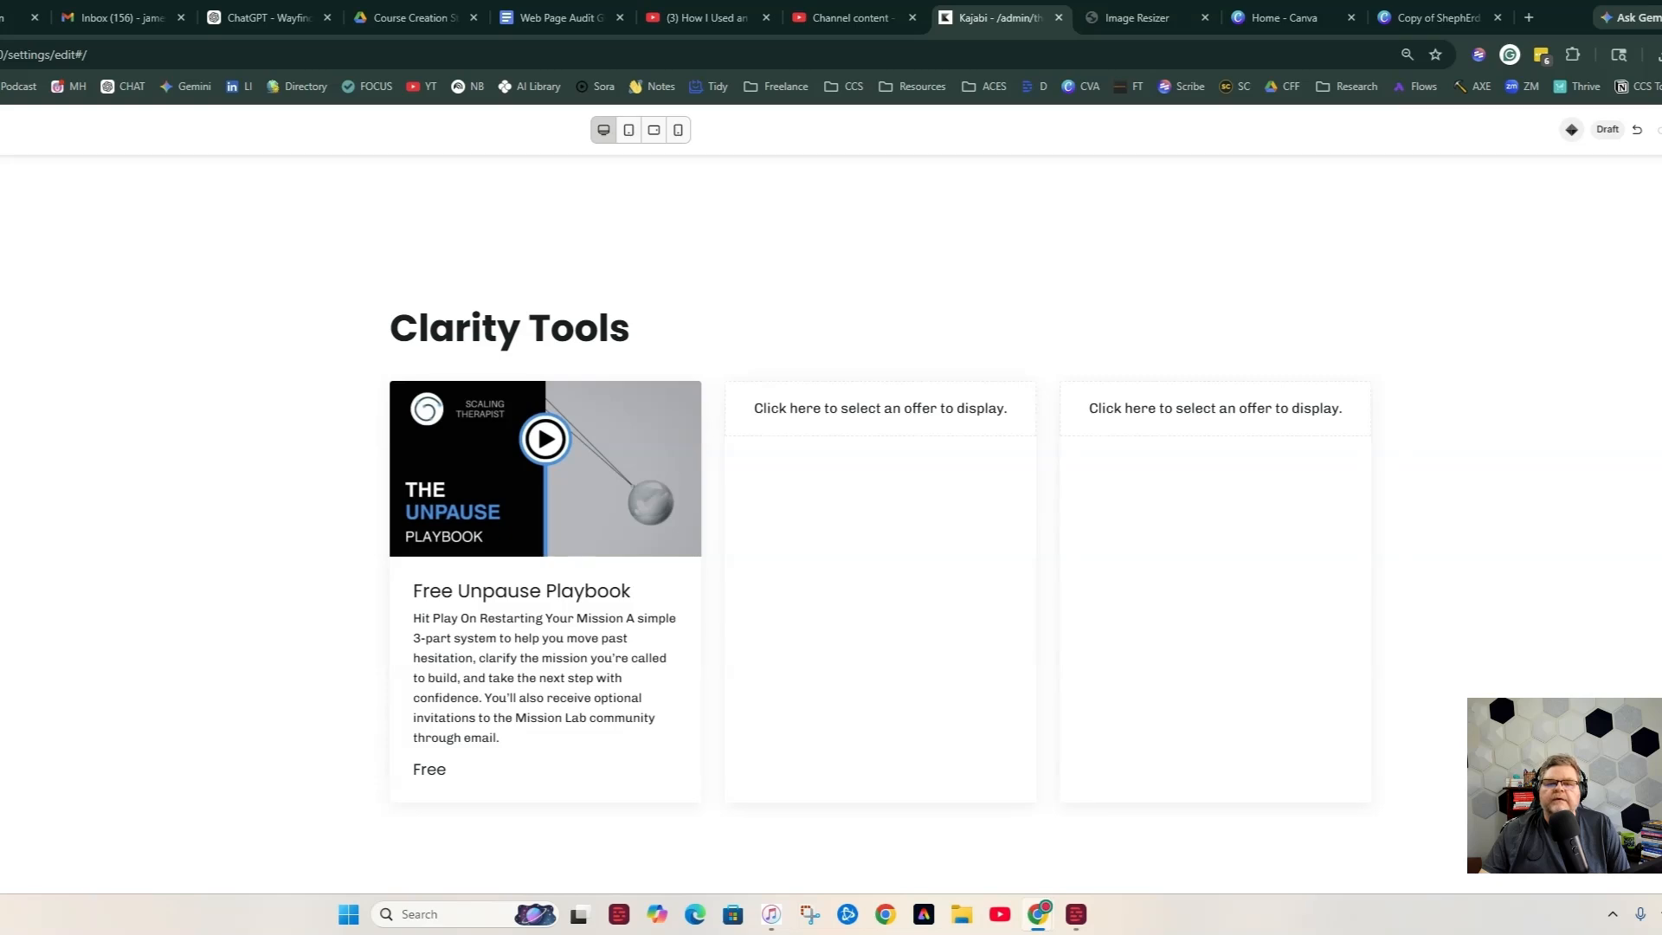
Add Confident Course Creator, COURSE IDEA TO PAYCHECK WORKSHOP and 15 Ways to Package Your Experience Into A Coaching Product as further Clarity Tools offer cards.
{"action": "scroll", "coordinate": [943, 551], "scroll_direction": "down", "scroll_amount": 2}
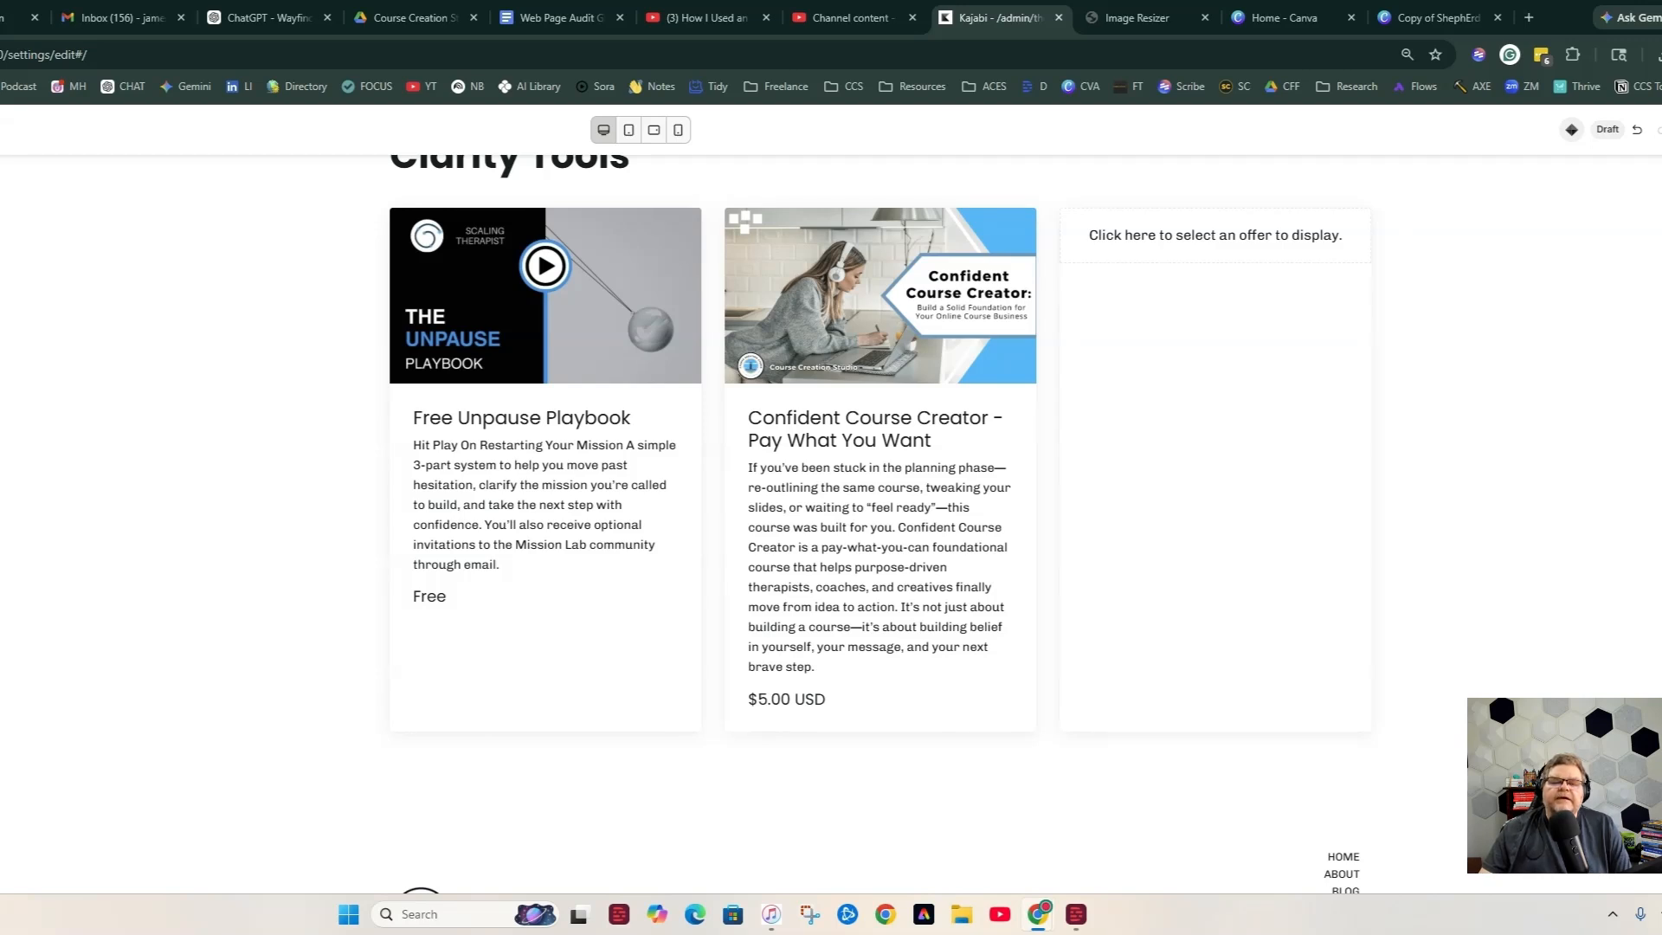
{"action": "scroll", "coordinate": [233, 578], "scroll_direction": "down", "scroll_amount": 2}
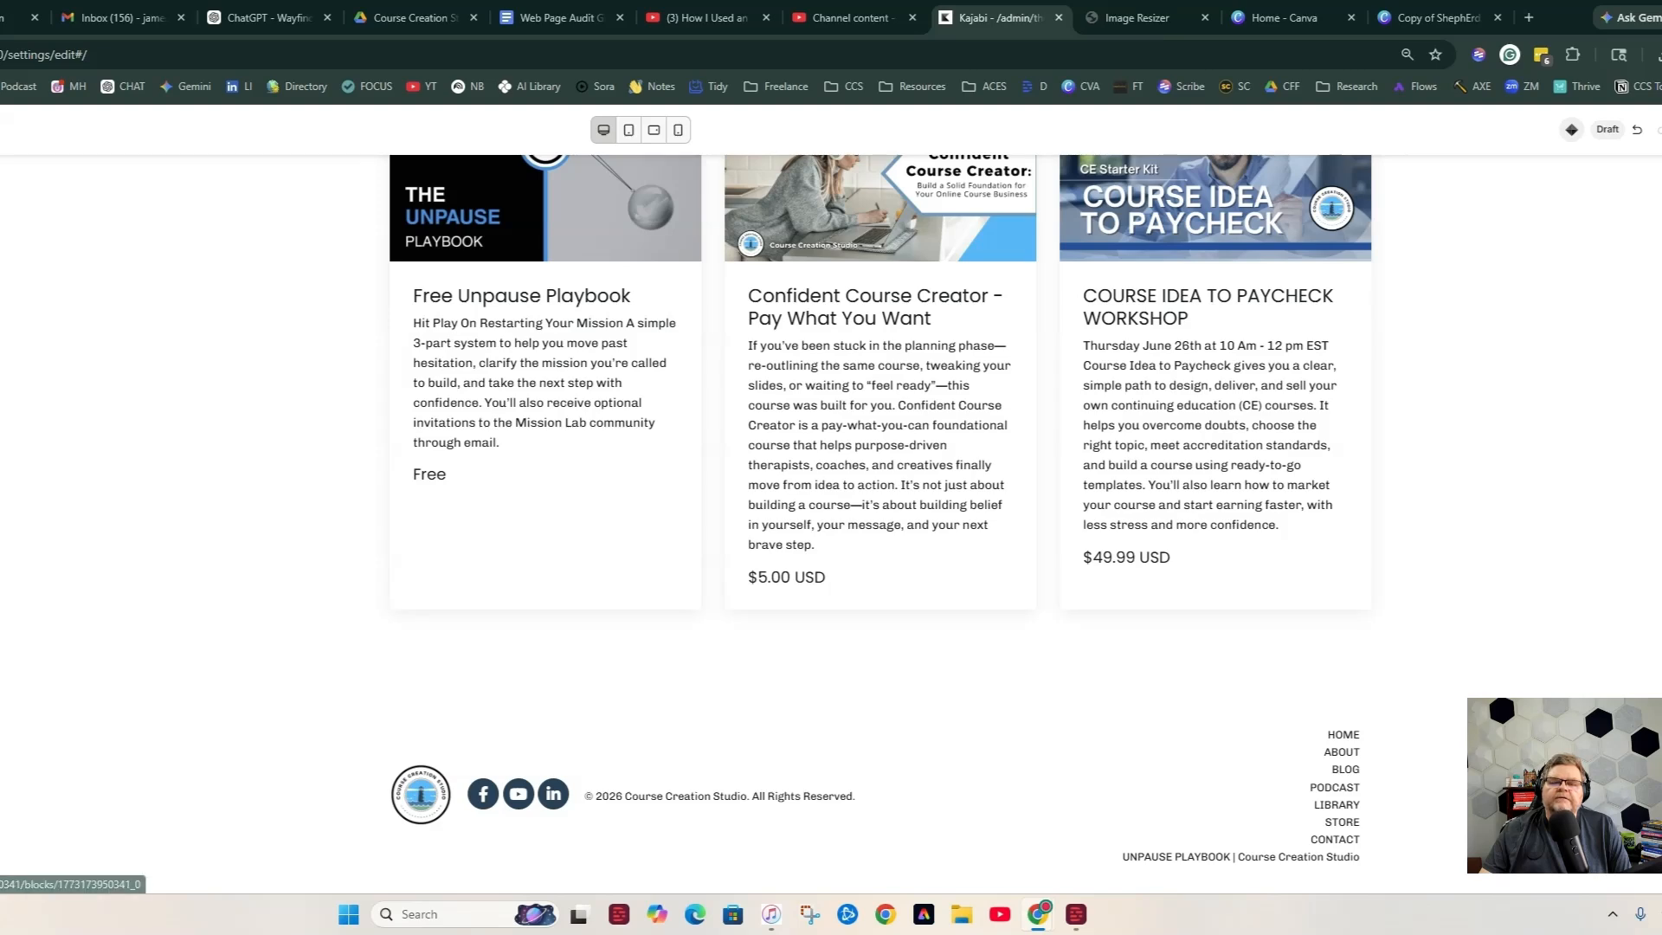
{"action": "scroll", "coordinate": [1114, 612], "scroll_direction": "down", "scroll_amount": 4}
{"action": "scroll", "coordinate": [1114, 612], "scroll_direction": "up", "scroll_amount": 5}
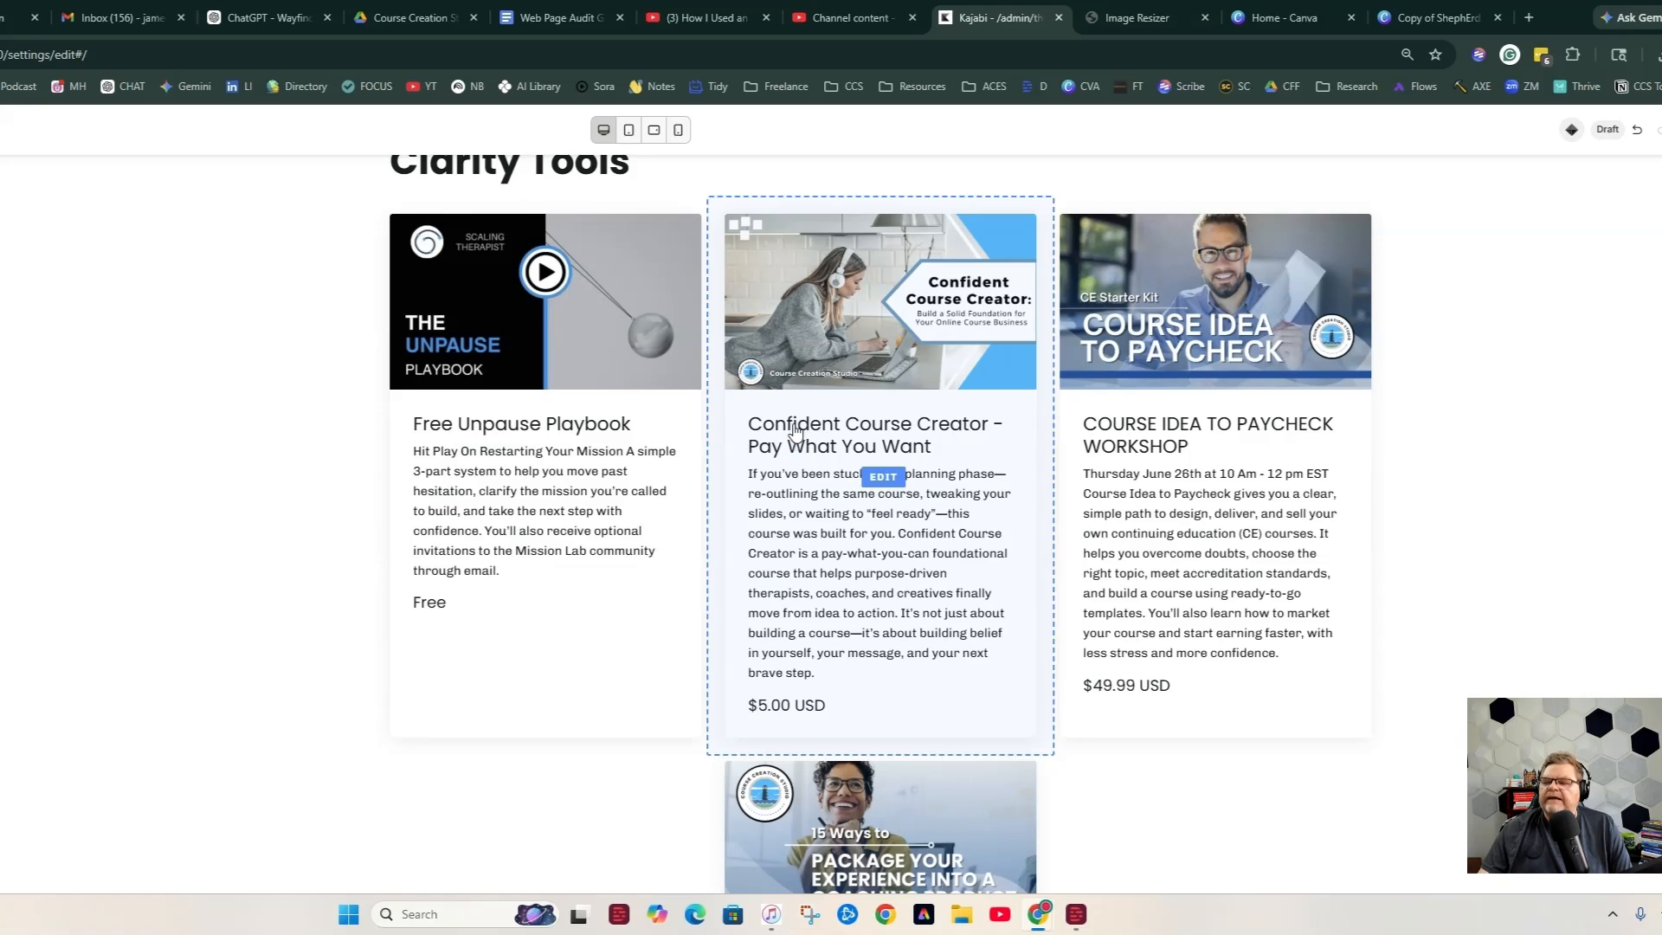
Examine the layout of the Clarity Tools cards and compare it with the upper page sections and hero.
{"action": "scroll", "coordinate": [807, 476], "scroll_direction": "down", "scroll_amount": 3}
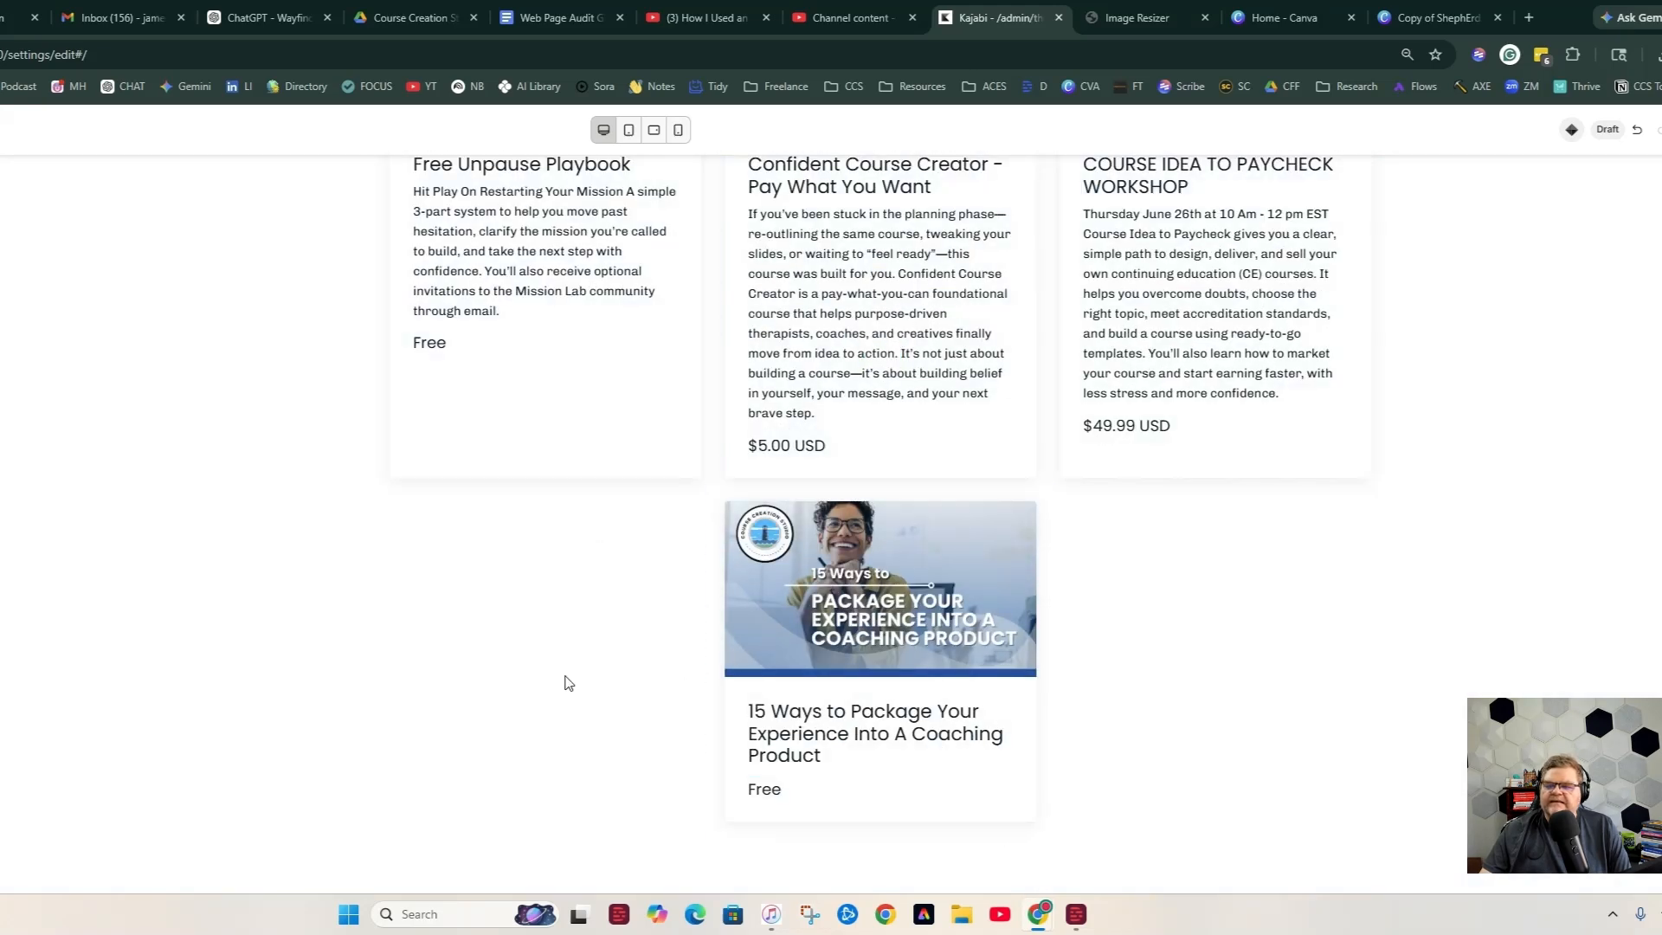
{"action": "scroll", "coordinate": [675, 612], "scroll_direction": "up", "scroll_amount": 3}
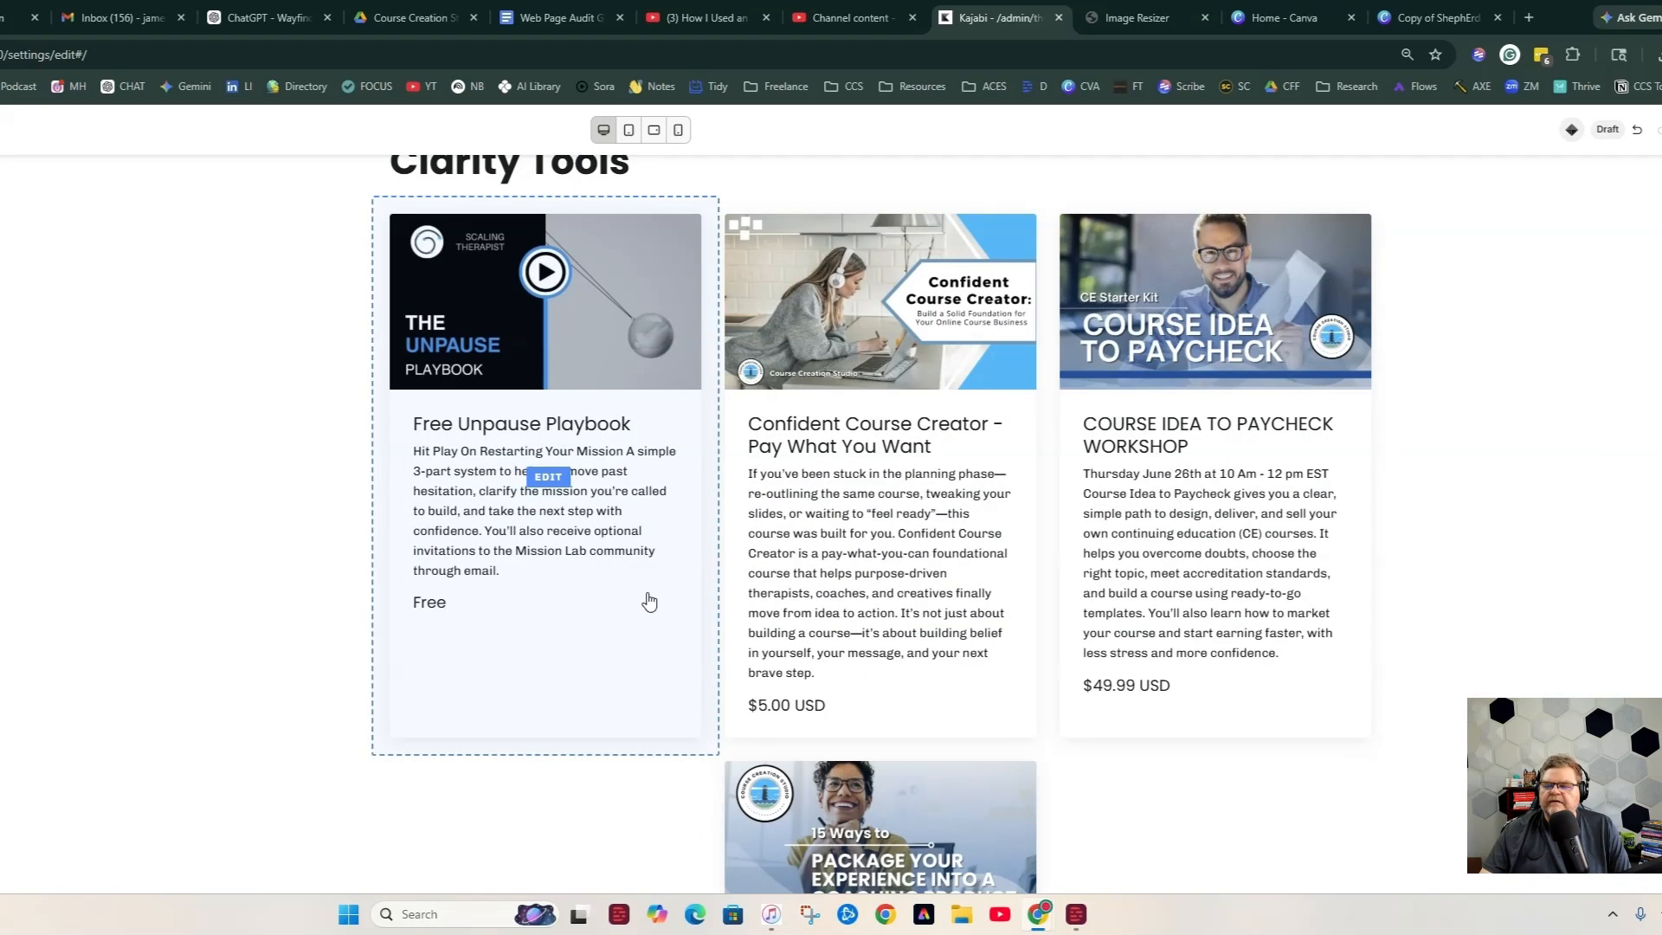
{"action": "scroll", "coordinate": [675, 610], "scroll_direction": "down", "scroll_amount": 5}
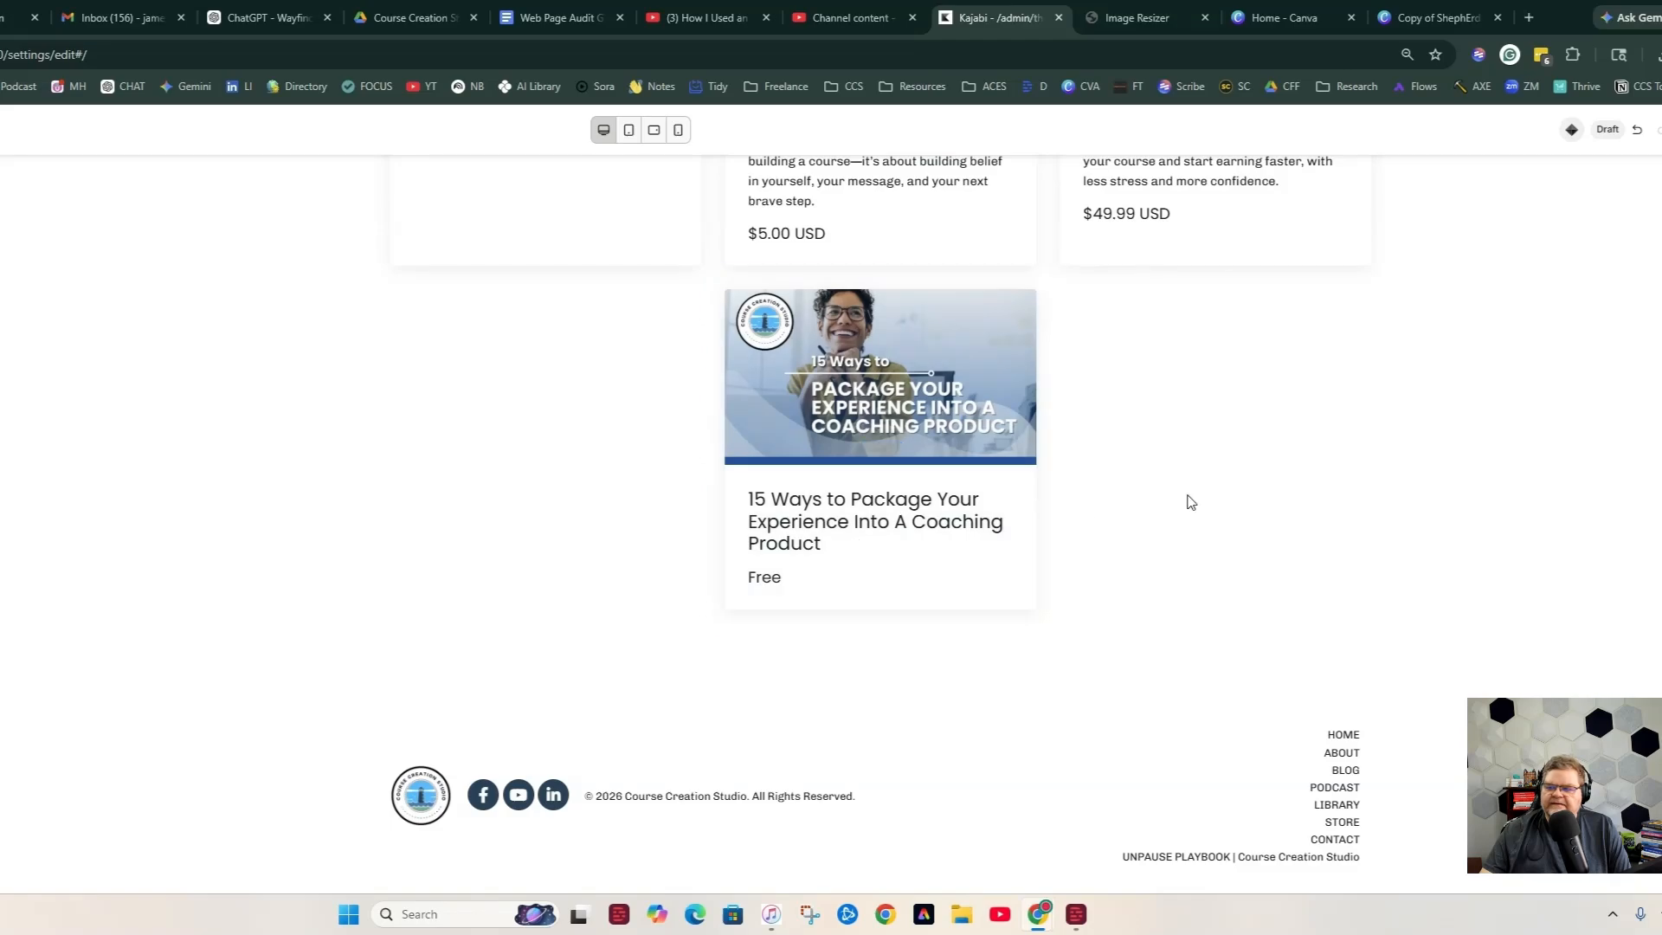
{"action": "scroll", "coordinate": [1146, 500], "scroll_direction": "up", "scroll_amount": 20}
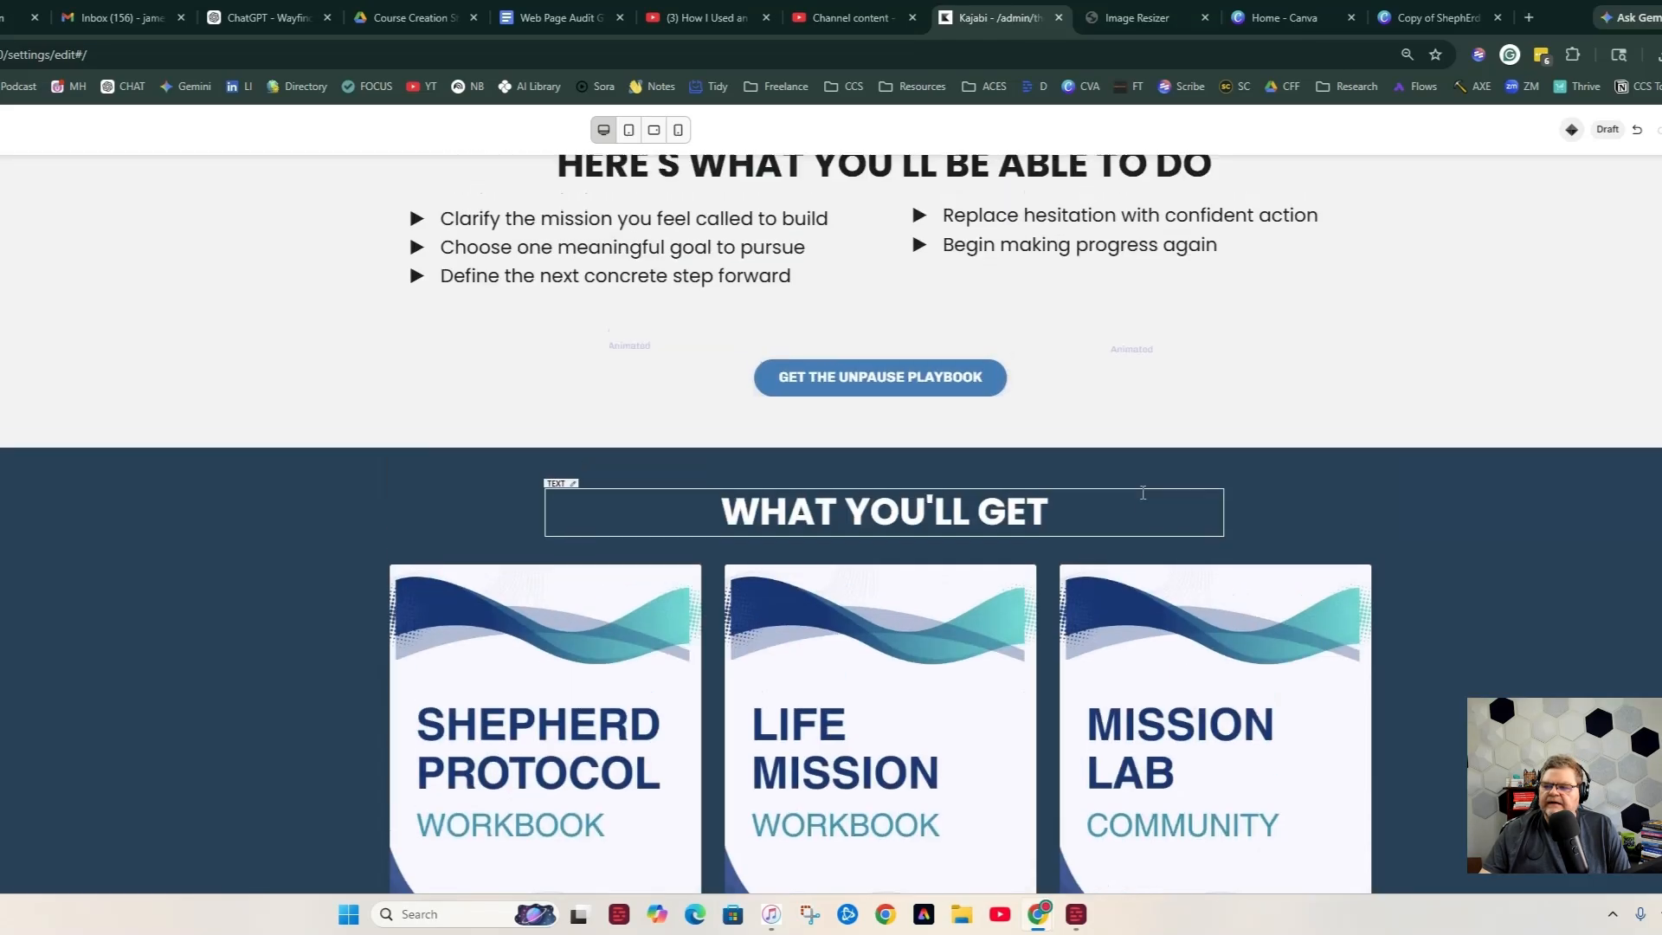
{"action": "scroll", "coordinate": [1148, 499], "scroll_direction": "up", "scroll_amount": 15}
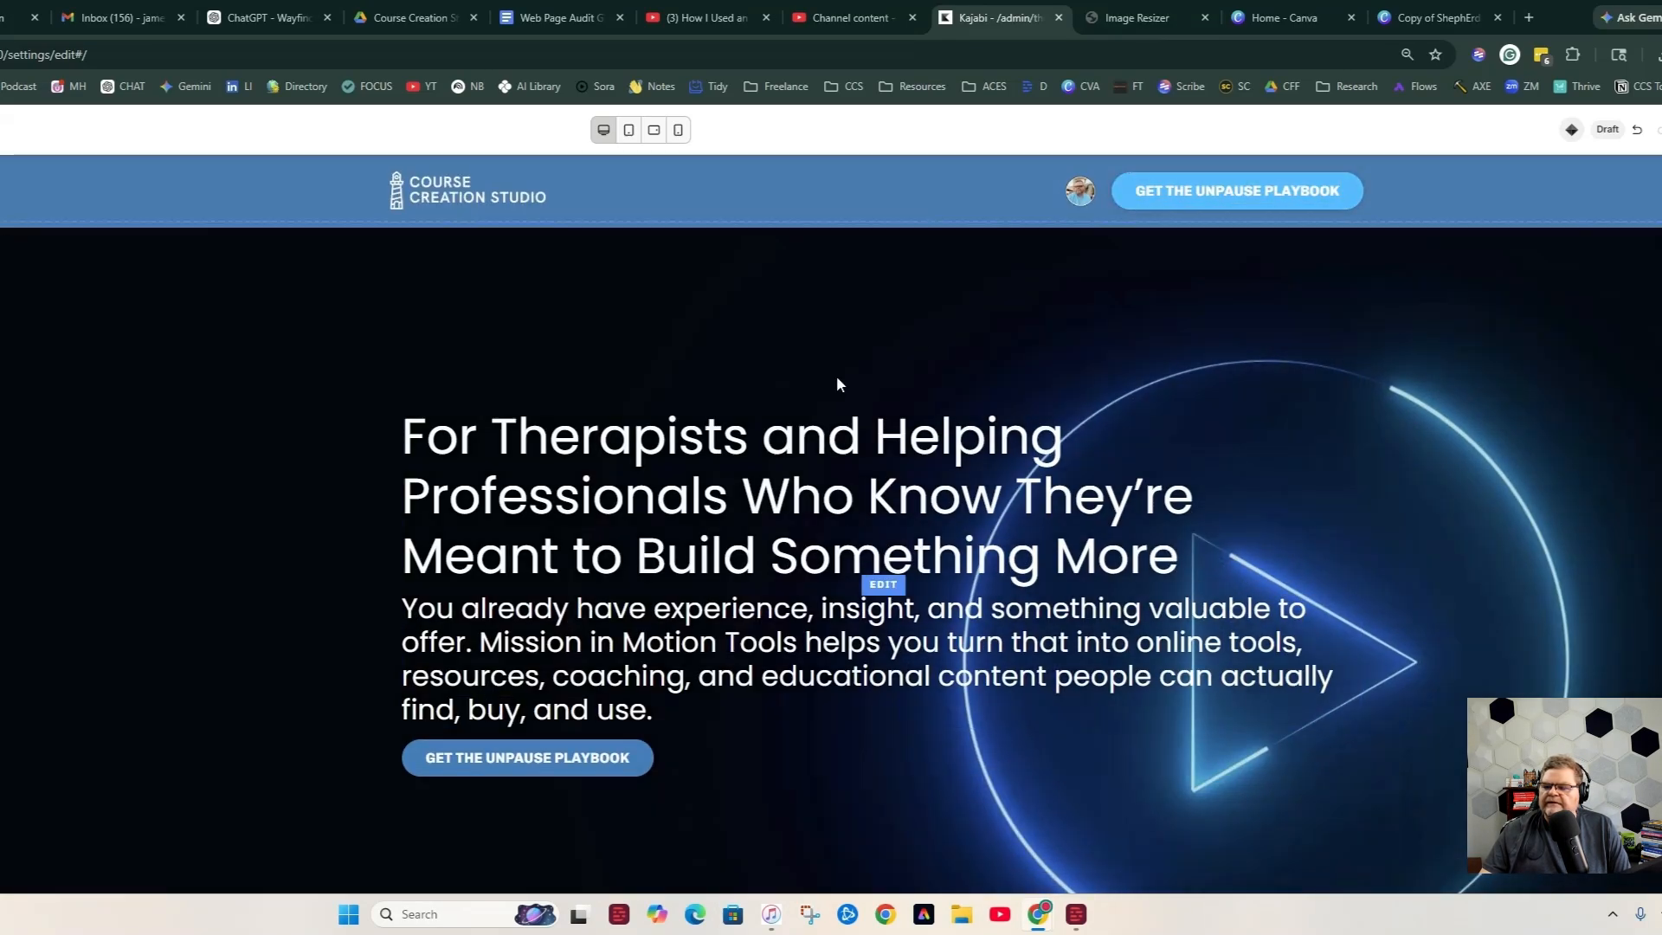
{"action": "scroll", "coordinate": [952, 399], "scroll_direction": "down", "scroll_amount": 5}
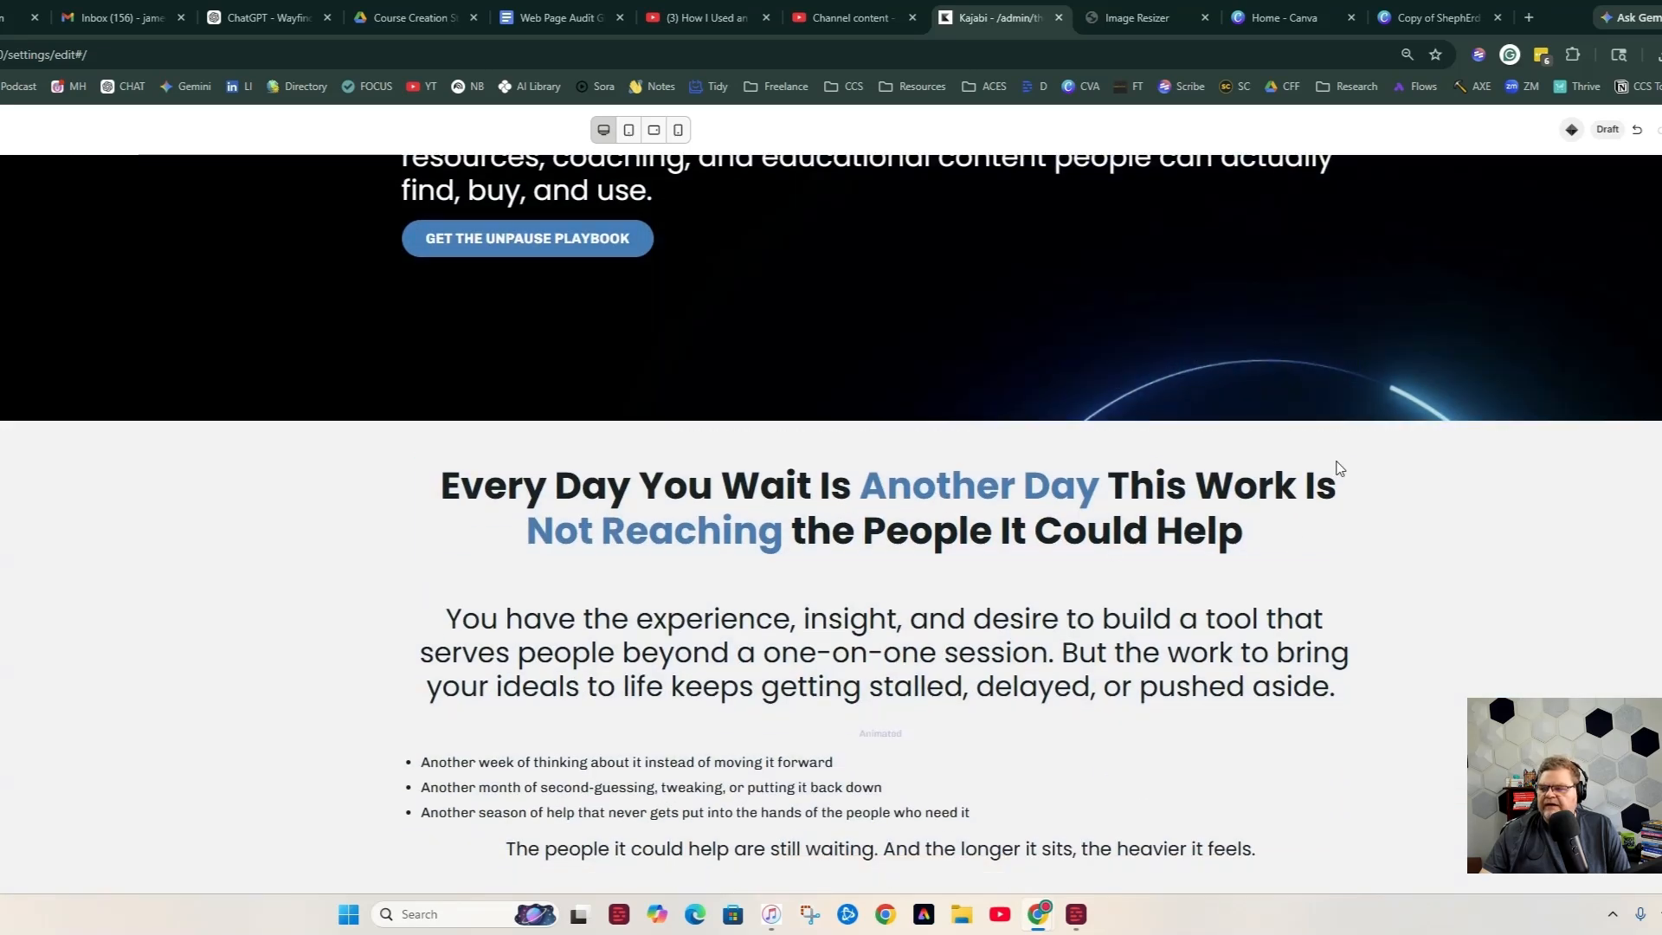